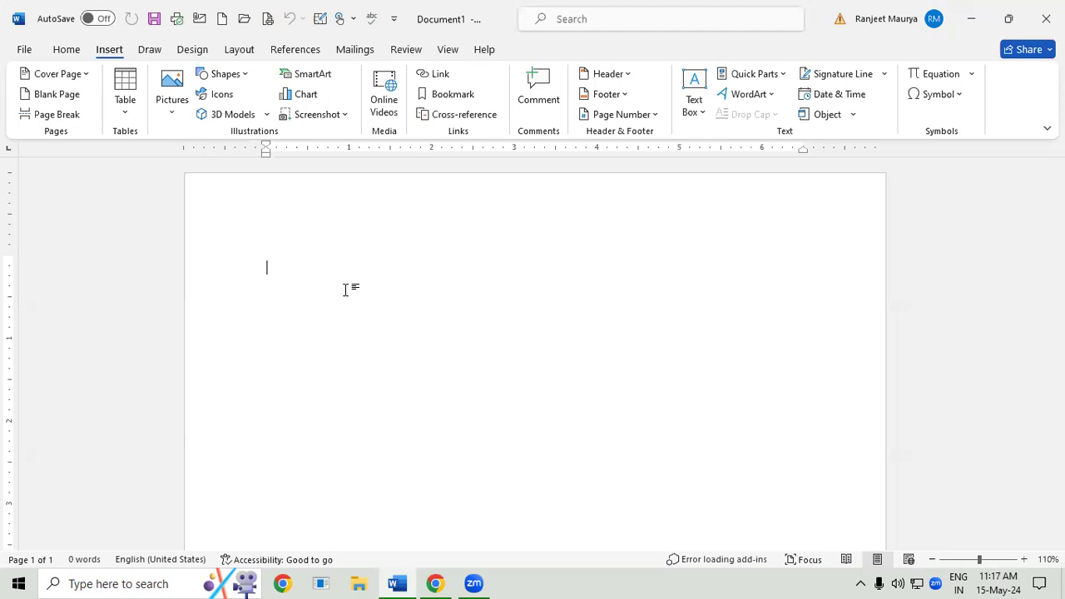
- Insert a table of nine columns and six rows, and delete it from the page
{"action": "left_click", "coordinate": [126, 110]}
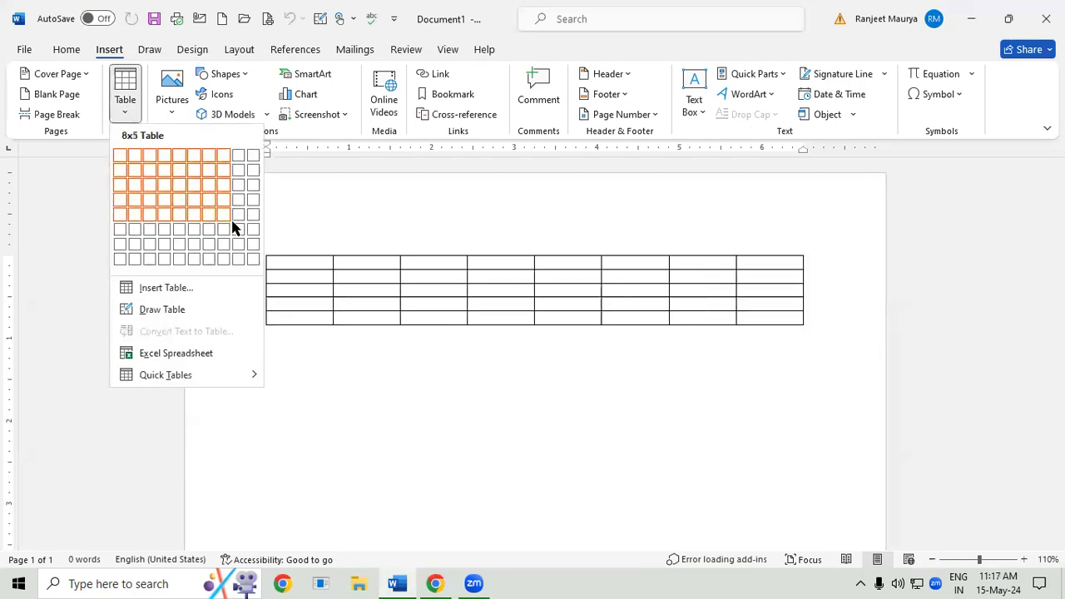
{"action": "left_click", "coordinate": [239, 233]}
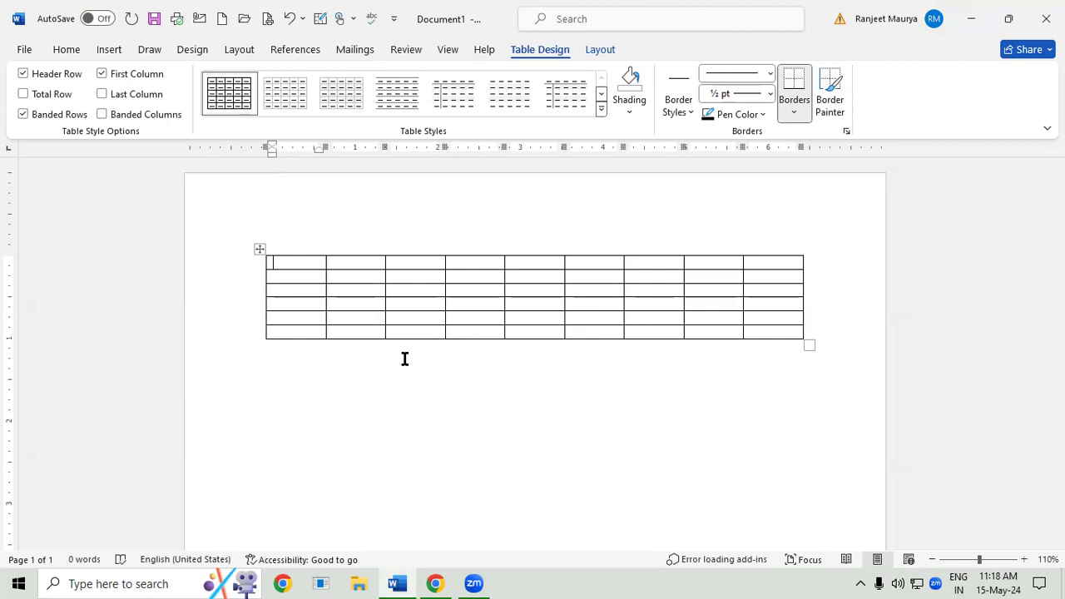
{"action": "key", "text": "ctrl+a"}
{"action": "key", "text": "Delete"}
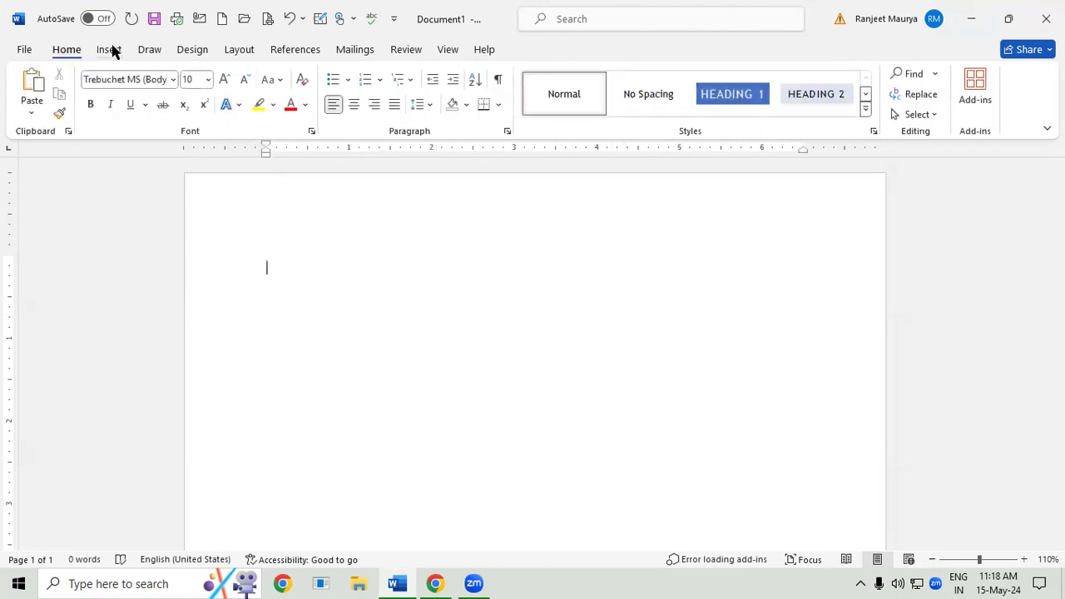
- Insert a table with 5 columns and 4 rows, specifying the dimensions numerically and keeping the automatic fixed column width
{"action": "left_click", "coordinate": [101, 48]}
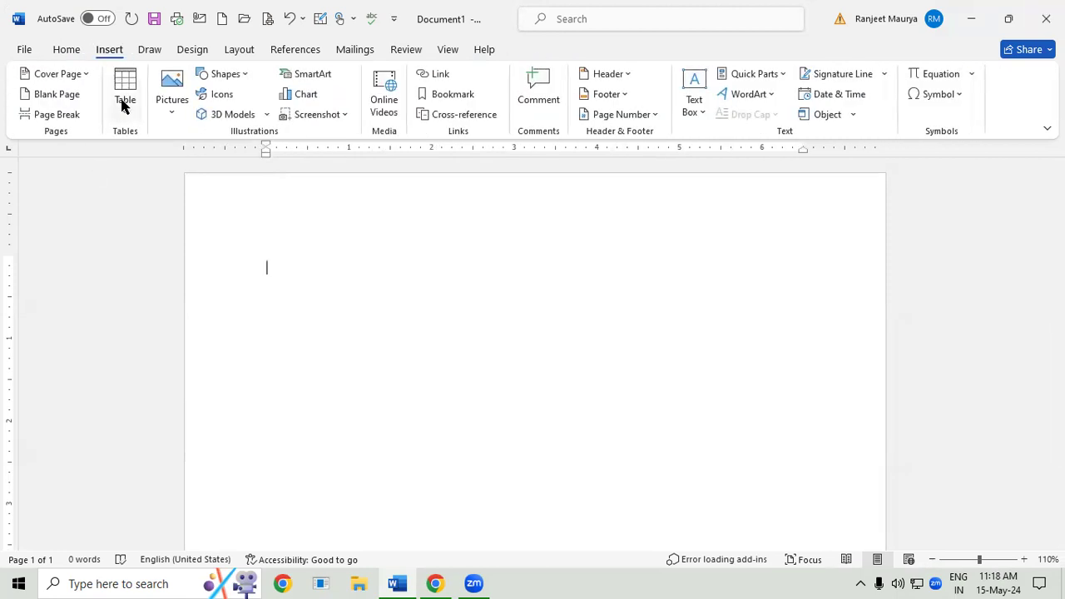
{"action": "left_click", "coordinate": [123, 106]}
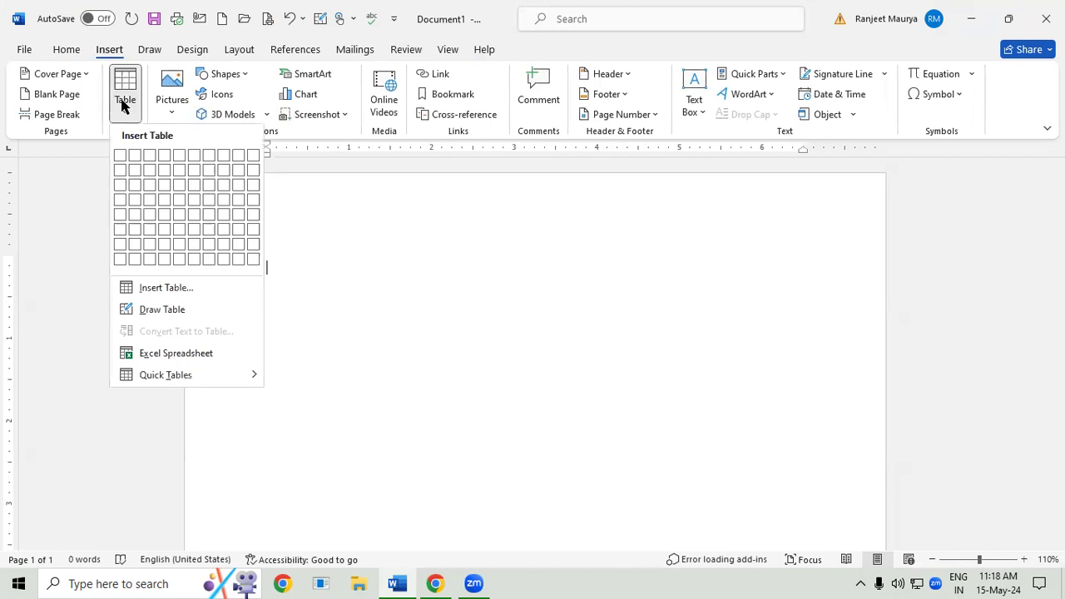
{"action": "left_click", "coordinate": [182, 291]}
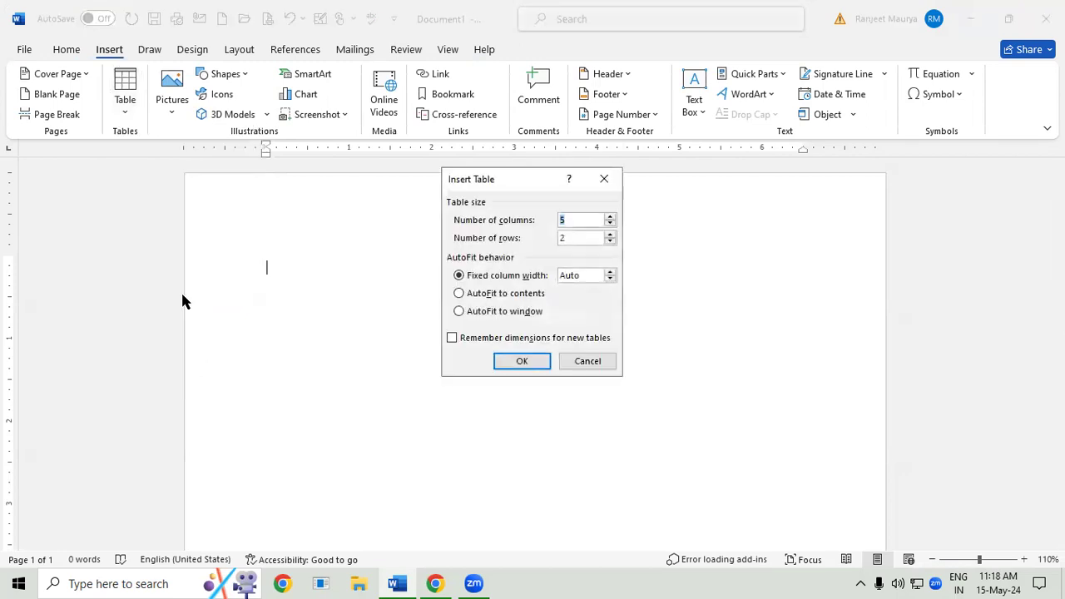
{"action": "left_click", "coordinate": [576, 238]}
{"action": "double_click", "coordinate": [575, 238]}
{"action": "type", "text": "4"}
{"action": "left_click", "coordinate": [517, 363]}
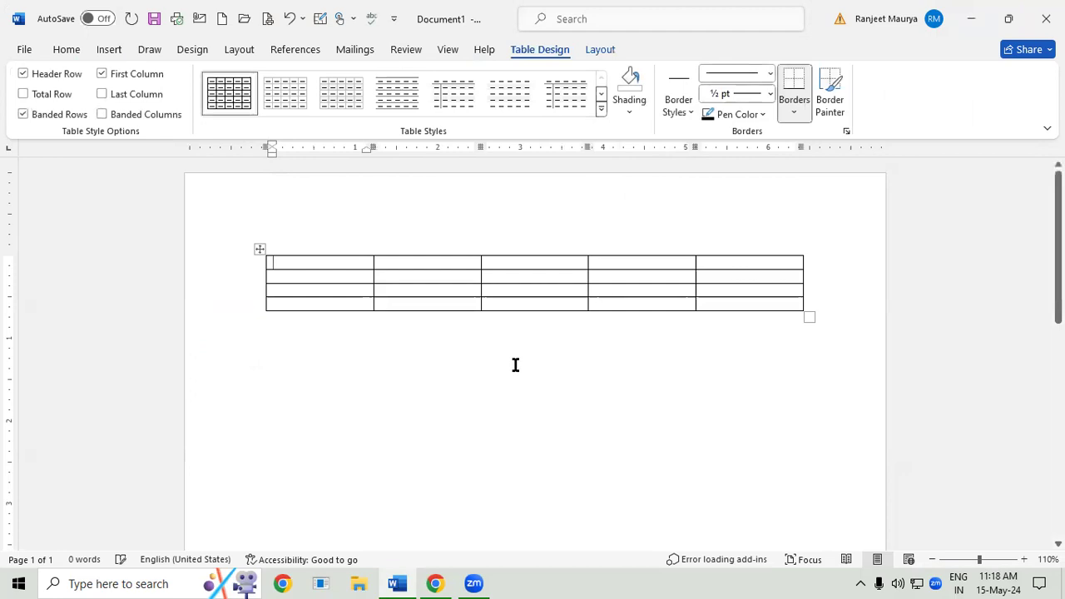
- Resize the whole table to about 6 inches wide and 1 inch tall
{"action": "left_click_drag", "start_coordinate": [806, 316], "coordinate": [806, 391]}
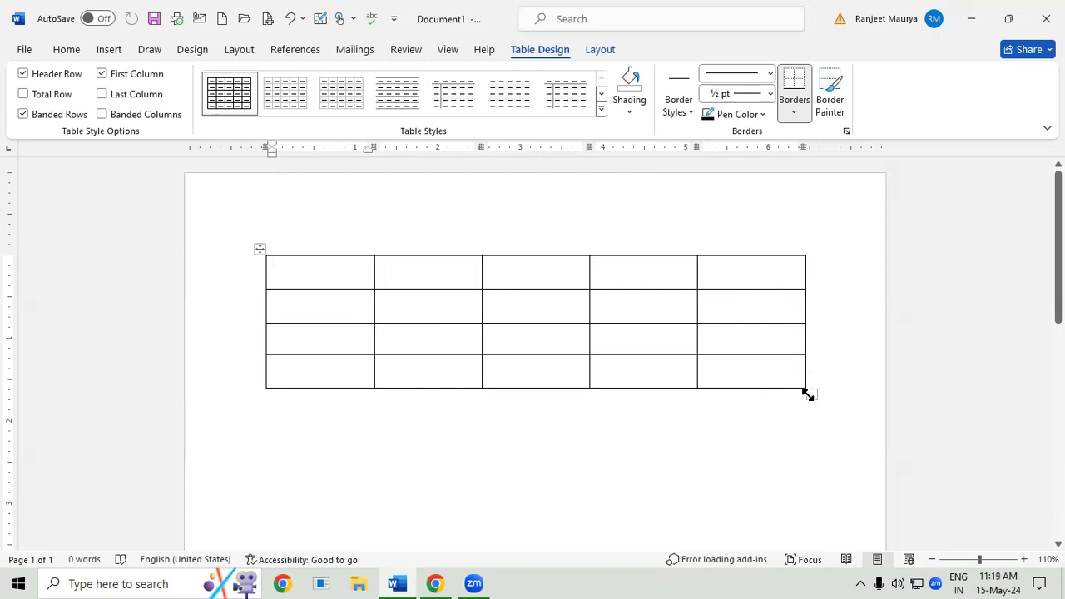
{"action": "left_click_drag", "start_coordinate": [806, 399], "coordinate": [548, 314]}
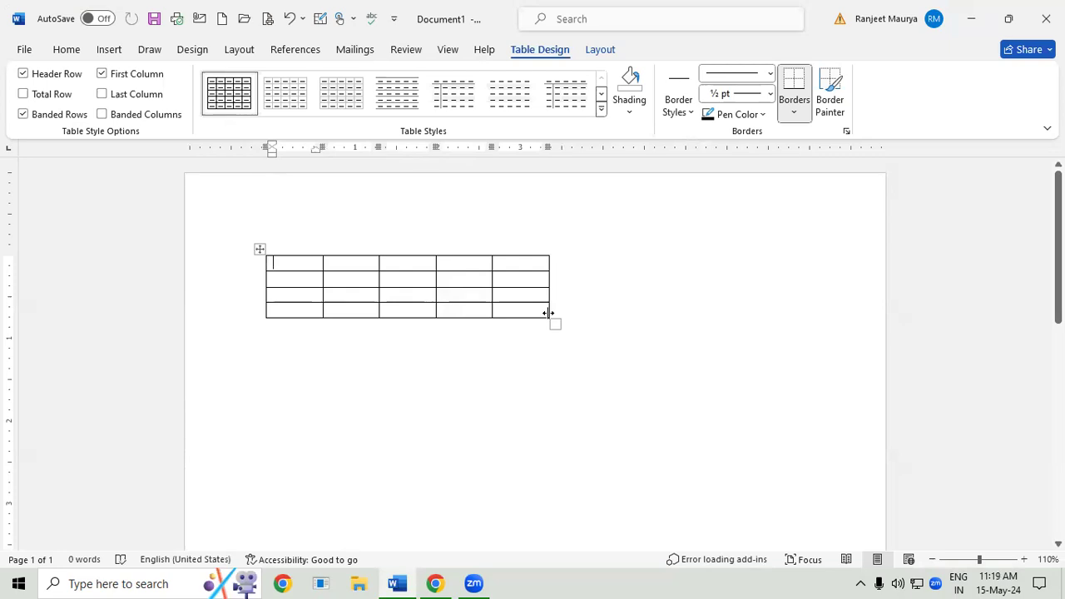
{"action": "left_click_drag", "start_coordinate": [555, 321], "coordinate": [763, 341]}
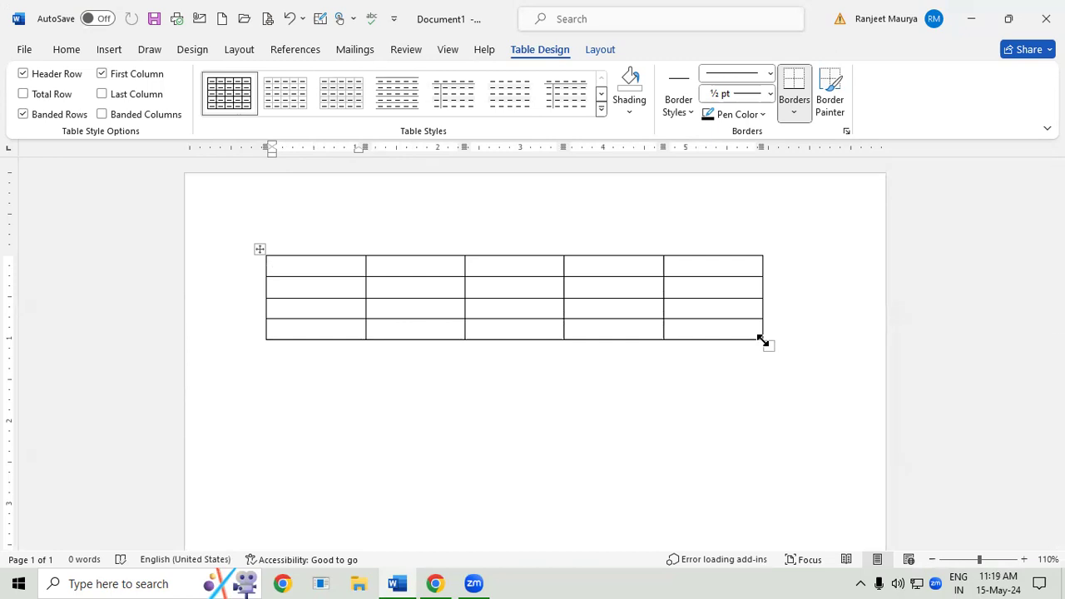
- Insert a new column between the table's first and second columns
{"action": "left_click", "coordinate": [374, 264]}
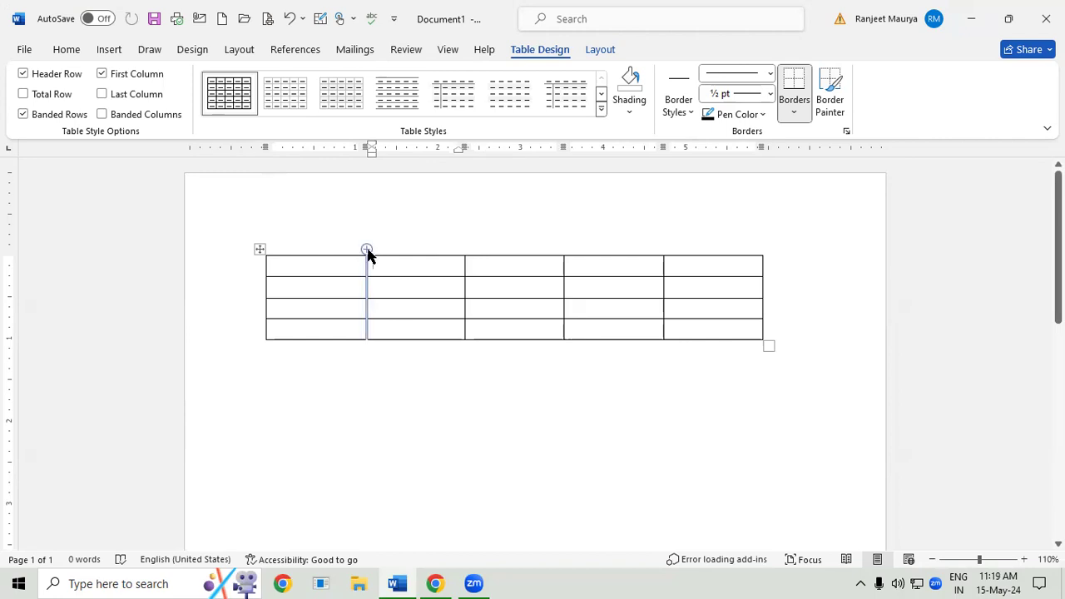
{"action": "left_click", "coordinate": [366, 250]}
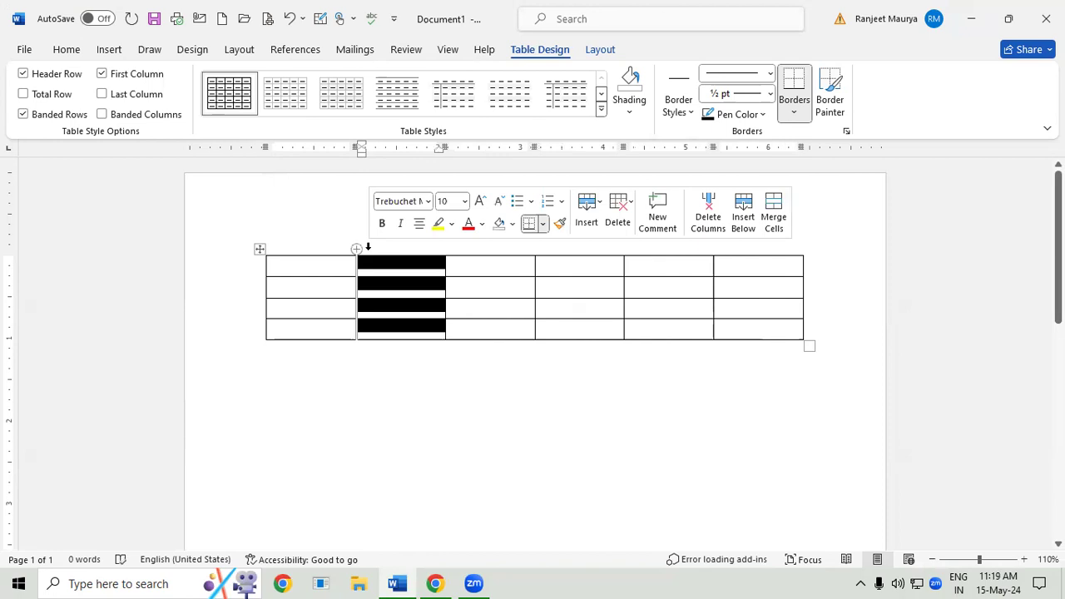
{"action": "left_click", "coordinate": [579, 332]}
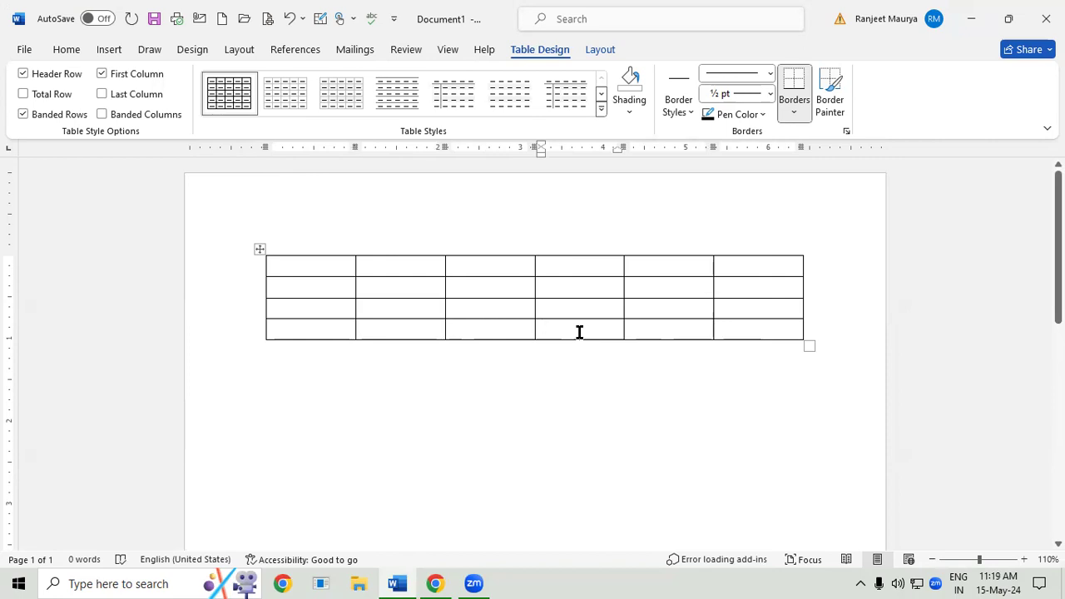
- Insert three new rows directly below the table's first row
{"action": "left_click", "coordinate": [292, 286]}
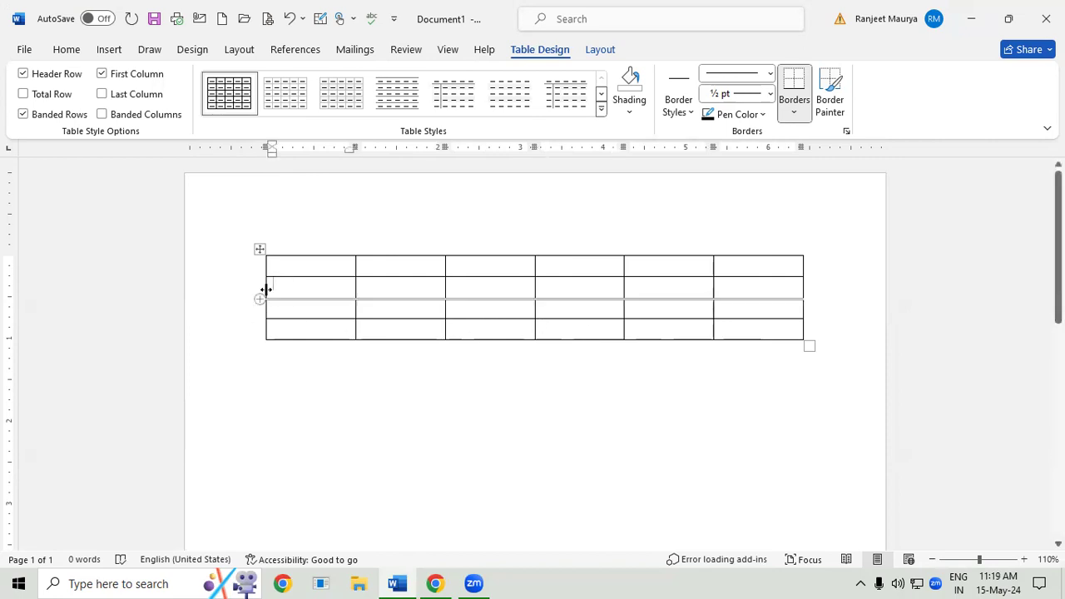
{"action": "left_click", "coordinate": [259, 277]}
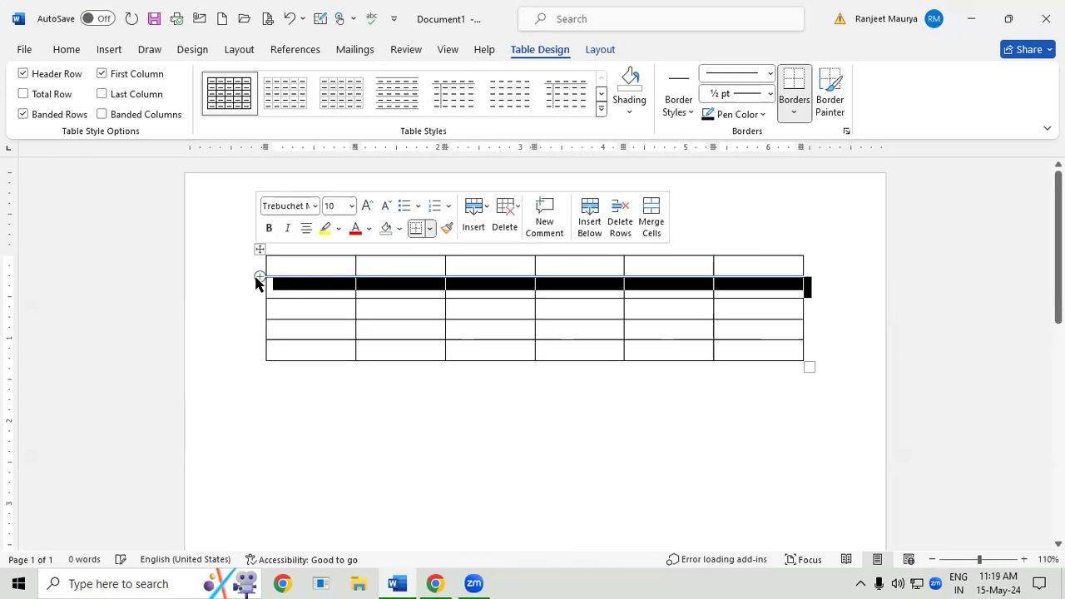
{"action": "double_click", "coordinate": [260, 277]}
{"action": "left_click", "coordinate": [468, 327]}
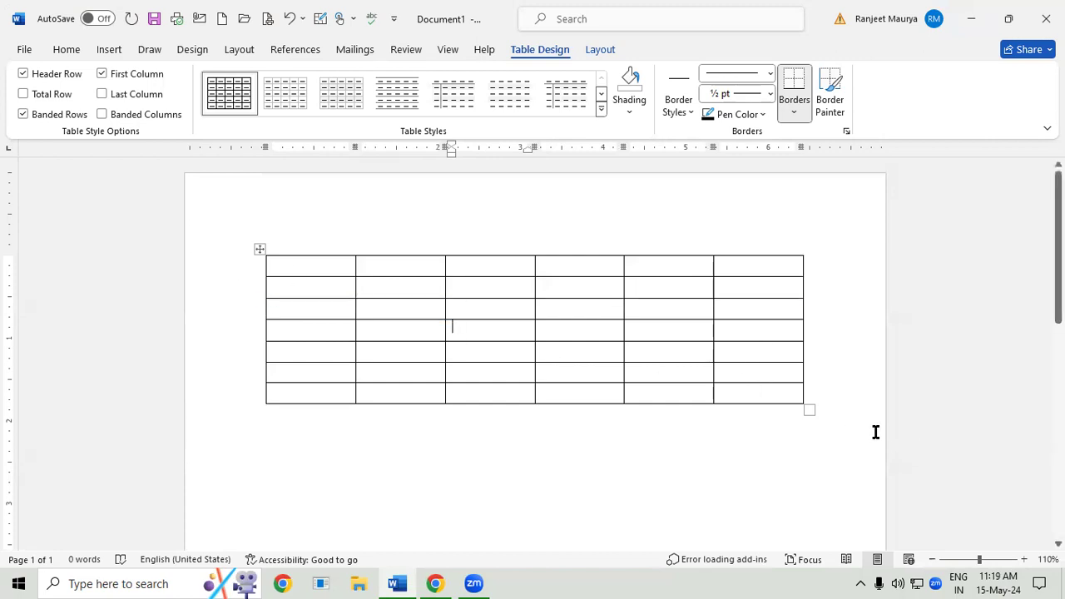
- Move the table slightly left and down on the page and resize it to about 6.9 inches wide
{"action": "left_click_drag", "start_coordinate": [808, 403], "coordinate": [526, 316]}
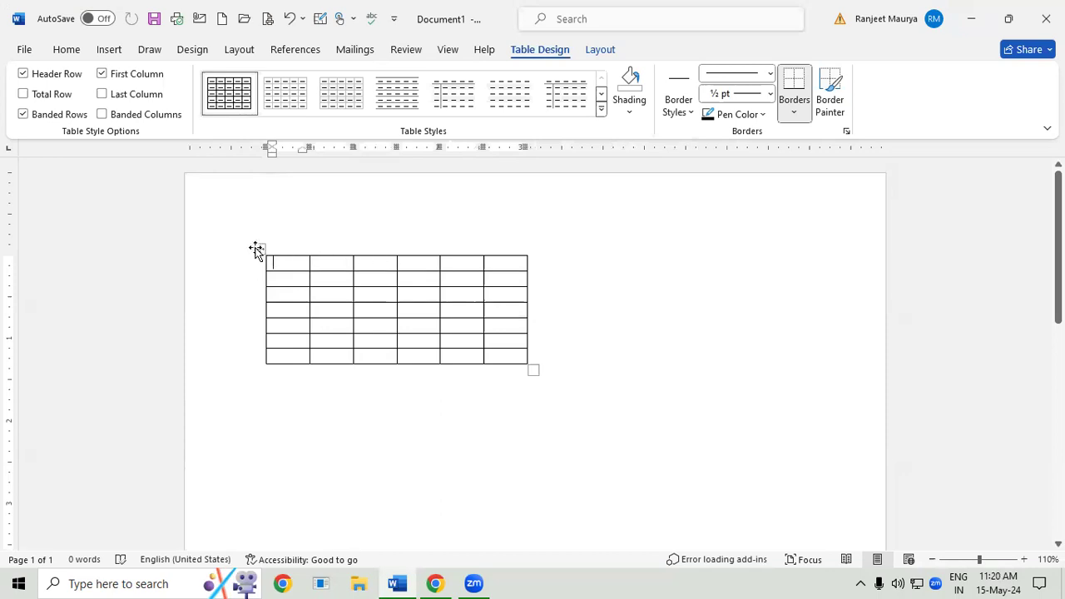
{"action": "left_click_drag", "start_coordinate": [257, 249], "coordinate": [223, 265]}
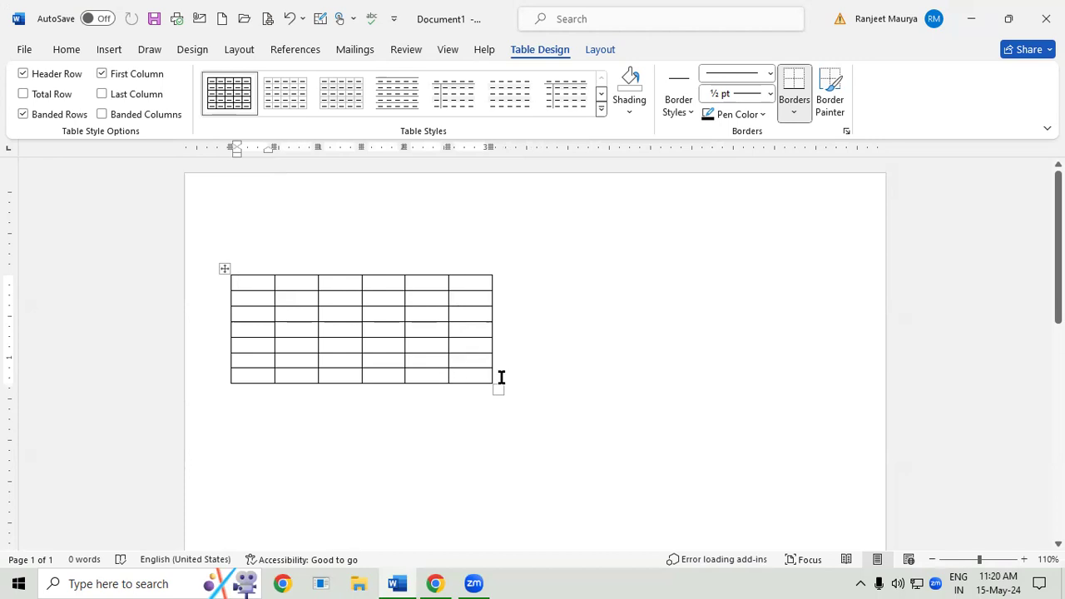
{"action": "left_click_drag", "start_coordinate": [496, 389], "coordinate": [800, 399]}
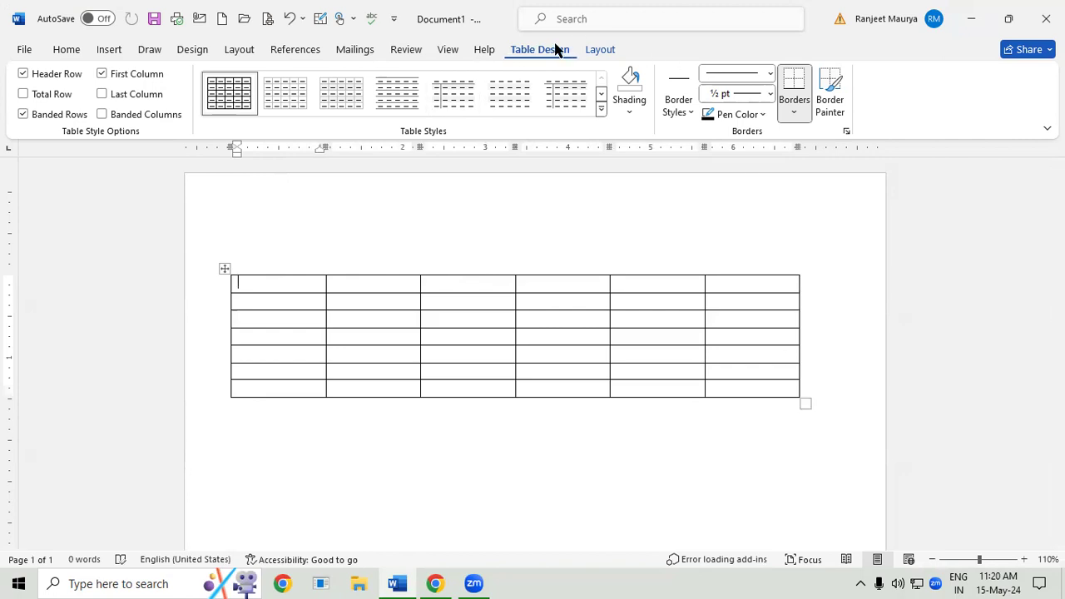
- Undo the table's last move and resizes together with the added rows and column
{"action": "left_click", "coordinate": [716, 216]}
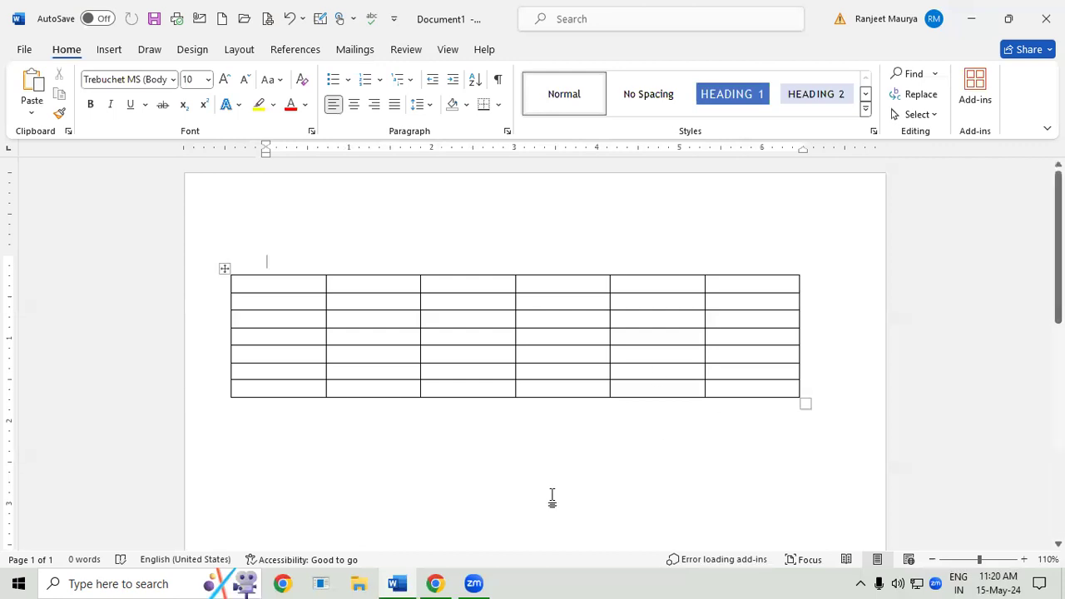
{"action": "left_click", "coordinate": [556, 344]}
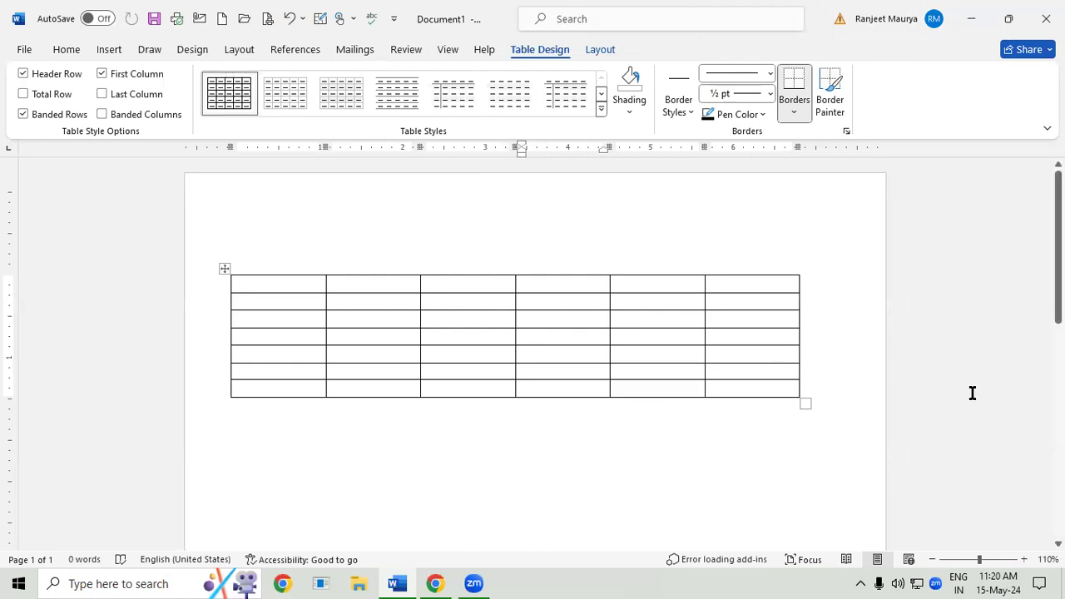
{"action": "key", "text": "ctrl+z"}
{"action": "key", "text": "ctrl+z"}
{"action": "key", "text": "ctrl+z"}
{"action": "key", "text": "ctrl+z"}
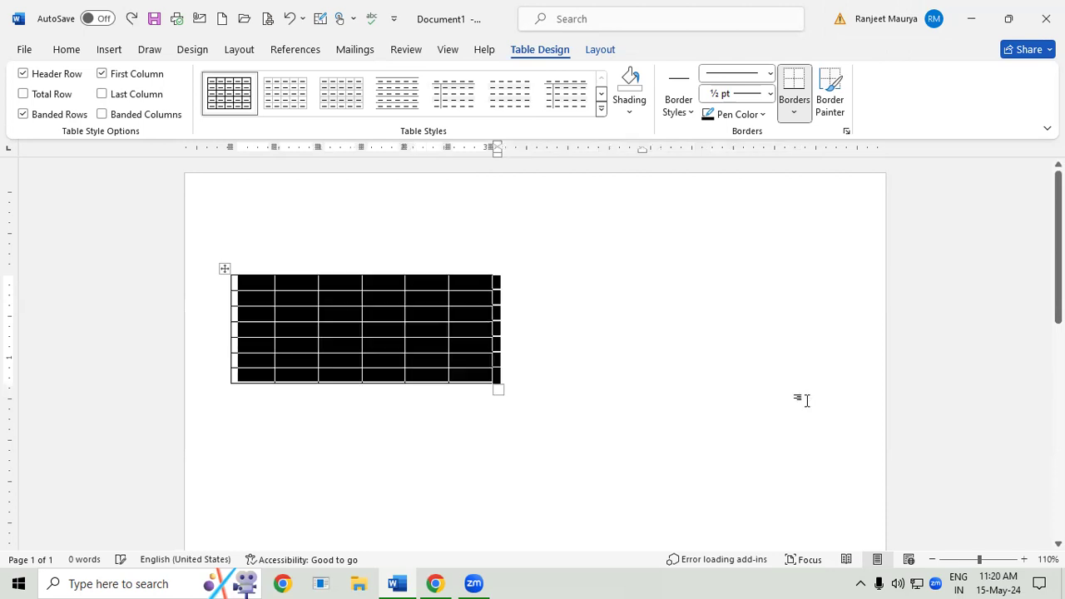
{"action": "key", "text": "ctrl+z"}
{"action": "key", "text": "ctrl+z"}
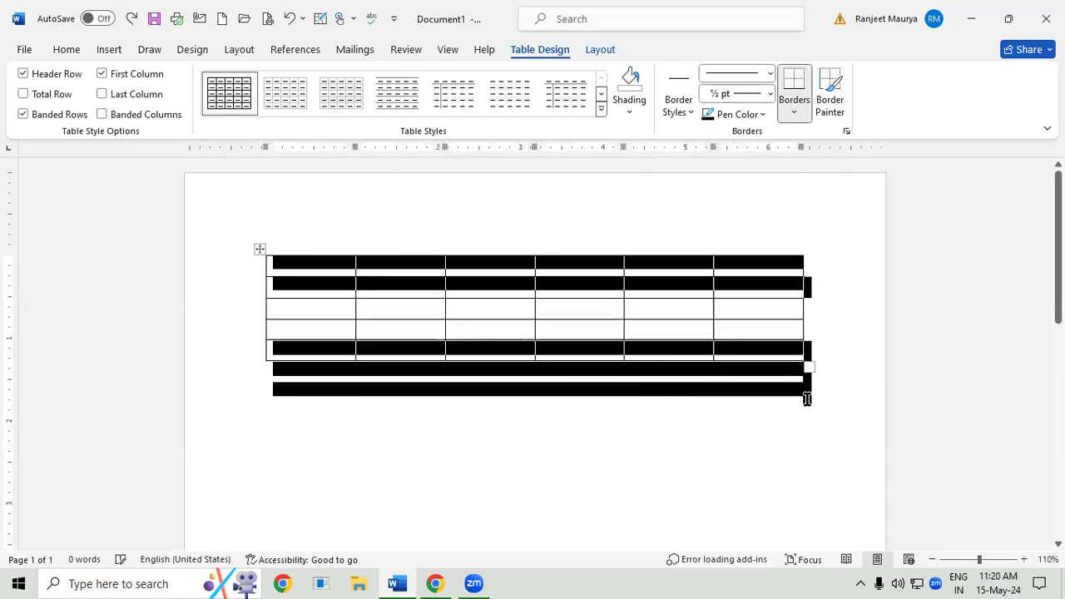
- Enter DATE as the heading of the table's first column
{"action": "left_click", "coordinate": [320, 270]}
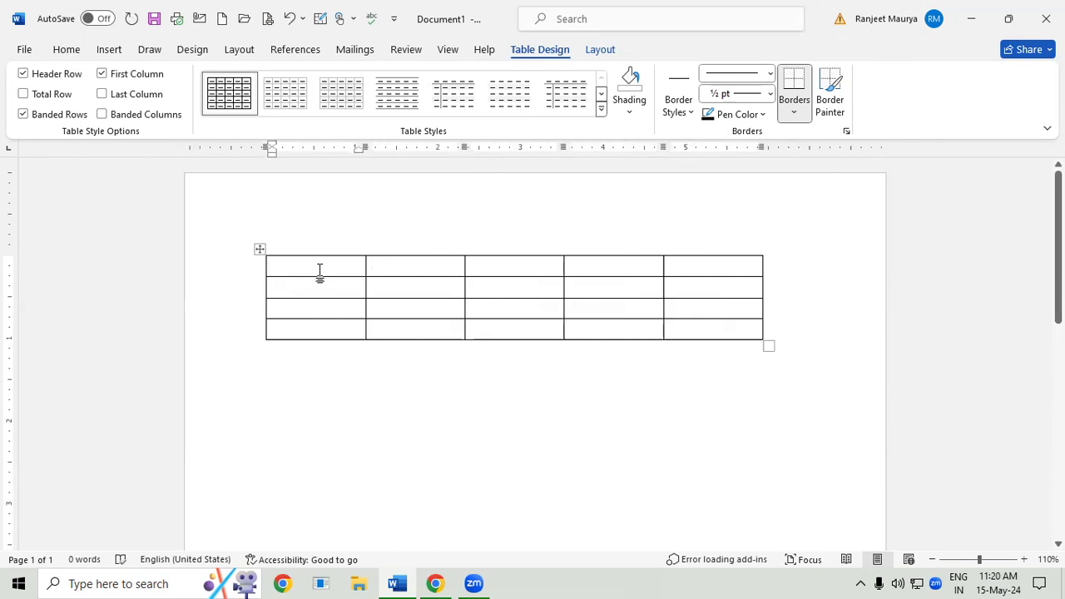
{"action": "type", "text": "DATE"}
{"action": "key", "text": "Tab"}
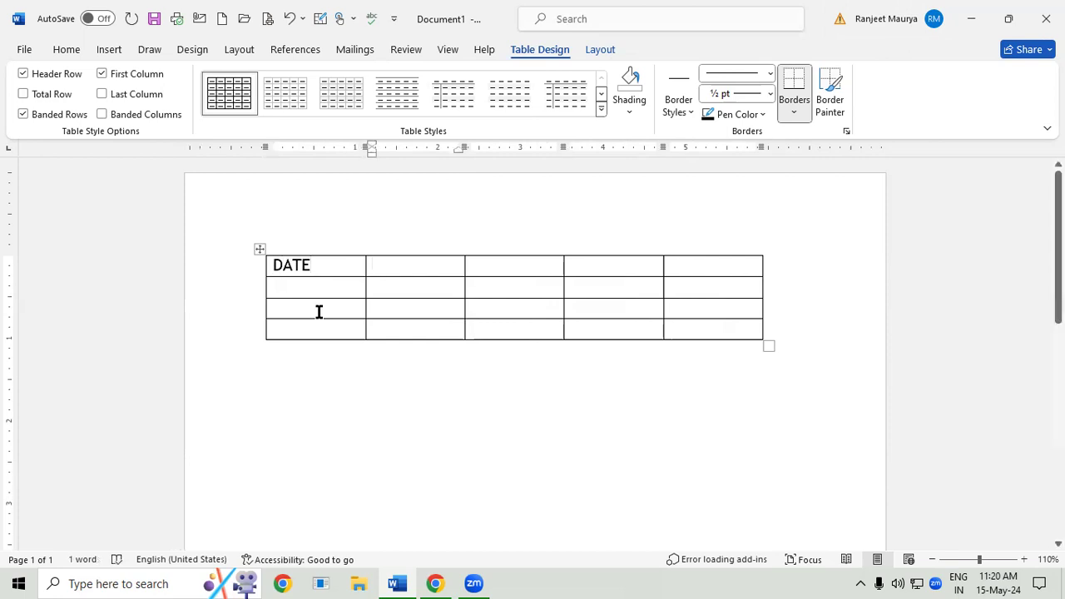
- Copy the DATE heading's text formatting onto all cells of the other four columns with Format Painter
{"action": "left_click_drag", "start_coordinate": [275, 264], "coordinate": [304, 264]}
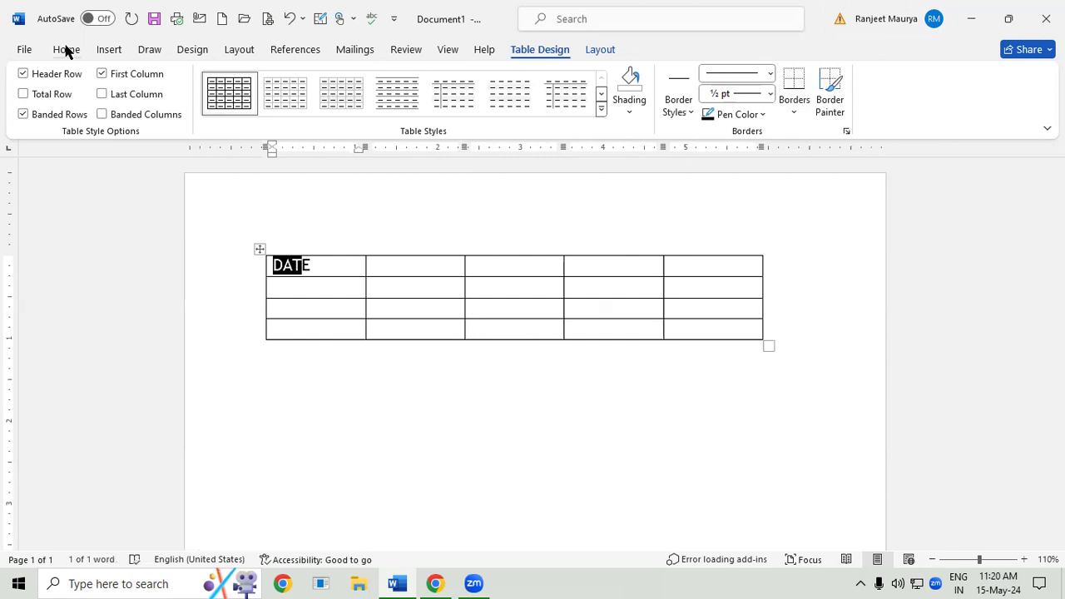
{"action": "left_click", "coordinate": [66, 49]}
{"action": "left_click", "coordinate": [59, 114]}
{"action": "mouse_move", "coordinate": [380, 264]}
{"action": "left_mouse_down"}
{"action": "mouse_move", "coordinate": [542, 308]}
{"action": "mouse_move", "coordinate": [712, 319]}
{"action": "left_mouse_up"}
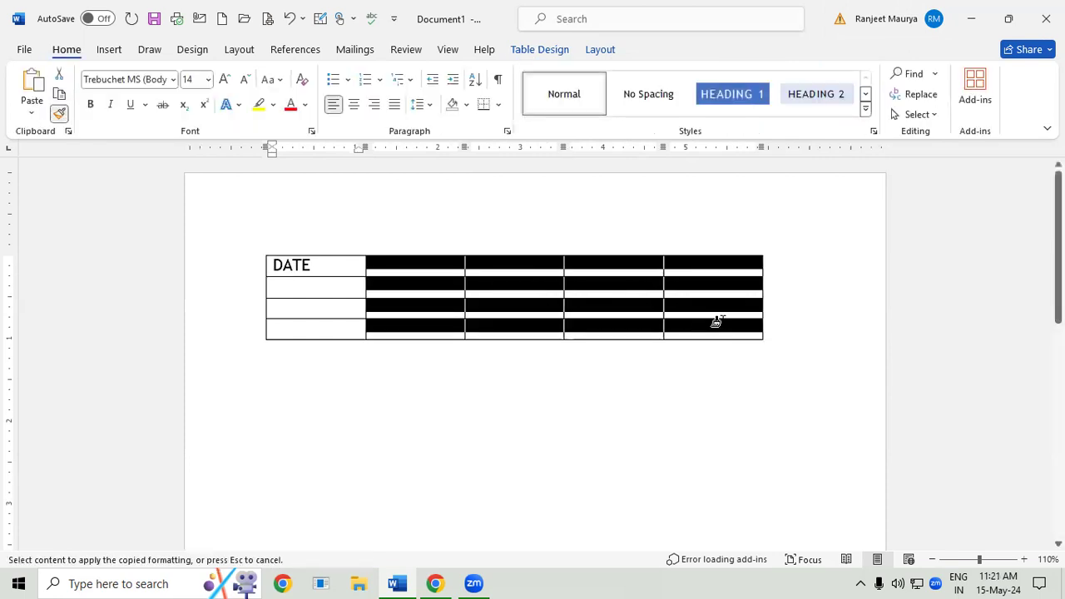
{"action": "left_click", "coordinate": [396, 277]}
- Fill the remaining heading cells of the first row with PARTICULAR, LF, DR. and CR
{"action": "type", "text": "PARTI"}
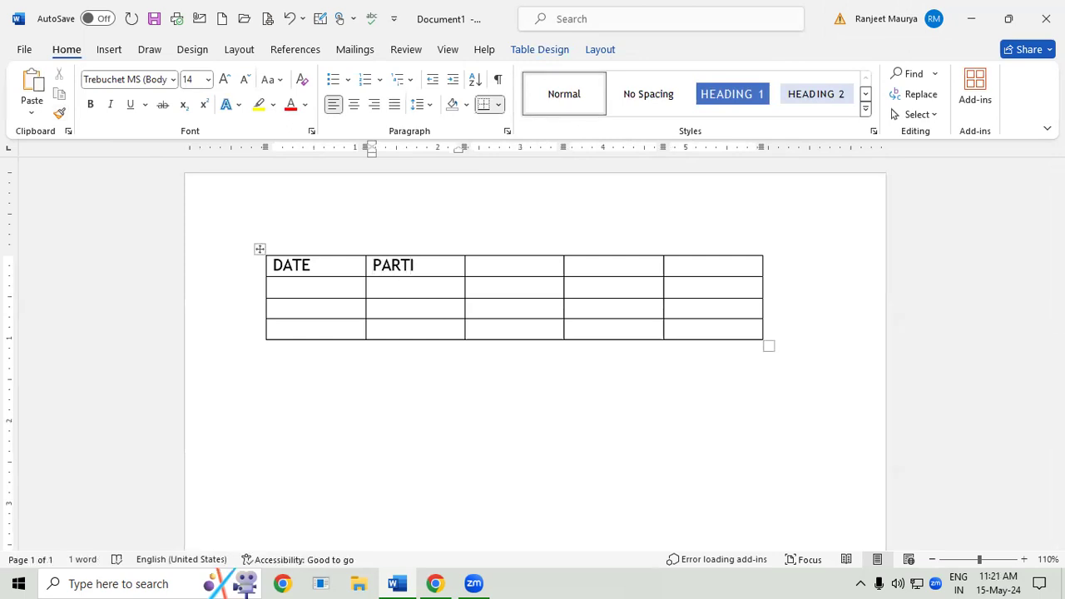
{"action": "type", "text": "CULAR"}
{"action": "key", "text": "Tab"}
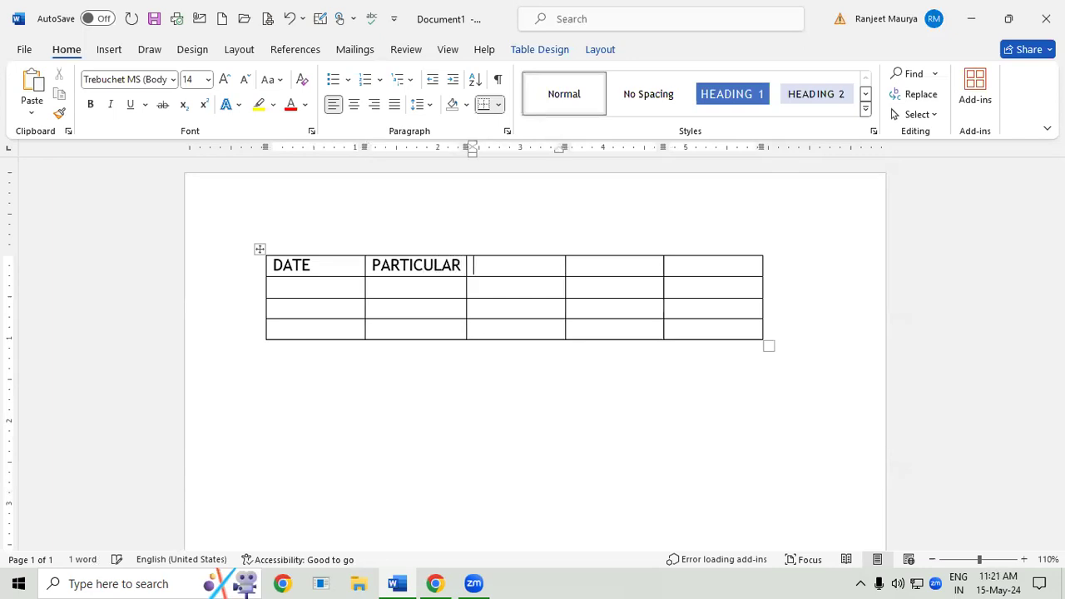
{"action": "type", "text": "LF"}
{"action": "key", "text": "Tab"}
{"action": "type", "text": "D"}
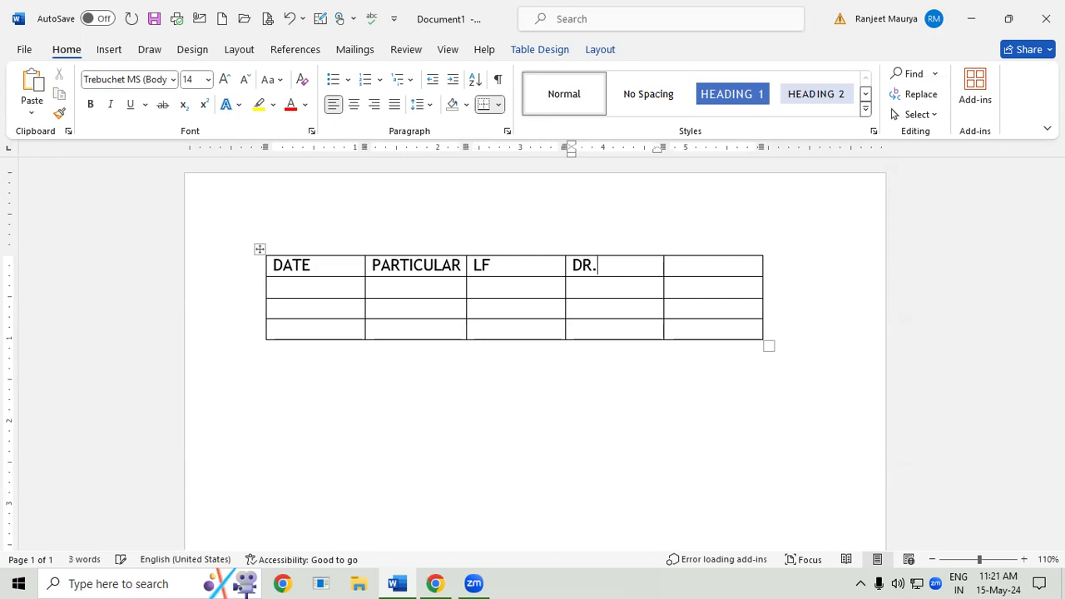
{"action": "key", "text": "Tab"}
{"action": "type", "text": "CR."}
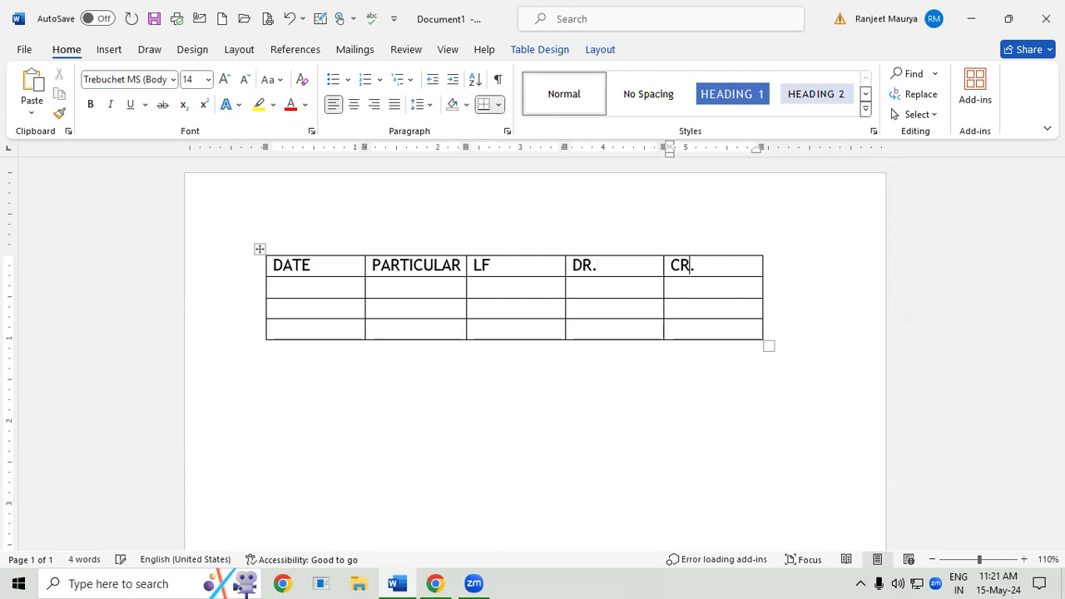
- Resize the whole table to about 5.7 inches wide and 1.3 inches tall
{"action": "left_click_drag", "start_coordinate": [767, 344], "coordinate": [685, 335]}
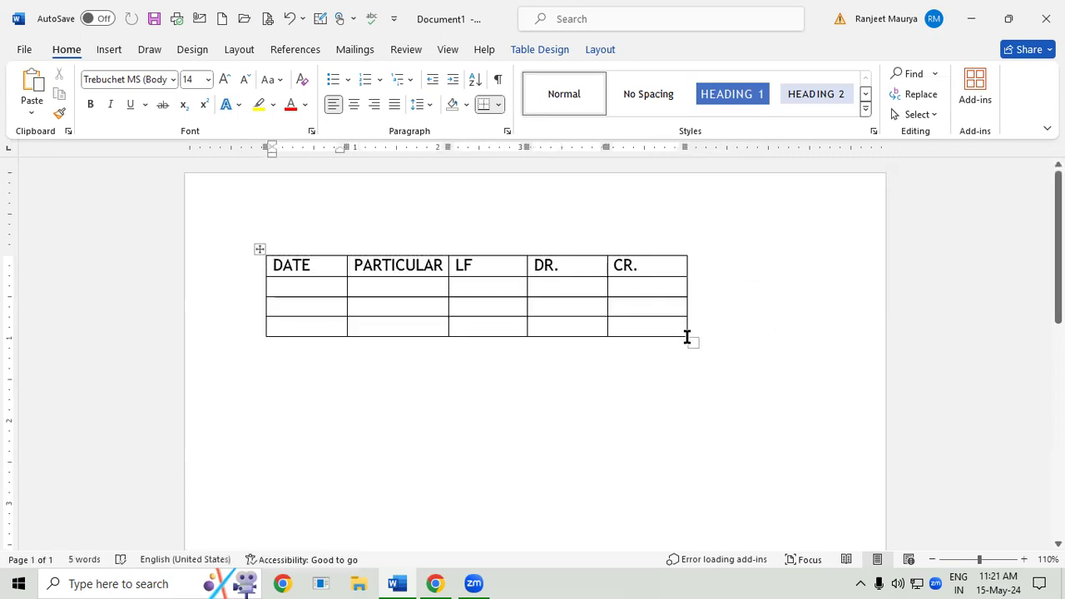
{"action": "left_click_drag", "start_coordinate": [692, 341], "coordinate": [737, 361]}
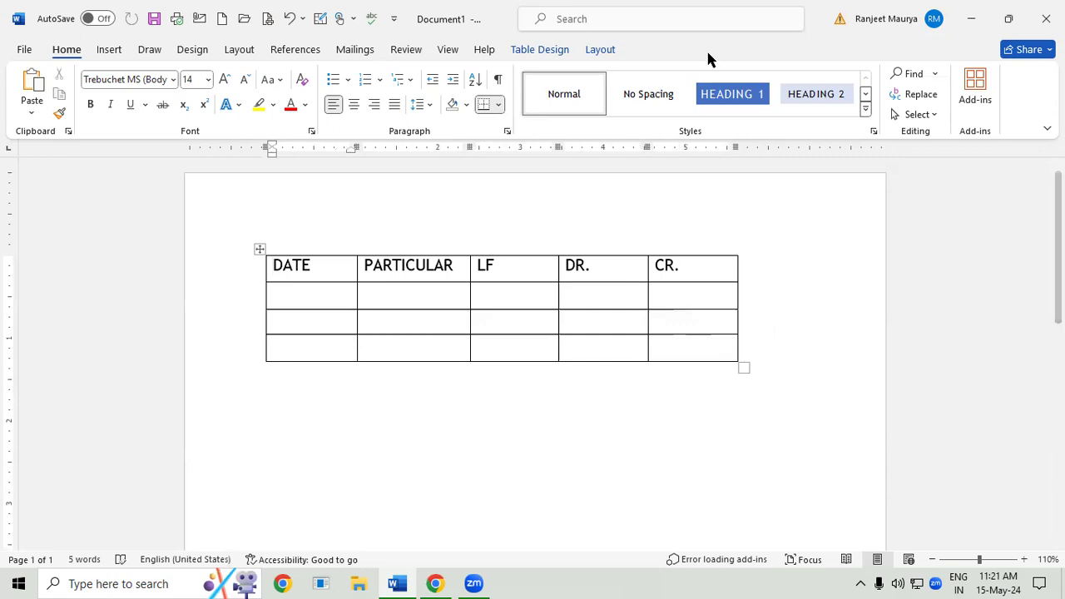
- Apply the black Grid Table style with a solid heading row and grey banded rows to the table
{"action": "left_click_drag", "start_coordinate": [271, 265], "coordinate": [696, 280]}
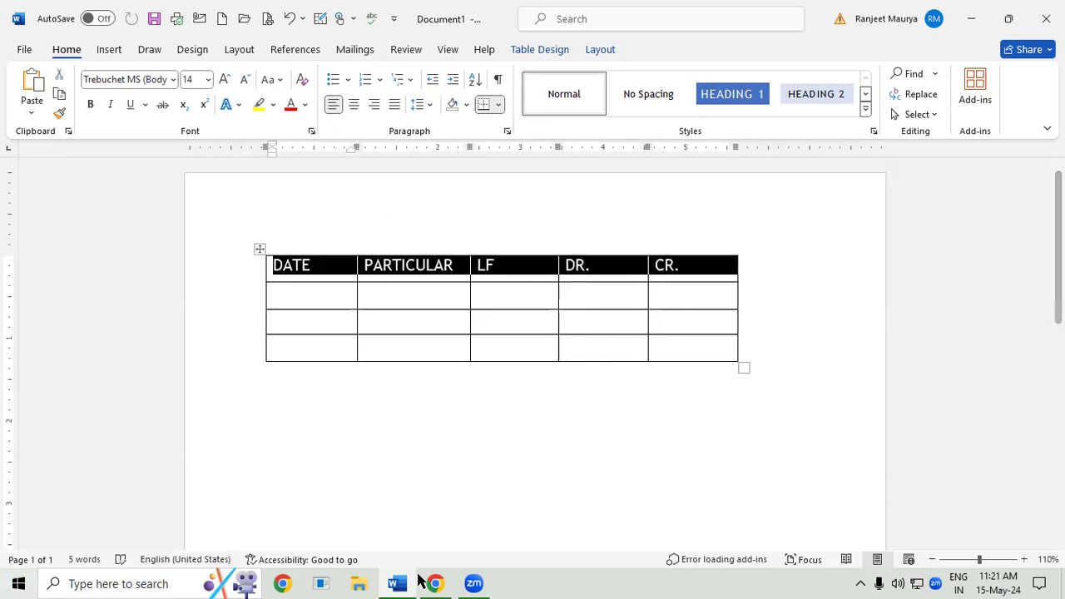
{"action": "left_click", "coordinate": [540, 50]}
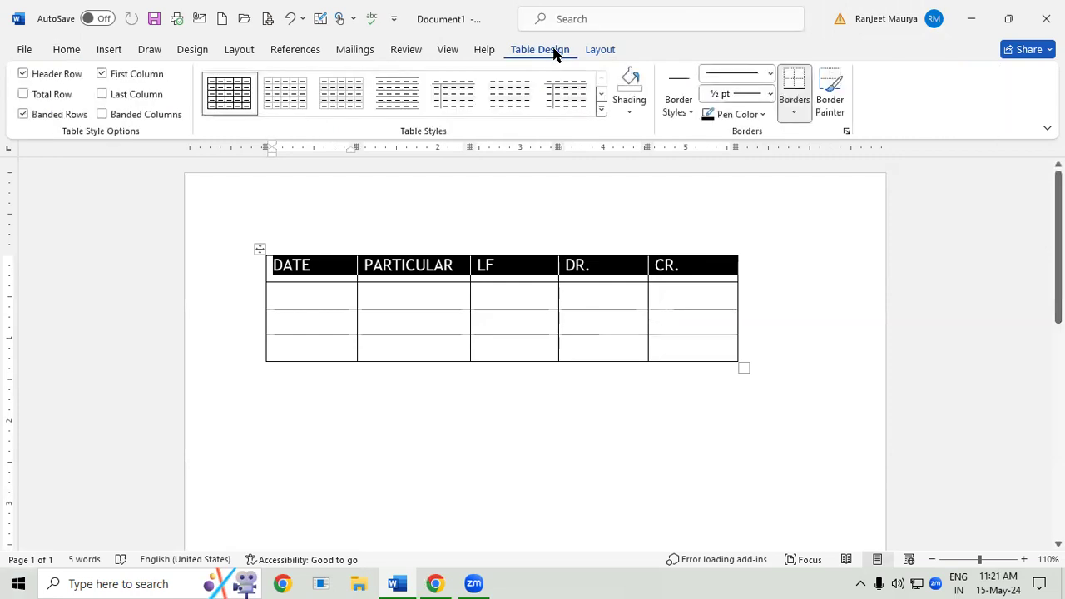
{"action": "left_click", "coordinate": [600, 113]}
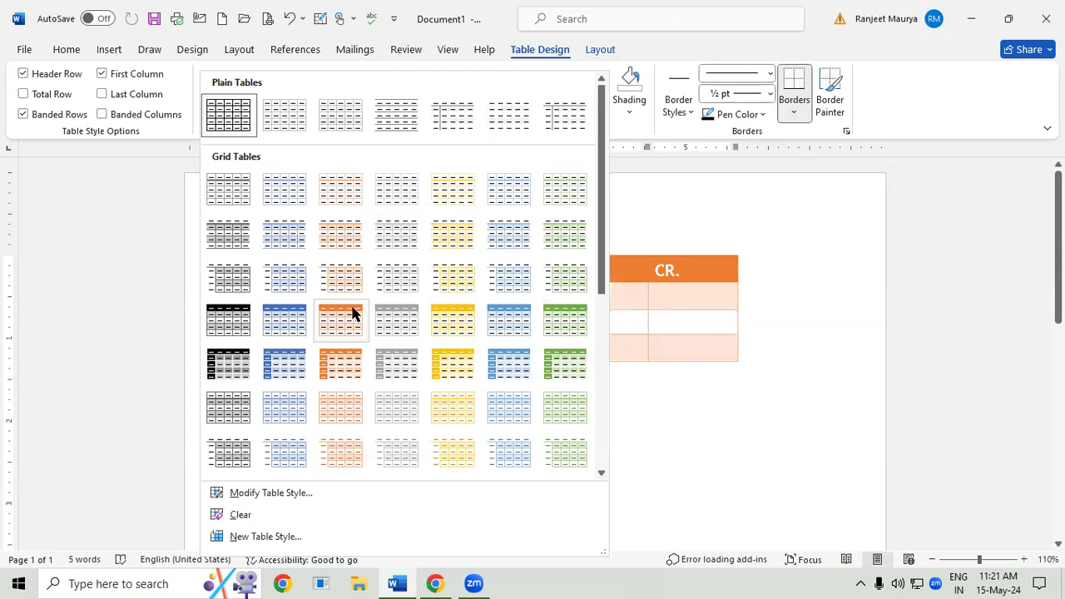
{"action": "left_click", "coordinate": [241, 320]}
- Increase the font size of the heading row's text to 18
{"action": "left_click", "coordinate": [61, 51]}
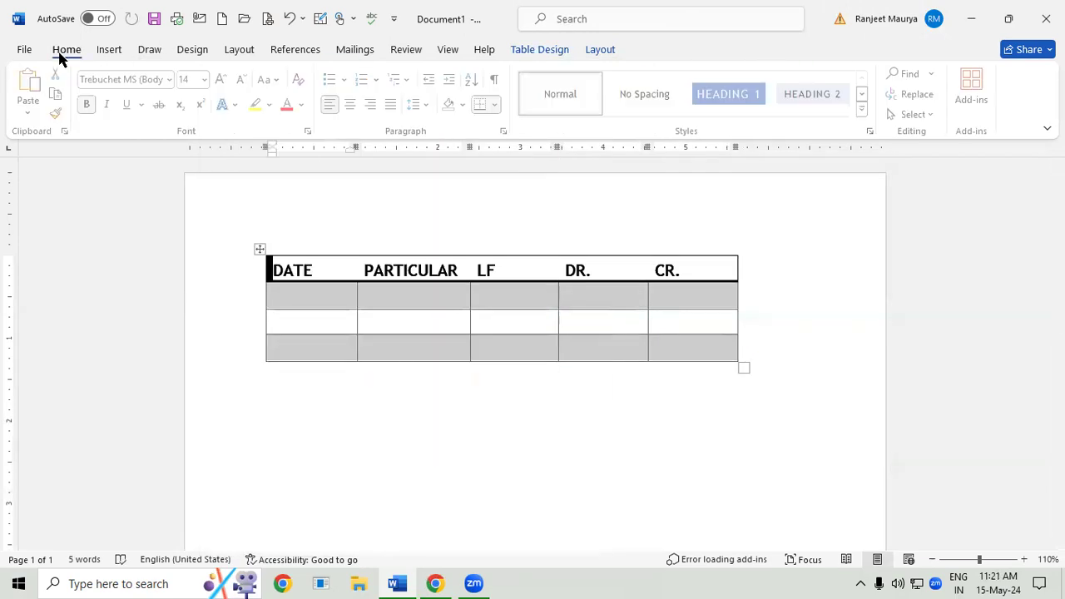
{"action": "left_click", "coordinate": [224, 79]}
{"action": "left_click", "coordinate": [224, 79]}
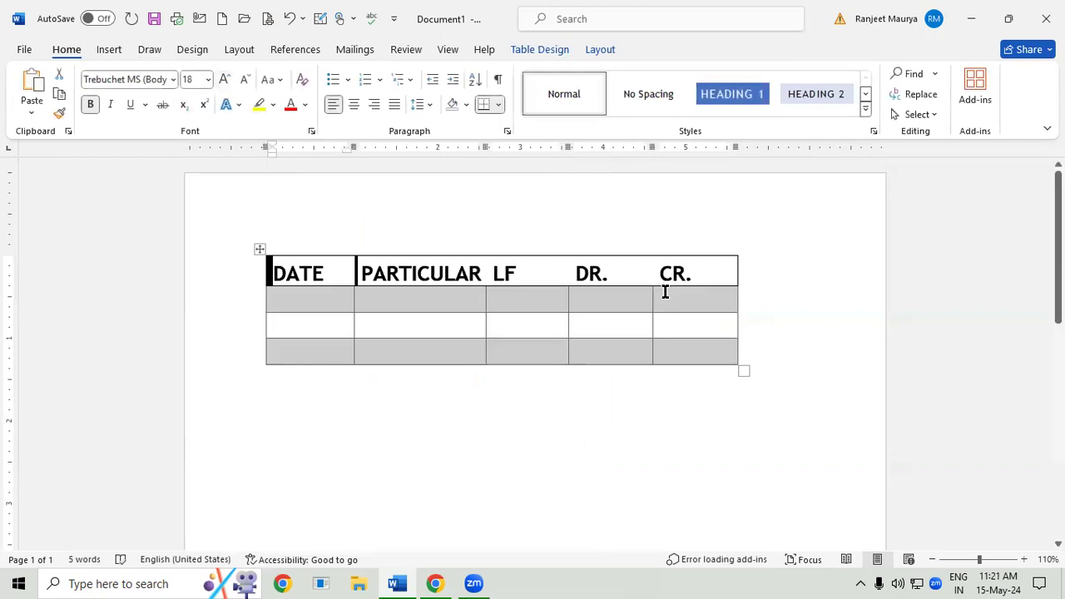
{"action": "left_click", "coordinate": [691, 324]}
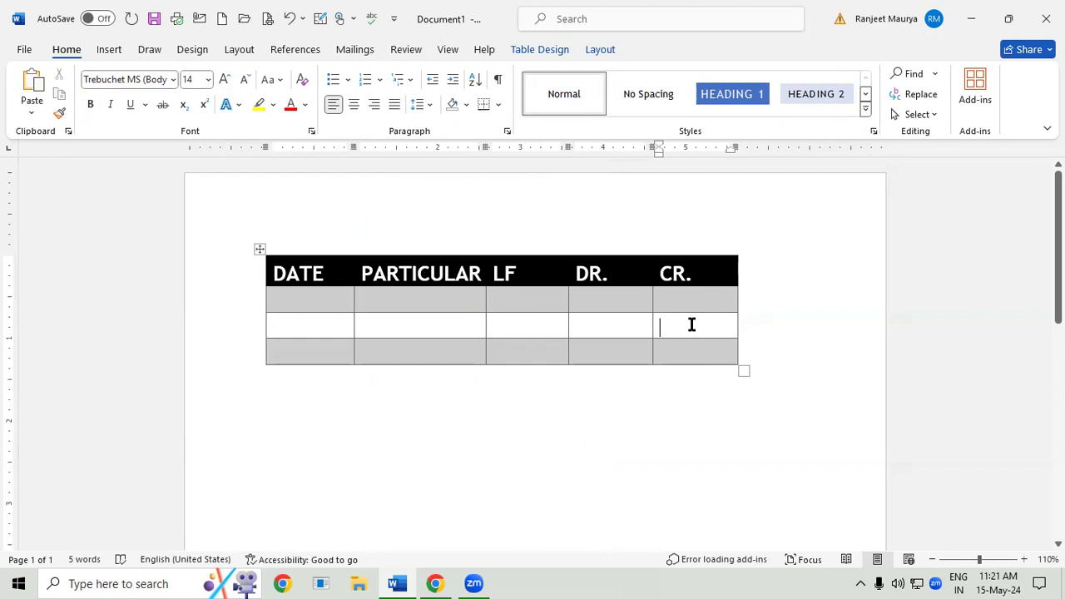
{"action": "left_click", "coordinate": [460, 314]}
- Shade the table's heading row with the standard light green color
{"action": "left_click", "coordinate": [538, 50]}
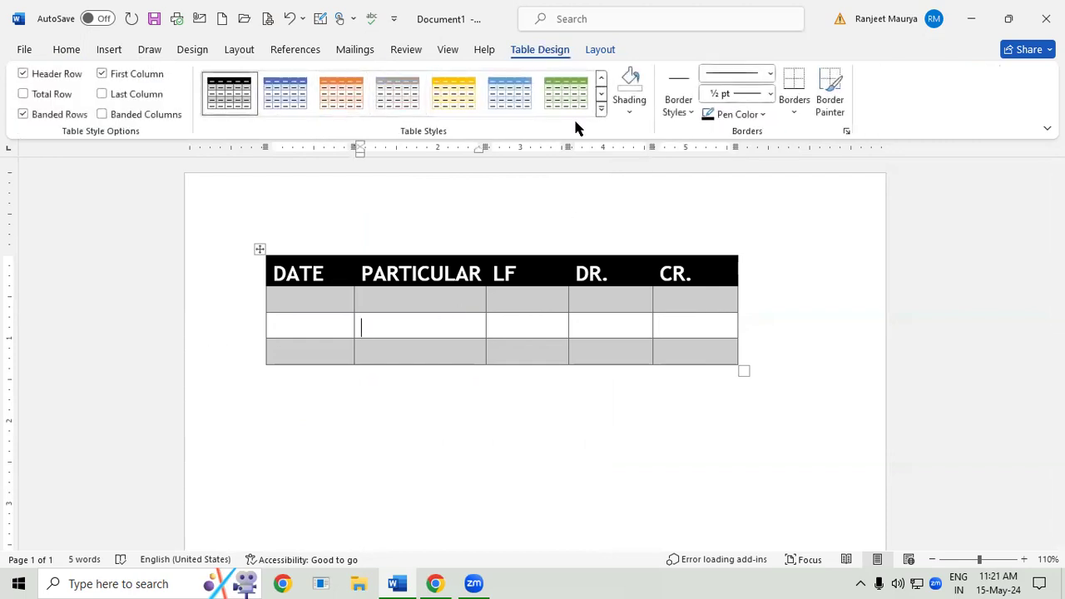
{"action": "left_click_drag", "start_coordinate": [277, 263], "coordinate": [680, 268]}
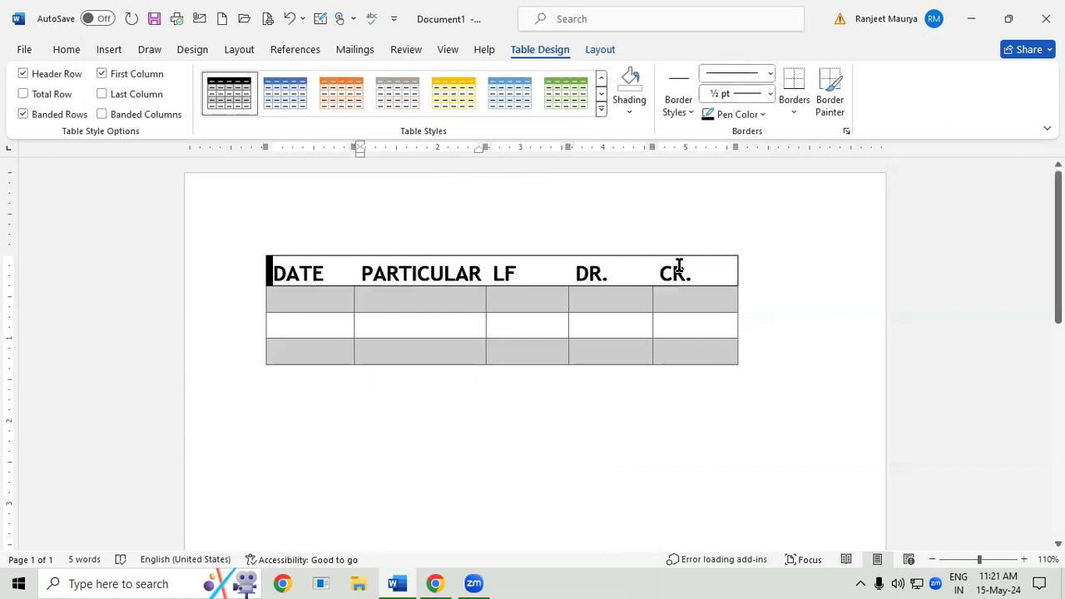
{"action": "left_click", "coordinate": [638, 106]}
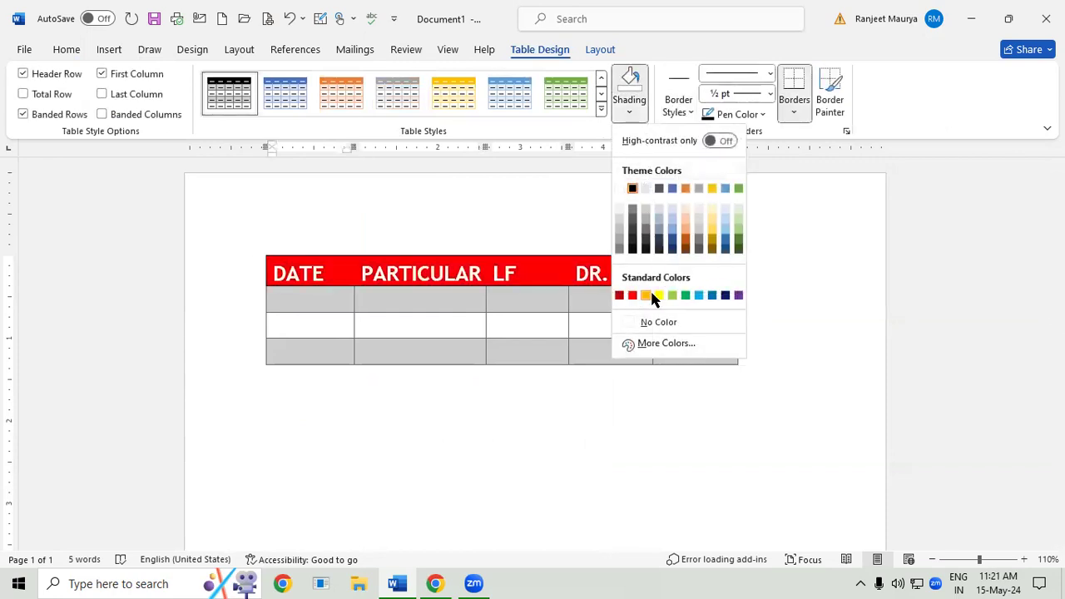
{"action": "left_click", "coordinate": [676, 295]}
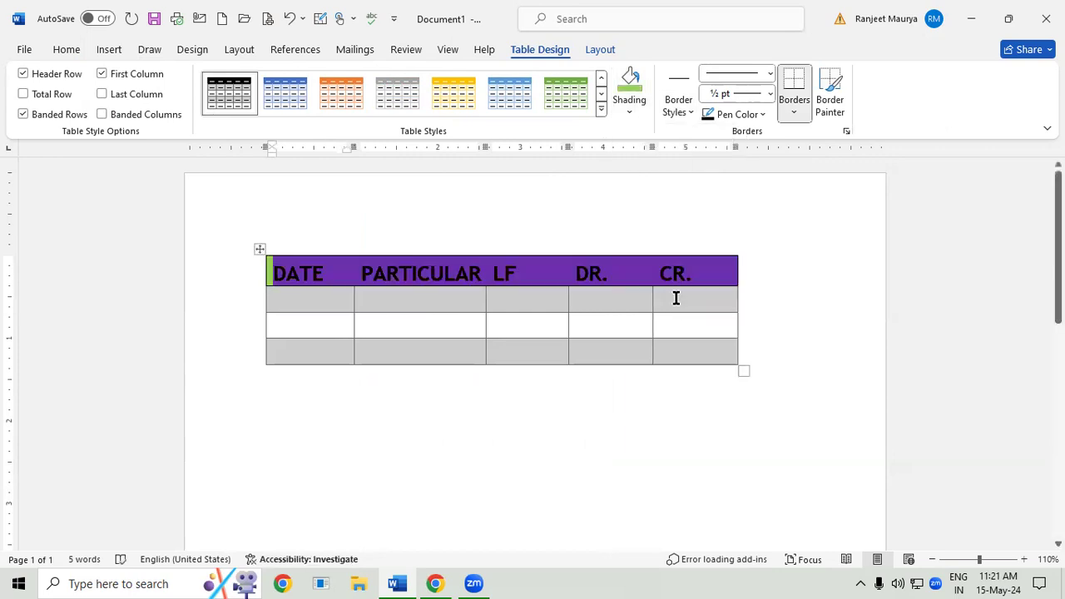
{"action": "left_click", "coordinate": [676, 298]}
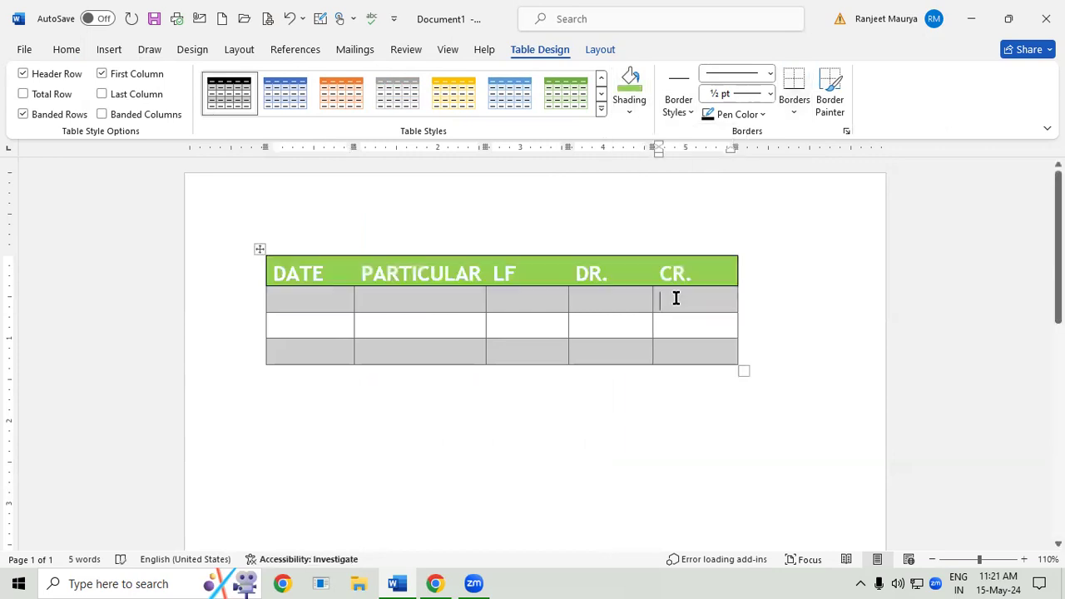
- Paint black ½ pt double-line borders along the vertical edges between LF and DR. and between DR. and CR
{"action": "left_click", "coordinate": [690, 113]}
{"action": "left_click", "coordinate": [655, 214]}
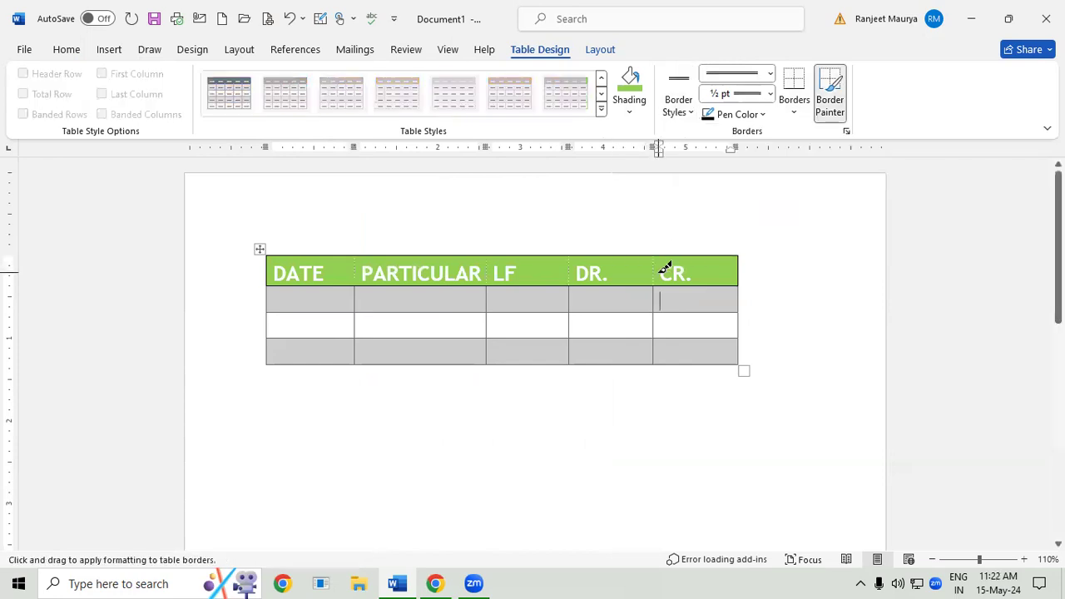
{"action": "left_click_drag", "start_coordinate": [657, 252], "coordinate": [651, 359]}
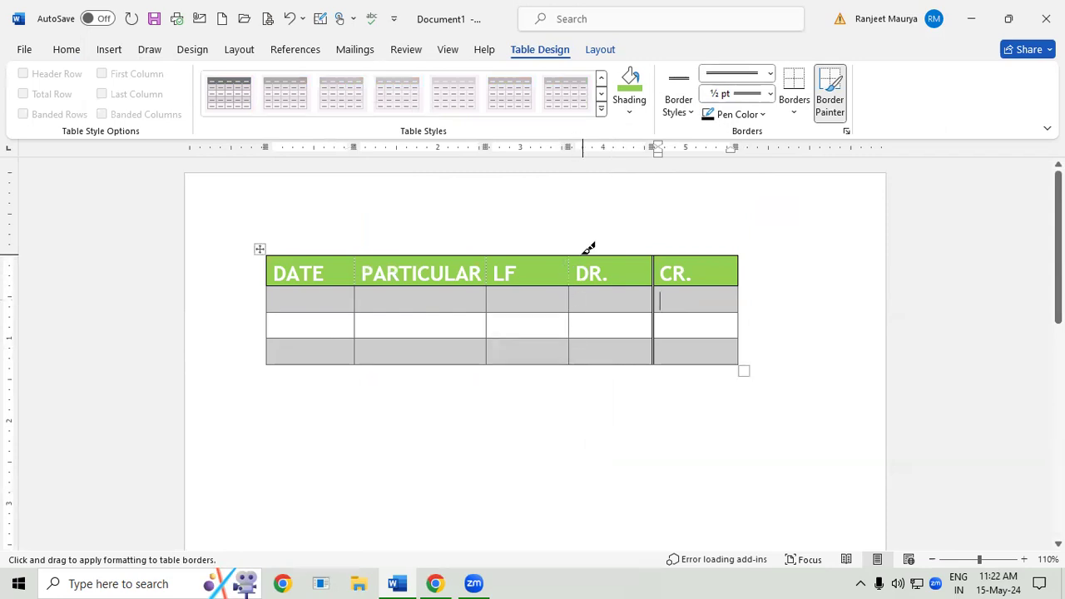
{"action": "left_click_drag", "start_coordinate": [571, 255], "coordinate": [570, 351]}
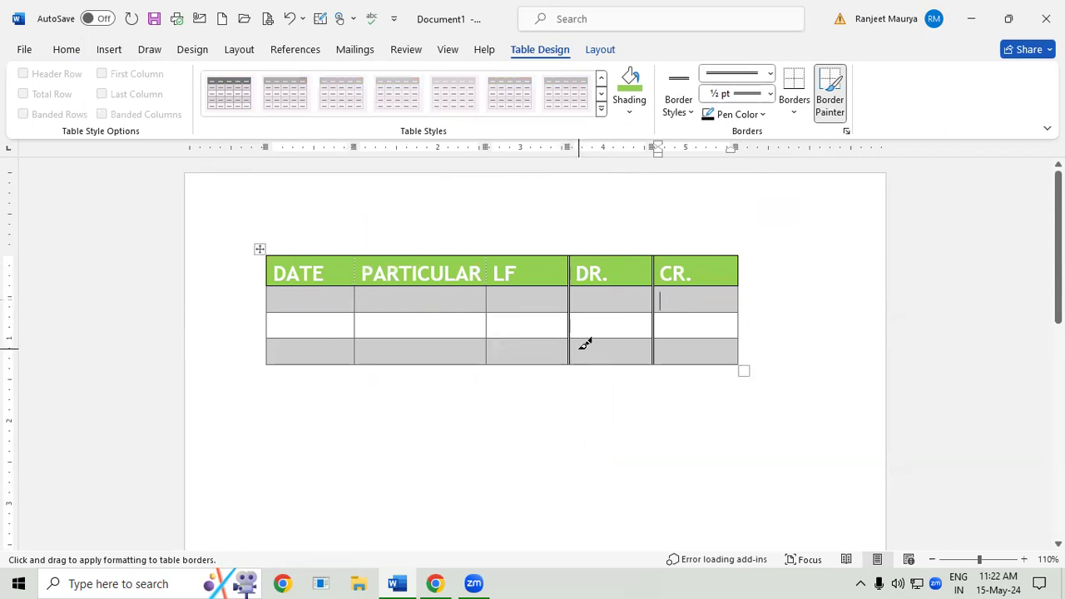
- Paint 3 pt thin-thick-thin black borders along the vertical edges on both sides of the PARTICULAR column
{"action": "left_click", "coordinate": [770, 75]}
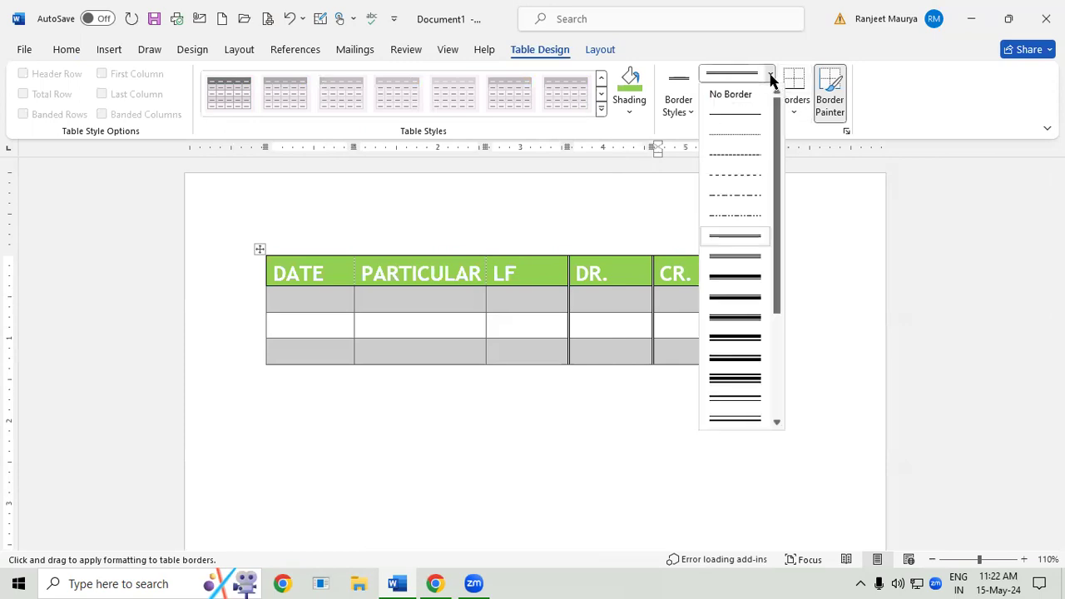
{"action": "left_click", "coordinate": [753, 316]}
{"action": "left_click_drag", "start_coordinate": [490, 249], "coordinate": [491, 363]}
{"action": "left_click_drag", "start_coordinate": [358, 247], "coordinate": [372, 332]}
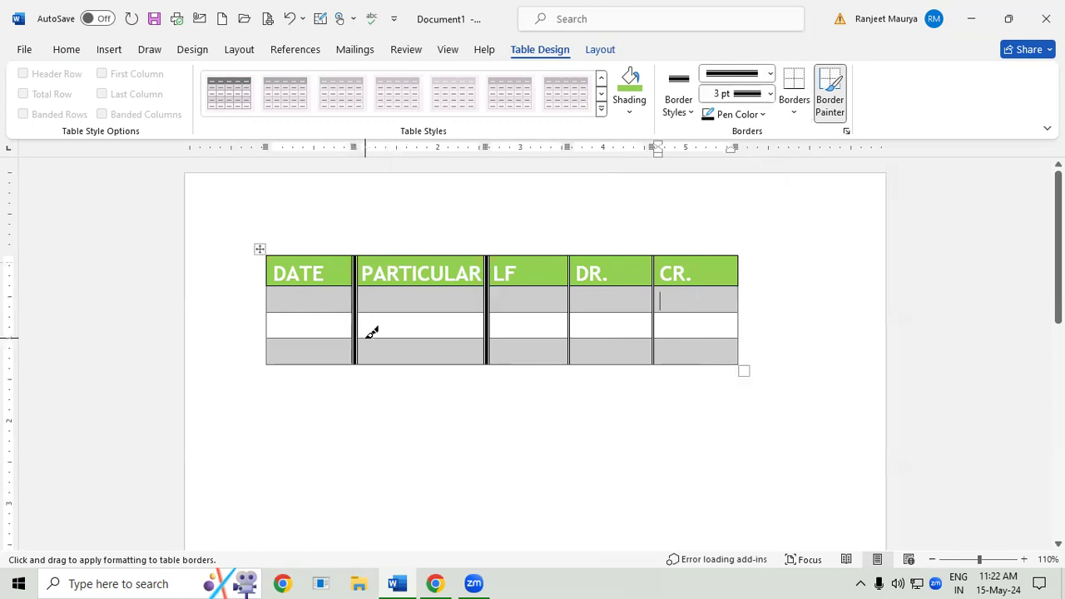
- Paint red 3 pt borders along the vertical edge between LF and DR. and the two horizontal edges between the body rows
{"action": "left_click", "coordinate": [762, 114]}
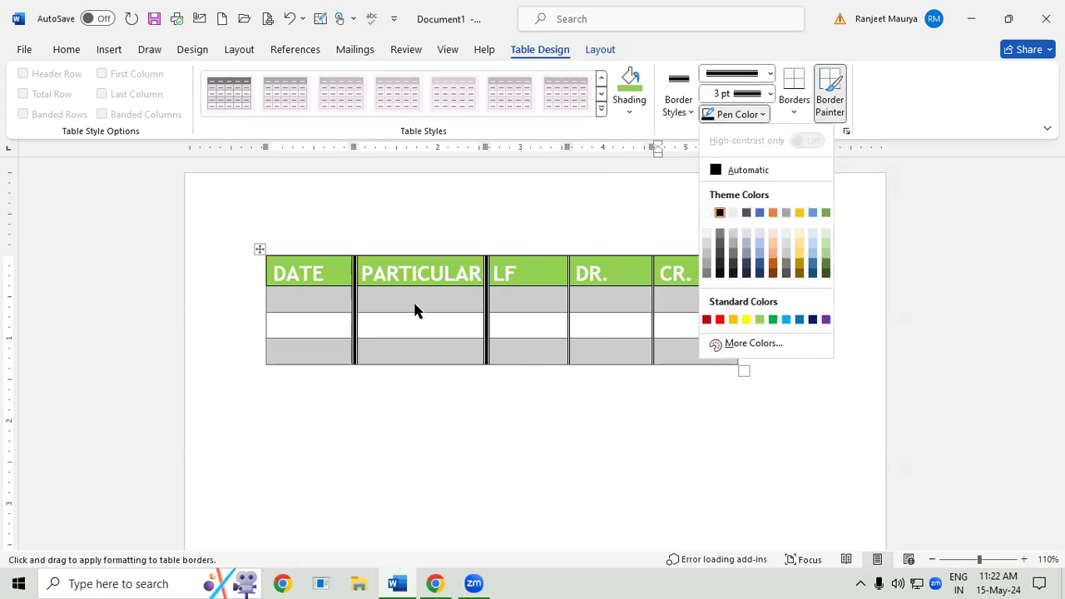
{"action": "left_click", "coordinate": [720, 319]}
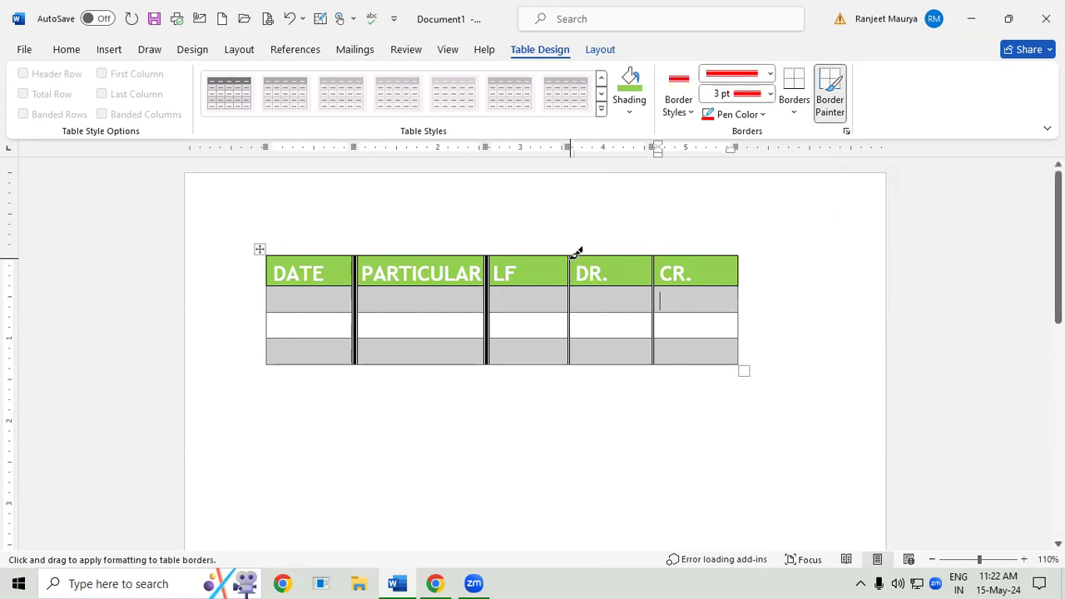
{"action": "left_click_drag", "start_coordinate": [574, 299], "coordinate": [574, 359]}
{"action": "left_click_drag", "start_coordinate": [271, 309], "coordinate": [724, 307]}
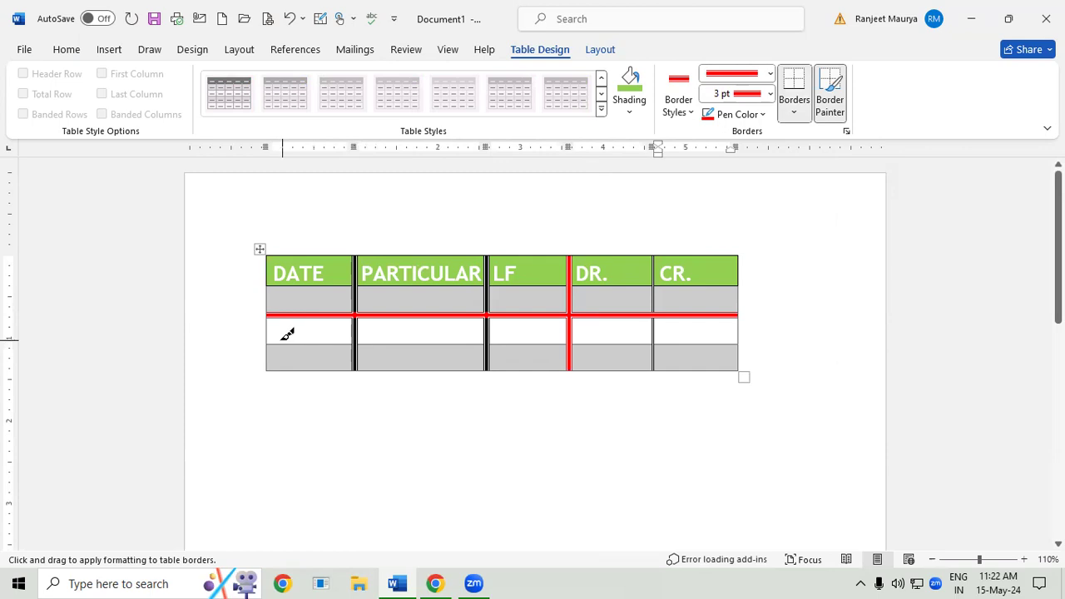
{"action": "mouse_move", "coordinate": [281, 334]}
{"action": "left_mouse_down"}
{"action": "mouse_move", "coordinate": [639, 328]}
{"action": "mouse_move", "coordinate": [727, 352]}
{"action": "mouse_move", "coordinate": [746, 340]}
{"action": "left_mouse_up"}
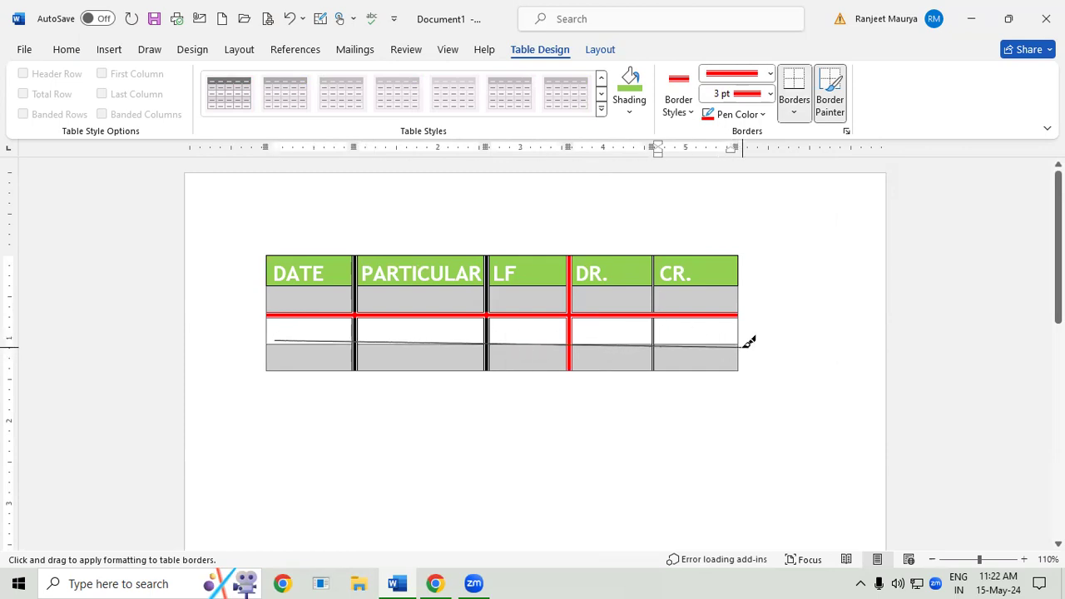
{"action": "left_click_drag", "start_coordinate": [274, 342], "coordinate": [706, 331]}
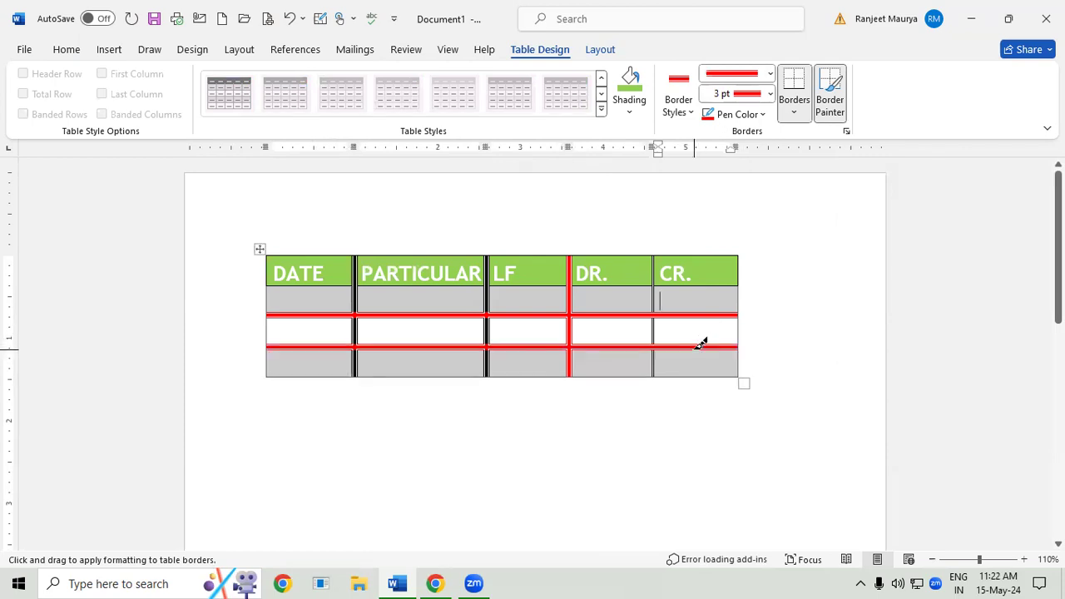
- Undo all the painted red and black borders in the table
{"action": "left_click", "coordinate": [803, 115]}
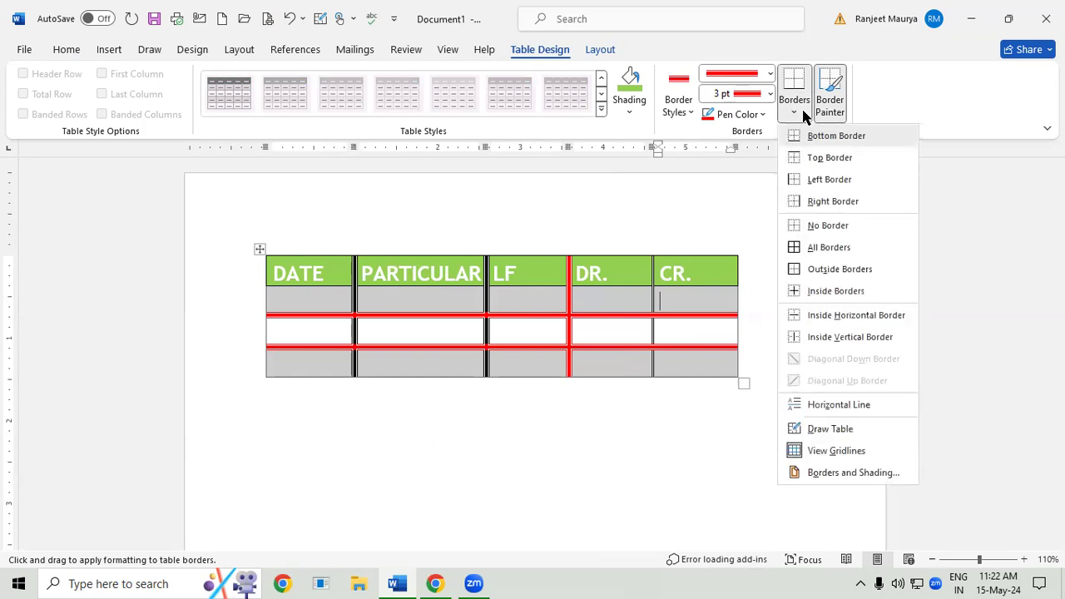
{"action": "left_click", "coordinate": [573, 512]}
{"action": "key", "text": "ctrl+z"}
{"action": "key", "text": "ctrl+z"}
{"action": "key", "text": "ctrl+z"}
{"action": "key", "text": "ctrl+z"}
{"action": "key", "text": "ctrl+z"}
{"action": "key", "text": "ctrl+z"}
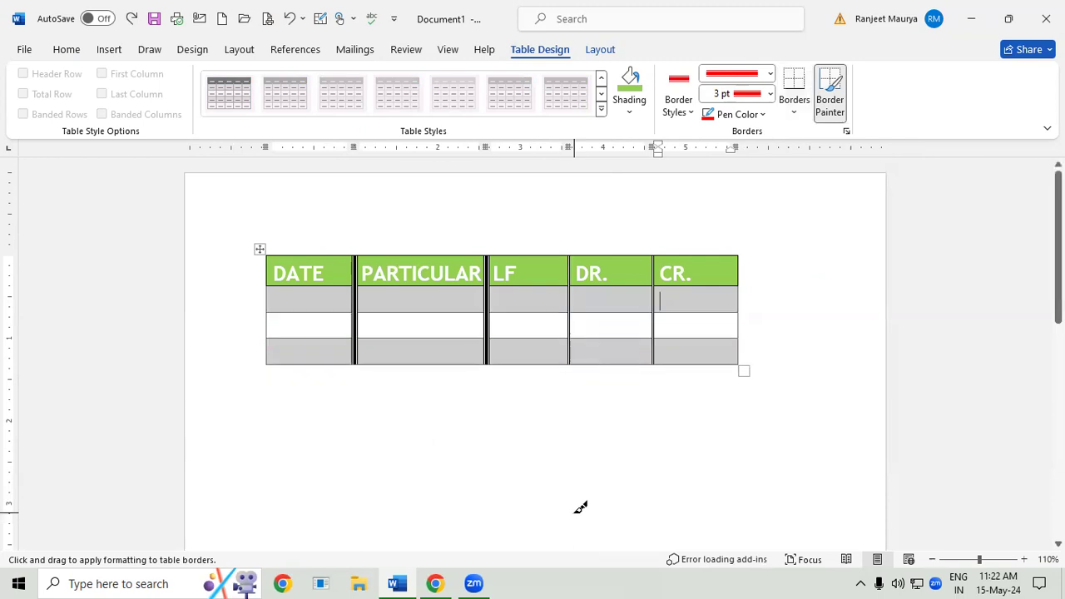
{"action": "key", "text": "ctrl+z"}
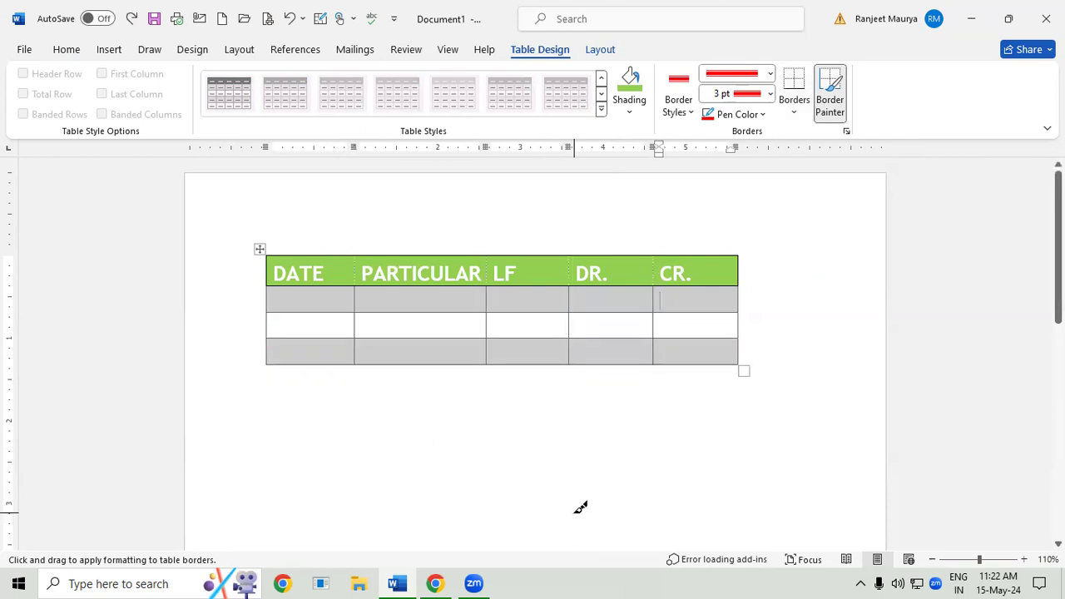
- Set the border line to a single red ½ pt line and turn off the Border Painter
{"action": "left_click", "coordinate": [770, 74]}
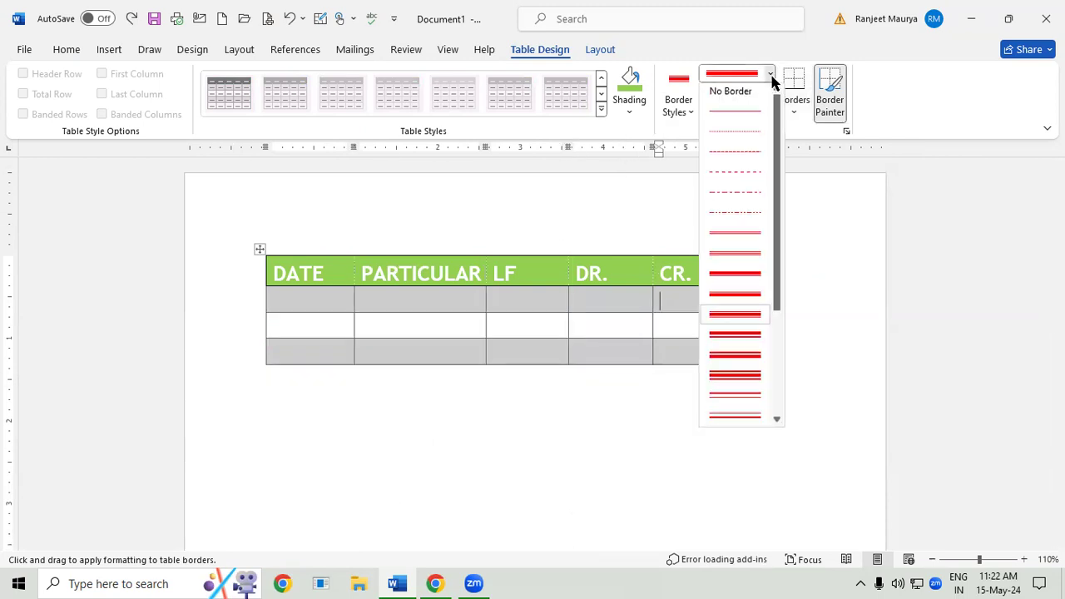
{"action": "left_click", "coordinate": [741, 116]}
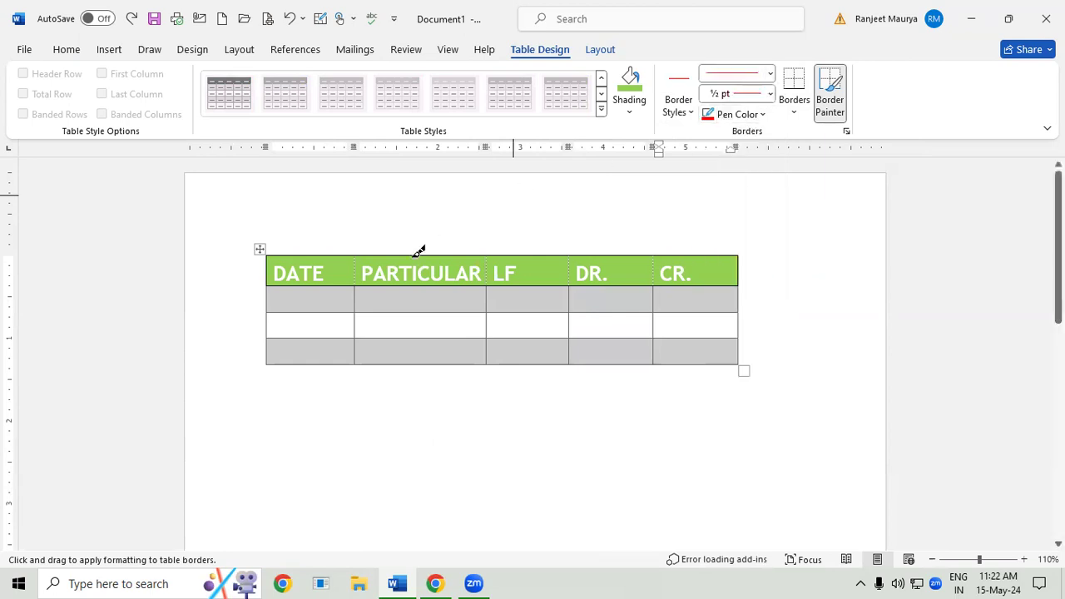
{"action": "left_click", "coordinate": [823, 100]}
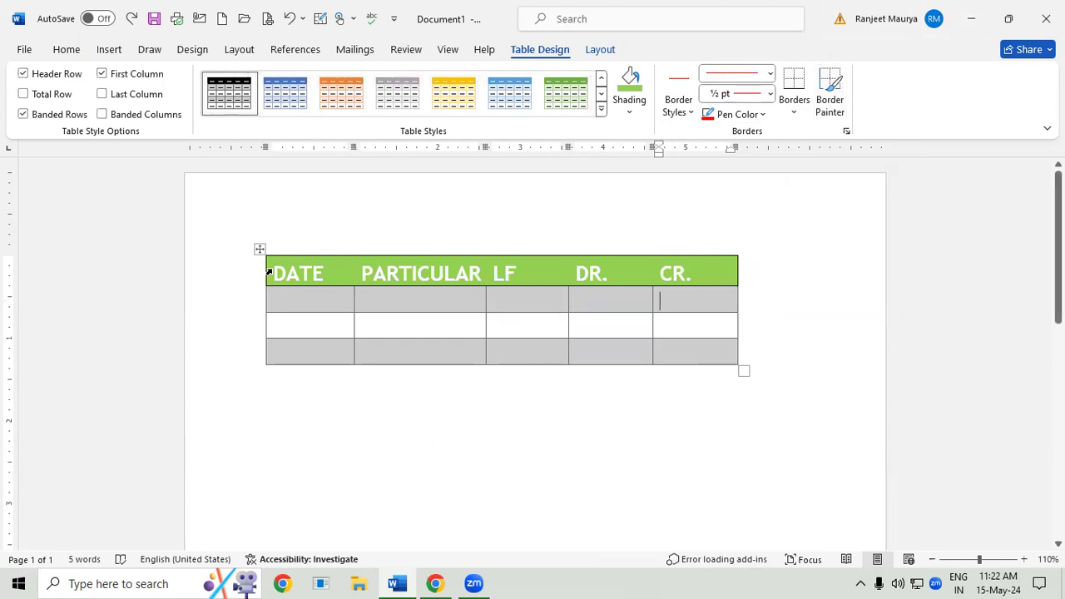
- Add diagonal down and diagonal up borders to all cells in the three rows below the headings
{"action": "left_click_drag", "start_coordinate": [278, 302], "coordinate": [733, 341]}
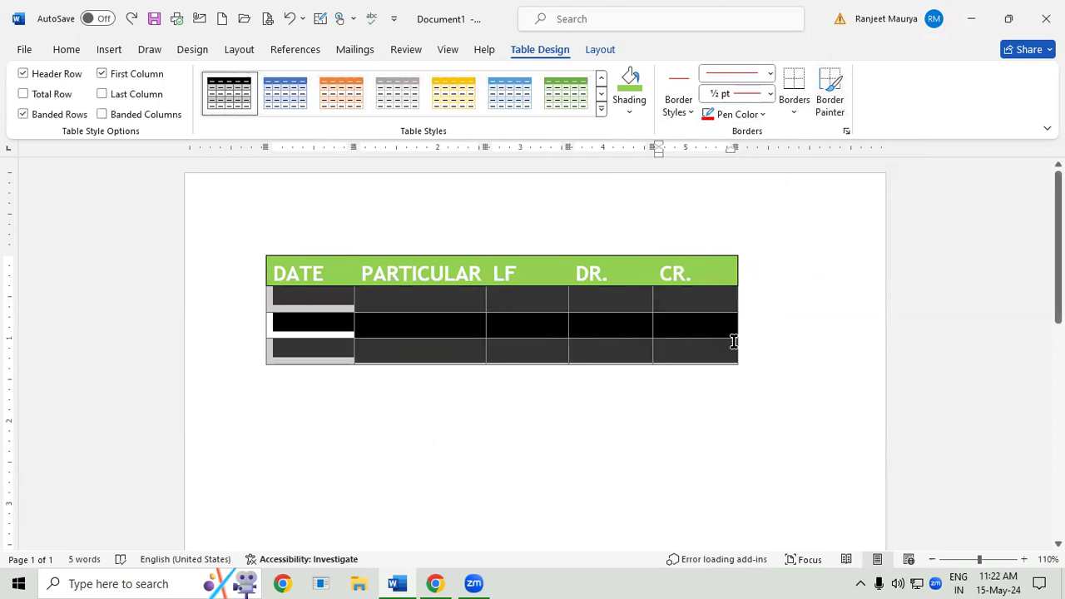
{"action": "left_click", "coordinate": [807, 108]}
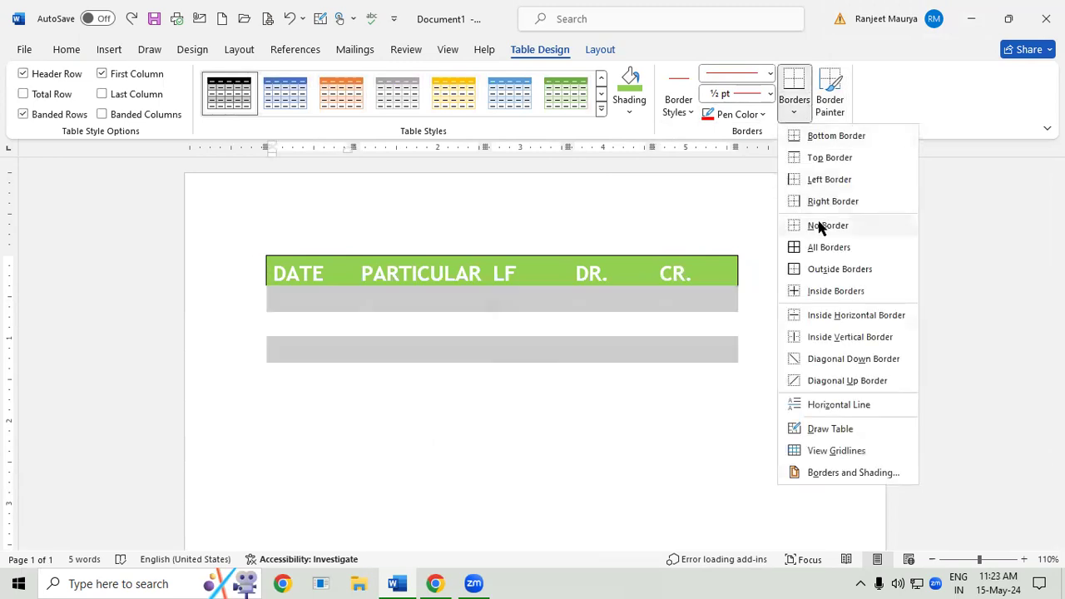
{"action": "left_click", "coordinate": [819, 360]}
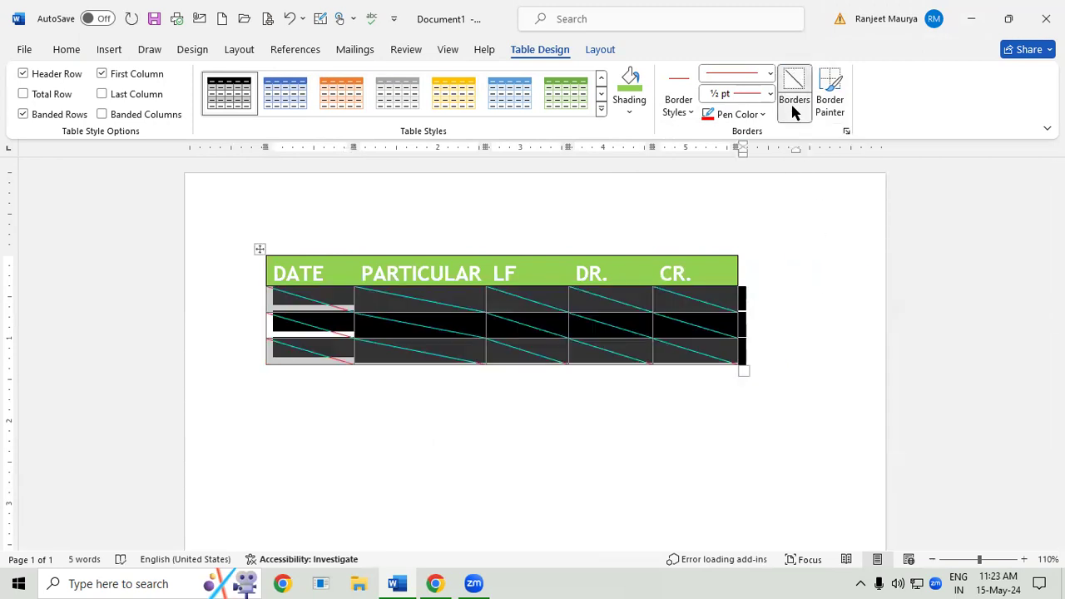
{"action": "left_click", "coordinate": [792, 111]}
{"action": "left_click", "coordinate": [814, 382]}
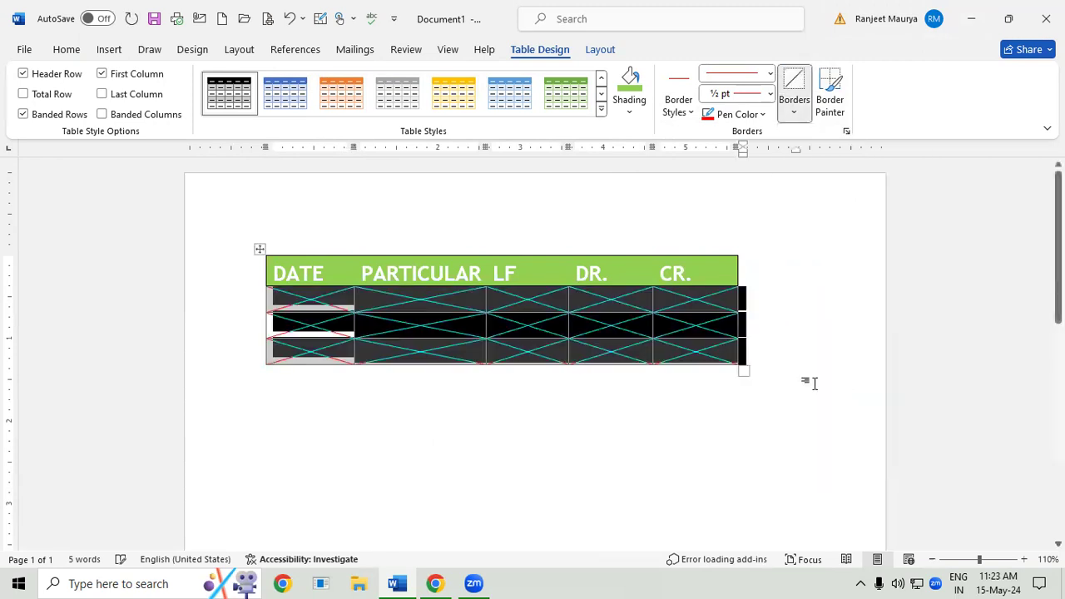
{"action": "left_click", "coordinate": [656, 424]}
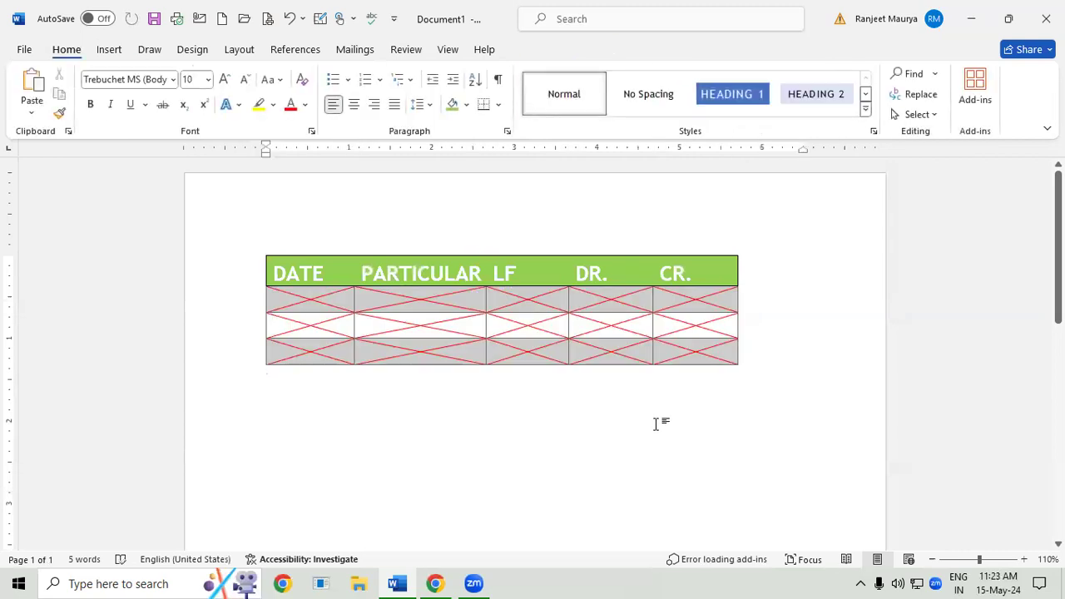
- Try enlarging the table to about 5.9 by 2.1 inches, and undo both the resize and the diagonal borders
{"action": "mouse_move", "coordinate": [725, 364]}
{"action": "left_click_drag", "start_coordinate": [752, 435], "coordinate": [752, 437]}
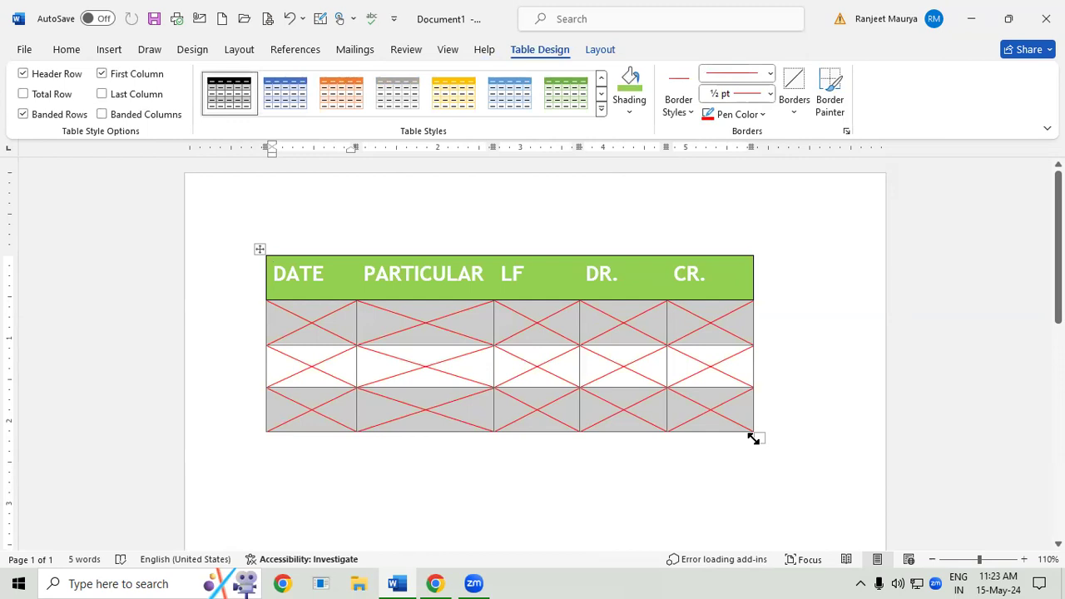
{"action": "key", "text": "ctrl+z"}
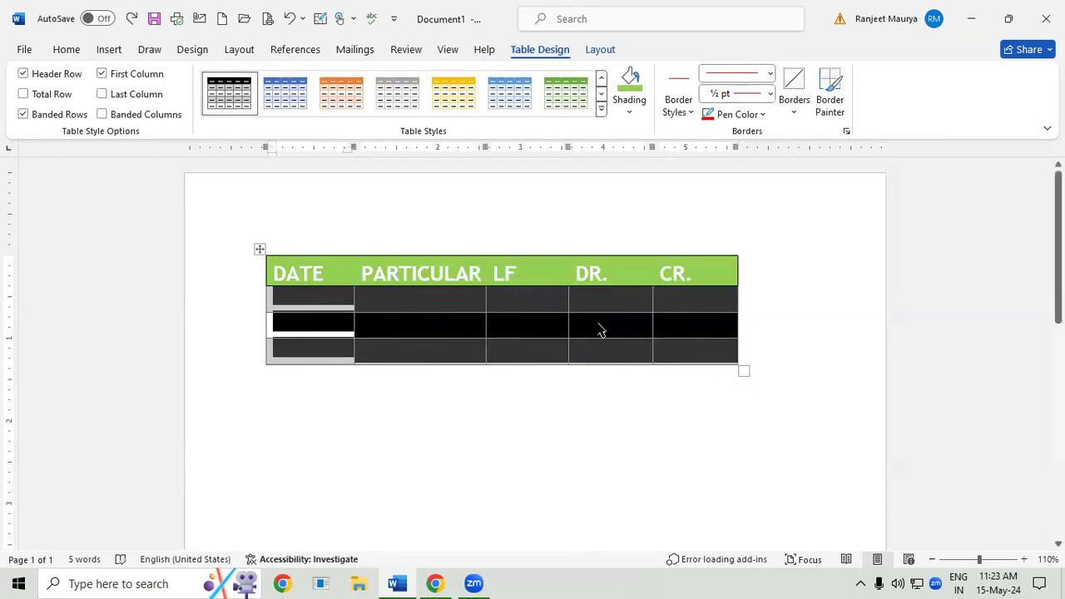
- Select the single cell in the PARTICULAR column, second row below the headings
{"action": "left_click", "coordinate": [597, 326]}
{"action": "left_click", "coordinate": [610, 51]}
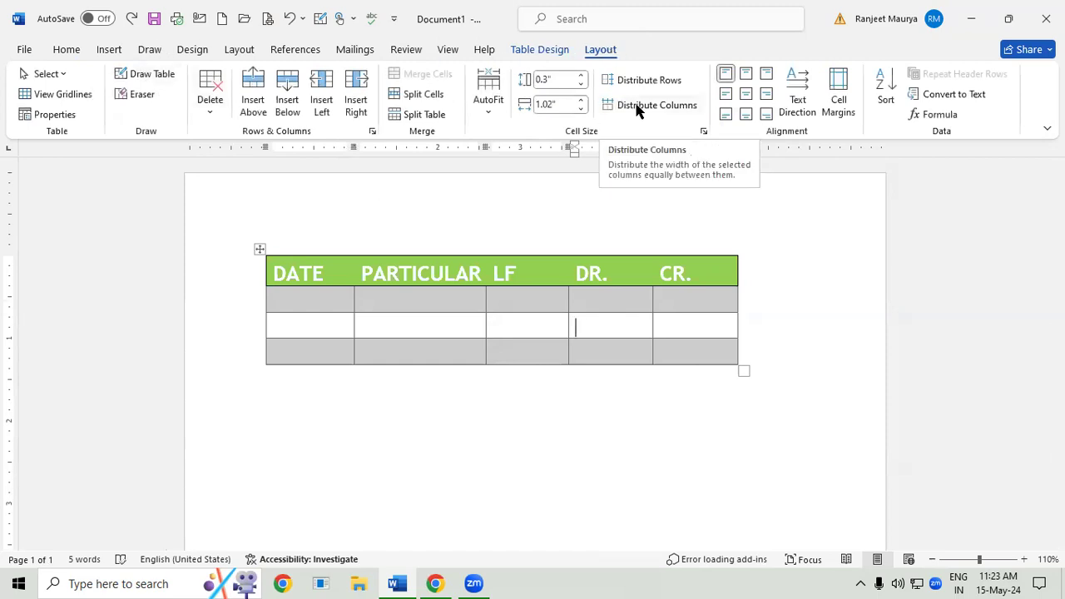
{"action": "left_click", "coordinate": [65, 76]}
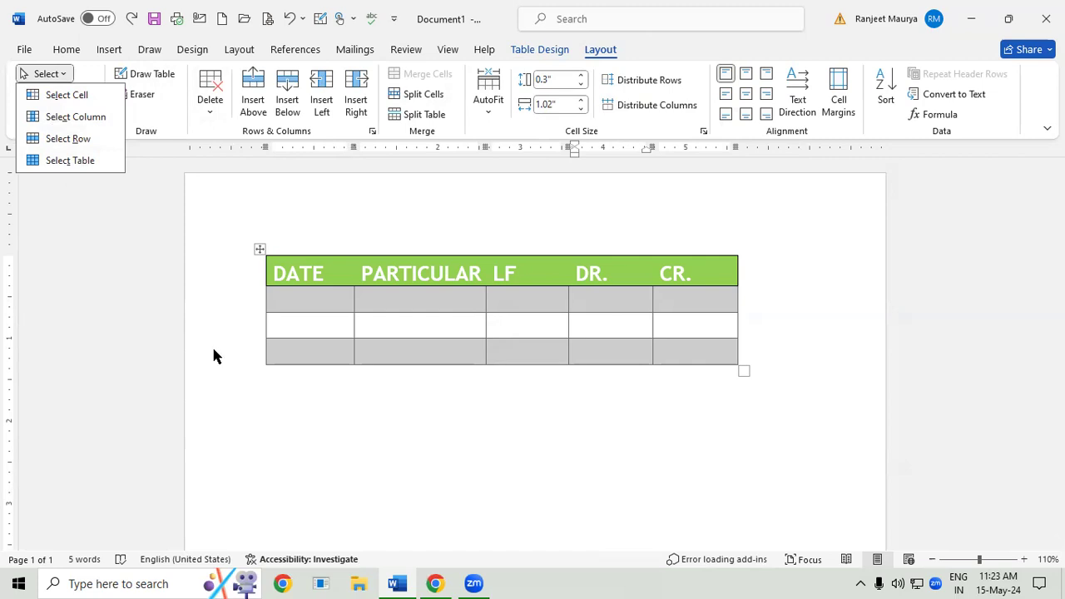
{"action": "left_click", "coordinate": [441, 308]}
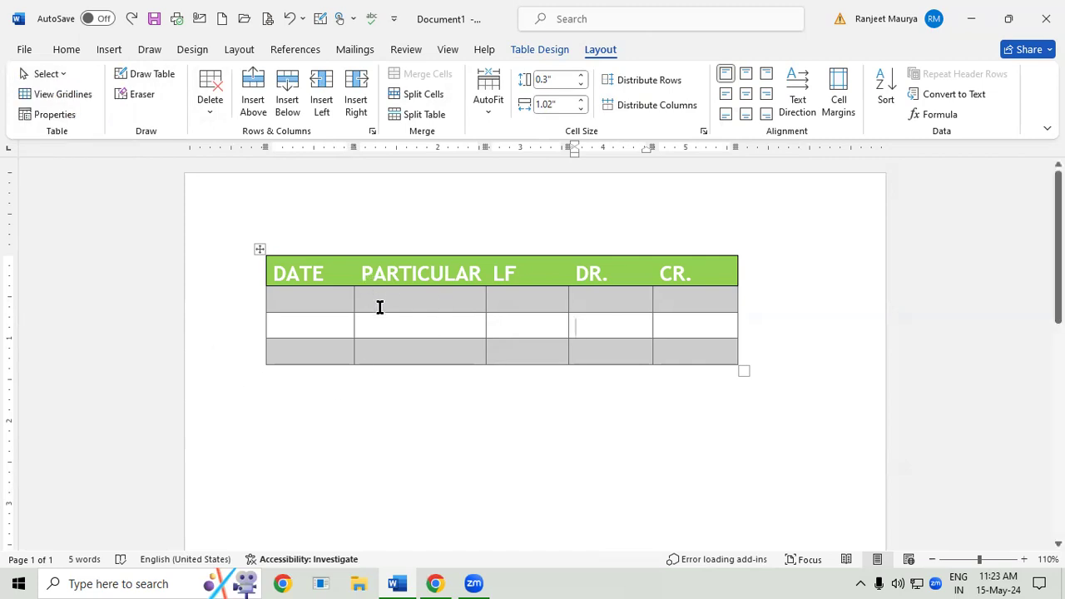
{"action": "left_click", "coordinate": [398, 324]}
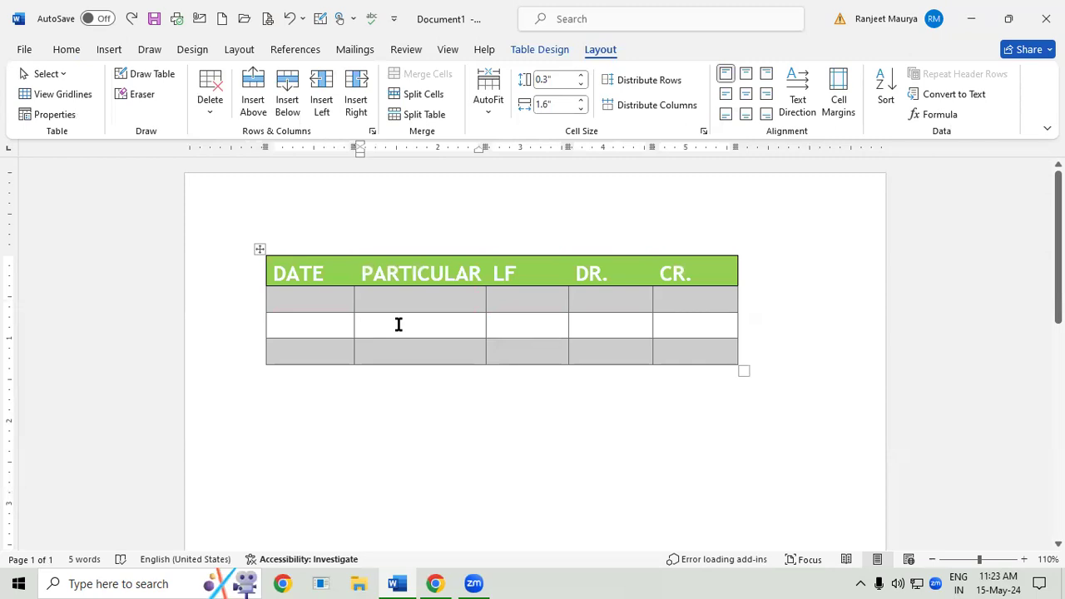
{"action": "left_click", "coordinate": [52, 73]}
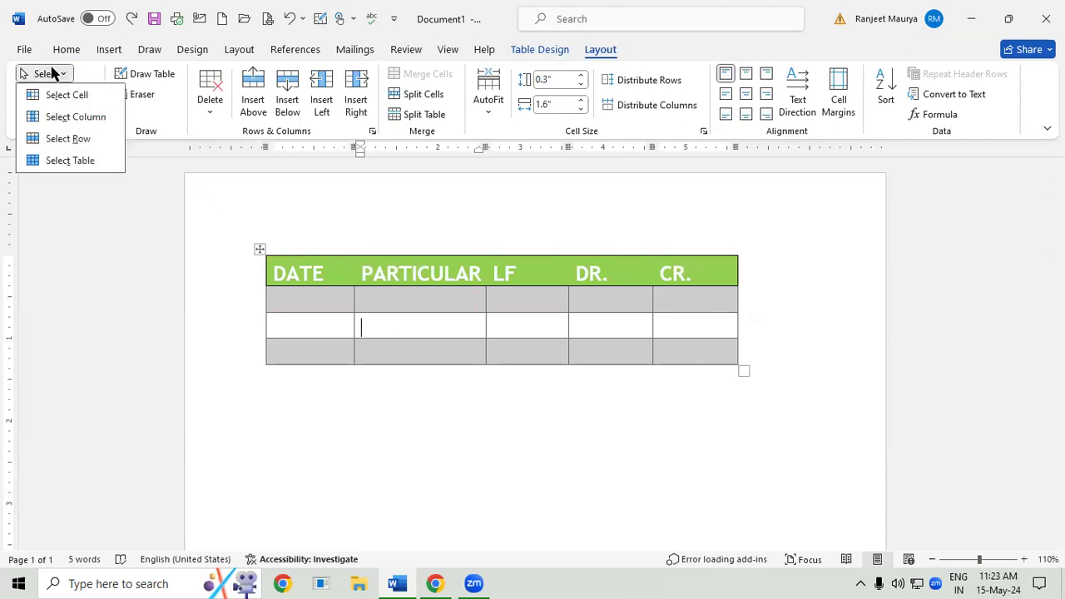
{"action": "left_click", "coordinate": [64, 95]}
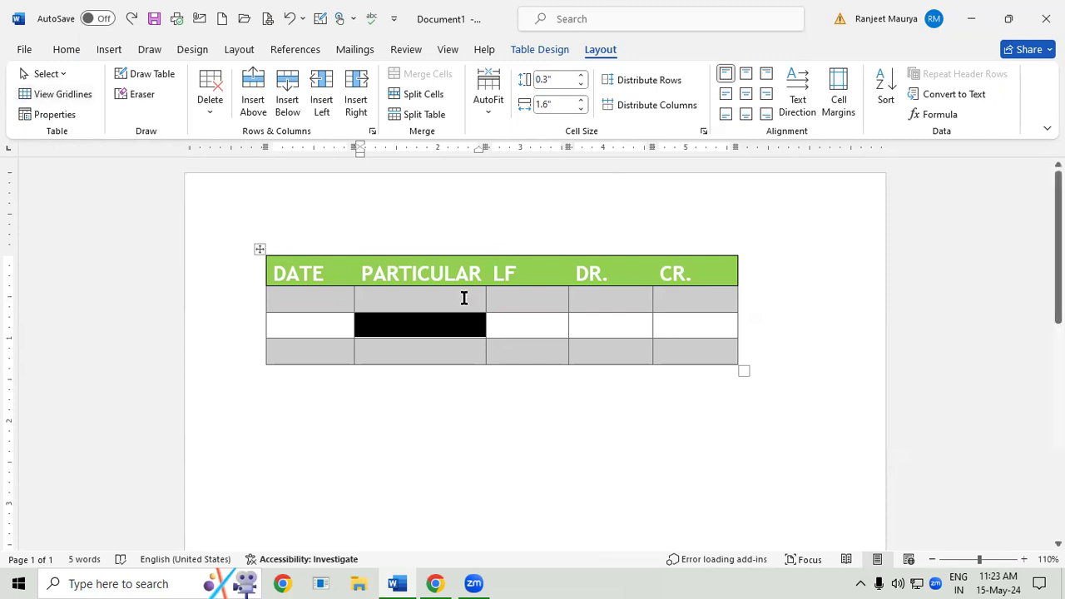
- Undo the green shading of the heading row and select that entire row
{"action": "key", "text": "ctrl+z"}
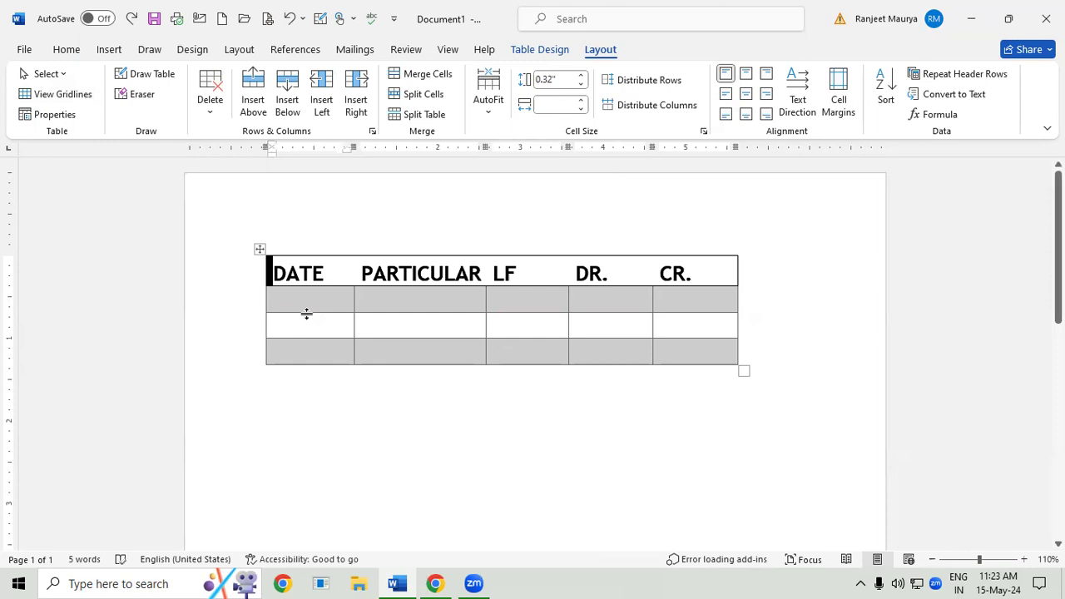
{"action": "left_click", "coordinate": [69, 78]}
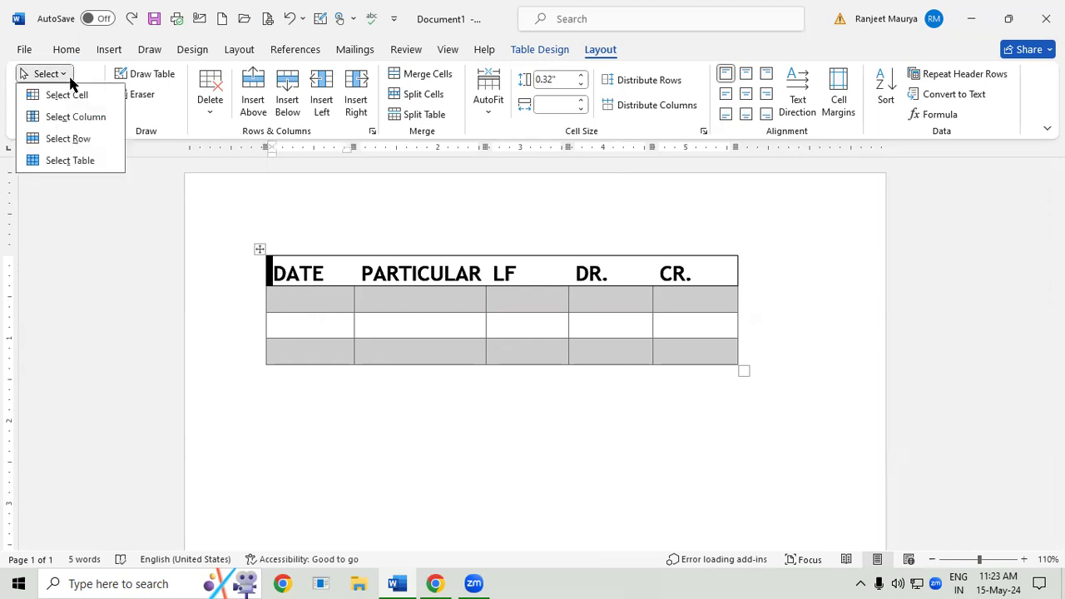
{"action": "left_click", "coordinate": [309, 358]}
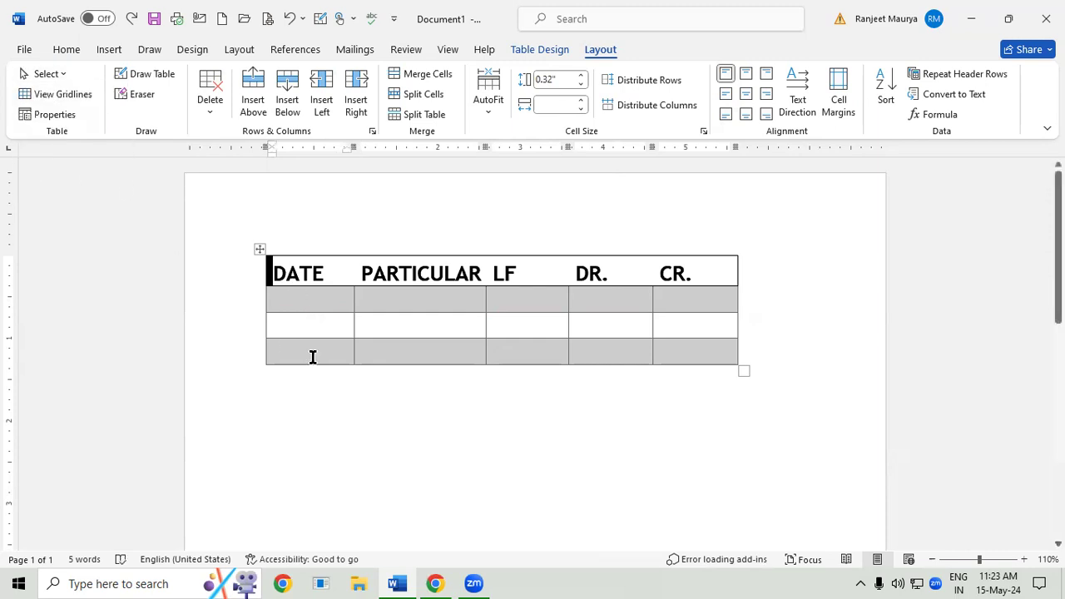
{"action": "left_click", "coordinate": [308, 300]}
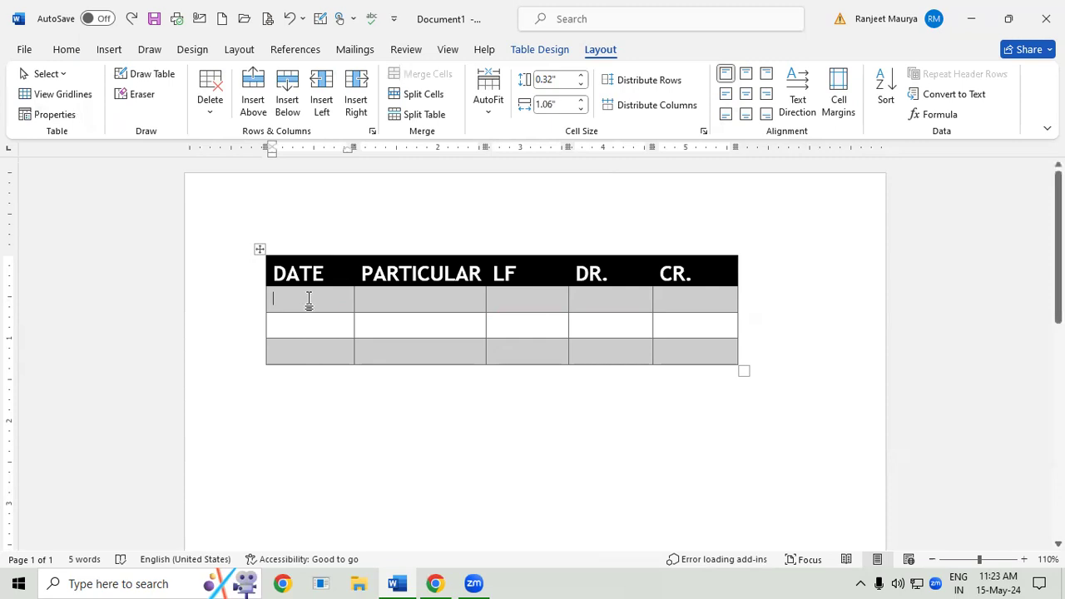
{"action": "left_click", "coordinate": [273, 270]}
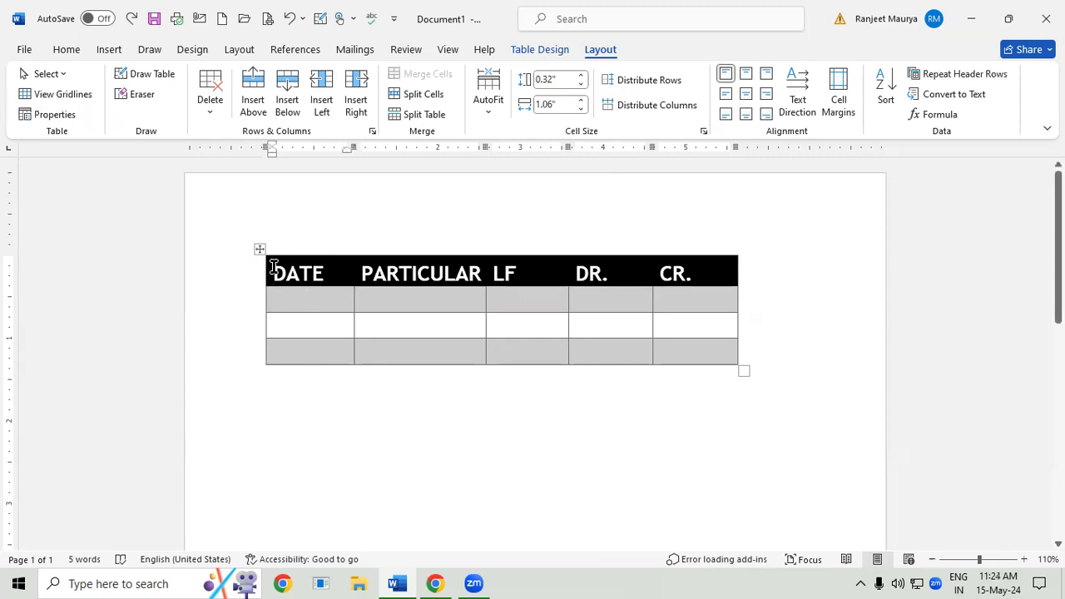
{"action": "left_click", "coordinate": [58, 78]}
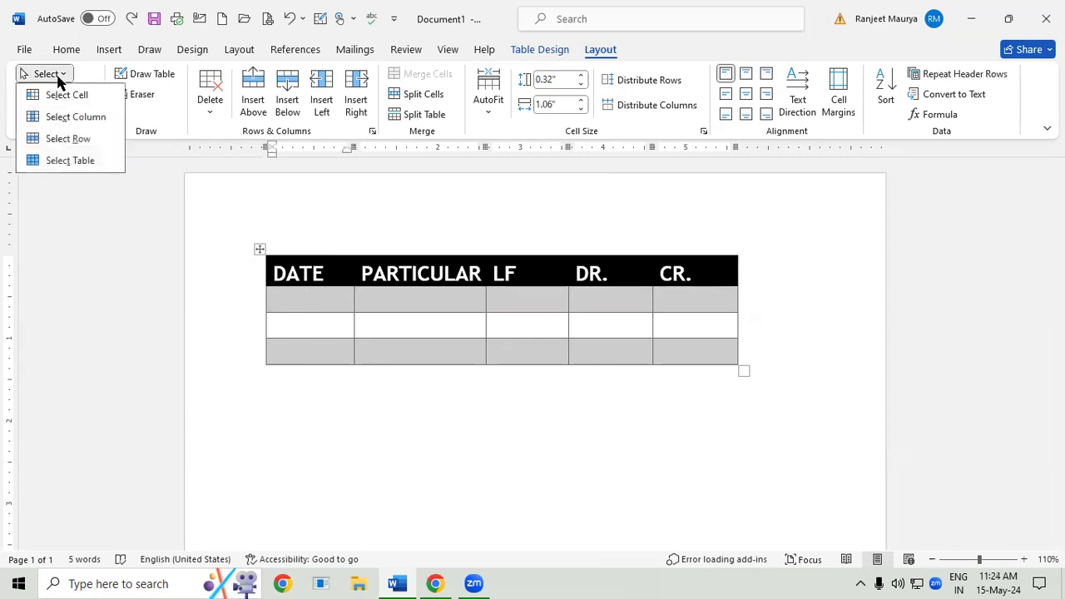
{"action": "left_click", "coordinate": [68, 138]}
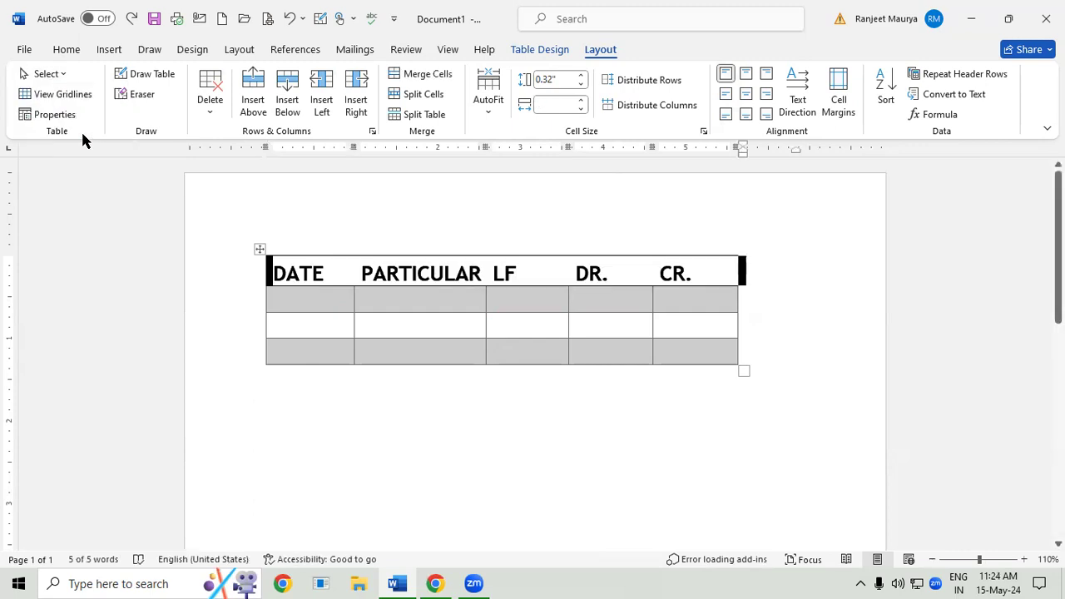
- Select the entire PARTICULAR column of the table
{"action": "left_click", "coordinate": [382, 322]}
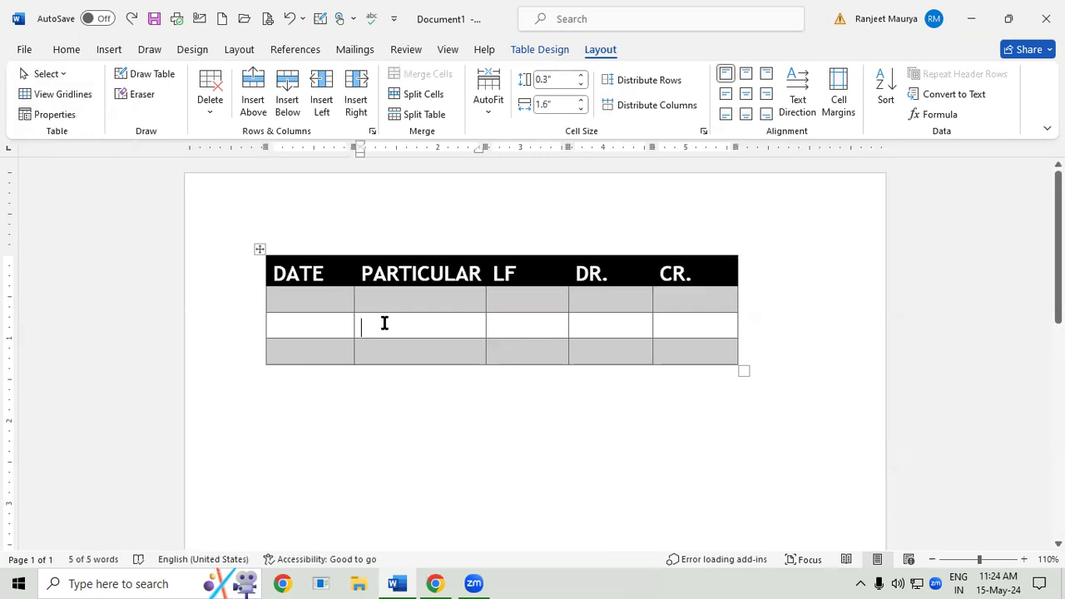
{"action": "left_click", "coordinate": [362, 273]}
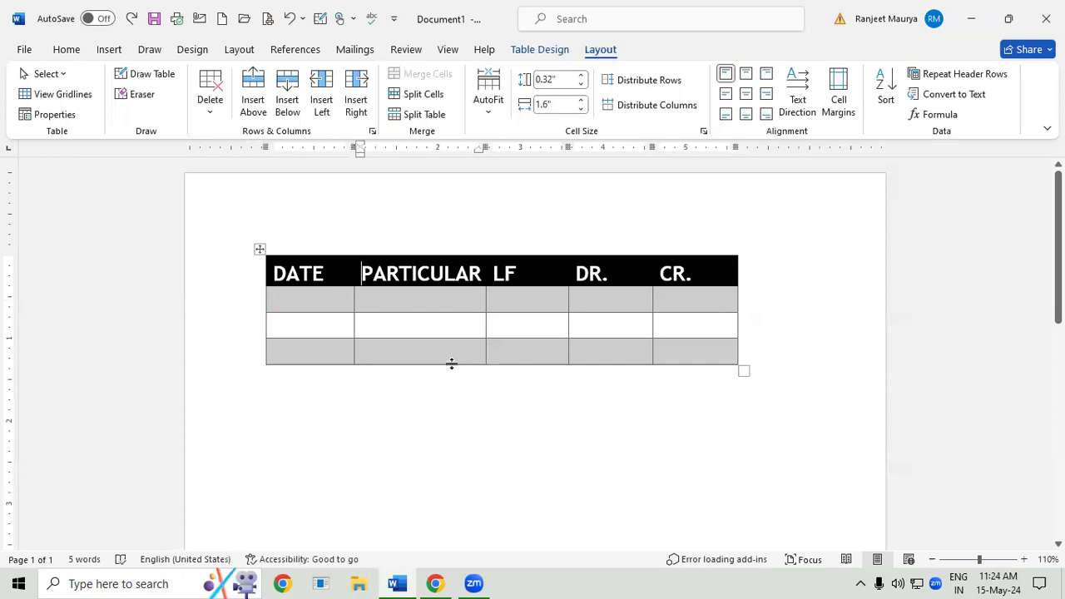
{"action": "left_click", "coordinate": [58, 75]}
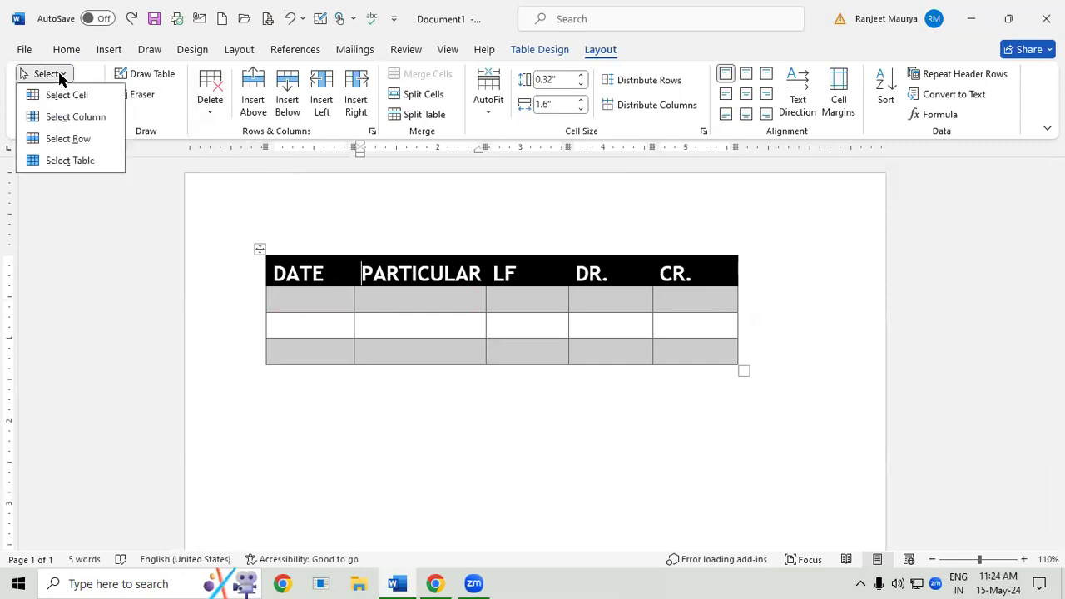
{"action": "left_click", "coordinate": [91, 124]}
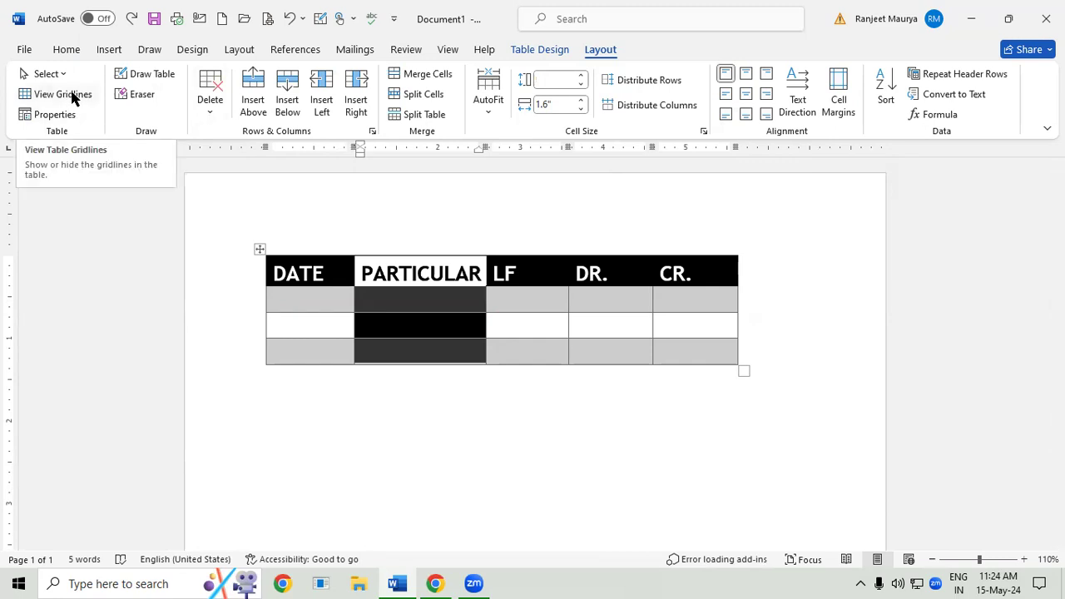
- Shrink the table to a preferred width of about 3.65 inches and center it between the page margins
{"action": "left_click", "coordinate": [724, 385]}
{"action": "left_click_drag", "start_coordinate": [743, 370], "coordinate": [568, 355]}
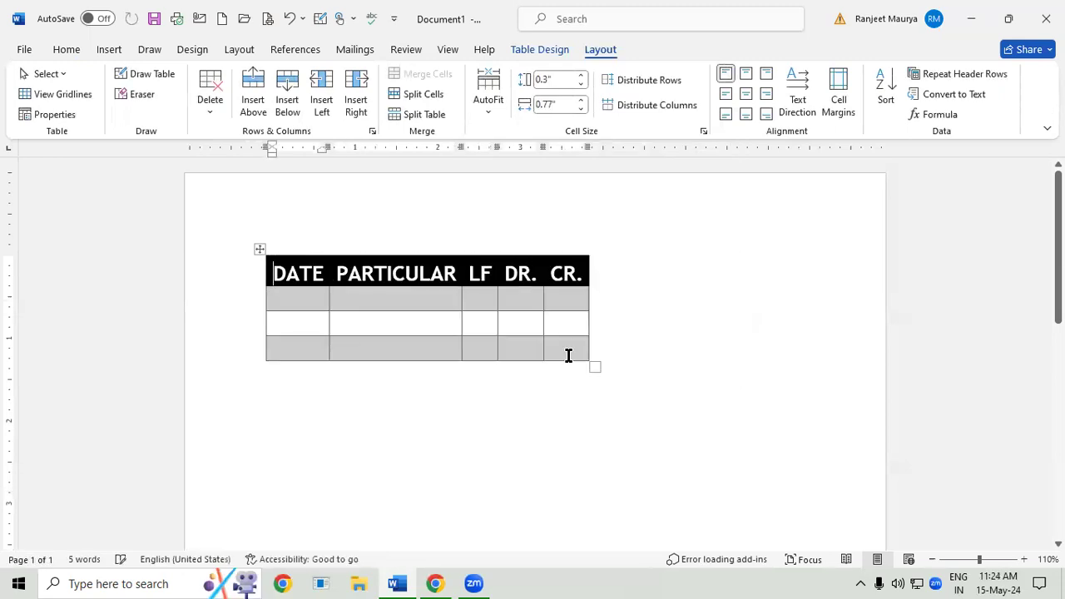
{"action": "left_click", "coordinate": [56, 113]}
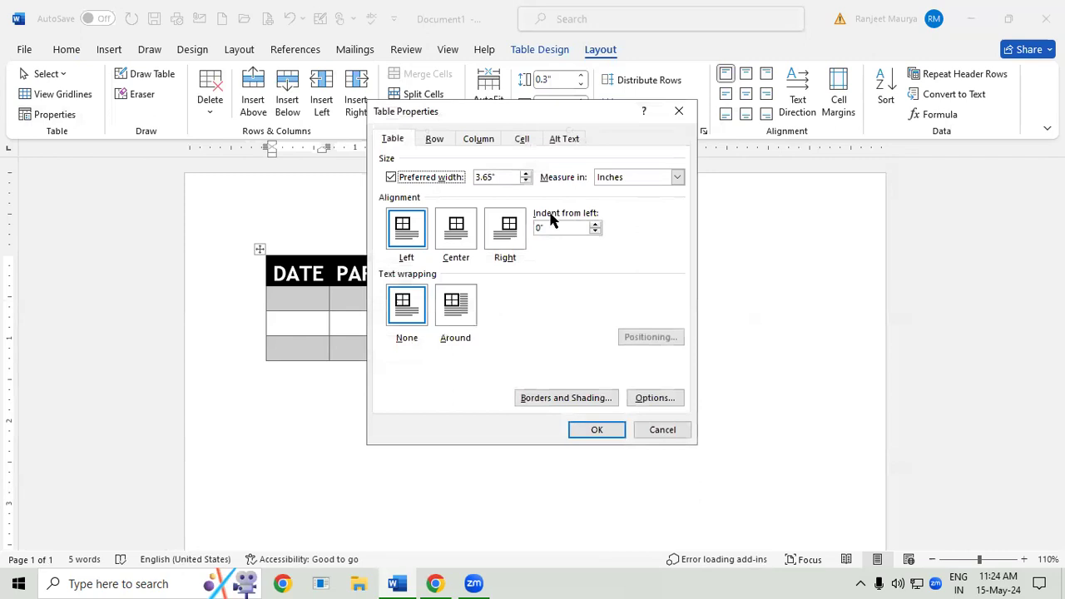
{"action": "left_click", "coordinate": [449, 235]}
{"action": "left_click", "coordinate": [598, 433]}
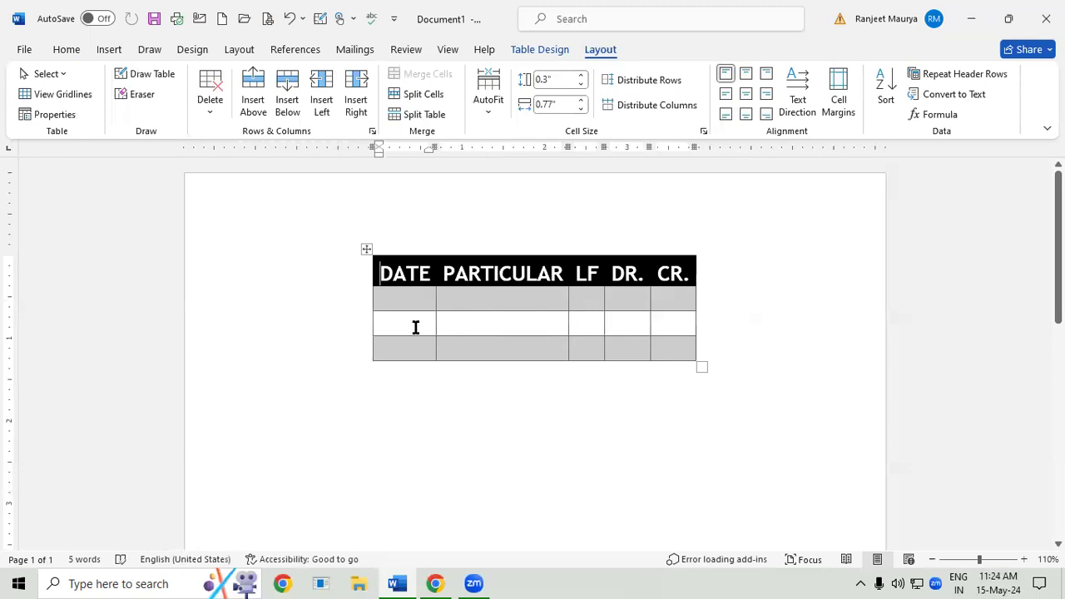
- Change the table's alignment on the page to Left
{"action": "left_click", "coordinate": [64, 112]}
{"action": "left_click", "coordinate": [407, 231]}
{"action": "left_click", "coordinate": [609, 433]}
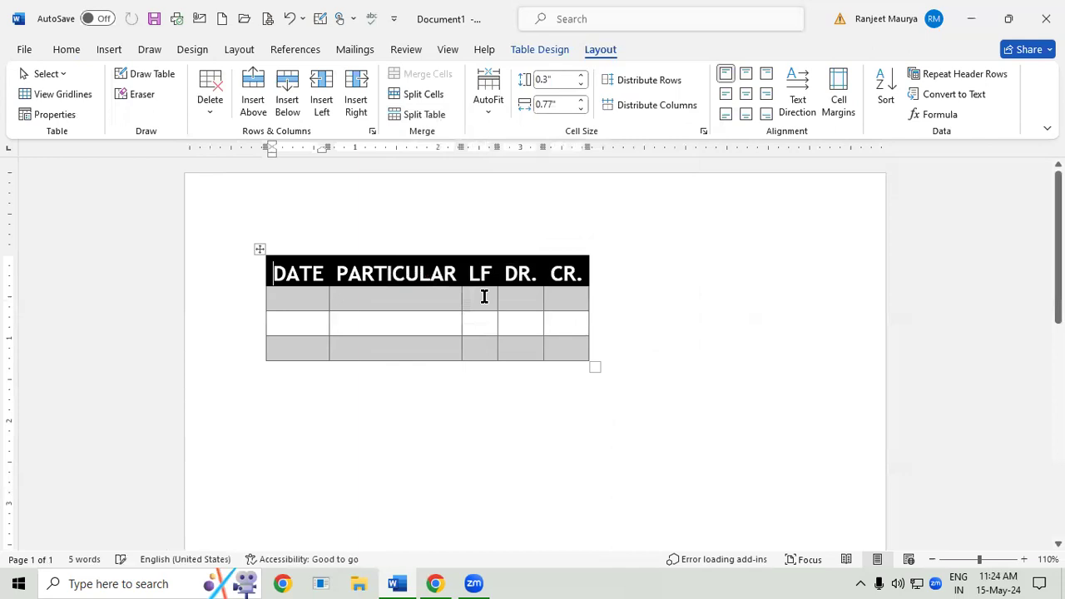
- Change the table's alignment on the page to Right
{"action": "left_click", "coordinate": [66, 116]}
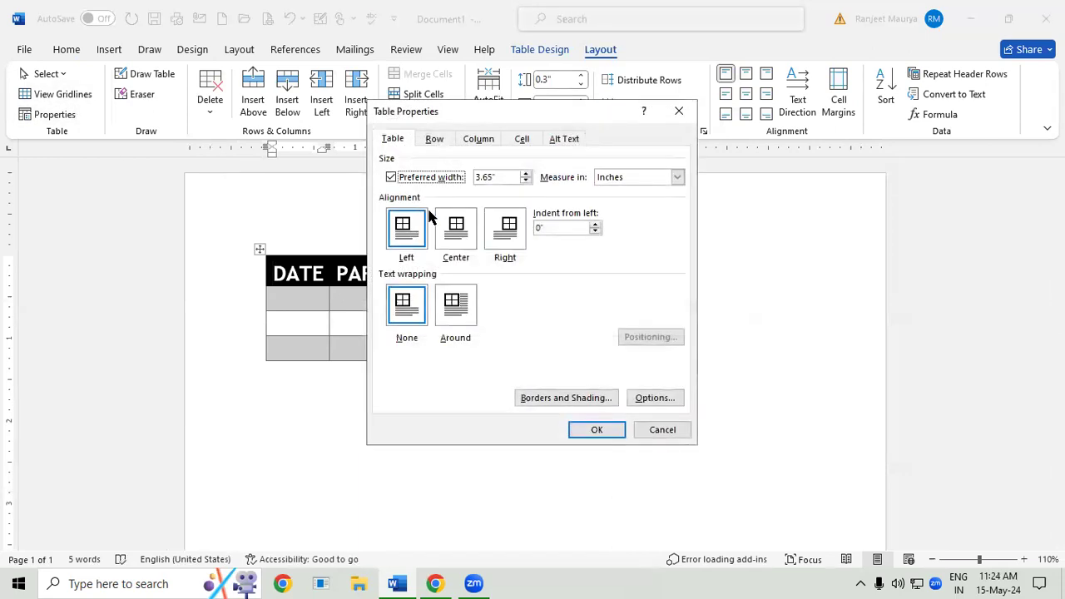
{"action": "left_click", "coordinate": [509, 237]}
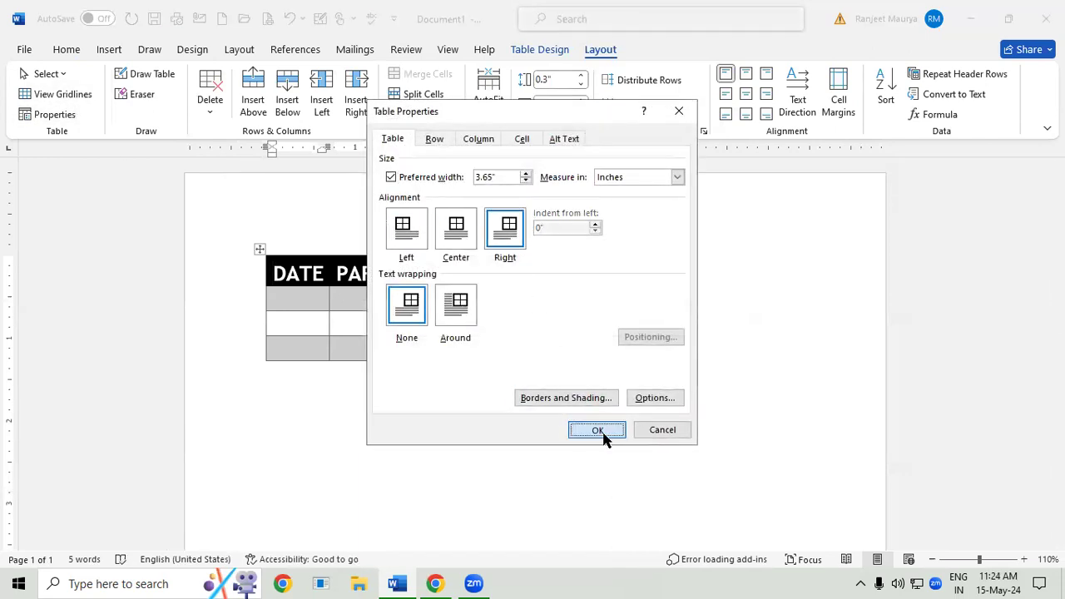
{"action": "left_click", "coordinate": [596, 429]}
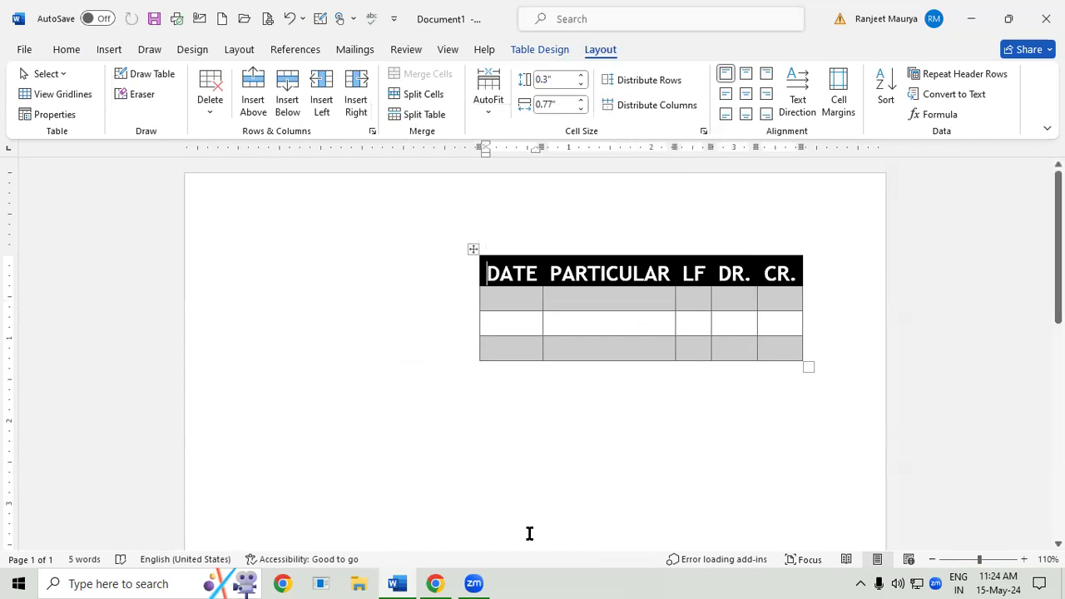
- Move the table up and over to the left margin and widen it to about 7 inches
{"action": "left_click_drag", "start_coordinate": [473, 249], "coordinate": [247, 229]}
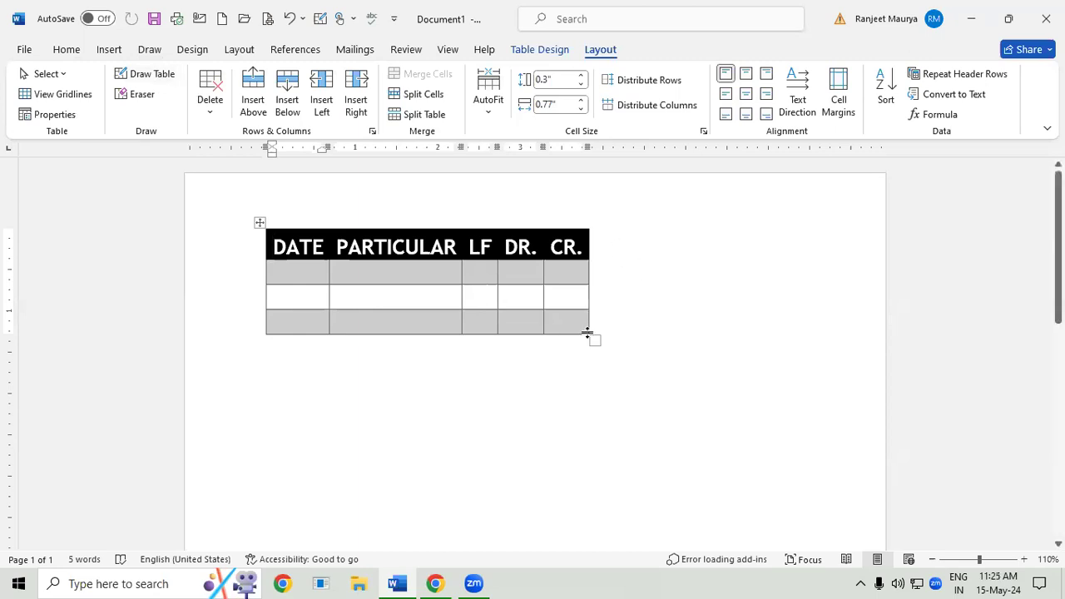
{"action": "left_click_drag", "start_coordinate": [594, 335], "coordinate": [844, 331]}
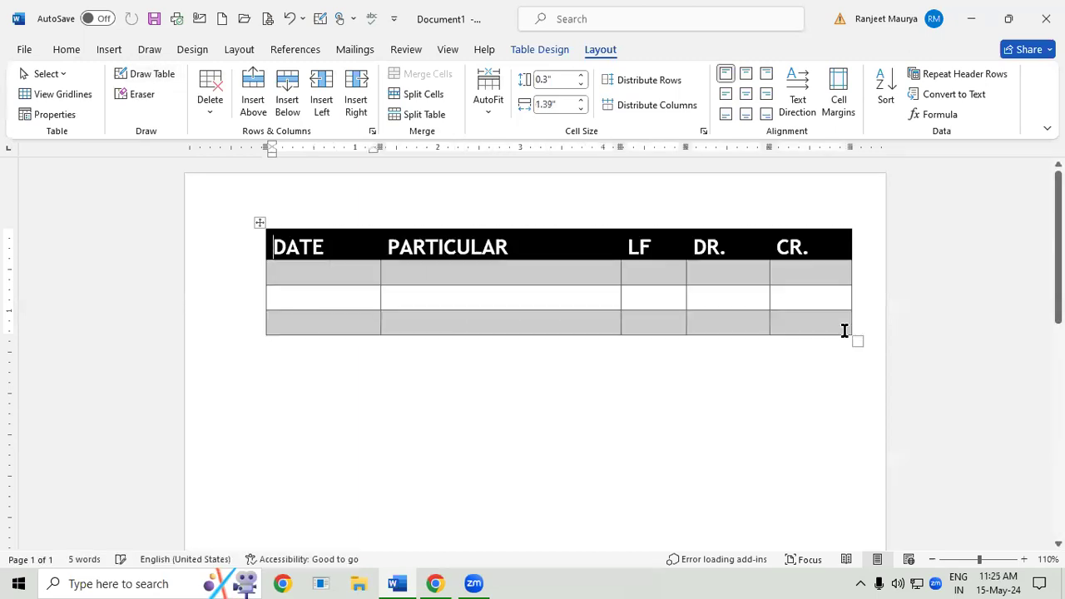
- Draw vertical dividers through the PARTICULAR and DATE columns and a horizontal divider across the second row below the headings
{"action": "left_click", "coordinate": [152, 81]}
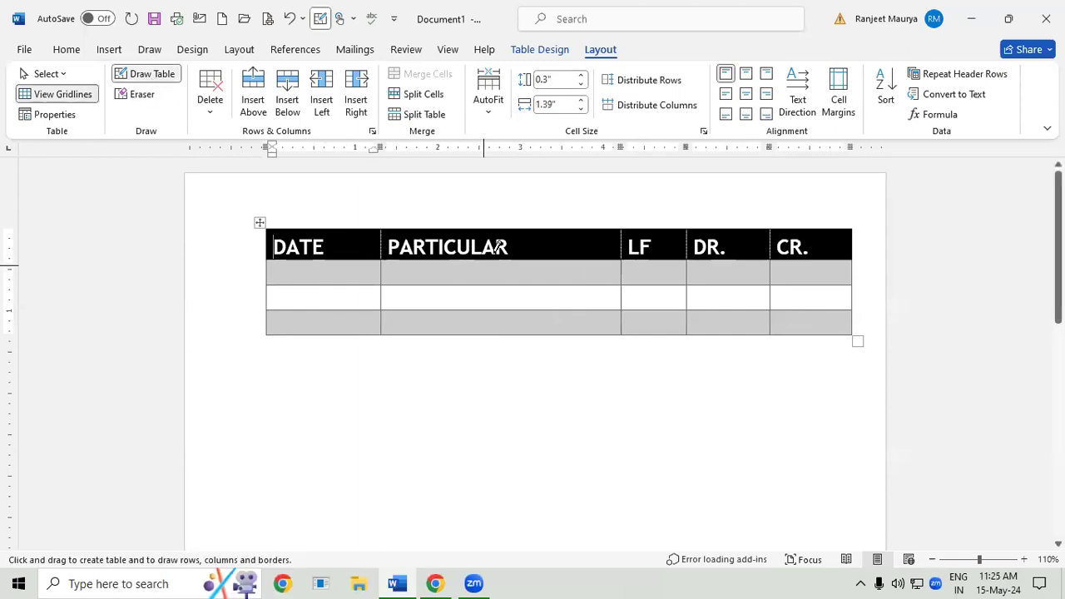
{"action": "left_click_drag", "start_coordinate": [556, 226], "coordinate": [557, 331]}
{"action": "left_click_drag", "start_coordinate": [271, 286], "coordinate": [840, 293]}
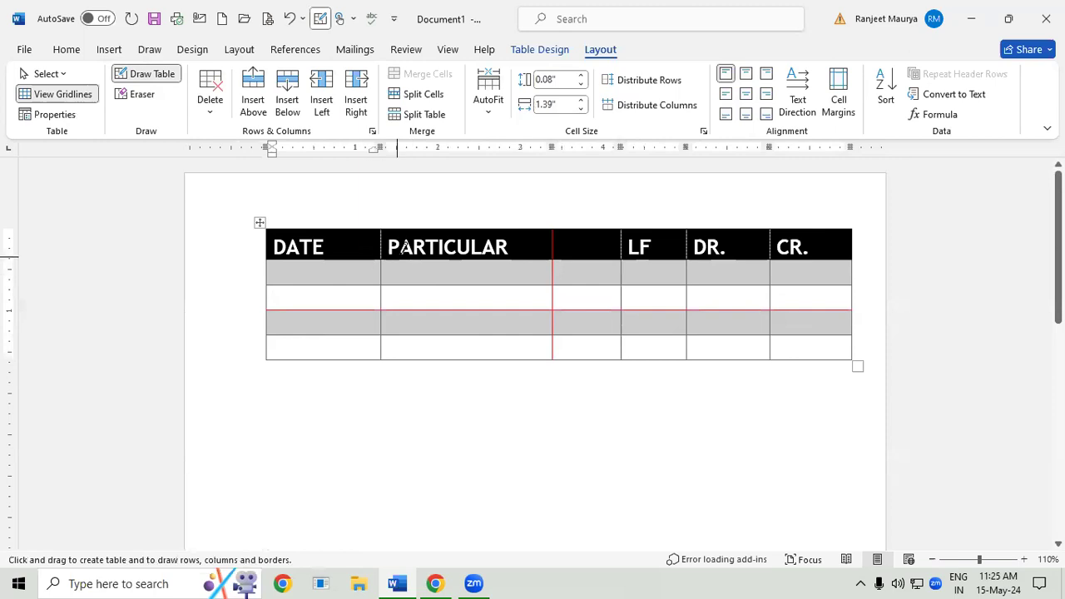
{"action": "left_click_drag", "start_coordinate": [347, 226], "coordinate": [350, 347]}
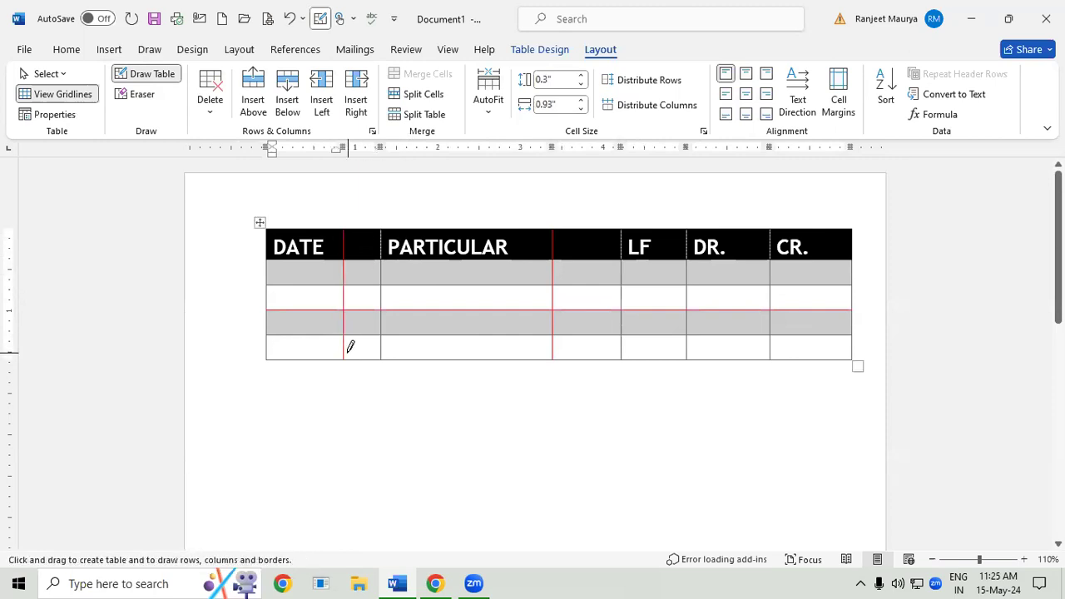
- Erase all the rows below the headings with the Eraser, and undo the erasure
{"action": "left_click", "coordinate": [145, 97]}
{"action": "mouse_move", "coordinate": [265, 281]}
{"action": "left_mouse_down"}
{"action": "mouse_move", "coordinate": [412, 317]}
{"action": "mouse_move", "coordinate": [876, 378]}
{"action": "left_mouse_up"}
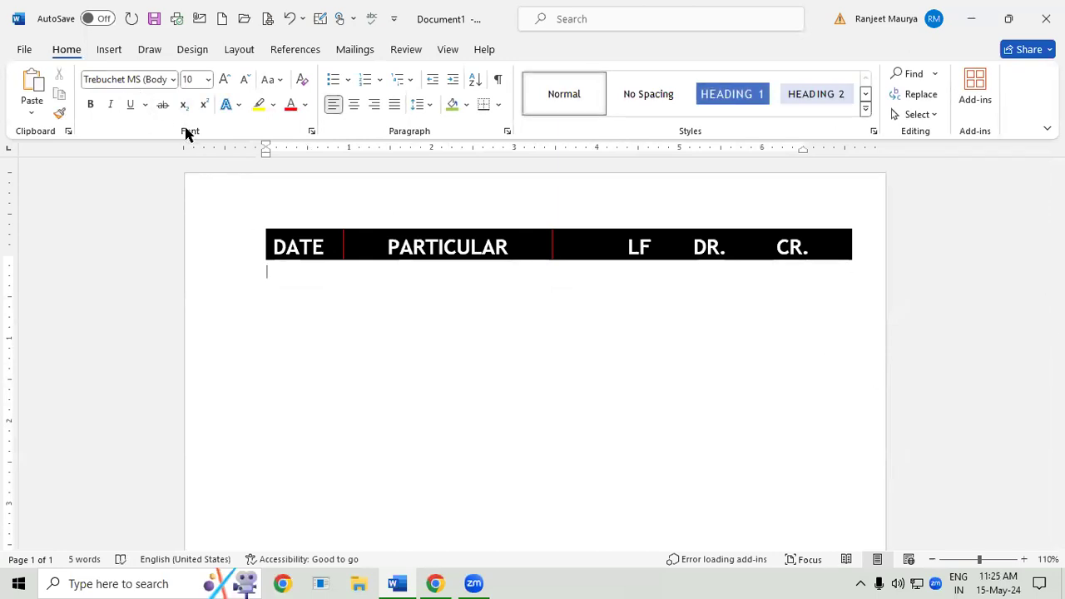
{"action": "key", "text": "ctrl+z"}
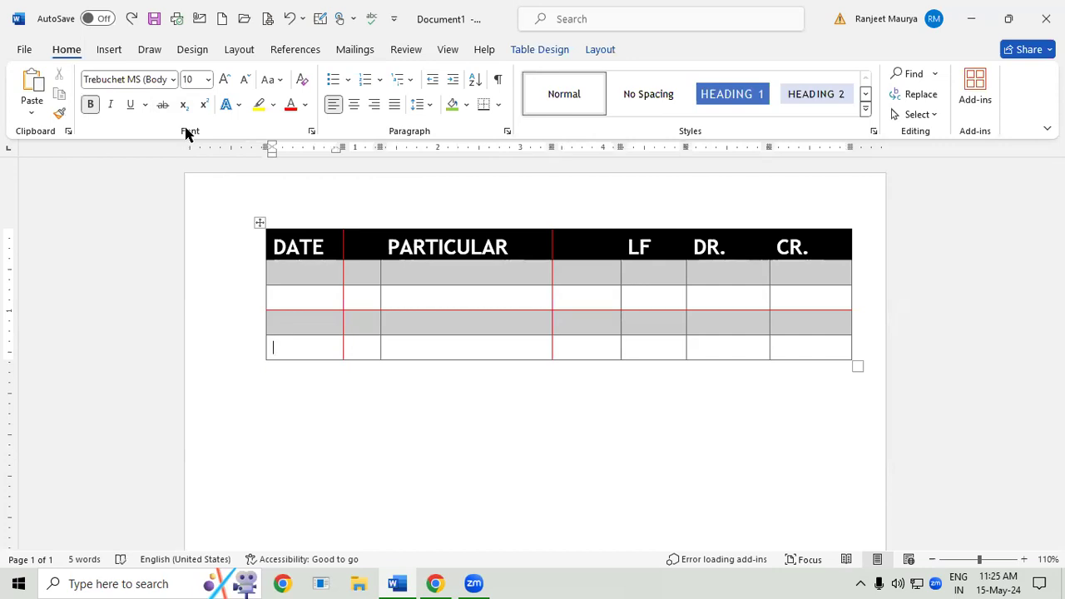
- Delete only the PARTICULAR heading cell from the table, and undo the deletion
{"action": "left_click", "coordinate": [600, 49]}
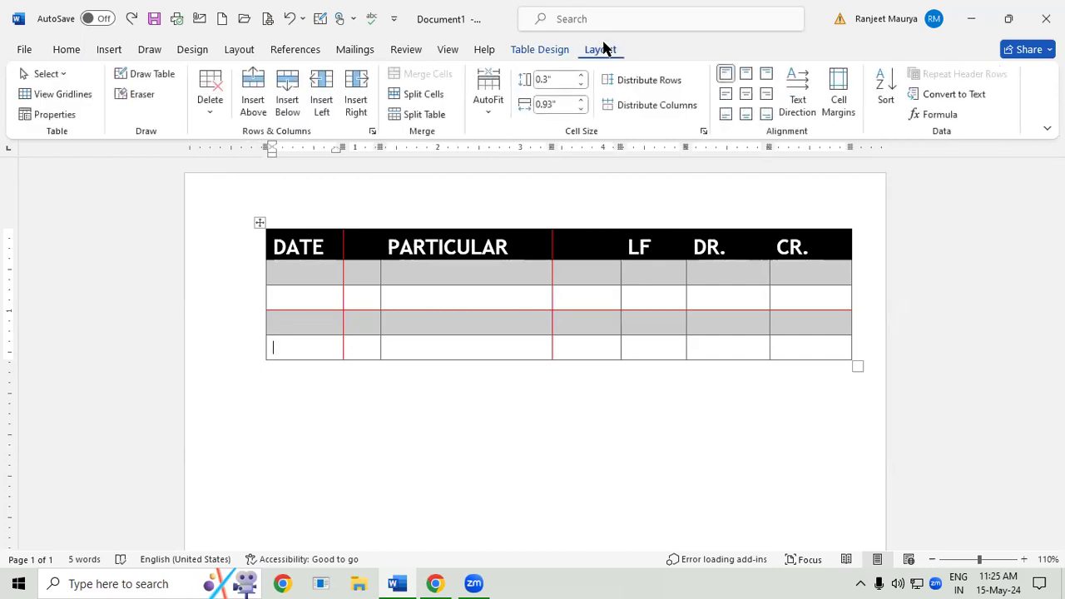
{"action": "left_click", "coordinate": [220, 111]}
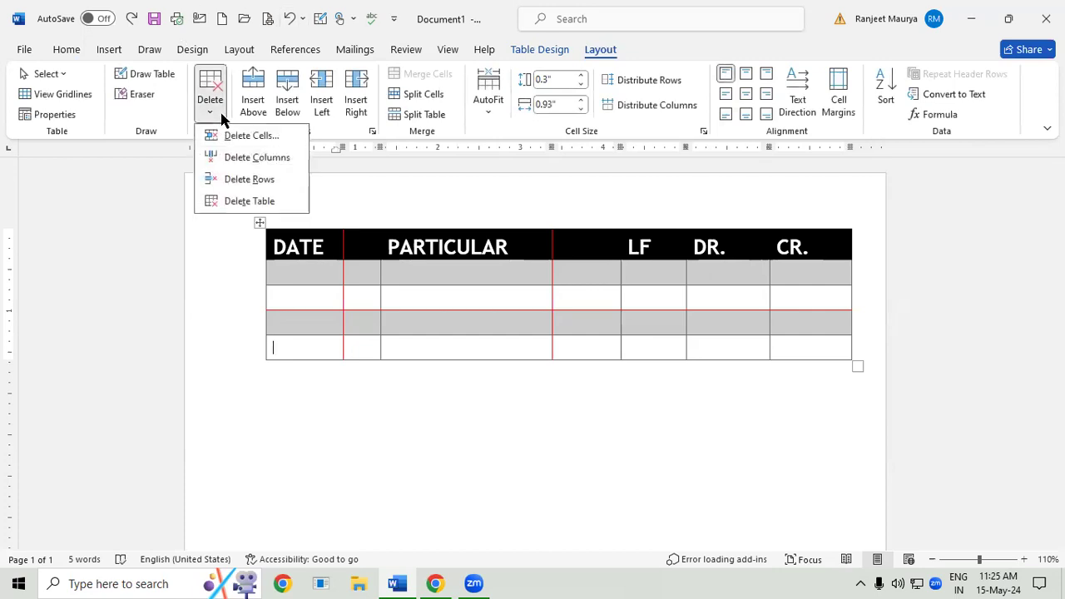
{"action": "left_click", "coordinate": [393, 247]}
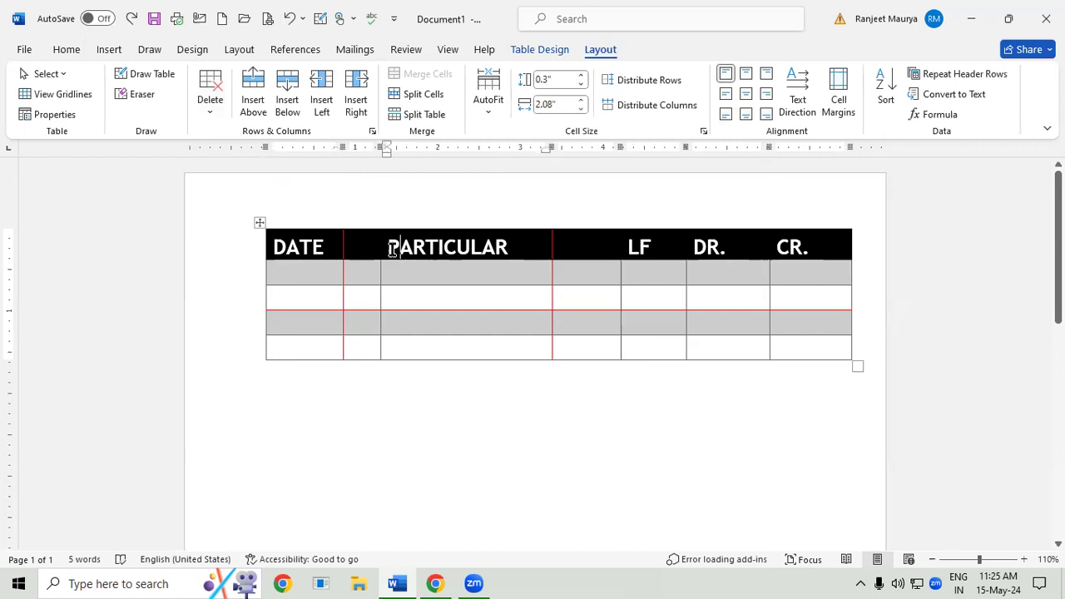
{"action": "left_click", "coordinate": [224, 113]}
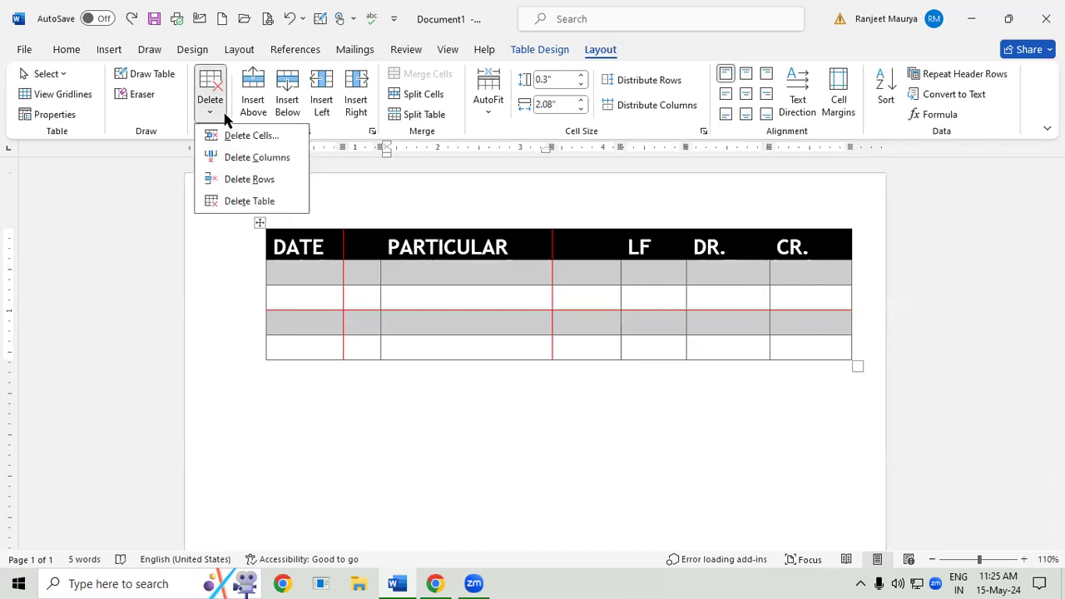
{"action": "left_click", "coordinate": [250, 136]}
{"action": "left_click", "coordinate": [499, 317]}
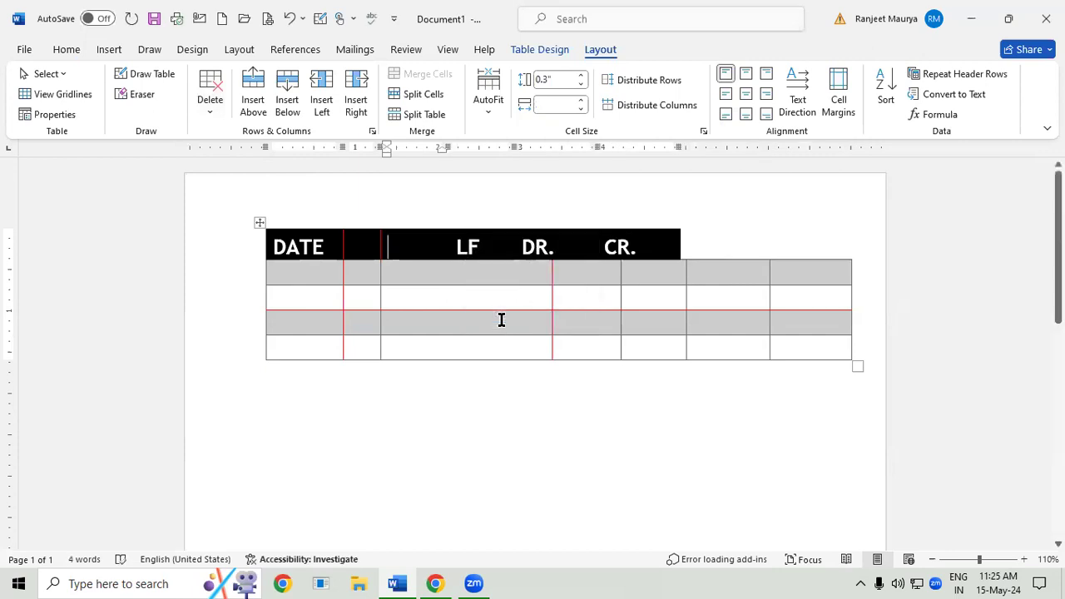
{"action": "key", "text": "ctrl+z"}
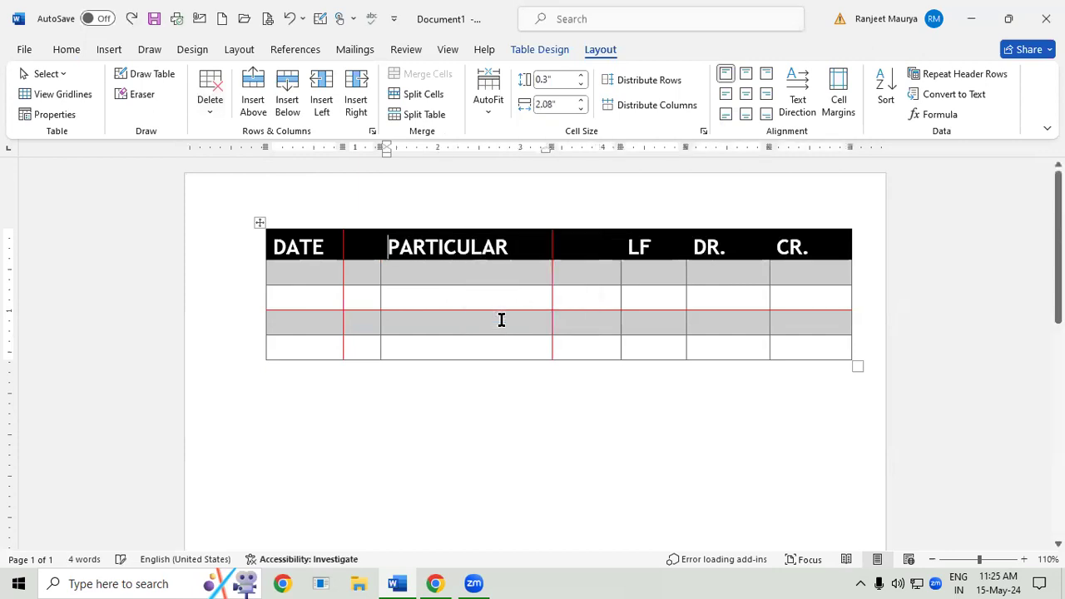
- Delete the entire heading row that starts with DATE, and undo the deletion
{"action": "left_click", "coordinate": [274, 243]}
{"action": "left_click", "coordinate": [222, 119]}
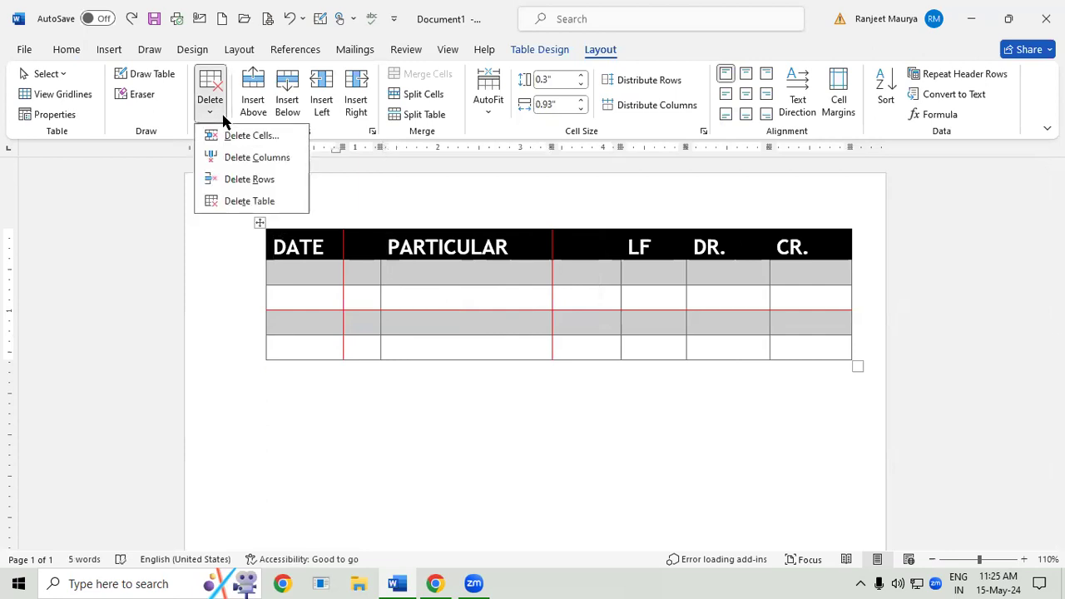
{"action": "left_click", "coordinate": [248, 182]}
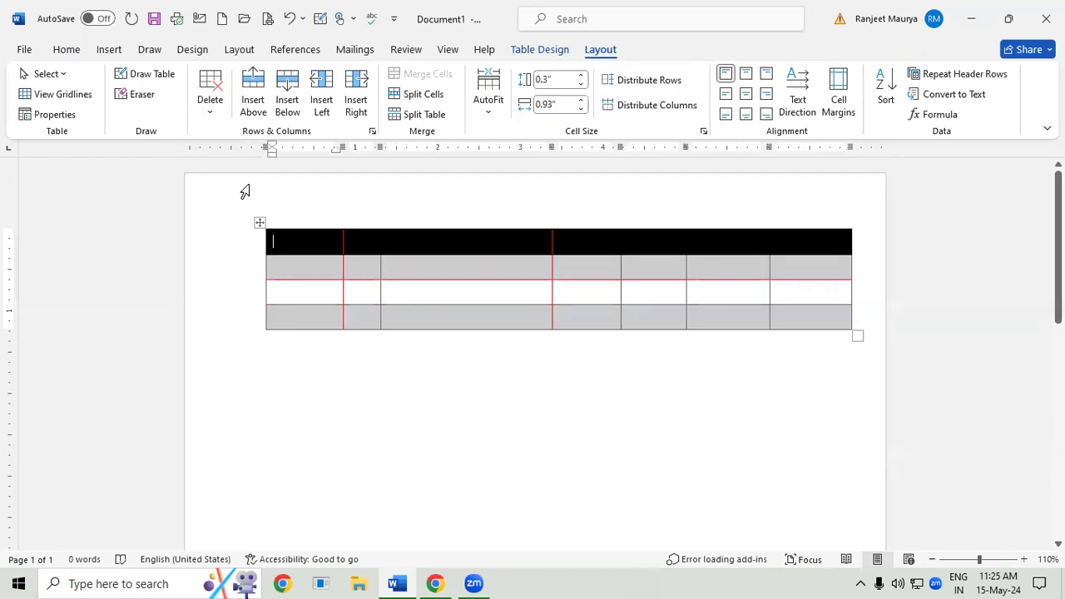
{"action": "key", "text": "ctrl+z"}
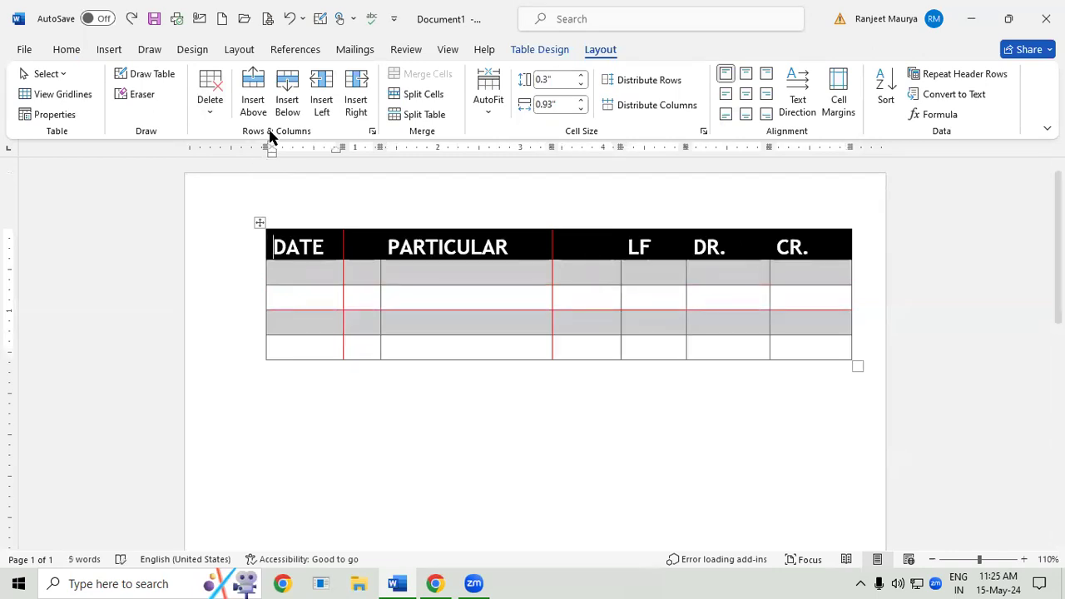
- Insert a blank row above the heading row and another blank row directly below it
{"action": "left_click", "coordinate": [268, 247]}
{"action": "left_click", "coordinate": [271, 245]}
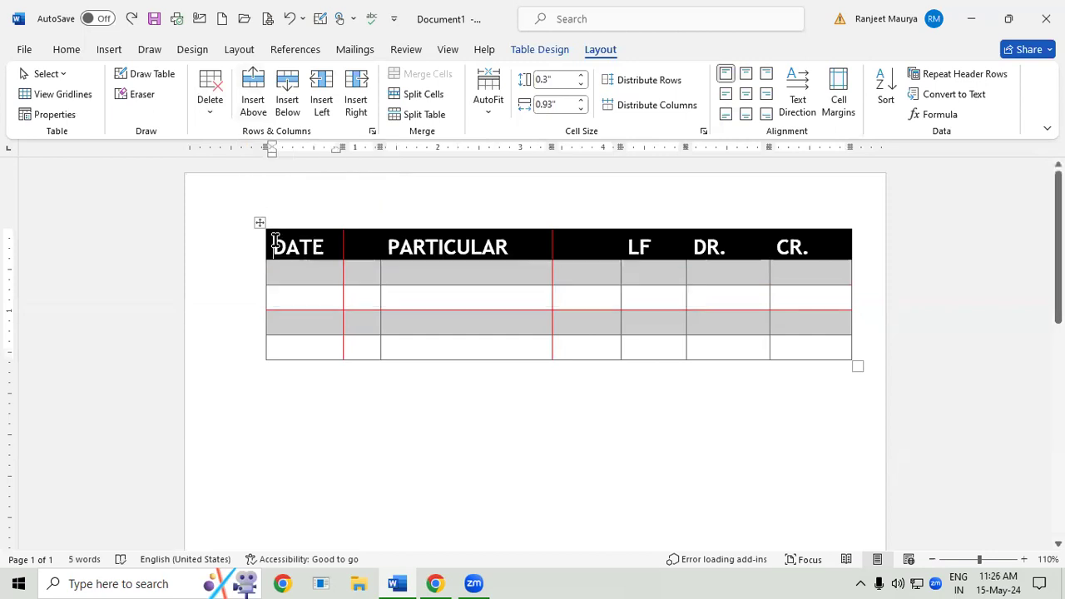
{"action": "left_click", "coordinate": [259, 112]}
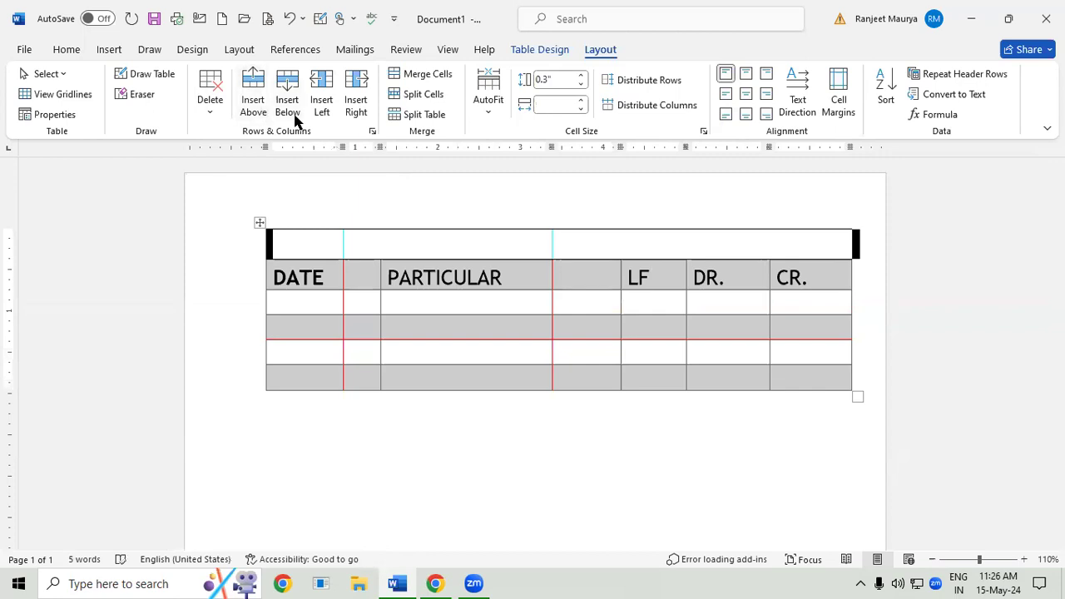
{"action": "left_click", "coordinate": [273, 288]}
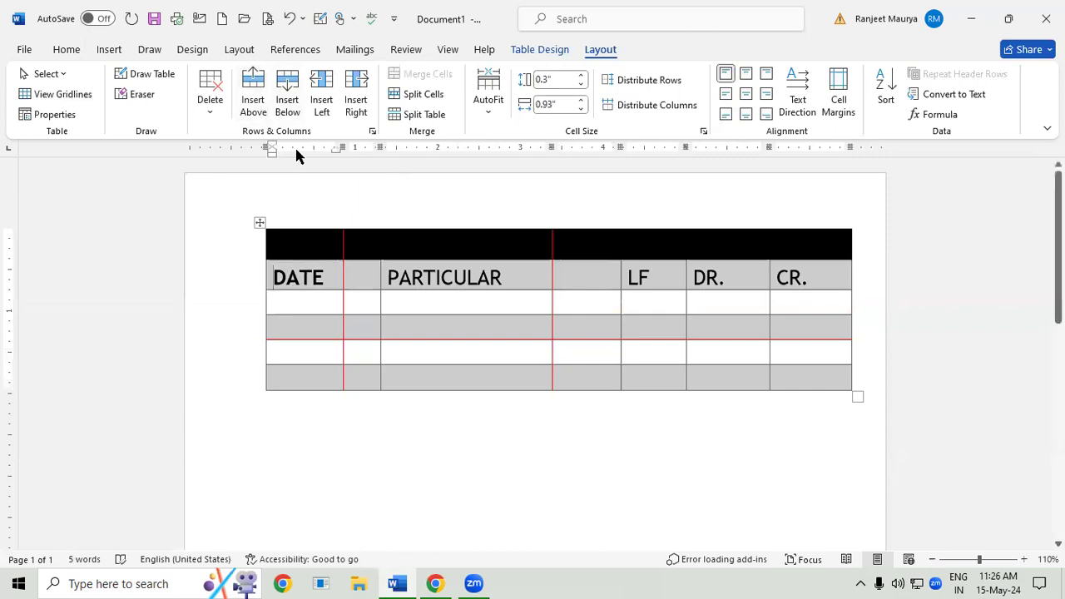
{"action": "left_click", "coordinate": [289, 103]}
- Insert a column to the left of PARTICULAR and another to the right of that new column
{"action": "left_click", "coordinate": [451, 355]}
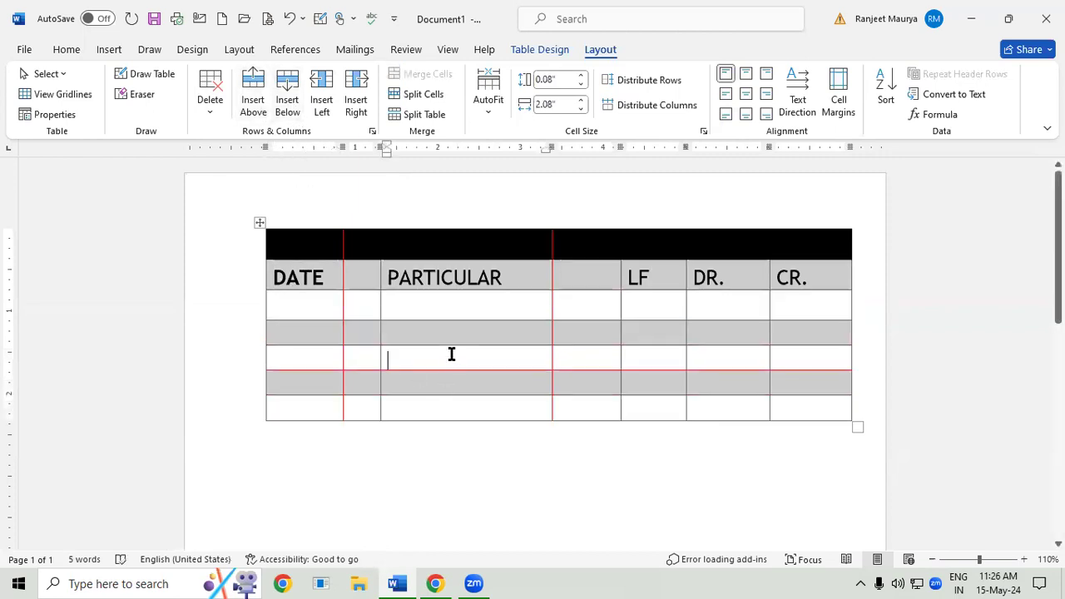
{"action": "left_click", "coordinate": [321, 103]}
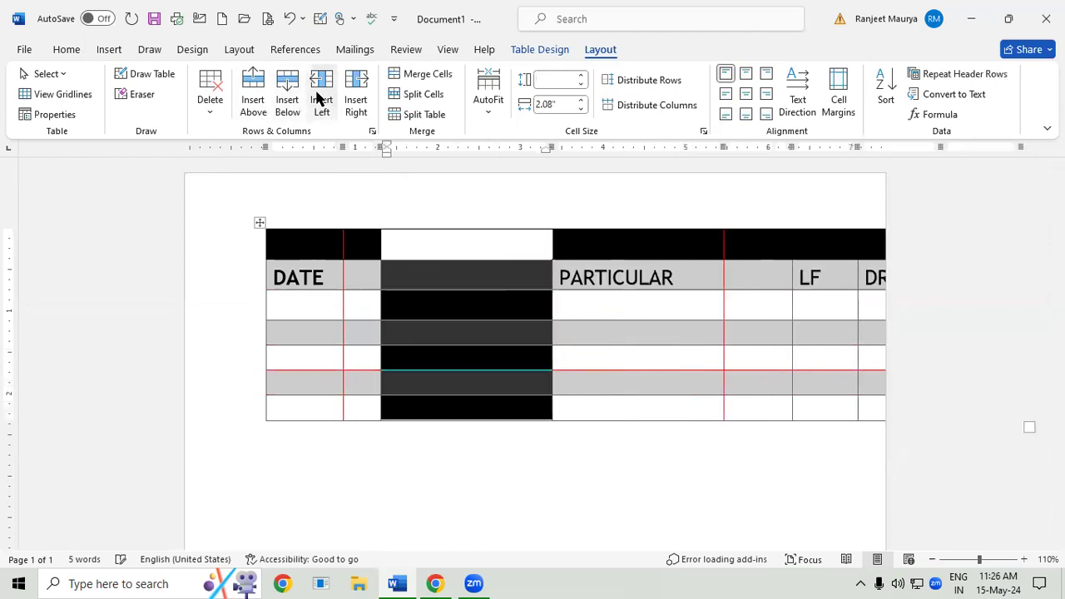
{"action": "left_click", "coordinate": [354, 106]}
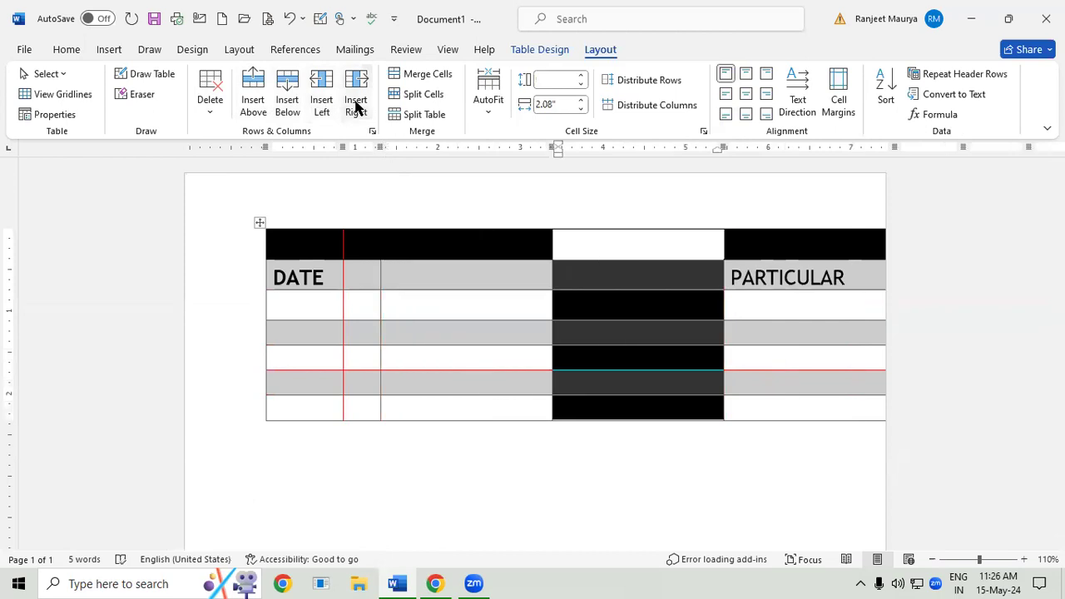
- Undo the inserted rows and columns as well as the divider lines drawn through the table
{"action": "key", "text": "ctrl+z"}
{"action": "key", "text": "ctrl+z"}
{"action": "key", "text": "ctrl+z"}
{"action": "key", "text": "ctrl+z"}
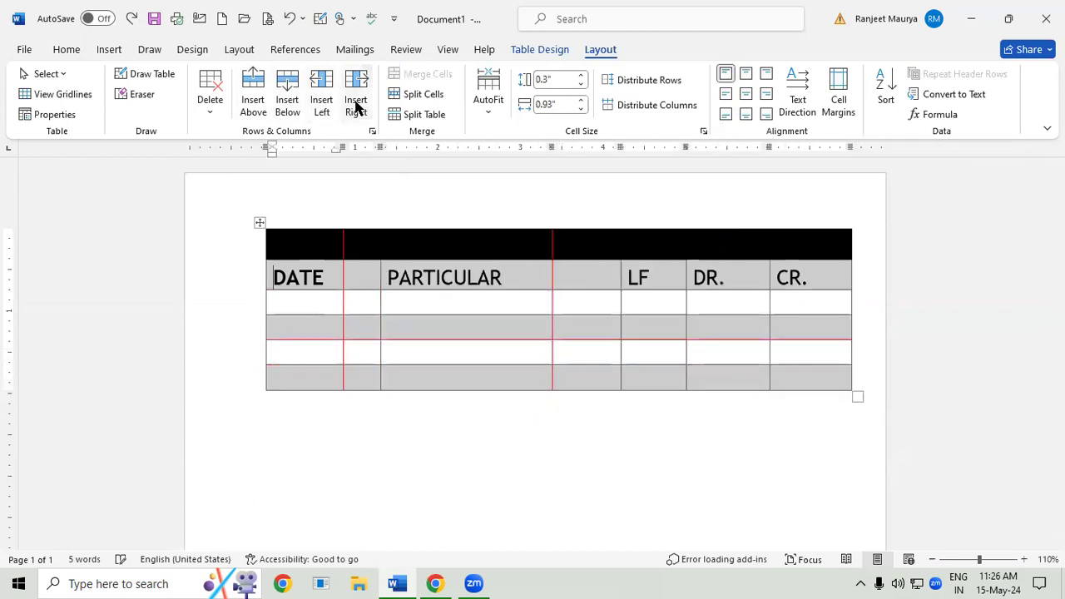
{"action": "key", "text": "ctrl+z"}
{"action": "key", "text": "ctrl+z"}
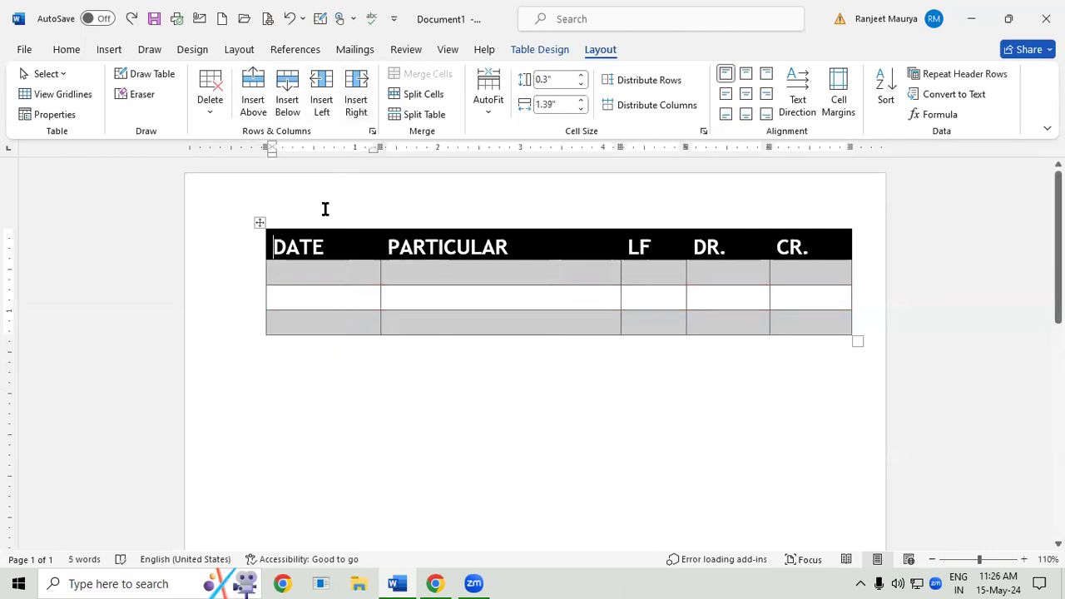
{"action": "left_click", "coordinate": [281, 278]}
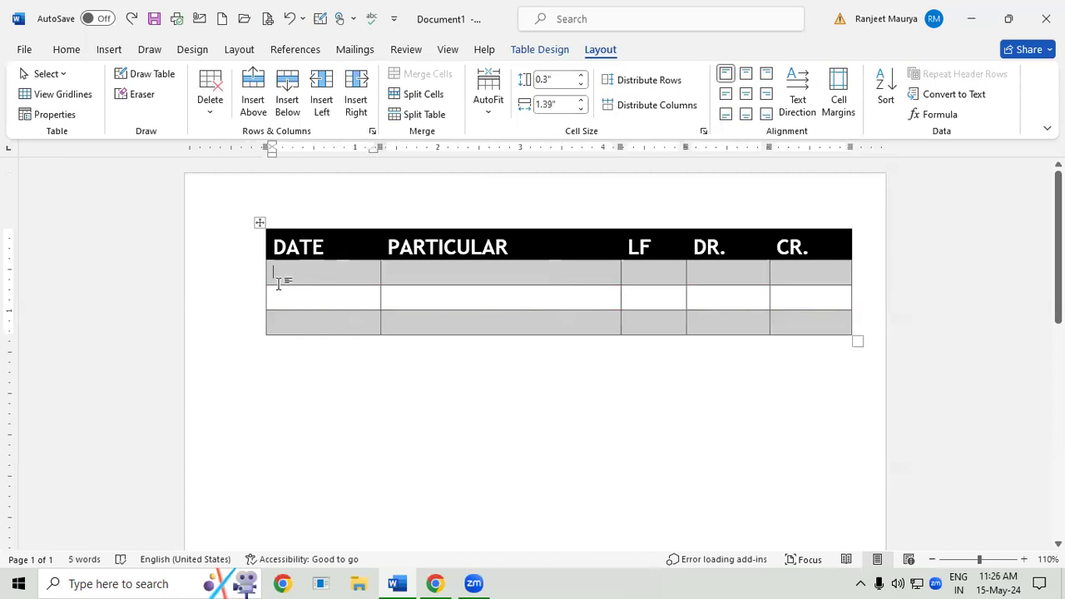
{"action": "mouse_move", "coordinate": [259, 287]}
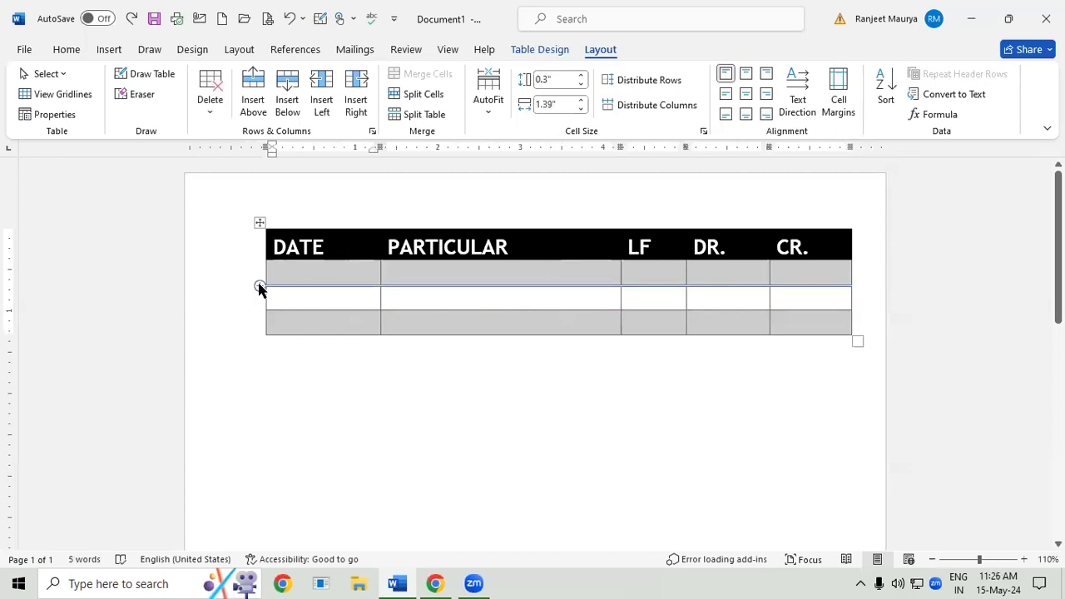
{"action": "left_click", "coordinate": [379, 247]}
{"action": "left_click", "coordinate": [394, 251]}
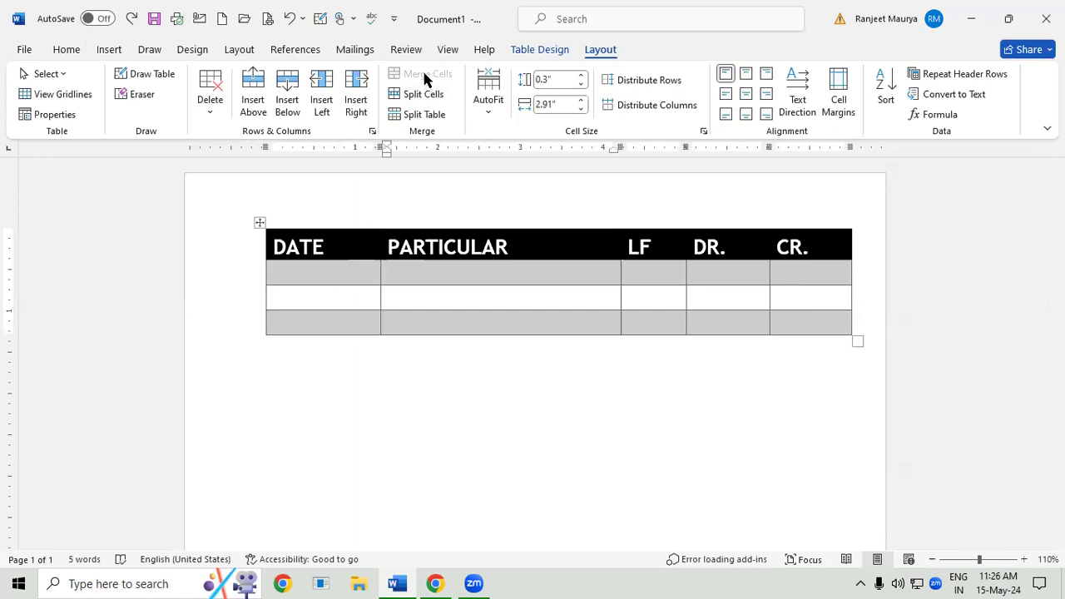
- Add three blank rows at the end of the table, starting from its last cell in the CR. column
{"action": "left_click", "coordinate": [794, 323]}
{"action": "key", "text": "Tab"}
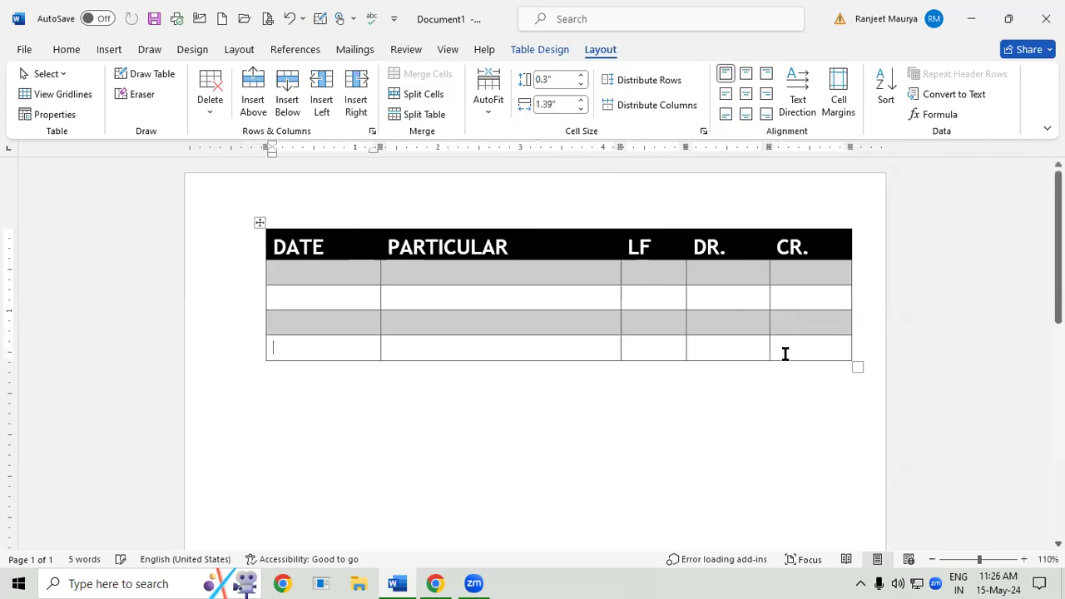
{"action": "left_click", "coordinate": [784, 352]}
{"action": "key", "text": "Tab"}
{"action": "key", "text": "Tab"}
- Merge the PARTICULAR, LF and DR. cells across the second to fourth rows below the headings, and enter STUDENT LIST in the merged cell
{"action": "left_click_drag", "start_coordinate": [393, 302], "coordinate": [690, 352]}
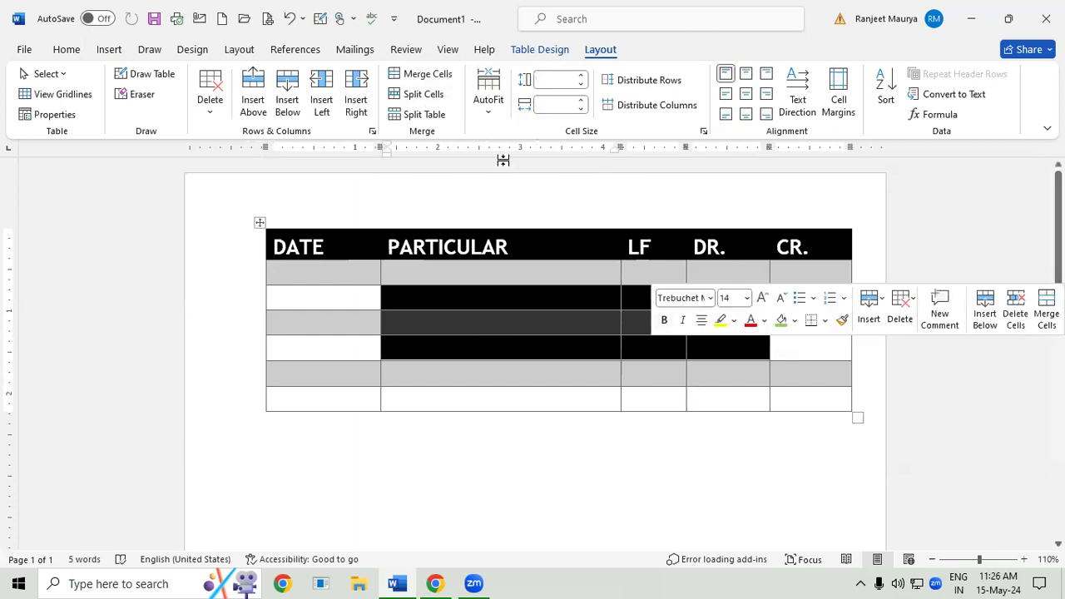
{"action": "left_click", "coordinate": [431, 76]}
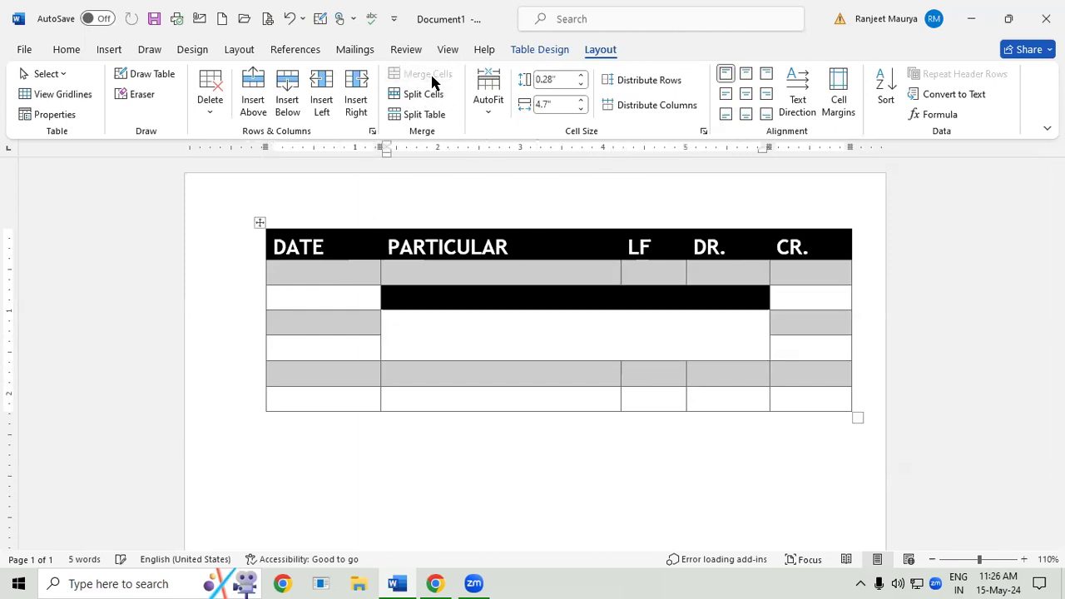
{"action": "left_click", "coordinate": [473, 325]}
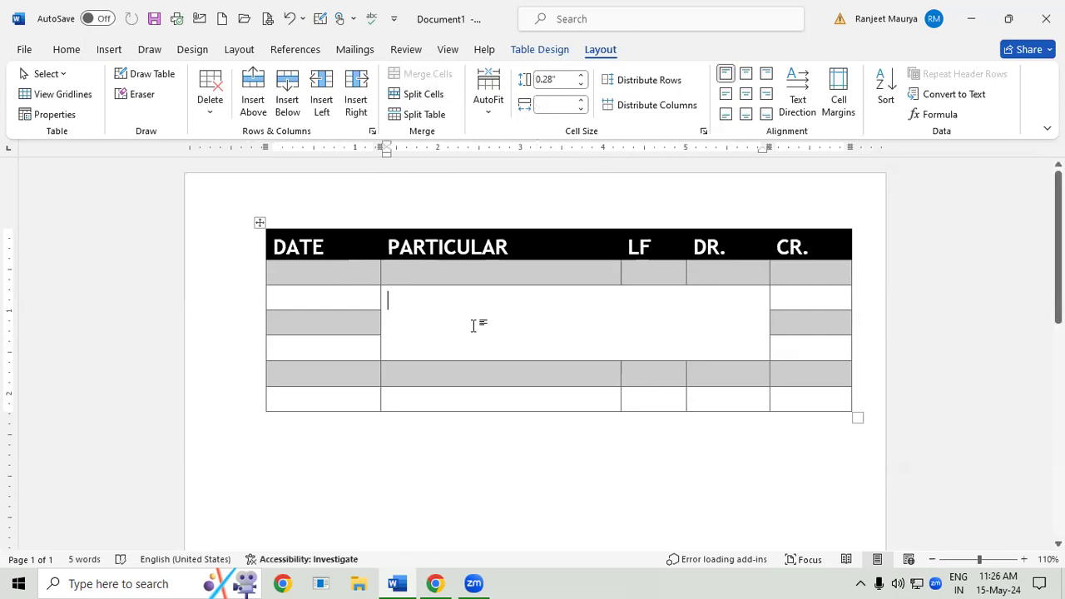
{"action": "type", "text": "STUDENT LIST"}
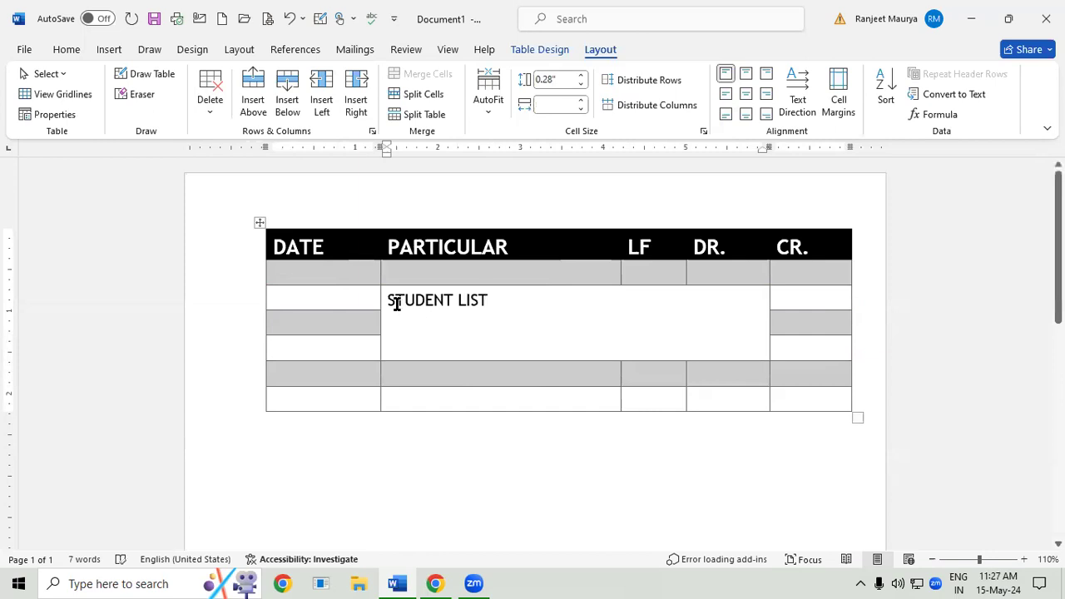
- Enlarge the font of the STUDENT LIST text in the merged cell by several sizes
{"action": "left_click_drag", "start_coordinate": [388, 300], "coordinate": [530, 322]}
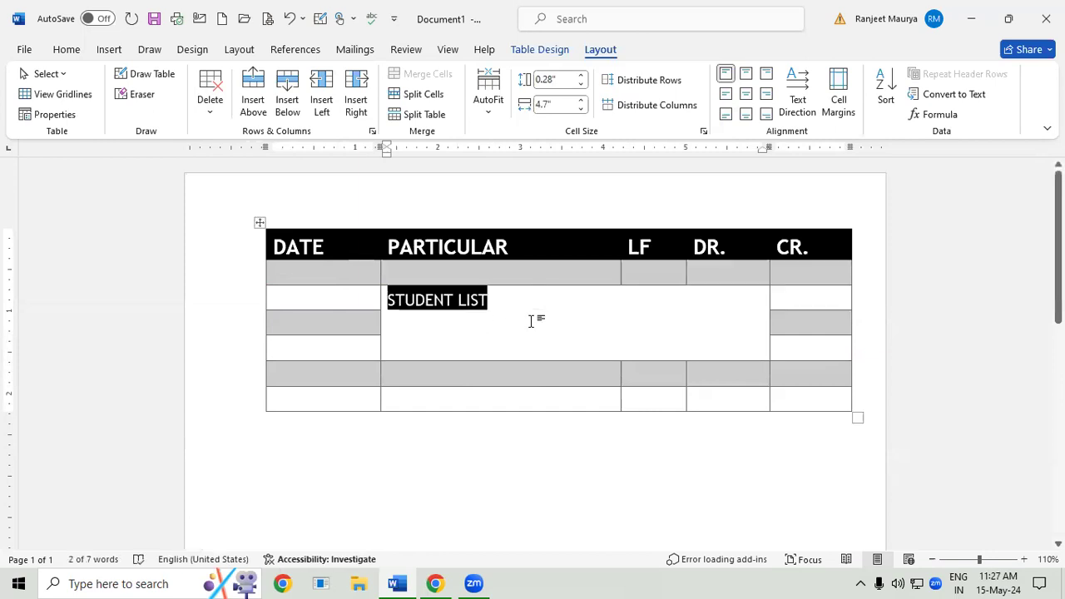
{"action": "key", "text": "ctrl+shift+period"}
{"action": "key", "text": "ctrl+shift+period"}
{"action": "key", "text": "ctrl+shift+period"}
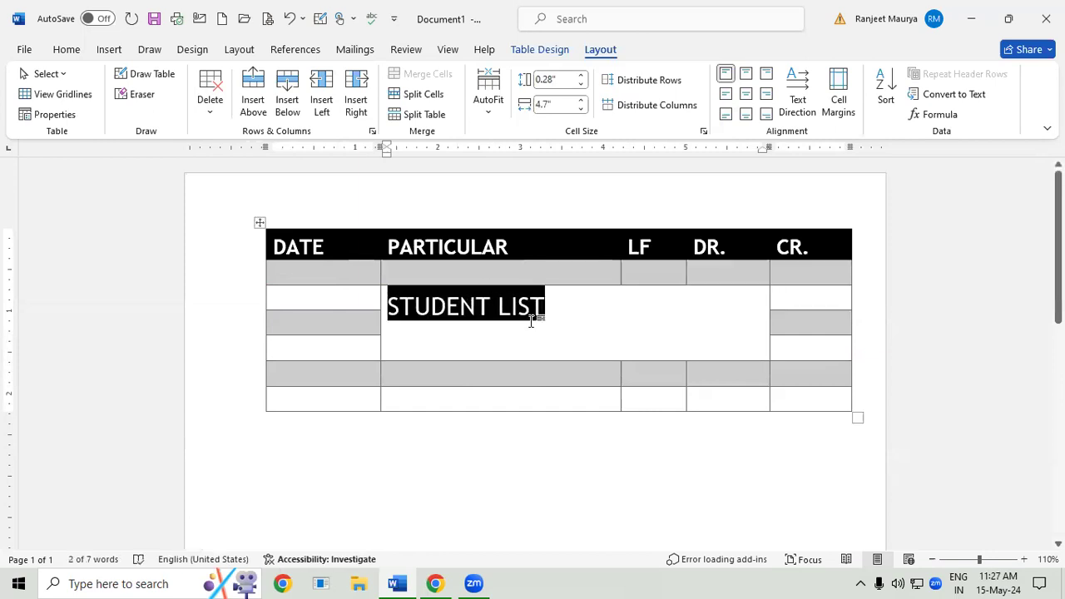
{"action": "left_click", "coordinate": [510, 375]}
{"action": "left_click", "coordinate": [546, 323]}
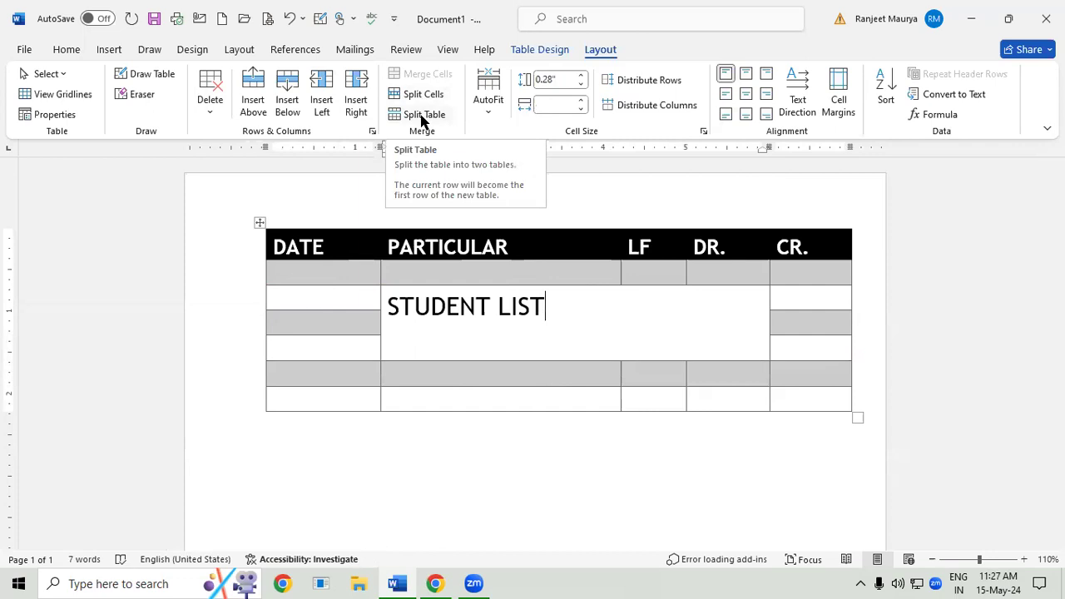
- Split the DATE cell in the fourth row below the headings into 4 columns and 2 rows
{"action": "left_click", "coordinate": [297, 346]}
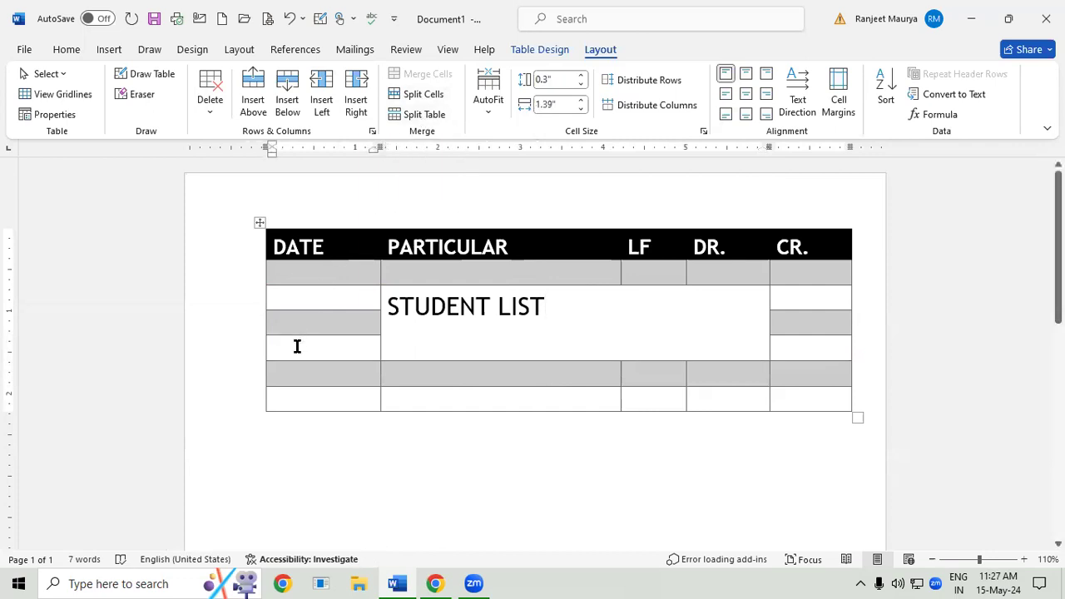
{"action": "left_click", "coordinate": [414, 95]}
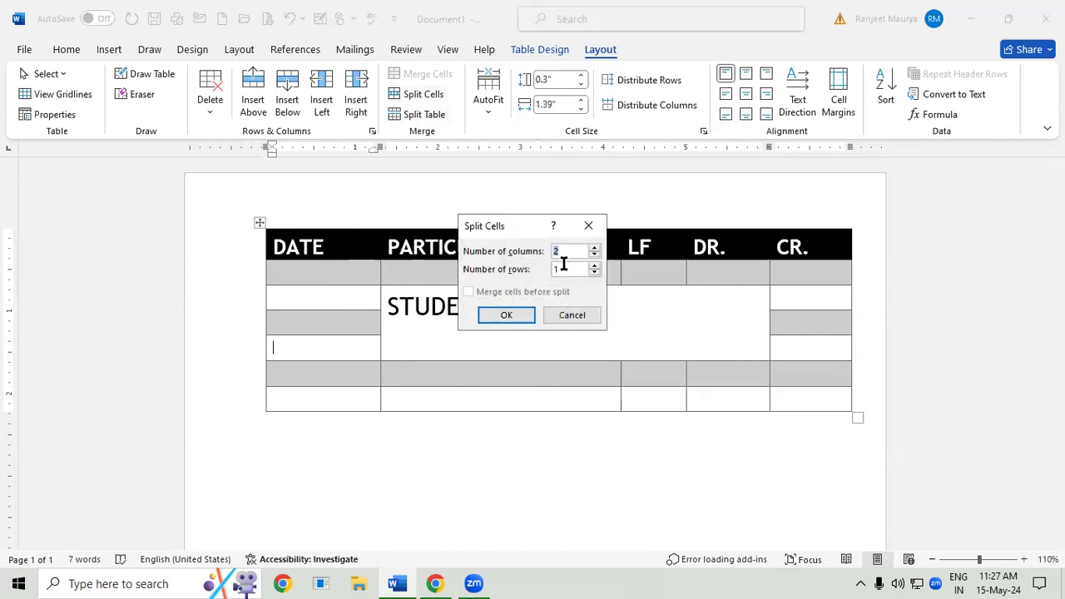
{"action": "type", "text": "4"}
{"action": "left_click_drag", "start_coordinate": [554, 267], "coordinate": [525, 274]}
{"action": "type", "text": "2"}
{"action": "left_click", "coordinate": [506, 316]}
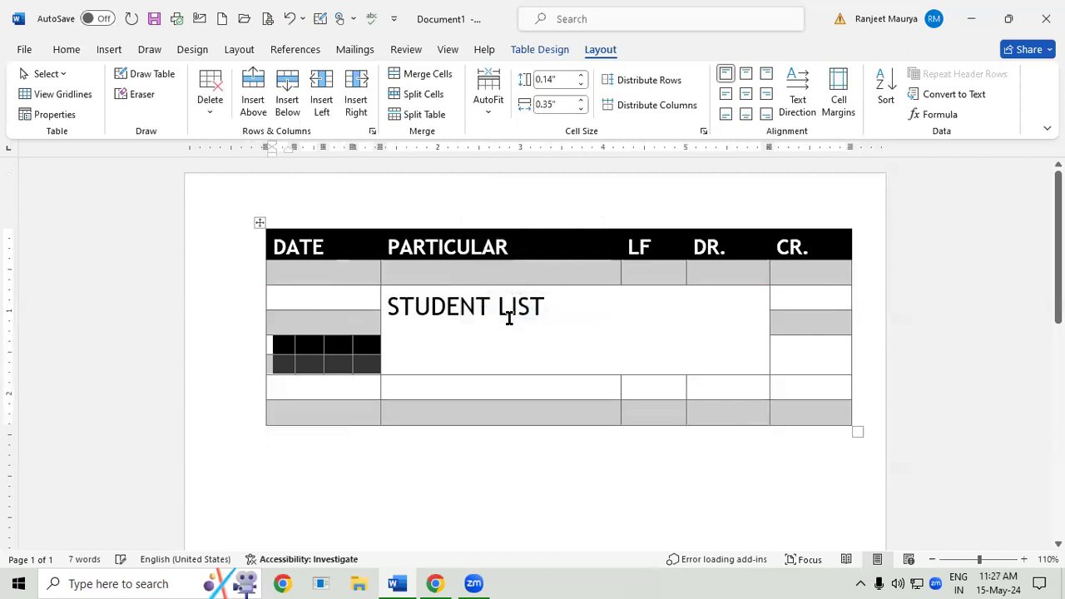
{"action": "left_click", "coordinate": [488, 391]}
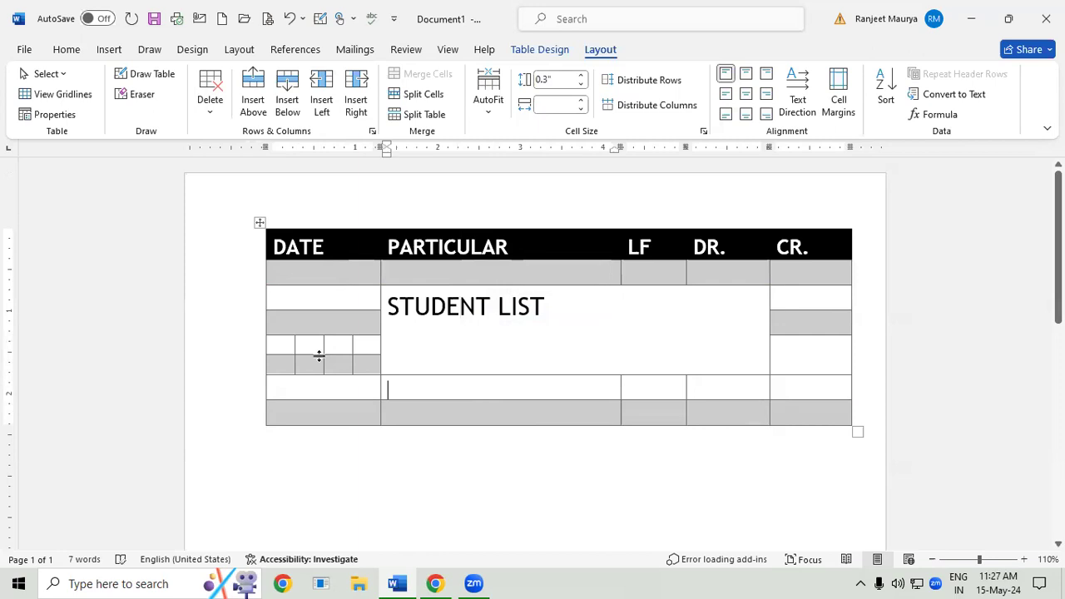
- Number the upper four small split cells in the DATE column 1, 2, 3 and 4
{"action": "left_click", "coordinate": [272, 344]}
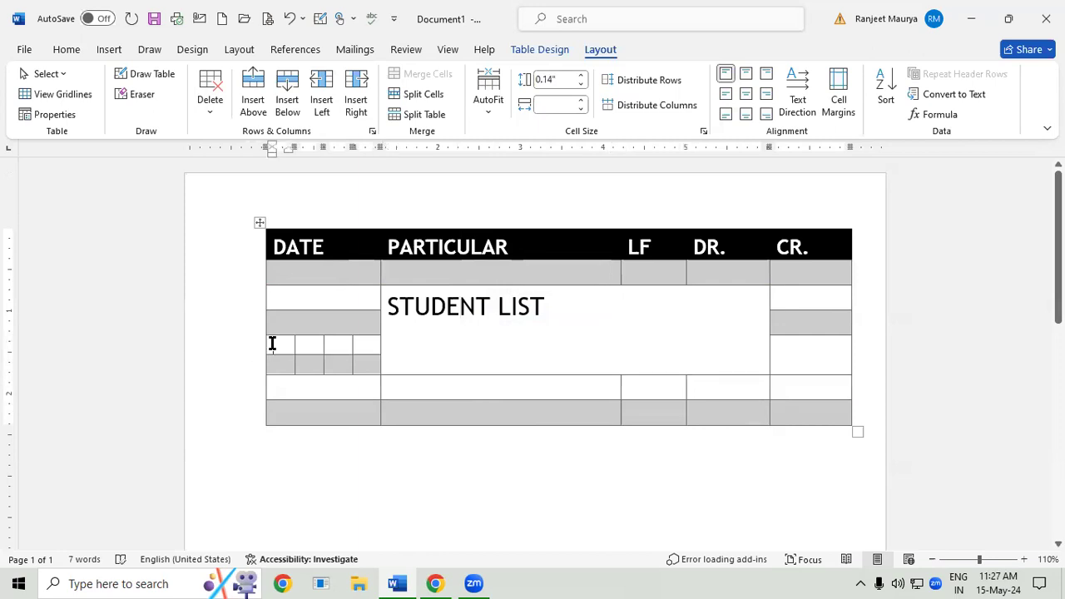
{"action": "type", "text": "1"}
{"action": "left_click", "coordinate": [311, 346]}
{"action": "type", "text": "2"}
{"action": "left_click", "coordinate": [342, 345]}
{"action": "type", "text": "3"}
{"action": "left_click", "coordinate": [360, 346]}
{"action": "type", "text": "4"}
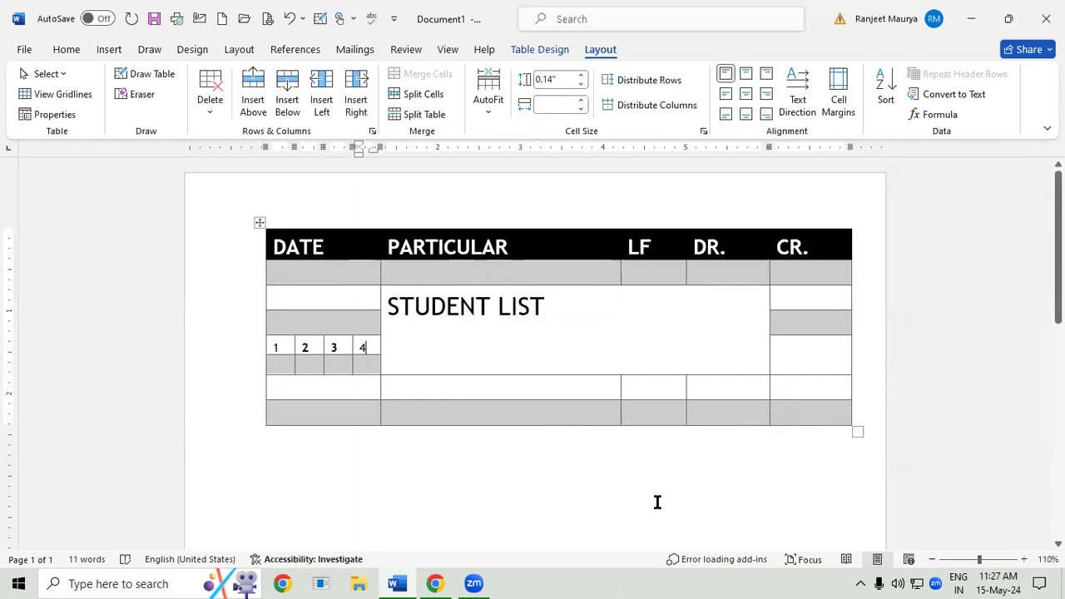
- Create a new blank document and insert a table with 8 columns and 8 rows
{"action": "key", "text": "ctrl+n"}
{"action": "left_click", "coordinate": [101, 51]}
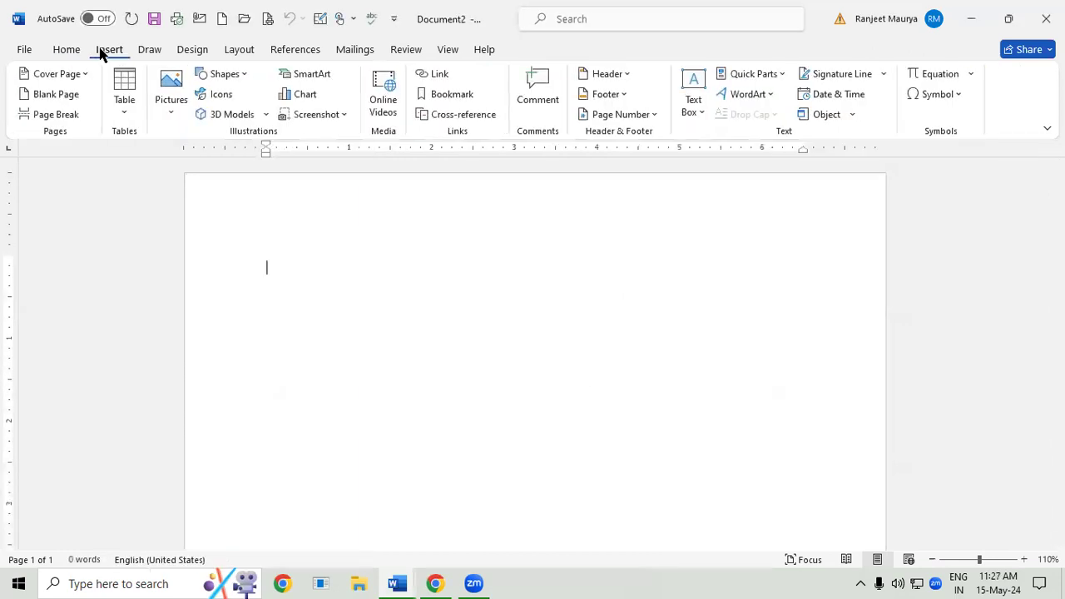
{"action": "left_click", "coordinate": [125, 100]}
{"action": "left_click", "coordinate": [226, 256]}
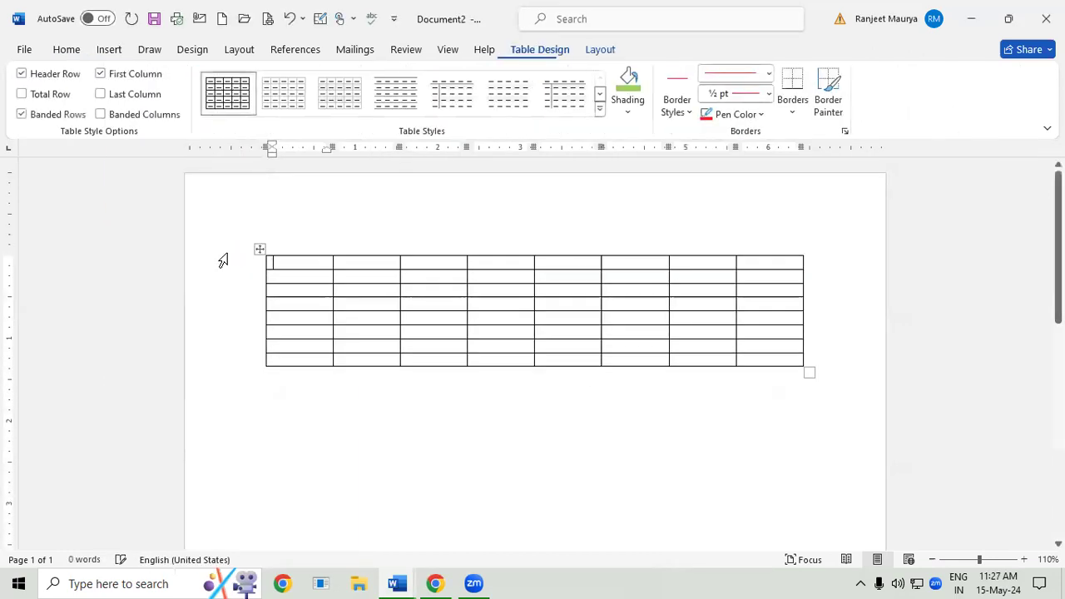
- Enlarge the 8-by-8 table, and split it into separate tables below its first, second, third and fifth rows
{"action": "left_click_drag", "start_coordinate": [808, 369], "coordinate": [827, 450]}
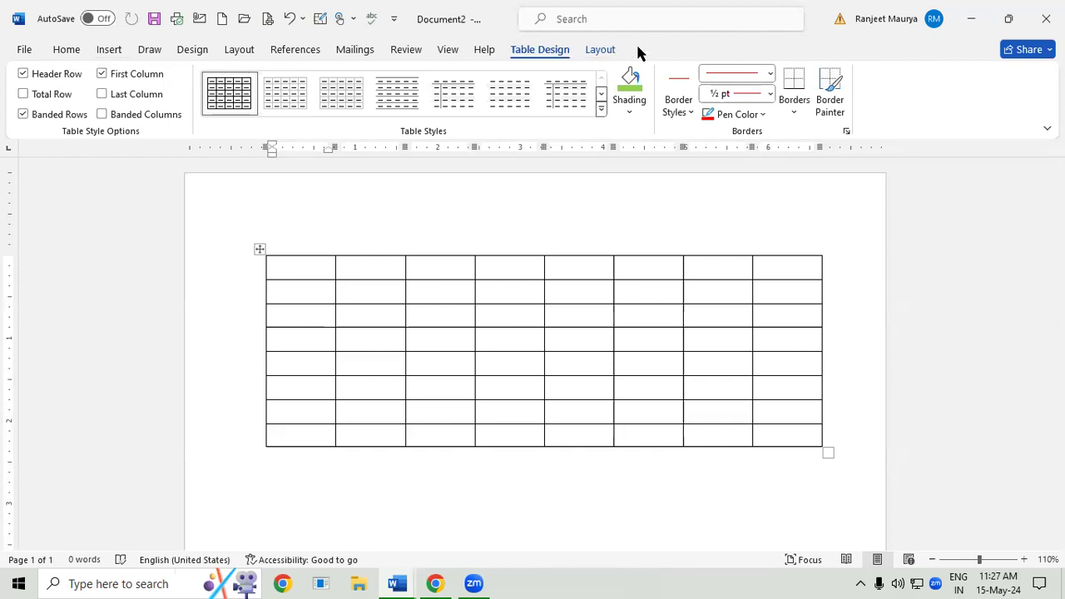
{"action": "left_click", "coordinate": [600, 50]}
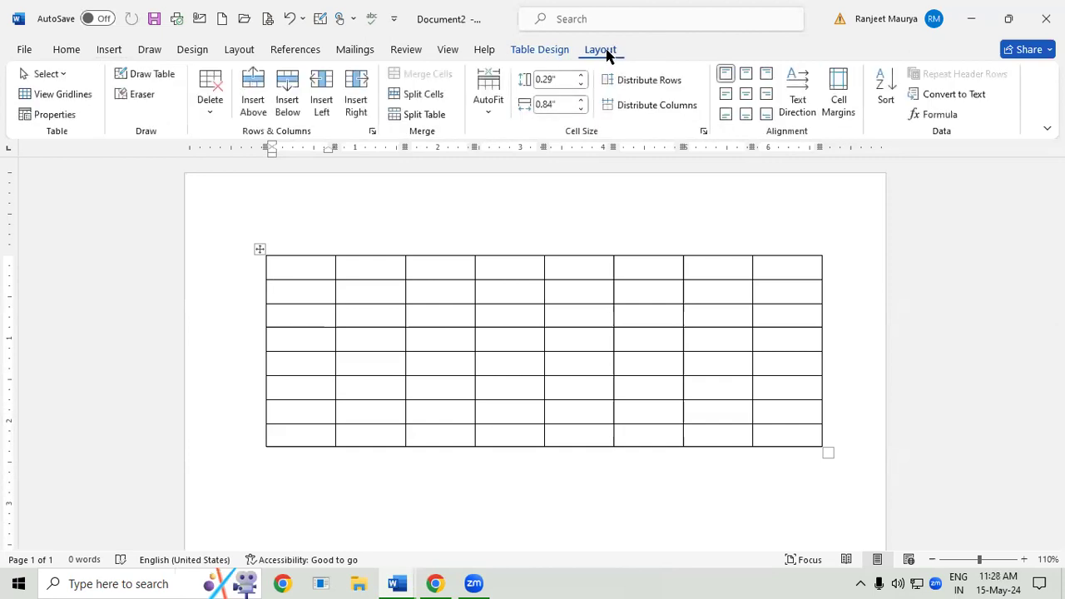
{"action": "left_click", "coordinate": [427, 115]}
{"action": "left_click", "coordinate": [356, 352]}
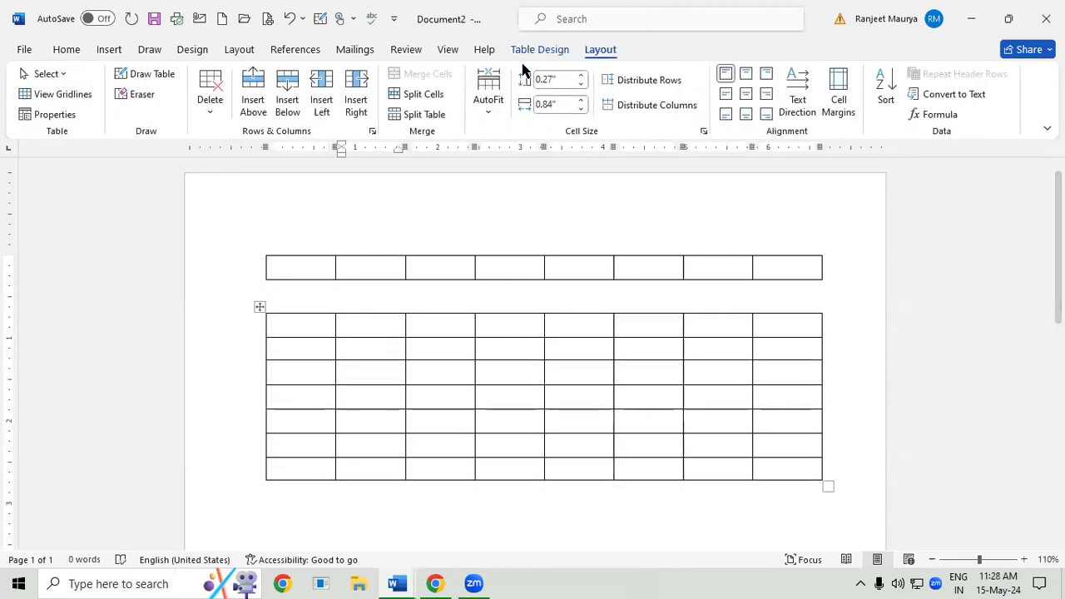
{"action": "left_click", "coordinate": [426, 115]}
{"action": "left_click", "coordinate": [375, 397]}
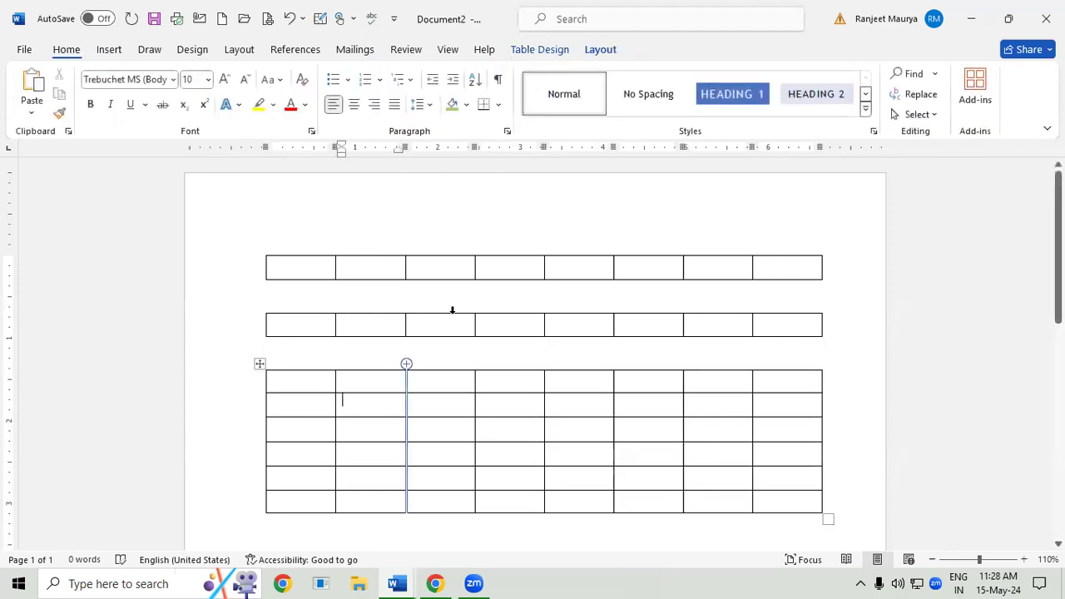
{"action": "left_click", "coordinate": [426, 114]}
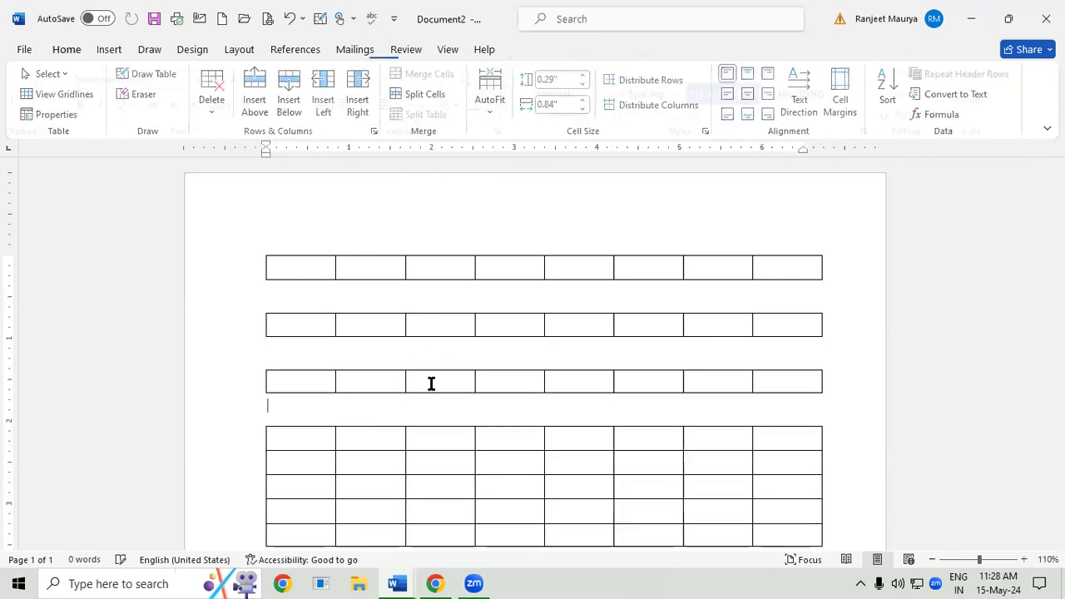
{"action": "left_click", "coordinate": [376, 487]}
{"action": "left_click", "coordinate": [433, 113]}
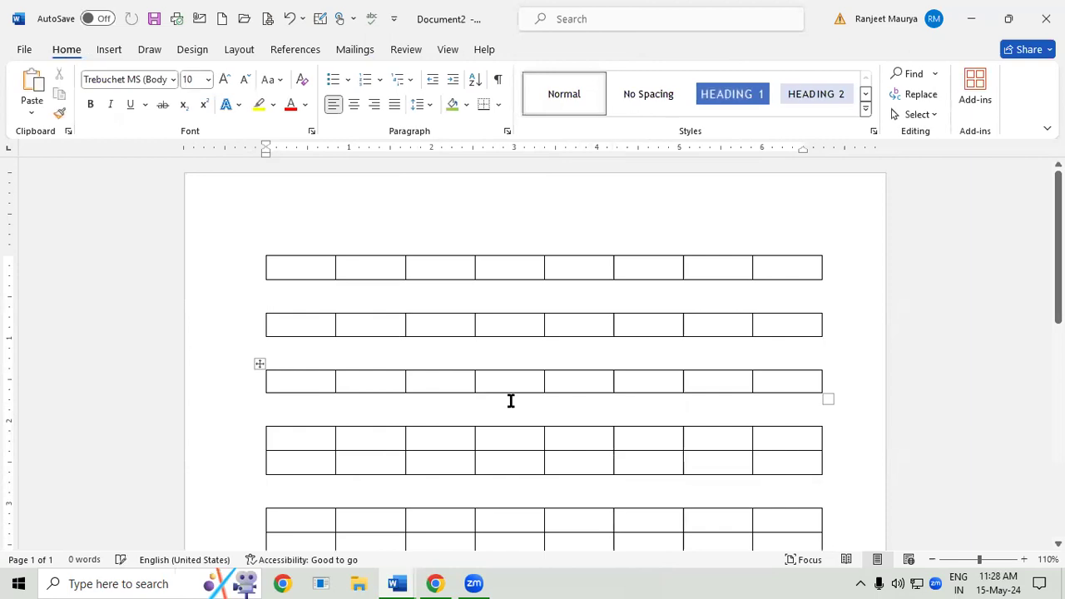
{"action": "scroll", "coordinate": [511, 403], "scroll_direction": "down", "scroll_amount": 1}
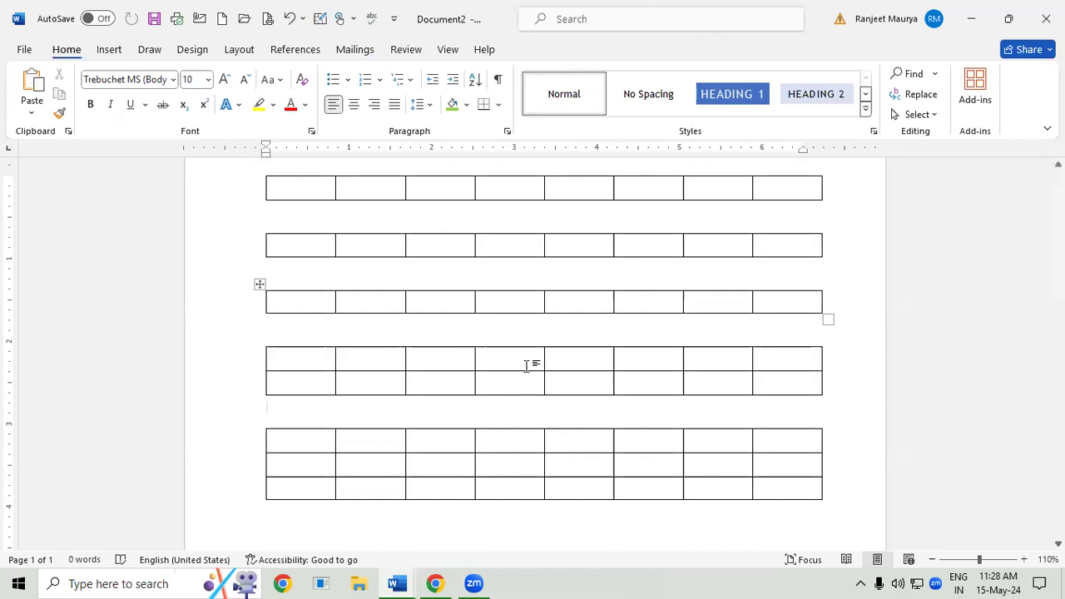
- Switch back to Document1, which holds the table with the DATE and PARTICULAR headings
{"action": "left_click", "coordinate": [418, 299]}
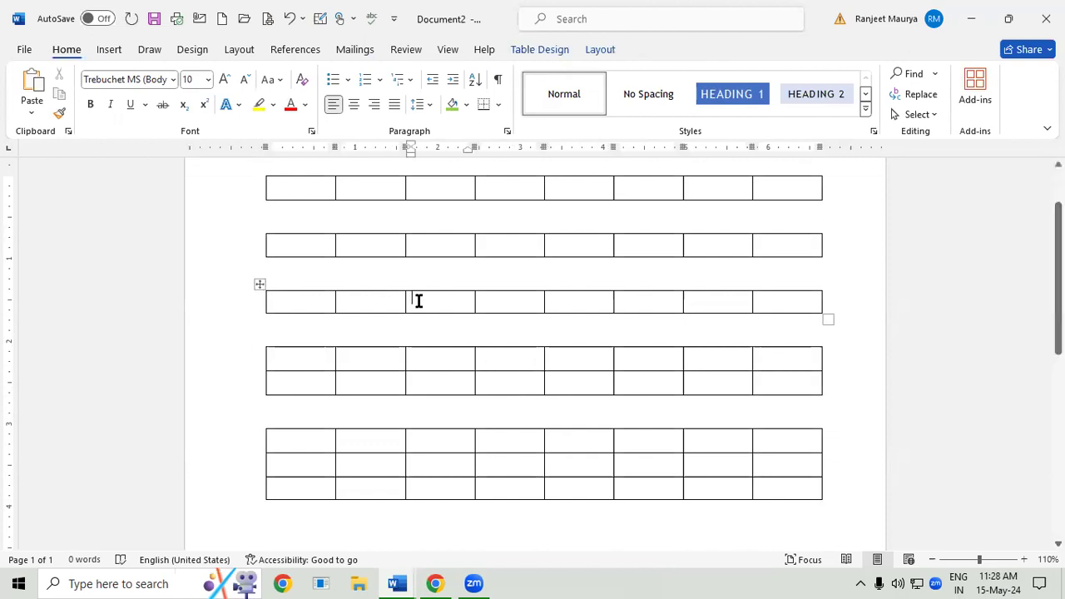
{"action": "left_click", "coordinate": [598, 49]}
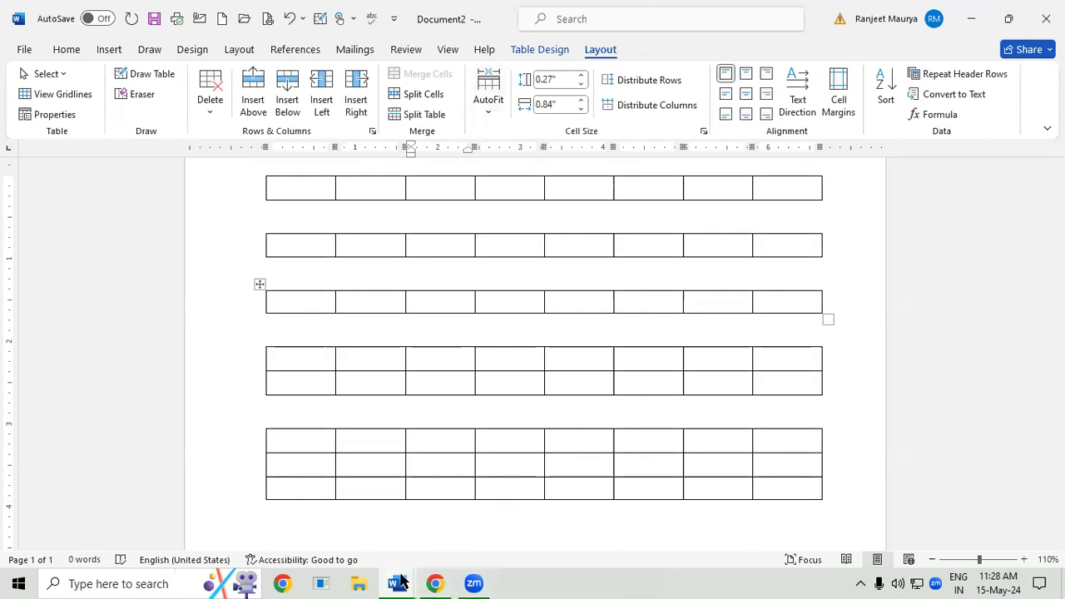
{"action": "mouse_move", "coordinate": [401, 582]}
{"action": "left_click", "coordinate": [368, 521]}
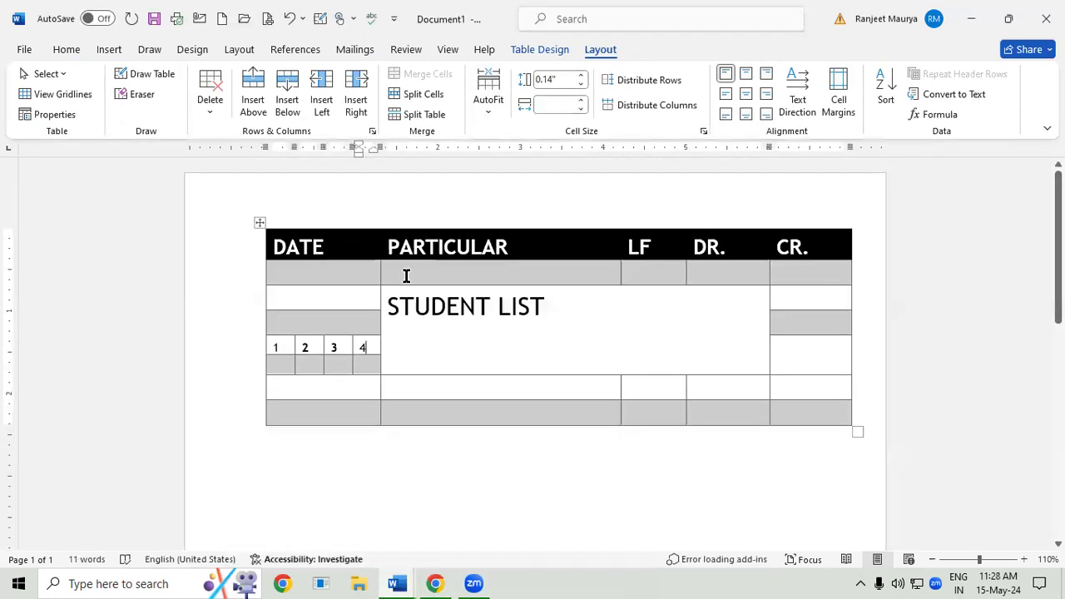
- Undo the edits to the DATE cell numbers, the cell split and the merged STUDENT LIST cell
{"action": "key", "text": "BackSpace"}
{"action": "key", "text": "BackSpace"}
{"action": "key", "text": "BackSpace"}
{"action": "key", "text": "BackSpace"}
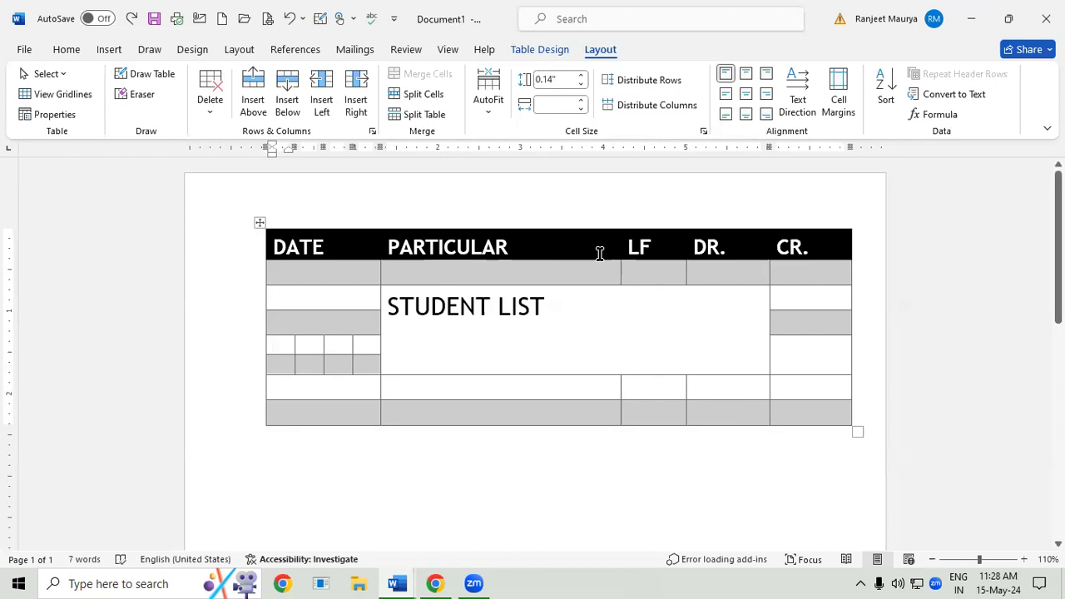
{"action": "key", "text": "ctrl+z"}
{"action": "key", "text": "ctrl+z"}
{"action": "key", "text": "ctrl+z"}
{"action": "key", "text": "ctrl+z"}
{"action": "key", "text": "ctrl+z"}
{"action": "key", "text": "ctrl+z"}
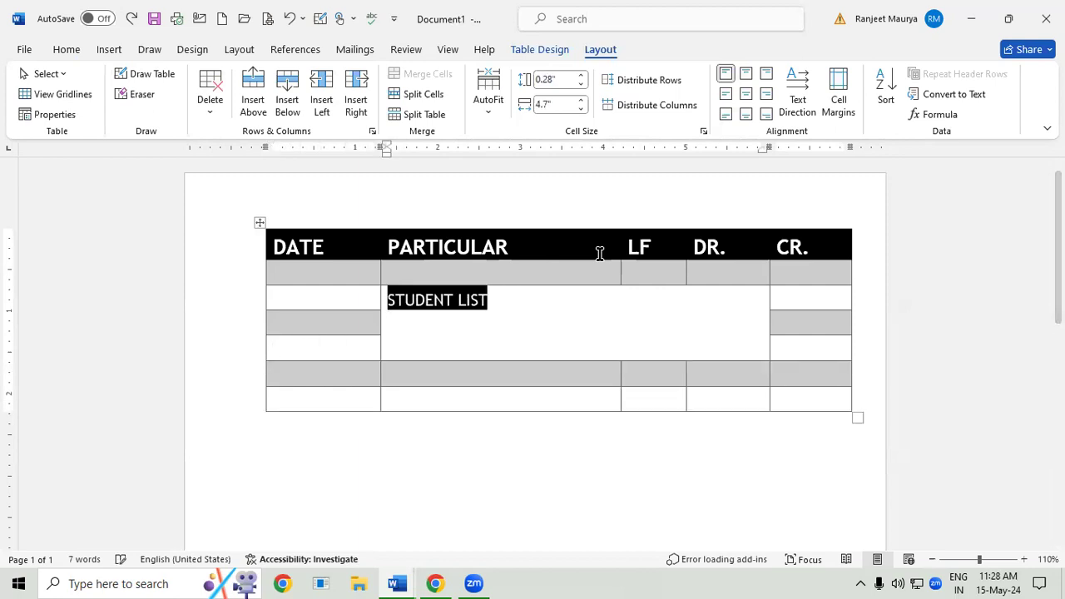
{"action": "key", "text": "ctrl+z"}
{"action": "key", "text": "ctrl+z"}
{"action": "left_click", "coordinate": [492, 294]}
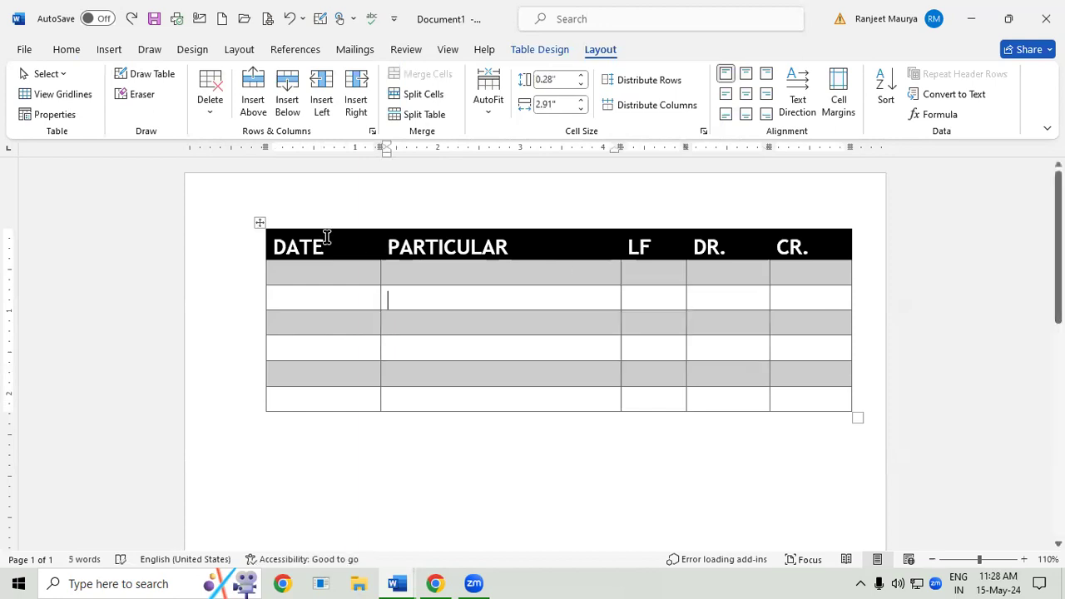
- AutoFit the table with the DATE heading first to its contents and finally to the window
{"action": "left_click", "coordinate": [345, 245]}
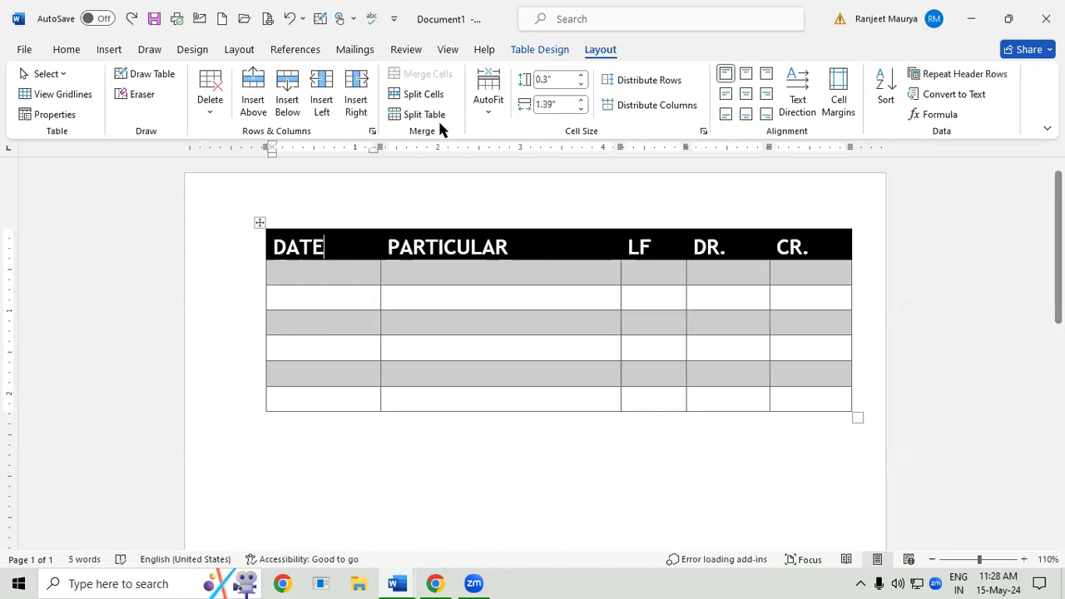
{"action": "left_click", "coordinate": [479, 111]}
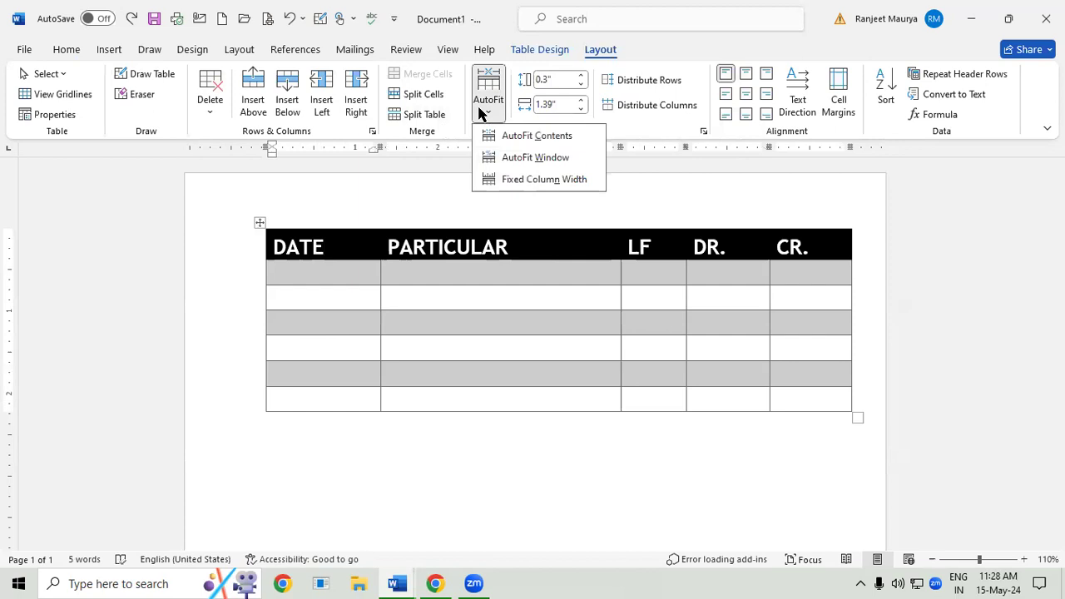
{"action": "left_click", "coordinate": [530, 136]}
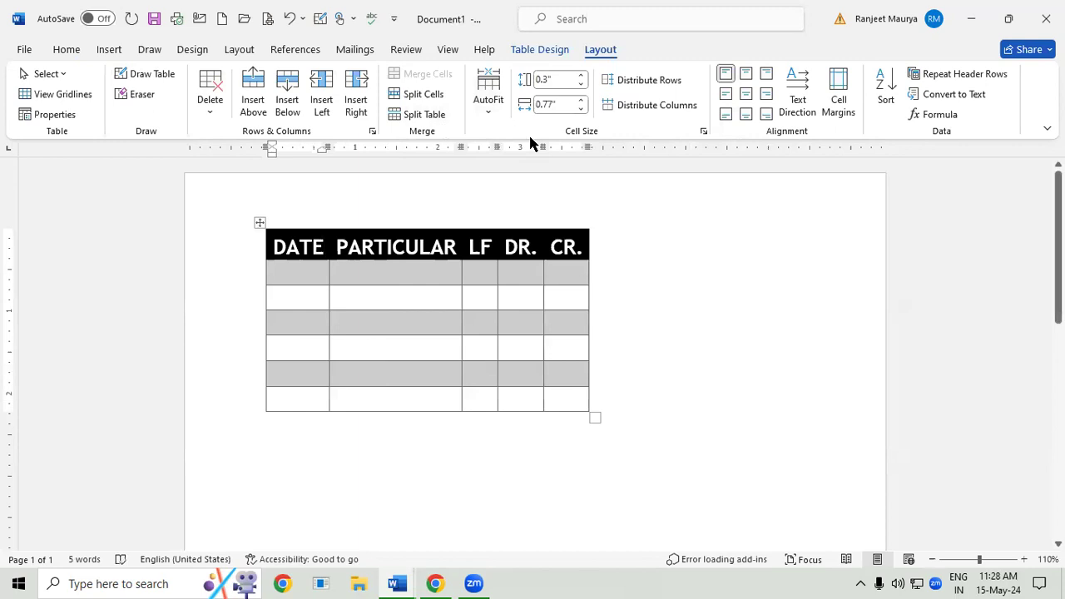
{"action": "left_click", "coordinate": [483, 110]}
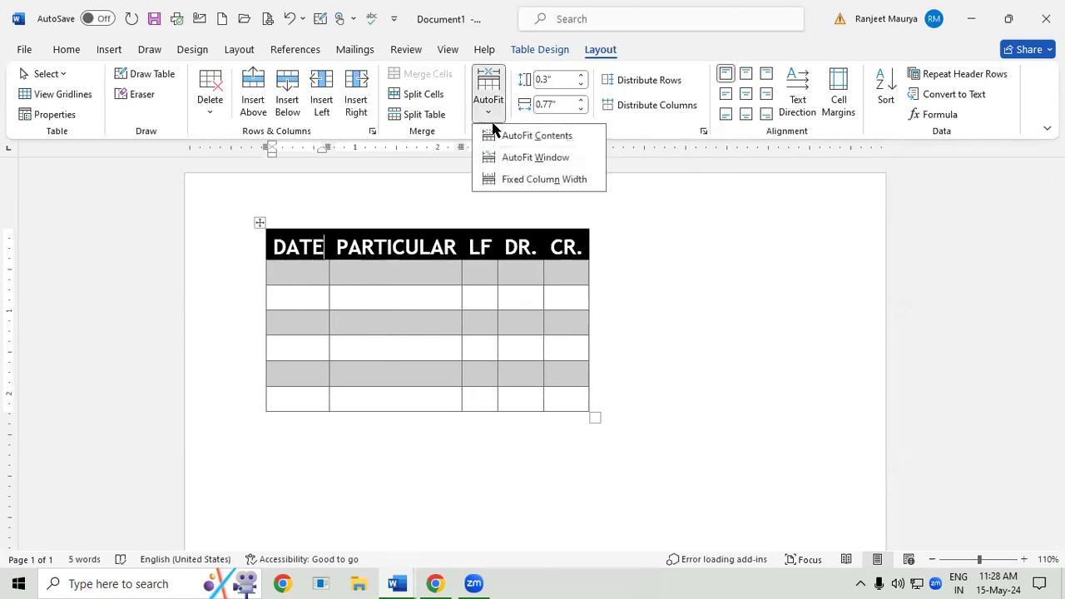
{"action": "left_click", "coordinate": [516, 159]}
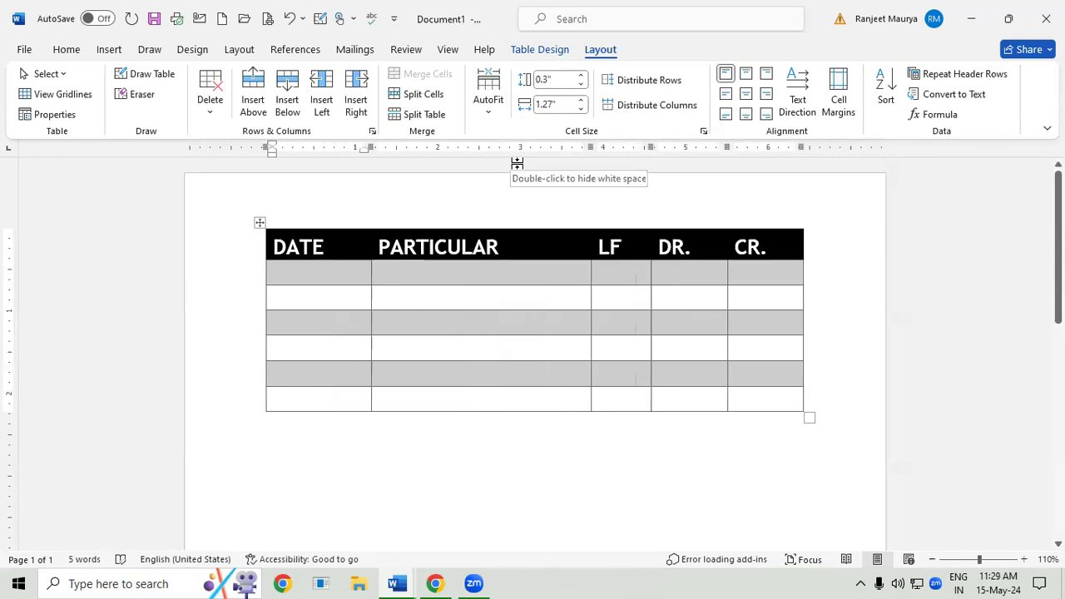
- Try out taller heights for the heading row, settling on 0.5"
{"action": "left_click", "coordinate": [578, 74]}
{"action": "left_click", "coordinate": [578, 74]}
{"action": "left_click", "coordinate": [578, 74]}
{"action": "left_click", "coordinate": [578, 74]}
{"action": "left_click", "coordinate": [578, 74]}
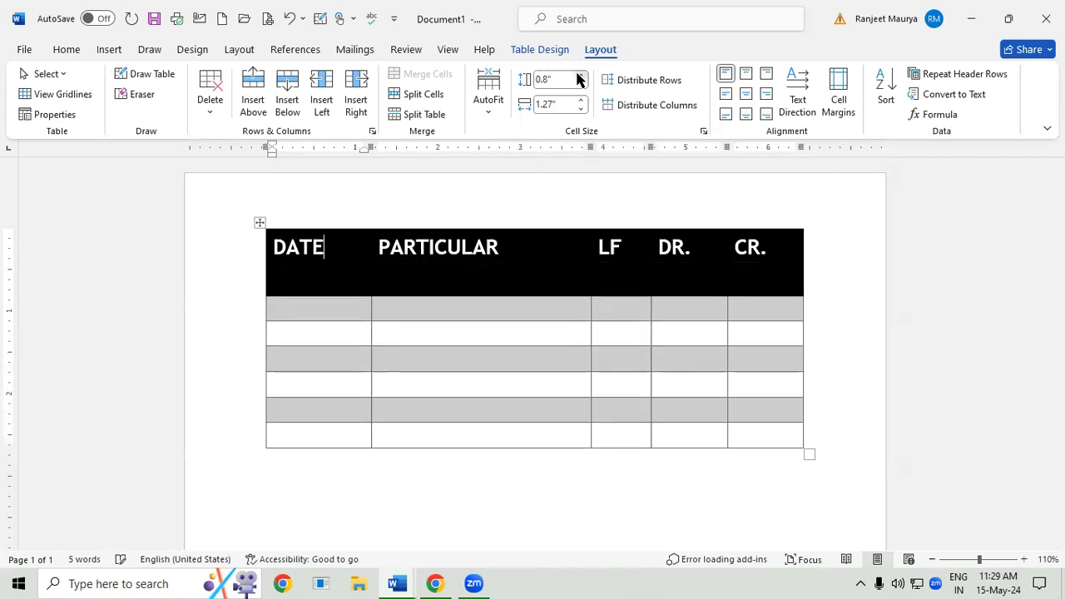
{"action": "left_click", "coordinate": [578, 74]}
{"action": "left_click", "coordinate": [578, 74]}
{"action": "left_click", "coordinate": [578, 74]}
{"action": "left_click", "coordinate": [580, 84]}
{"action": "left_click", "coordinate": [579, 84]}
{"action": "left_click", "coordinate": [580, 84]}
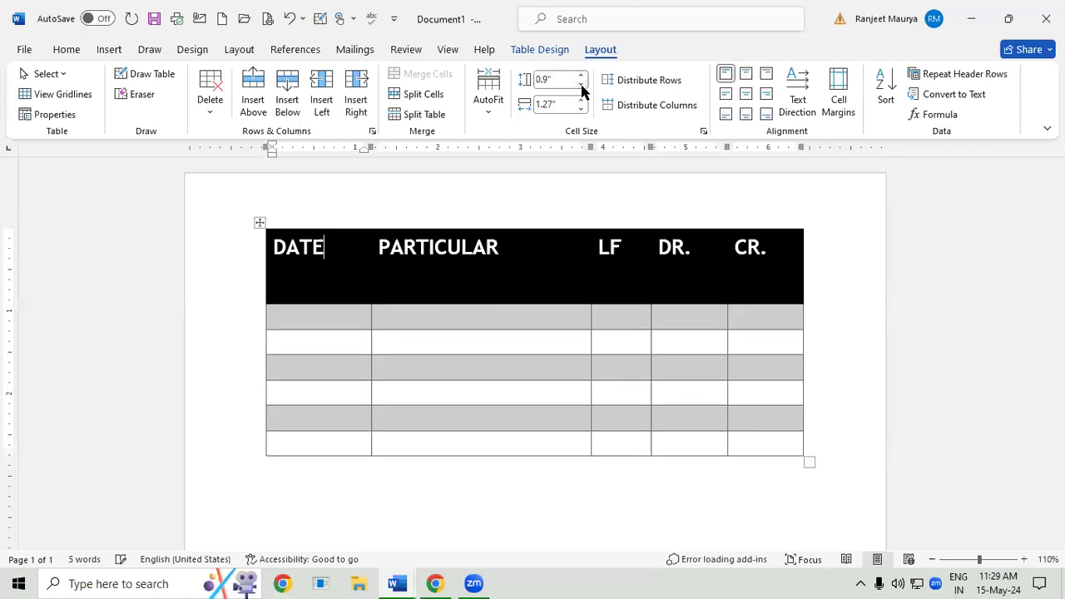
{"action": "left_click", "coordinate": [580, 84]}
{"action": "left_click", "coordinate": [579, 84]}
{"action": "left_click", "coordinate": [580, 84]}
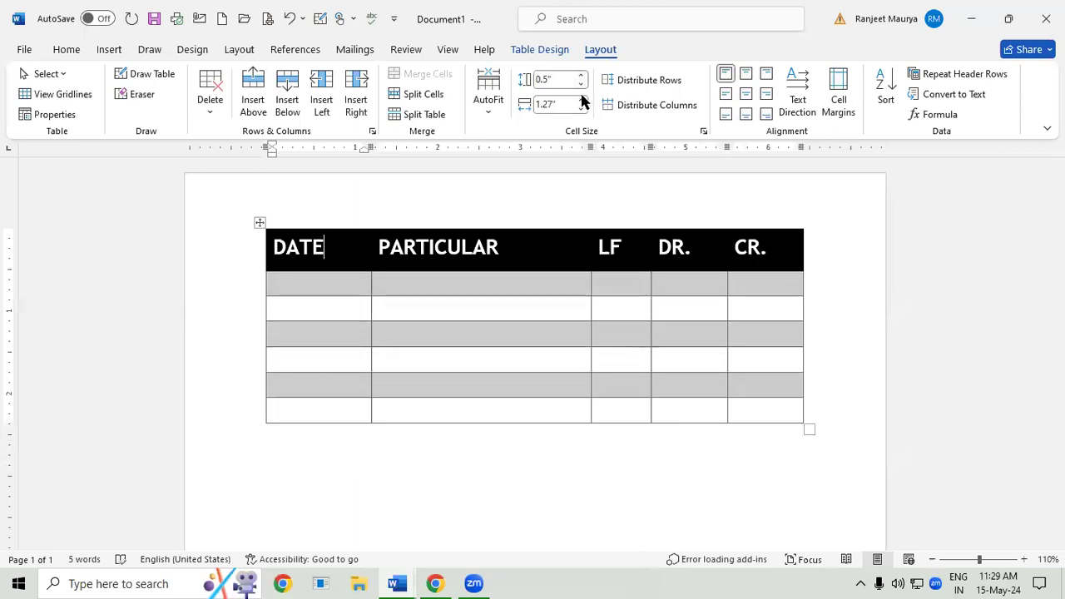
- Try wider and narrower widths for the DATE column, settling on 1"
{"action": "left_click", "coordinate": [581, 99]}
{"action": "left_click", "coordinate": [581, 99]}
{"action": "left_click", "coordinate": [581, 99]}
{"action": "left_click", "coordinate": [581, 99]}
{"action": "left_click", "coordinate": [580, 99]}
{"action": "left_click", "coordinate": [581, 99]}
{"action": "left_click", "coordinate": [581, 109]}
{"action": "left_click", "coordinate": [581, 109]}
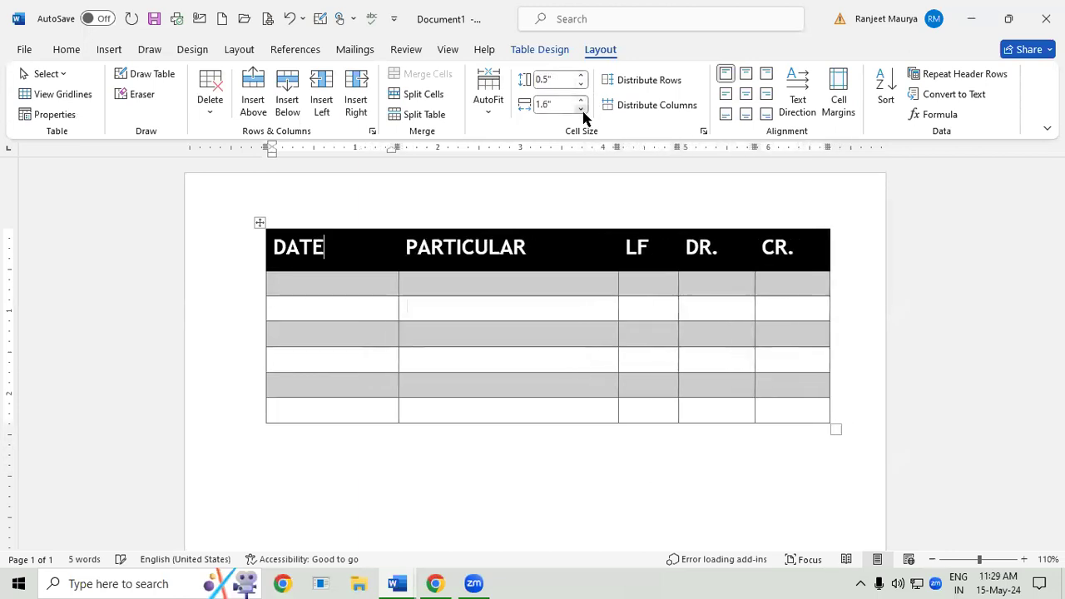
{"action": "left_click", "coordinate": [581, 109]}
{"action": "left_click", "coordinate": [580, 109]}
{"action": "left_click", "coordinate": [580, 109]}
{"action": "left_click", "coordinate": [580, 109]}
{"action": "left_click", "coordinate": [581, 109]}
{"action": "left_click", "coordinate": [581, 109]}
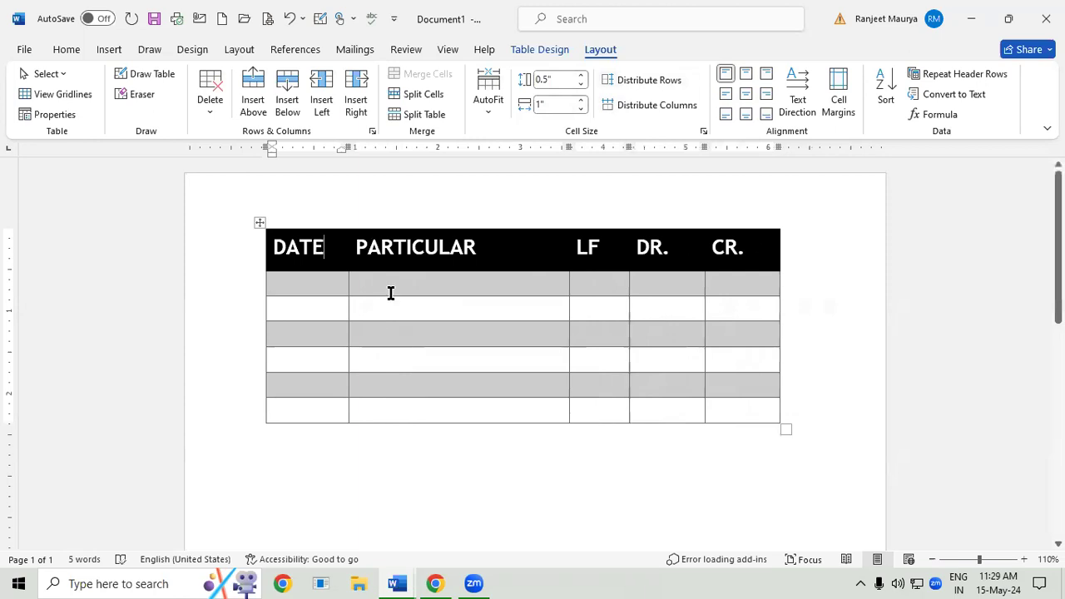
- Make the first row below the headings much taller, and fit the DATE and PARTICULAR columns to their text
{"action": "left_click_drag", "start_coordinate": [347, 311], "coordinate": [368, 422]}
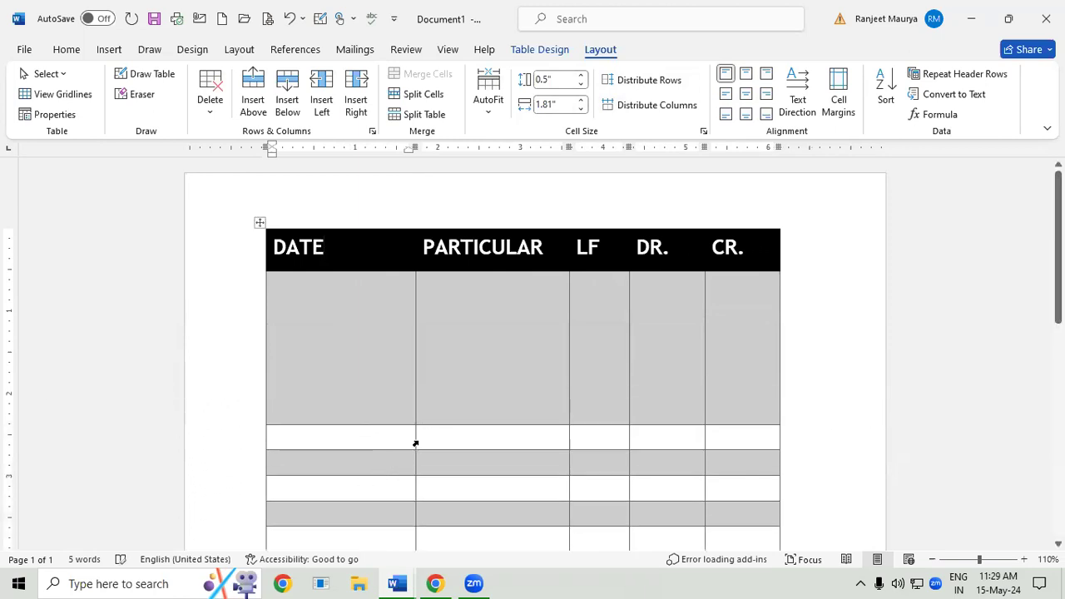
{"action": "left_click_drag", "start_coordinate": [413, 438], "coordinate": [339, 436]}
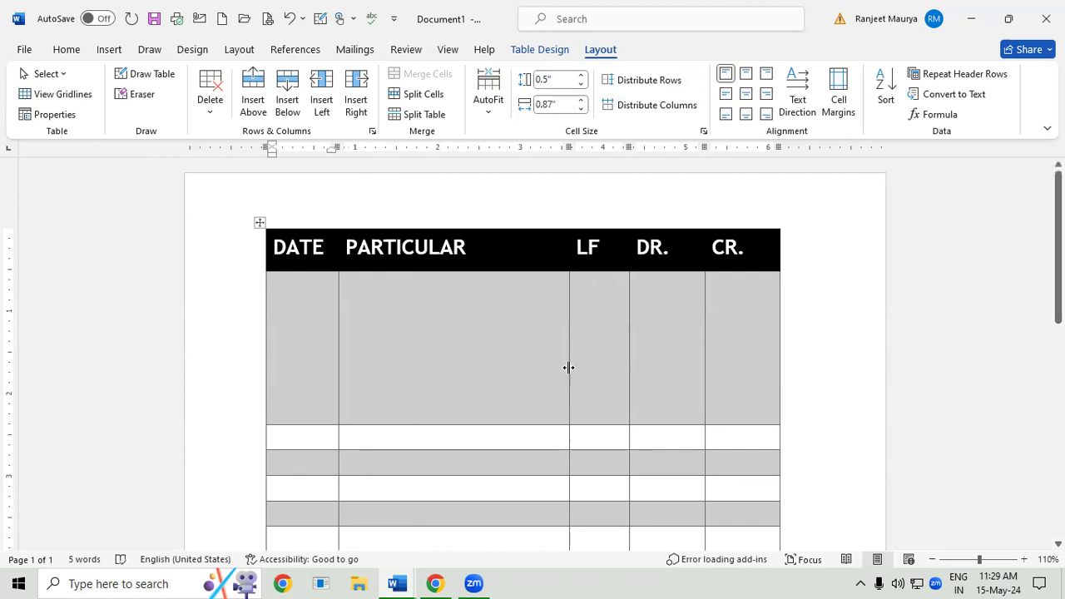
{"action": "double_click", "coordinate": [568, 366]}
{"action": "double_click", "coordinate": [339, 411]}
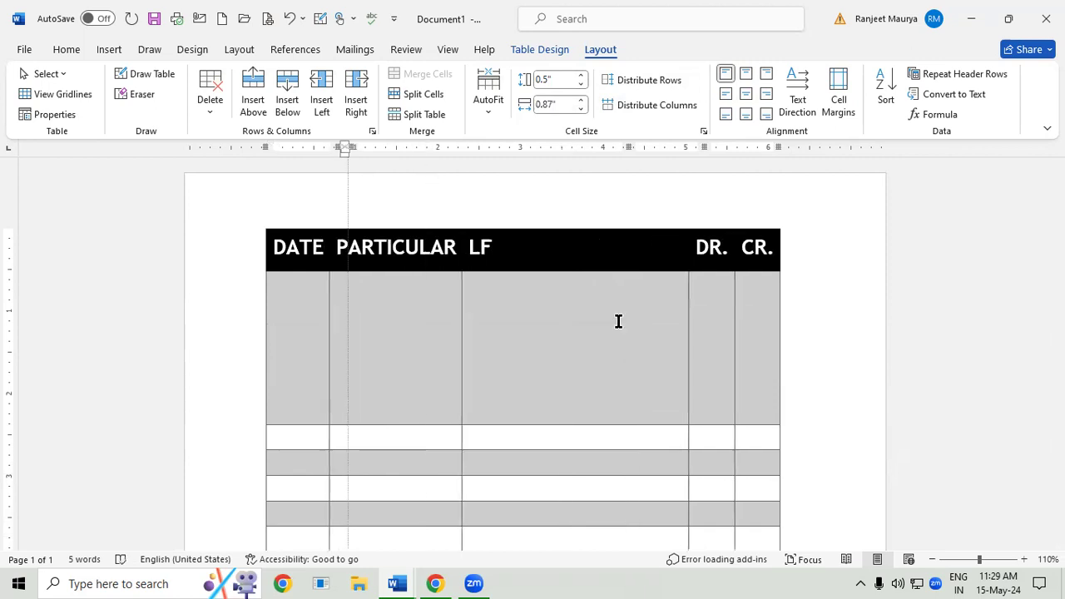
- Distribute the table's rows and columns evenly so all have matching heights and widths
{"action": "scroll", "coordinate": [679, 408], "scroll_direction": "down", "scroll_amount": 1}
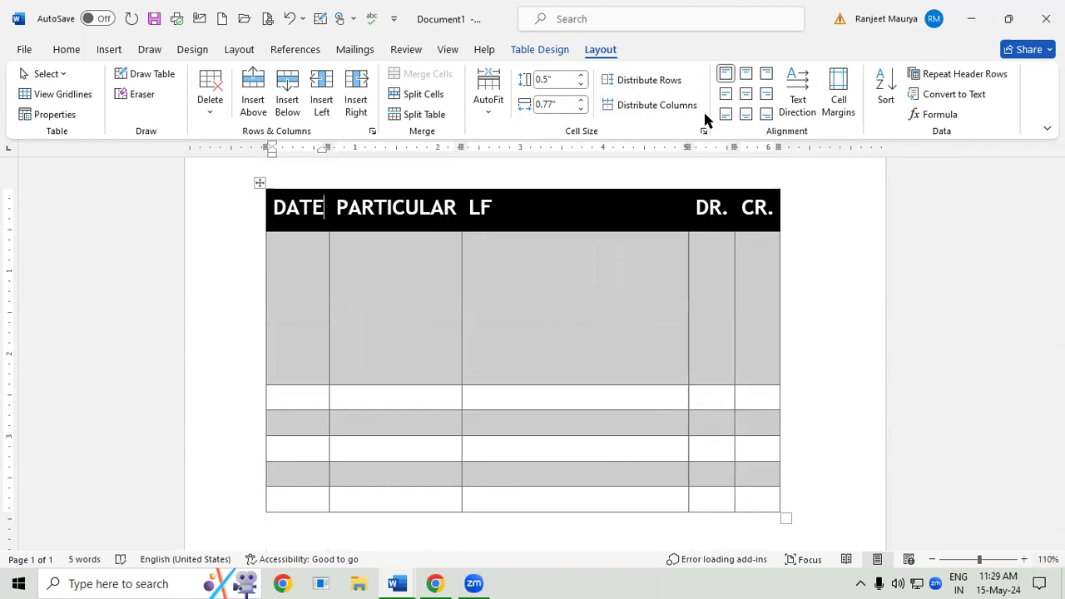
{"action": "left_click", "coordinate": [666, 84]}
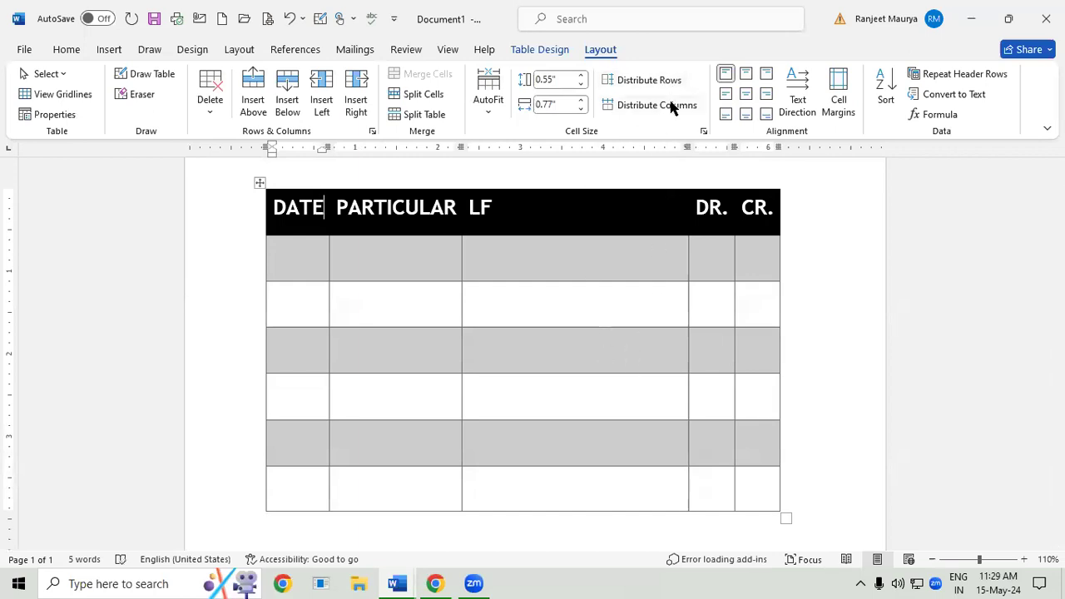
{"action": "left_click", "coordinate": [672, 106]}
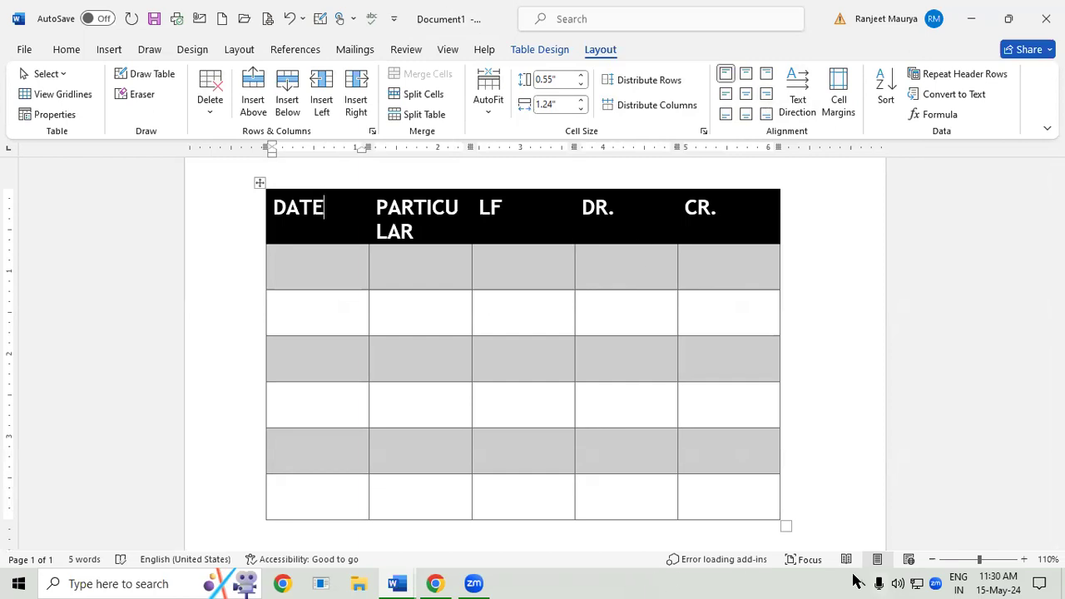
- Merge the PARTICULAR, LF and DR. cells in the second to fourth rows below the headings, and enter STUDENT LIST
{"action": "left_click_drag", "start_coordinate": [383, 308], "coordinate": [629, 403]}
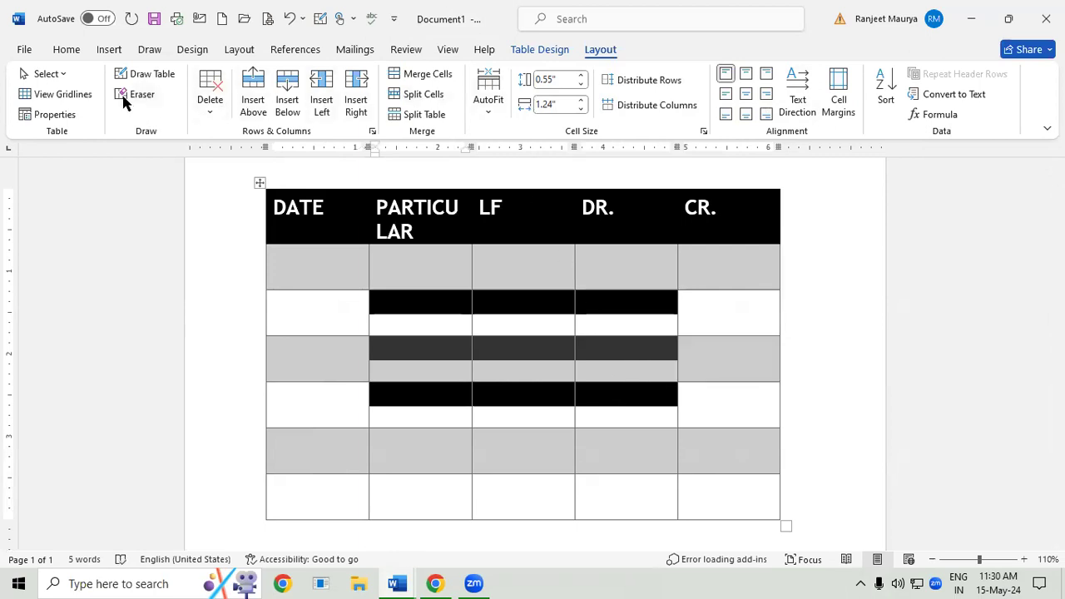
{"action": "left_click", "coordinate": [427, 74]}
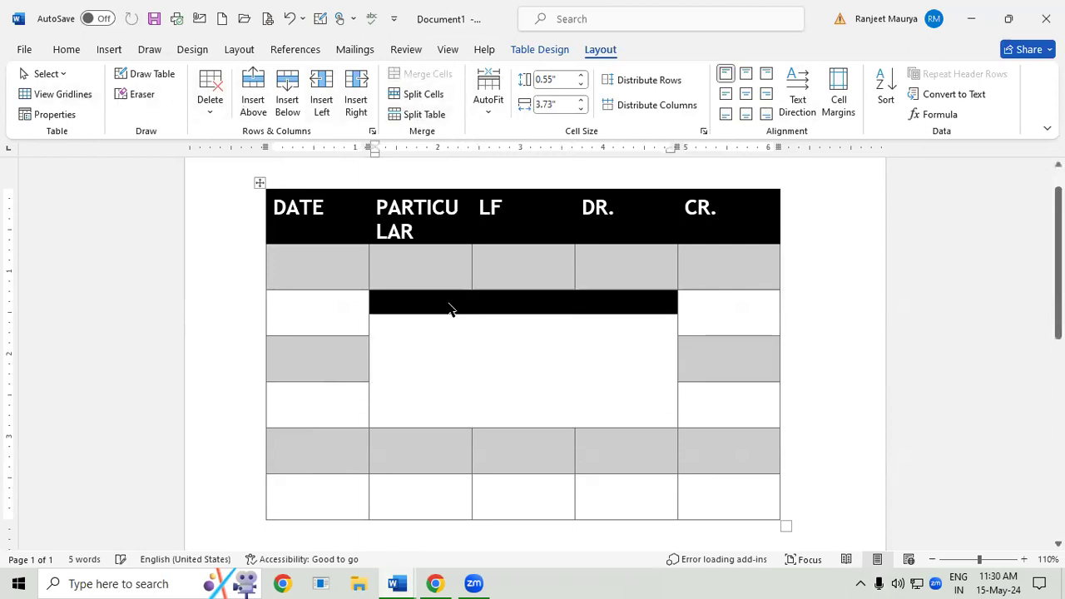
{"action": "left_click", "coordinate": [464, 325]}
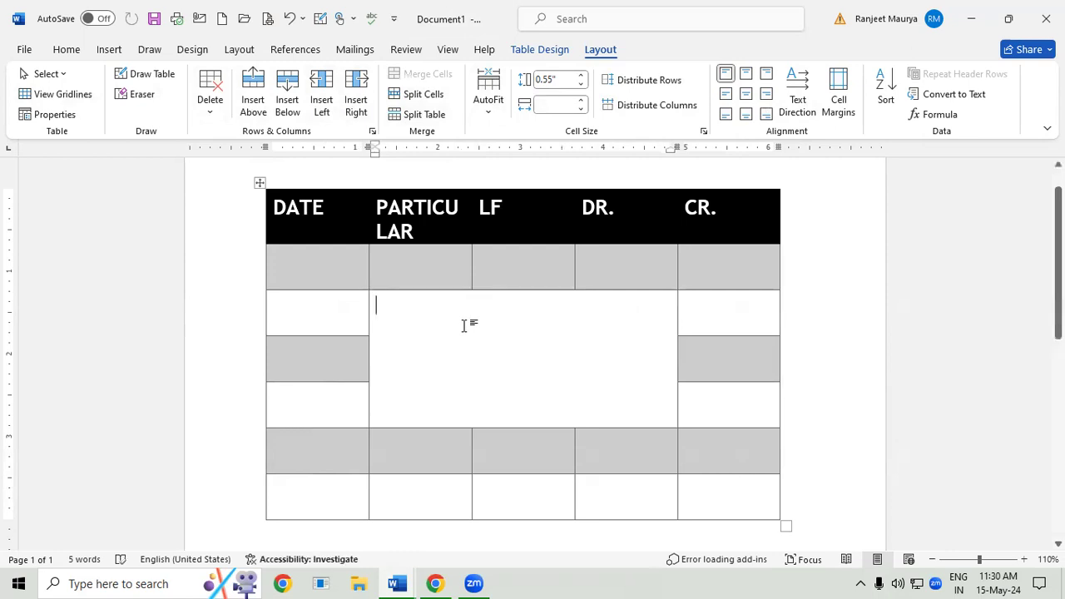
{"action": "type", "text": "ST"}
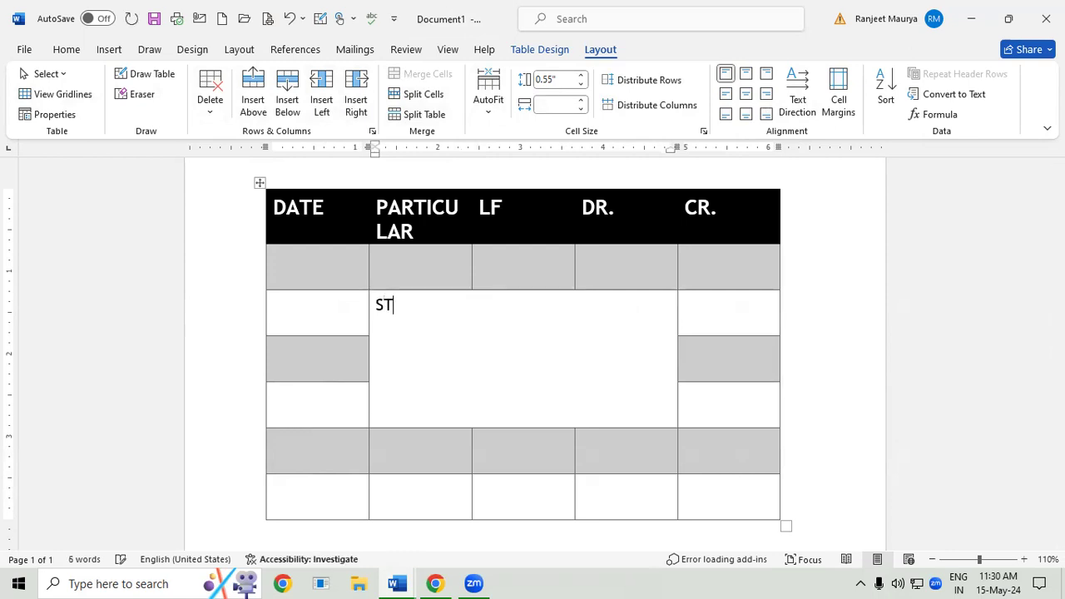
{"action": "type", "text": "UDENT LIST"}
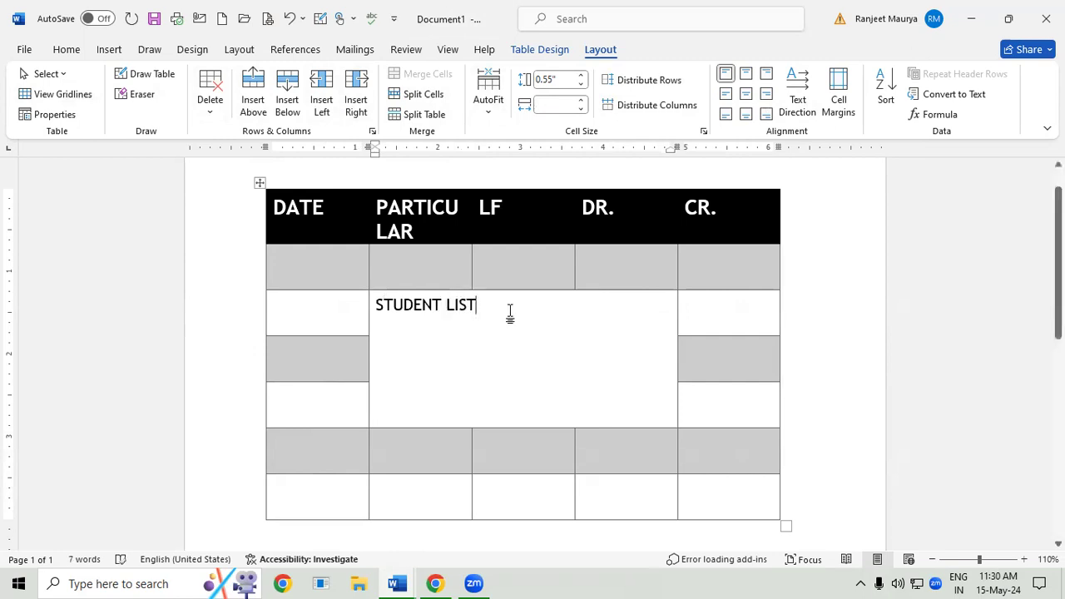
- Increase the font size of the STUDENT LIST text in the merged cell by three increments
{"action": "left_click_drag", "start_coordinate": [508, 311], "coordinate": [340, 319]}
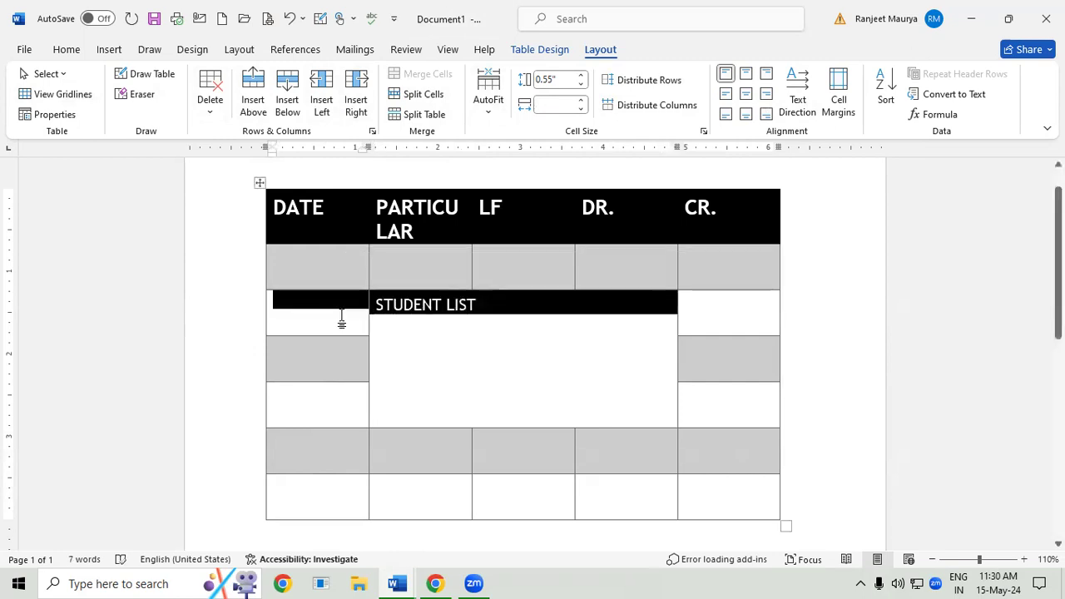
{"action": "key", "text": "ctrl+shift+period"}
{"action": "key", "text": "ctrl+shift+period"}
{"action": "key", "text": "ctrl+shift+period"}
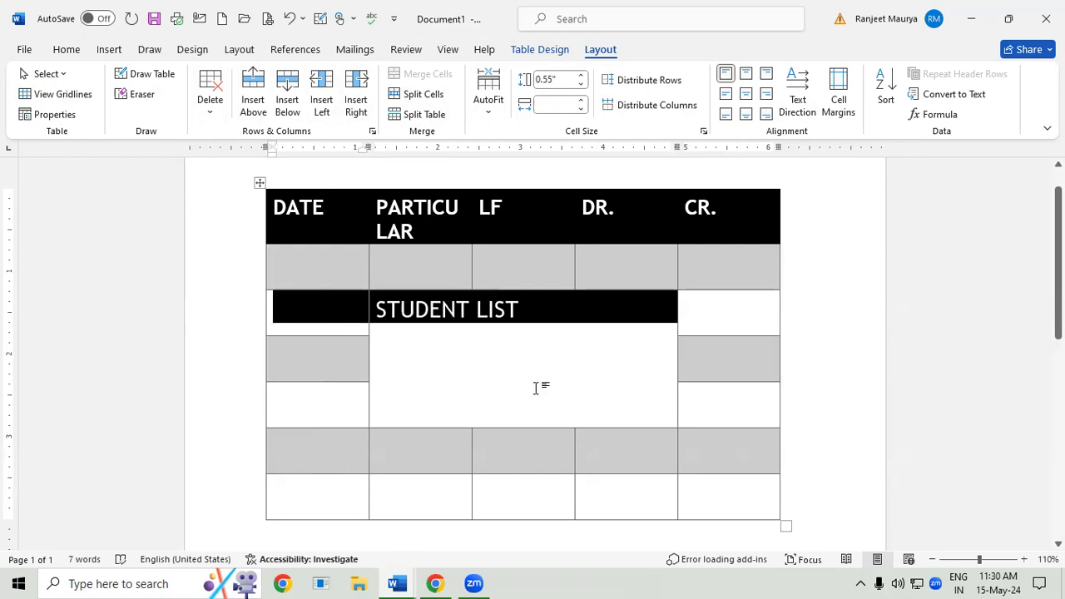
- Try the different cell alignments on the STUDENT LIST text, settling on centred both horizontally and vertically
{"action": "left_click", "coordinate": [375, 311]}
{"action": "left_click_drag", "start_coordinate": [376, 310], "coordinate": [518, 314]}
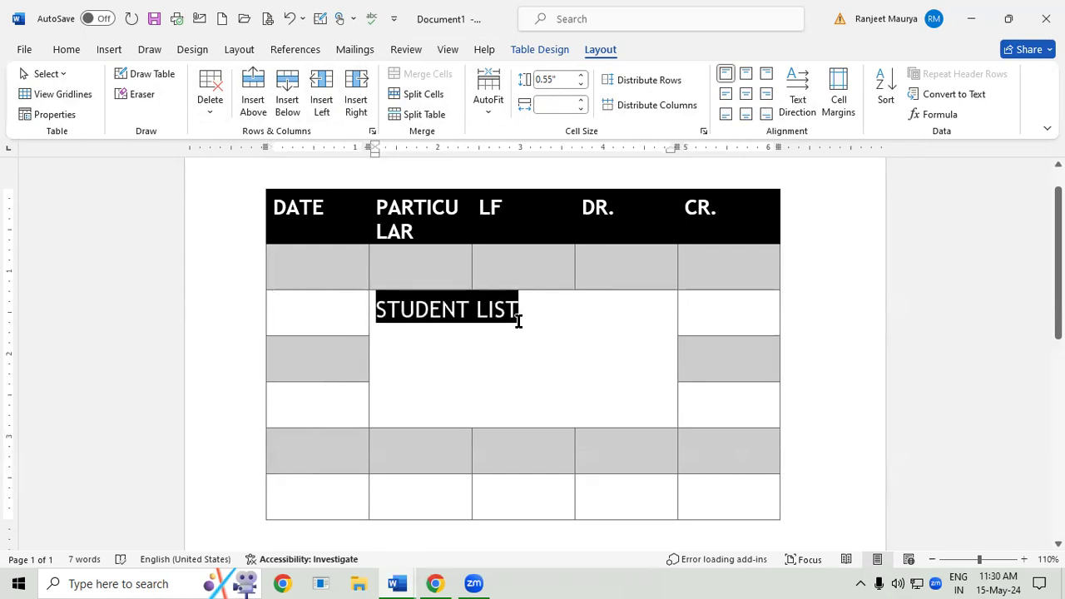
{"action": "left_click", "coordinate": [746, 94]}
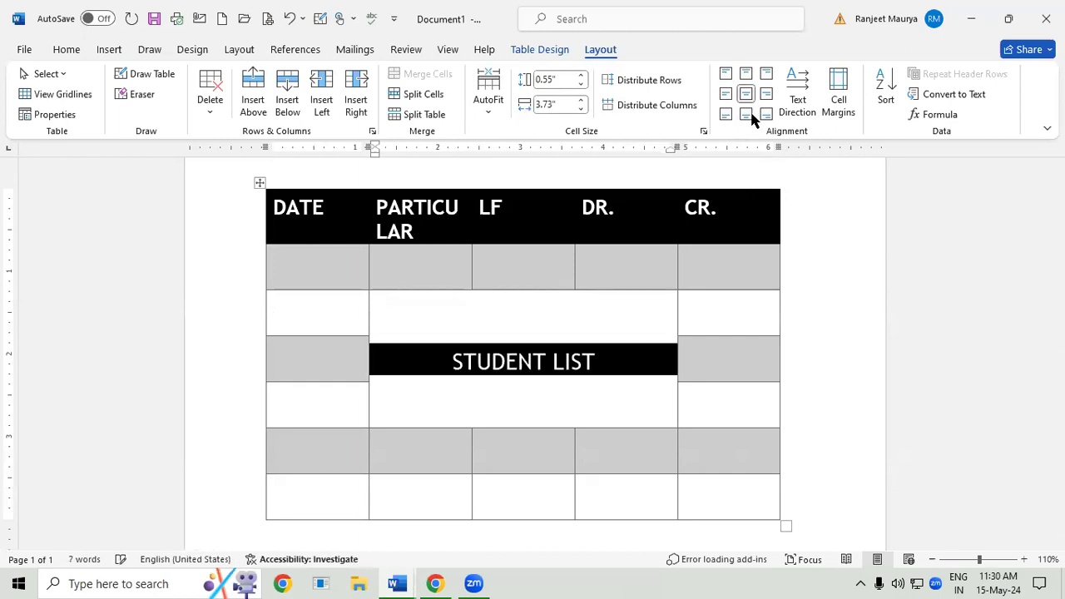
{"action": "left_click", "coordinate": [746, 114]}
{"action": "left_click", "coordinate": [766, 114]}
{"action": "left_click", "coordinate": [766, 93]}
{"action": "left_click", "coordinate": [766, 74]}
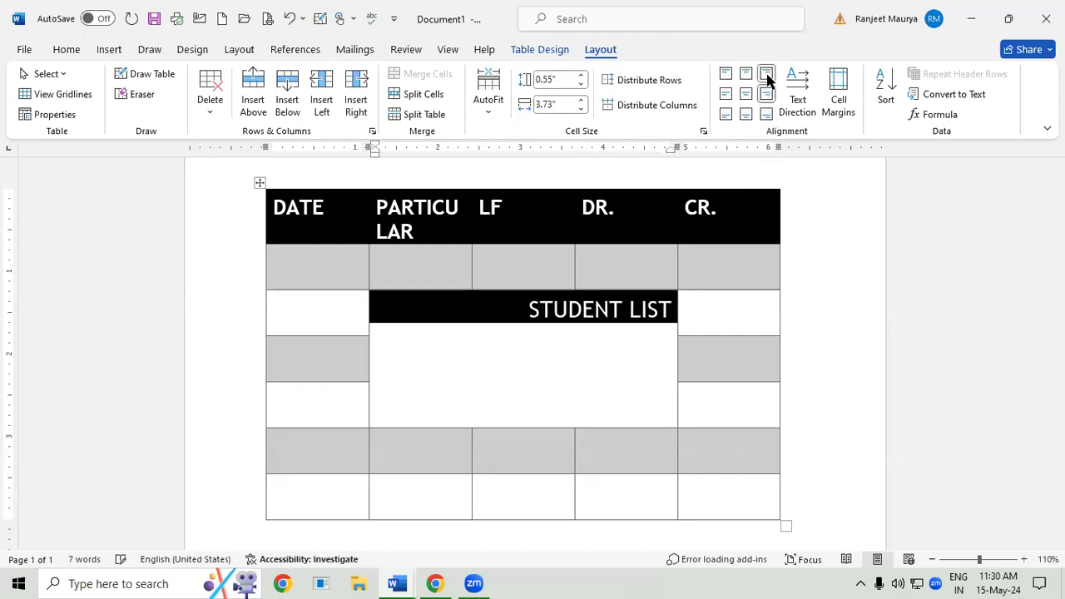
{"action": "left_click", "coordinate": [746, 74]}
{"action": "left_click", "coordinate": [725, 74]}
{"action": "left_click", "coordinate": [725, 94]}
{"action": "left_click", "coordinate": [766, 94]}
{"action": "left_click", "coordinate": [746, 114]}
{"action": "left_click", "coordinate": [725, 114]}
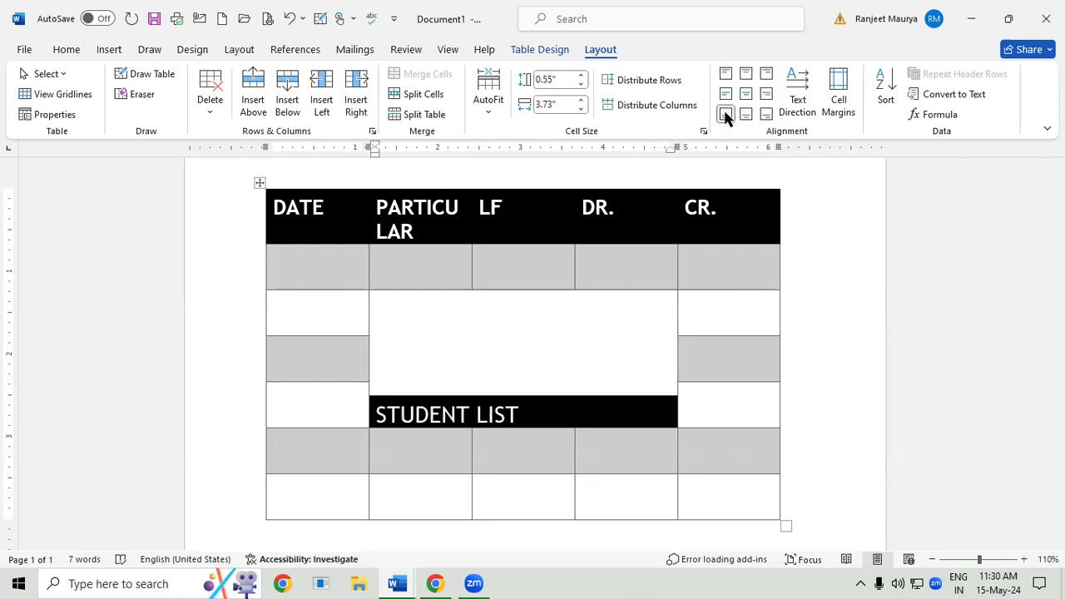
{"action": "left_click", "coordinate": [745, 94]}
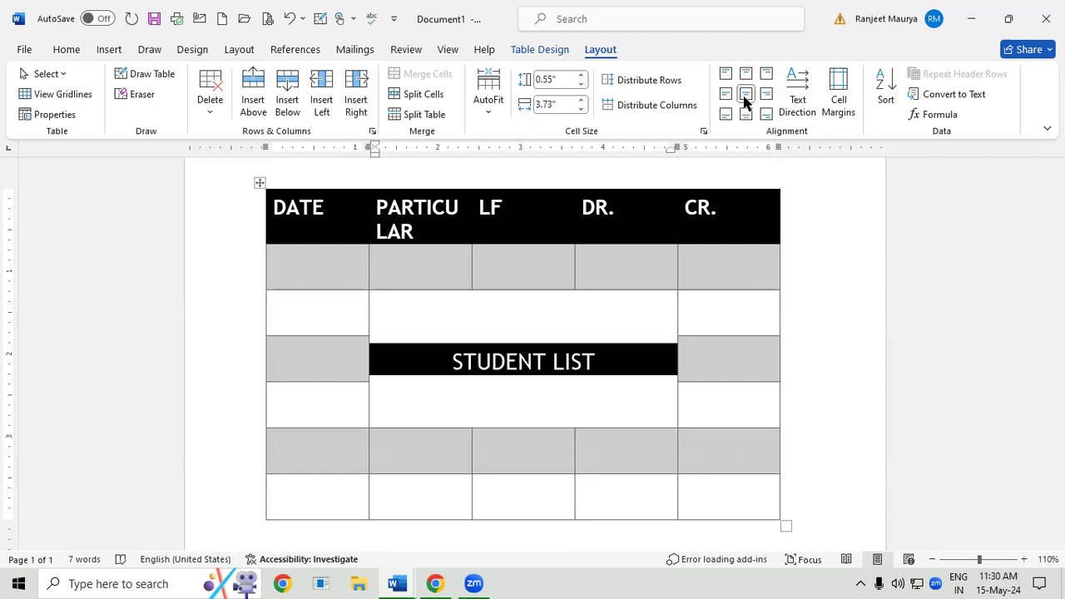
- Cycle the STUDENT LIST cell through the available text directions, ending on horizontal text
{"action": "left_click", "coordinate": [797, 87]}
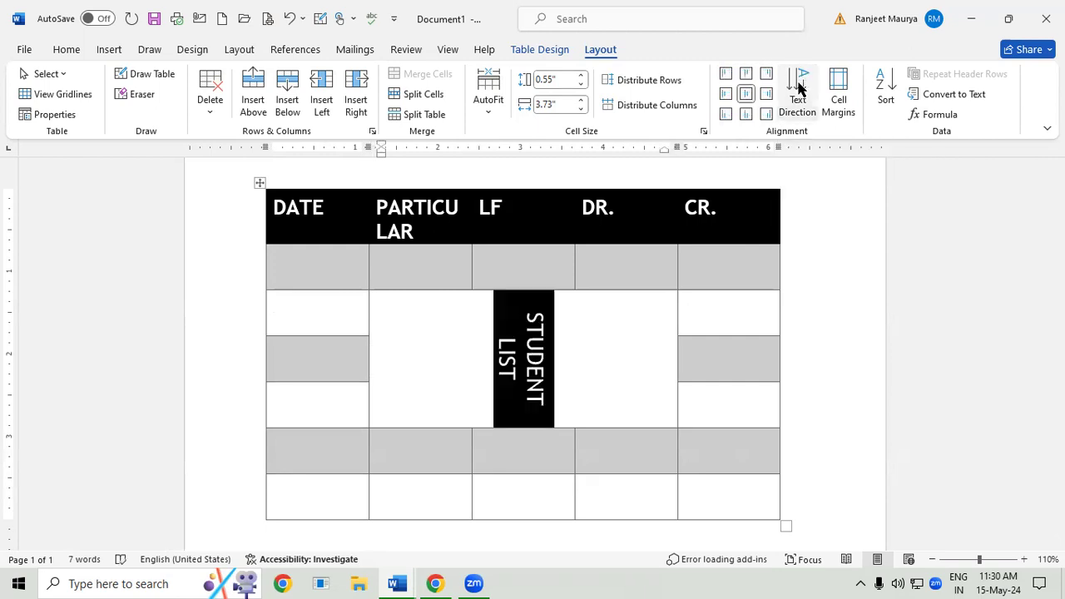
{"action": "left_click", "coordinate": [797, 88]}
{"action": "left_click", "coordinate": [797, 87]}
{"action": "left_click", "coordinate": [797, 87]}
{"action": "left_click", "coordinate": [796, 87]}
{"action": "left_click", "coordinate": [796, 87]}
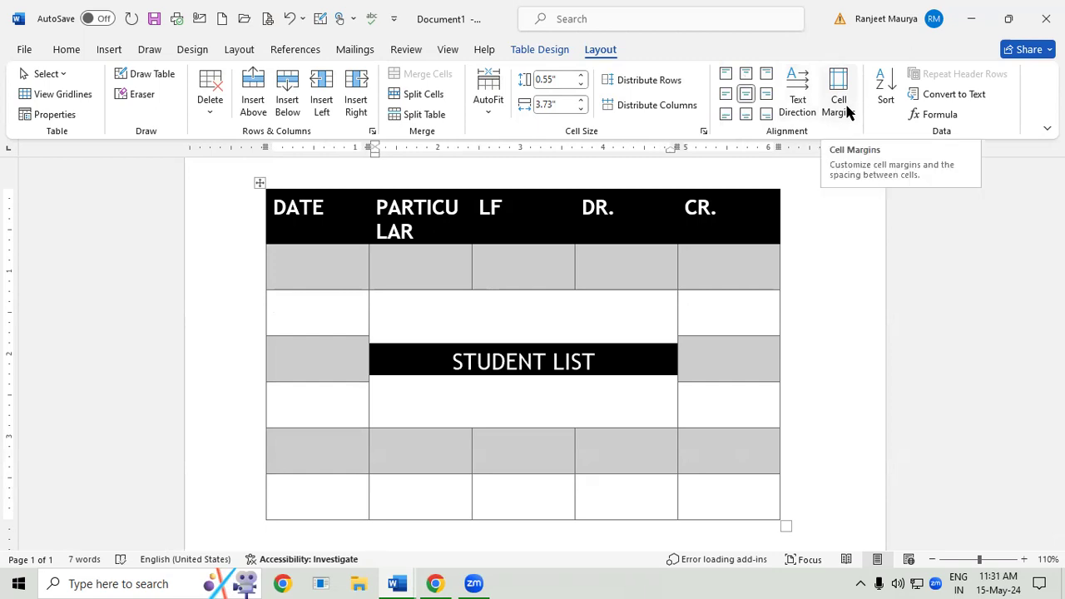
- Set the table's default top cell margin to 0.8" and increase the default bottom cell margin
{"action": "left_click", "coordinate": [724, 399]}
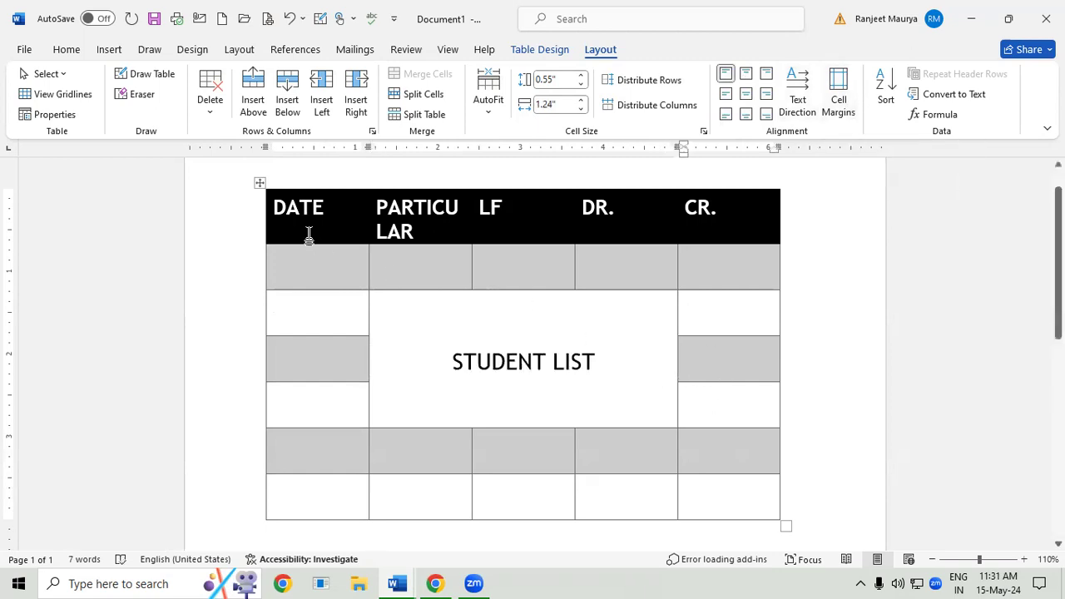
{"action": "left_click_drag", "start_coordinate": [273, 208], "coordinate": [282, 208]}
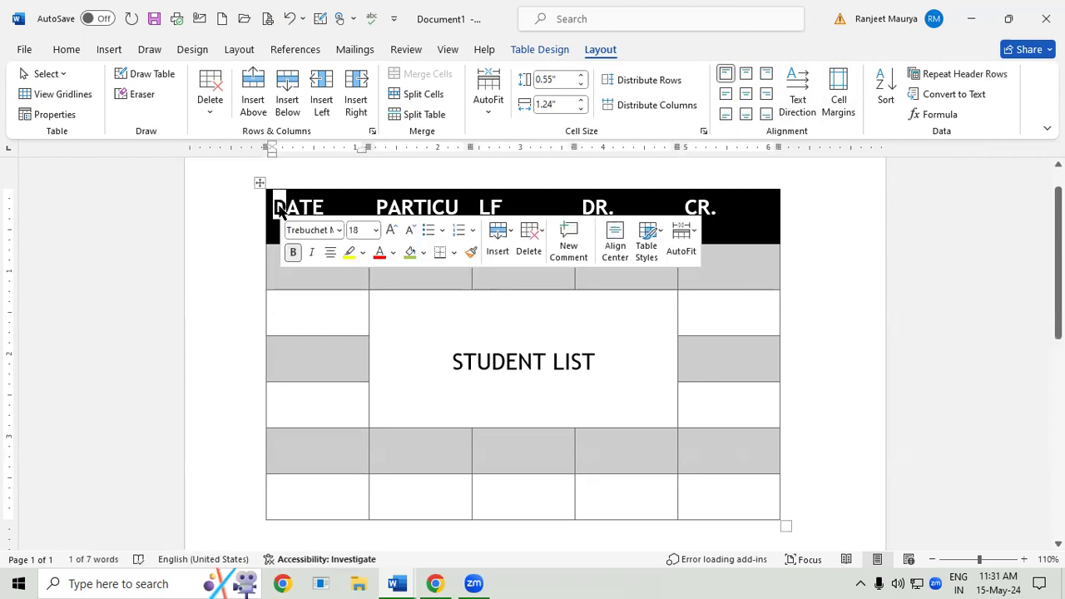
{"action": "left_click", "coordinate": [312, 207]}
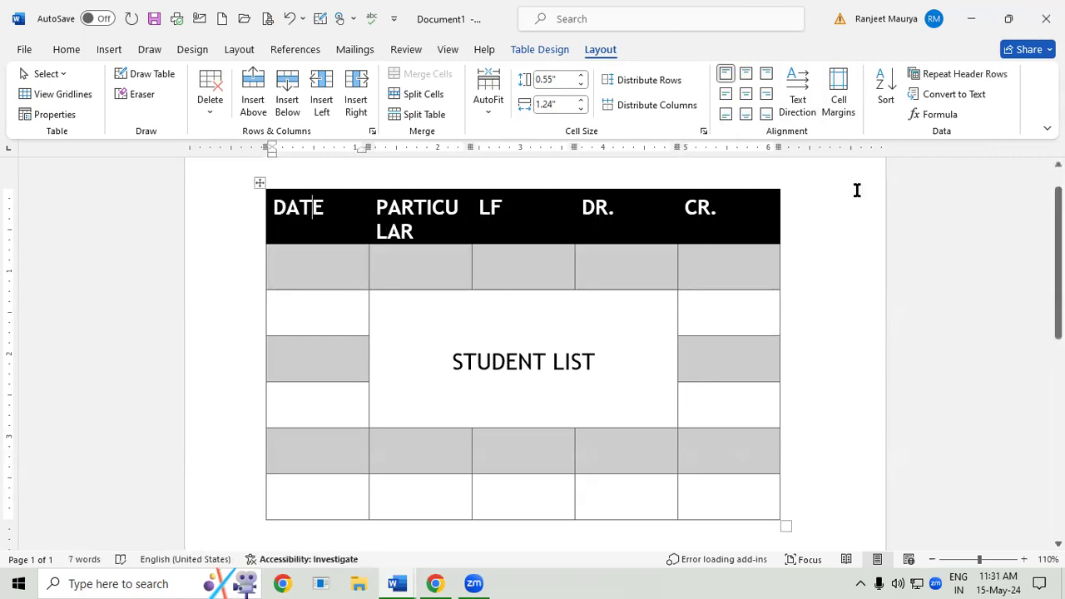
{"action": "left_click", "coordinate": [839, 94]}
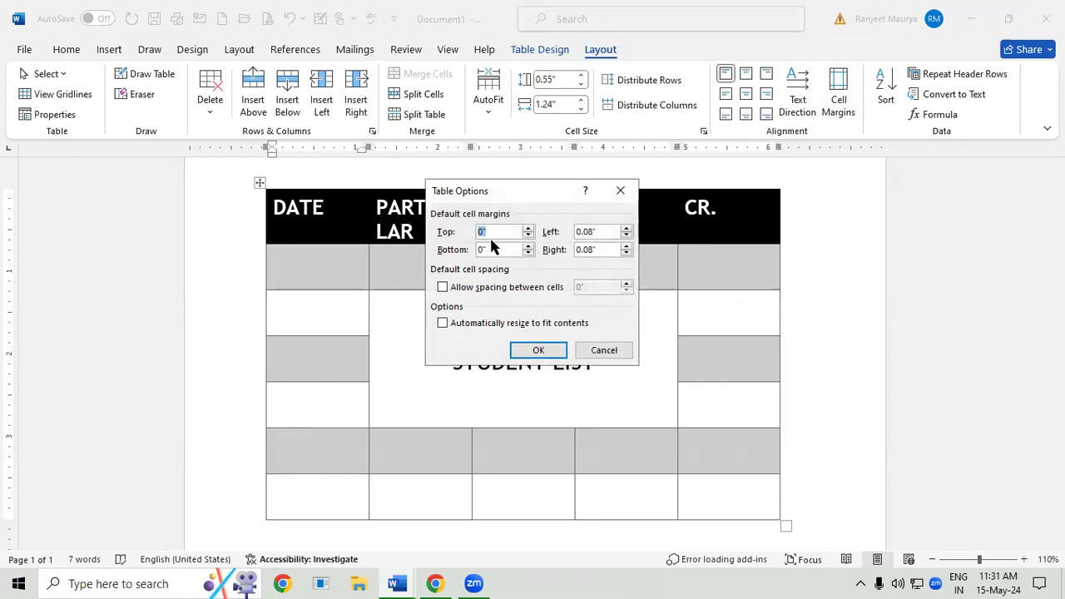
{"action": "type", "text": "2"}
{"action": "type", "text": "0.8"}
{"action": "double_click", "coordinate": [481, 249]}
{"action": "type", "text": "0."}
{"action": "left_click", "coordinate": [547, 349]}
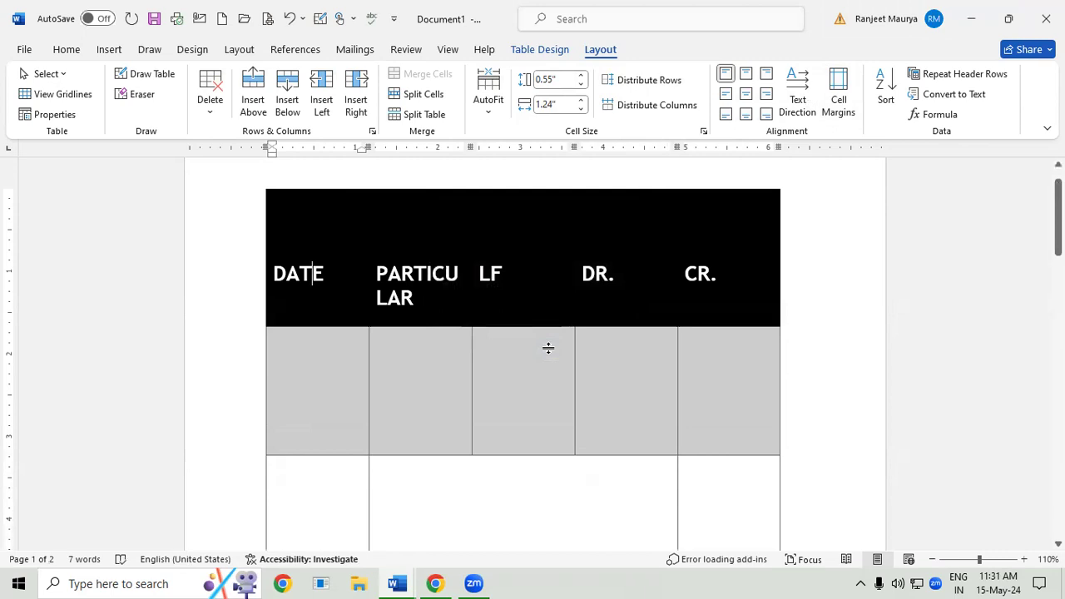
- Undo the cell margin, text direction, alignment and font size changes back to the small STUDENT LIST text
{"action": "left_click", "coordinate": [331, 273]}
{"action": "key", "text": "ctrl+z"}
{"action": "key", "text": "ctrl+z"}
{"action": "key", "text": "ctrl+z"}
{"action": "key", "text": "ctrl+z"}
{"action": "key", "text": "ctrl+z"}
{"action": "key", "text": "ctrl+z"}
{"action": "key", "text": "ctrl+z"}
{"action": "key", "text": "ctrl+z"}
{"action": "key", "text": "ctrl+z"}
{"action": "key", "text": "ctrl+z"}
{"action": "key", "text": "ctrl+z"}
{"action": "key", "text": "ctrl+z"}
{"action": "key", "text": "ctrl+z"}
{"action": "key", "text": "ctrl+z"}
{"action": "key", "text": "ctrl+z"}
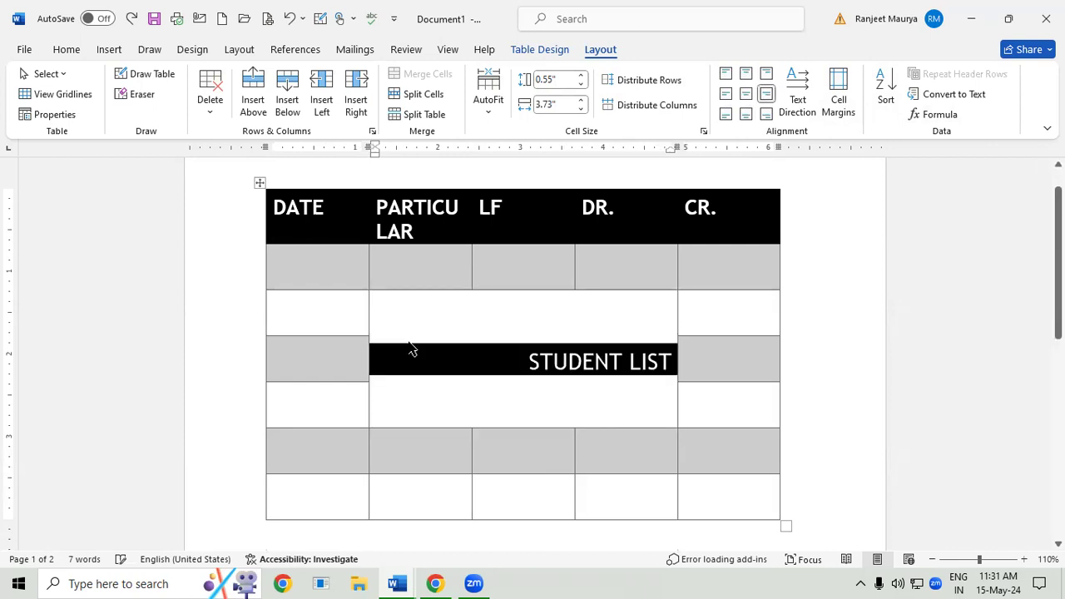
{"action": "key", "text": "ctrl+z"}
{"action": "key", "text": "ctrl+z"}
{"action": "key", "text": "ctrl+z"}
{"action": "key", "text": "ctrl+z"}
{"action": "key", "text": "ctrl+z"}
{"action": "key", "text": "ctrl+z"}
{"action": "key", "text": "ctrl+z"}
{"action": "key", "text": "ctrl+z"}
{"action": "key", "text": "ctrl+z"}
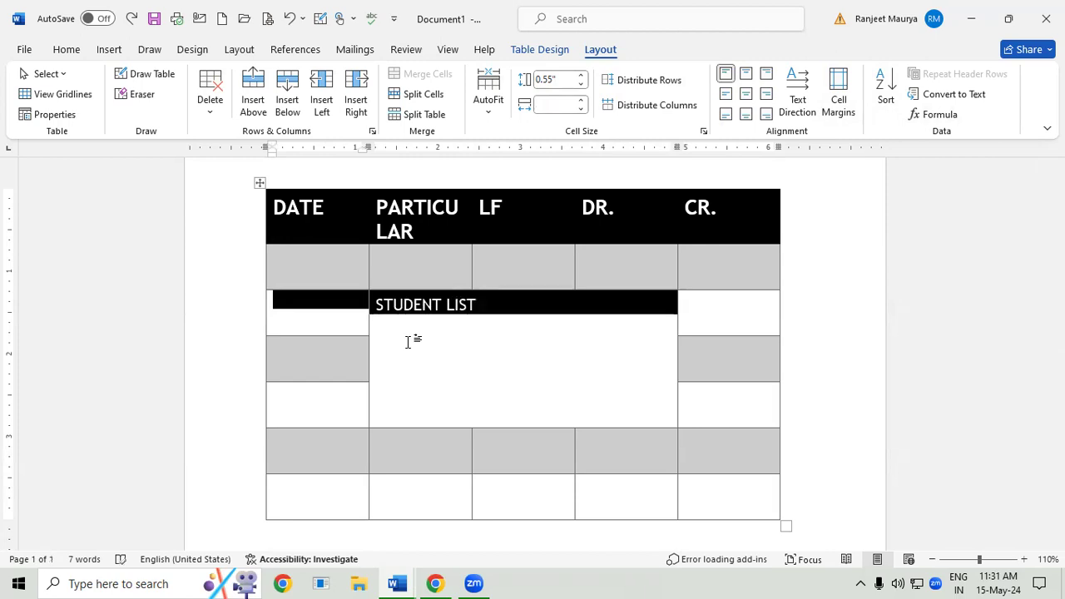
- Undo the STUDENT LIST merge, the even distribution, the column fitting and the tall row below the headings
{"action": "key", "text": "ctrl+z"}
{"action": "key", "text": "ctrl+z"}
{"action": "key", "text": "ctrl+z"}
{"action": "key", "text": "ctrl+z"}
{"action": "key", "text": "ctrl+z"}
{"action": "key", "text": "ctrl+z"}
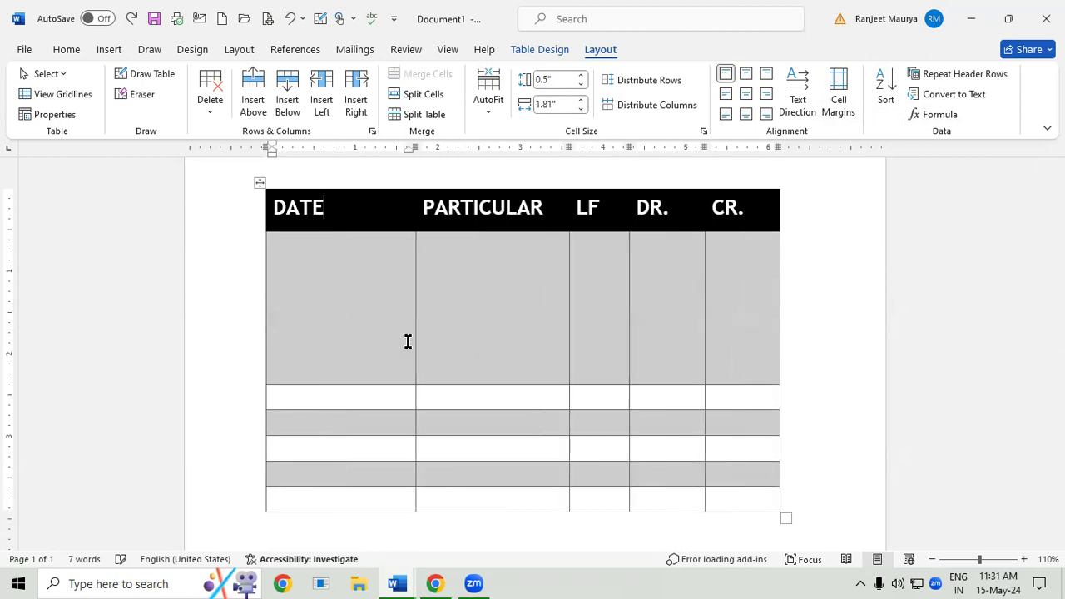
{"action": "key", "text": "ctrl+z"}
{"action": "key", "text": "ctrl+z"}
{"action": "key", "text": "ctrl+z"}
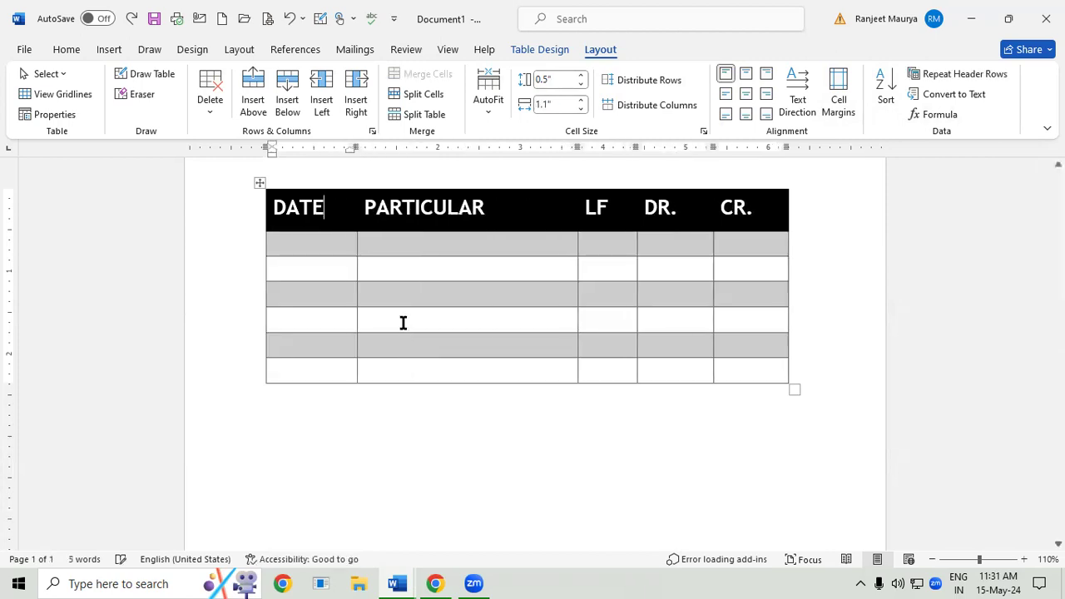
- Fill the six cells below the DATE heading with sample first names in unsorted order
{"action": "left_click", "coordinate": [278, 248]}
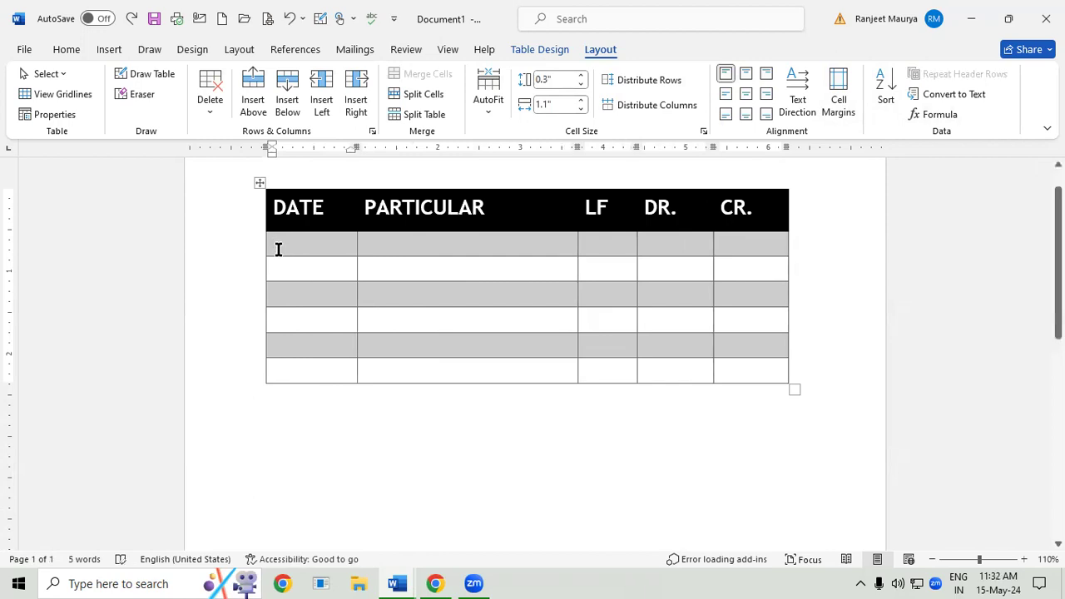
{"action": "type", "text": "KIRAN"}
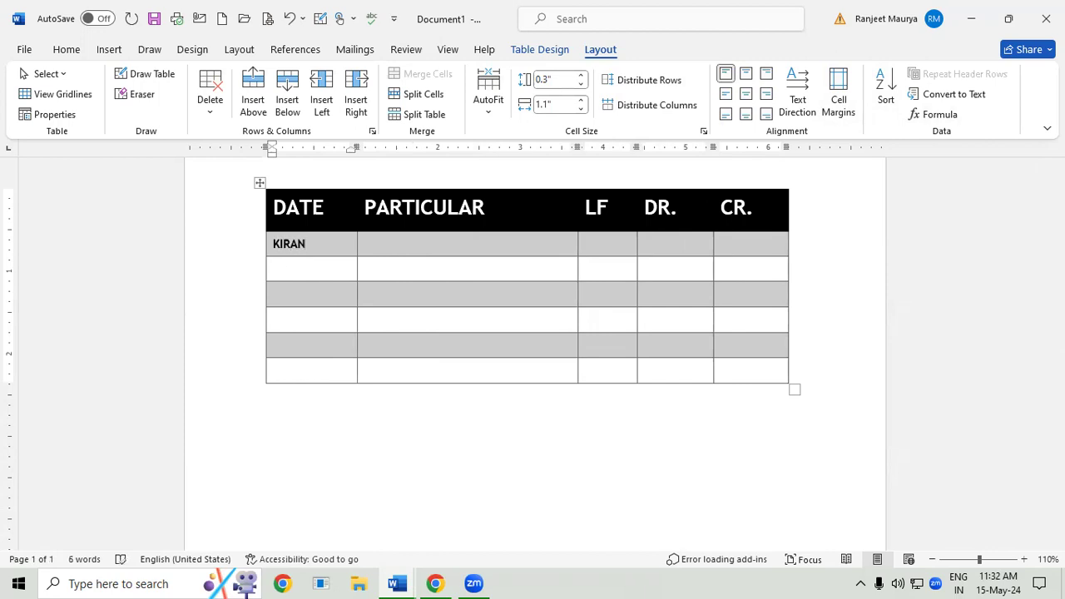
{"action": "key", "text": "Down"}
{"action": "type", "text": "ZAKIR"}
{"action": "key", "text": "Down"}
{"action": "type", "text": "AMA"}
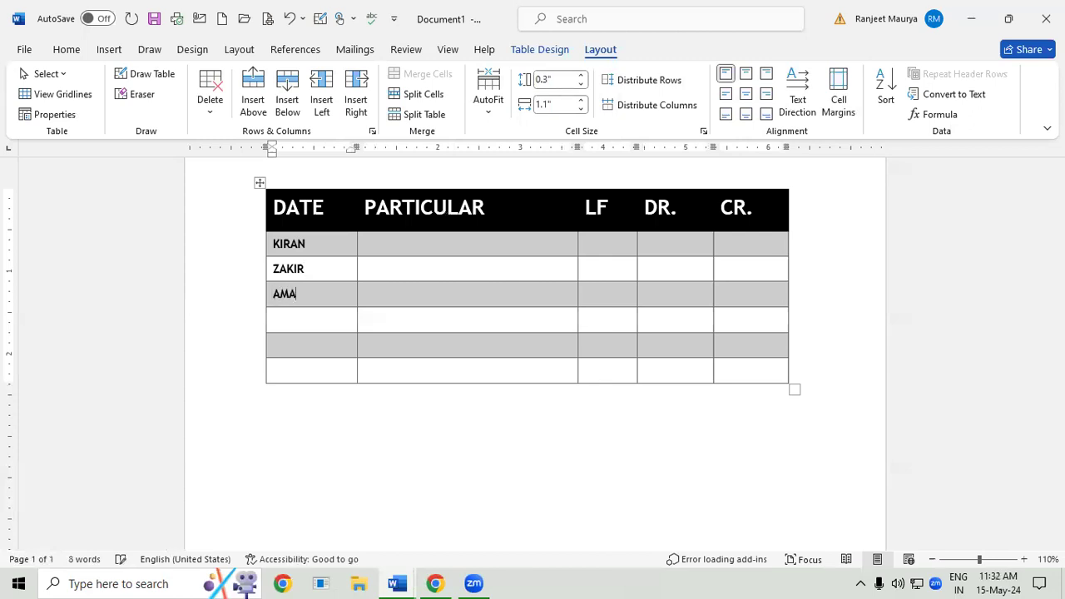
{"action": "type", "text": "NVIVEK"}
{"action": "key", "text": "Down"}
{"action": "type", "text": "IMARAN"}
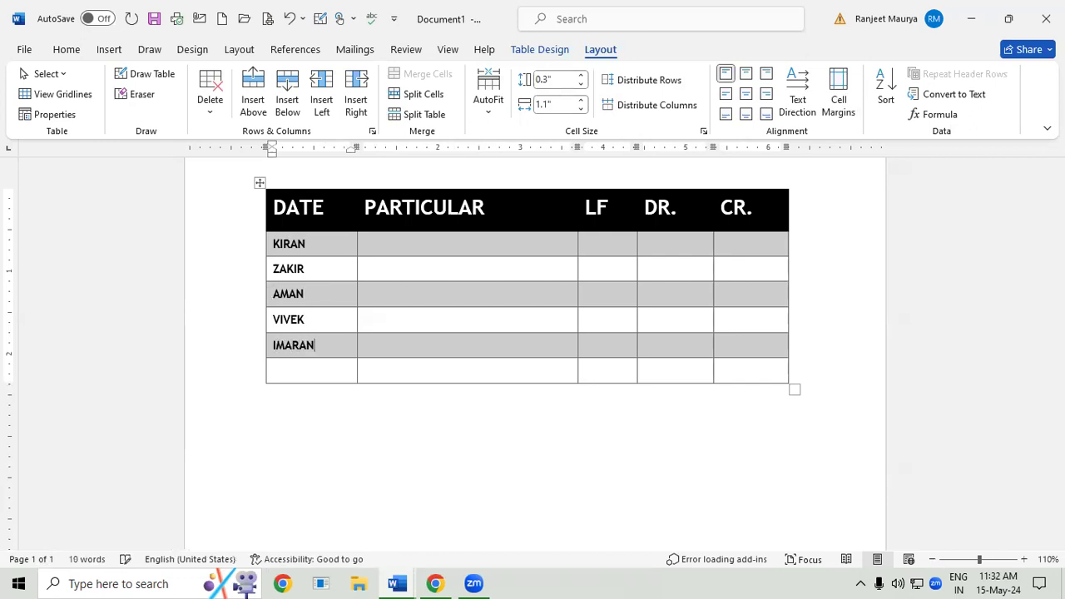
{"action": "type", "text": "RAJAN"}
- Clear all the heading texts while keeping the row, and enter a sample first name in its first cell
{"action": "left_click_drag", "start_coordinate": [273, 247], "coordinate": [317, 366]}
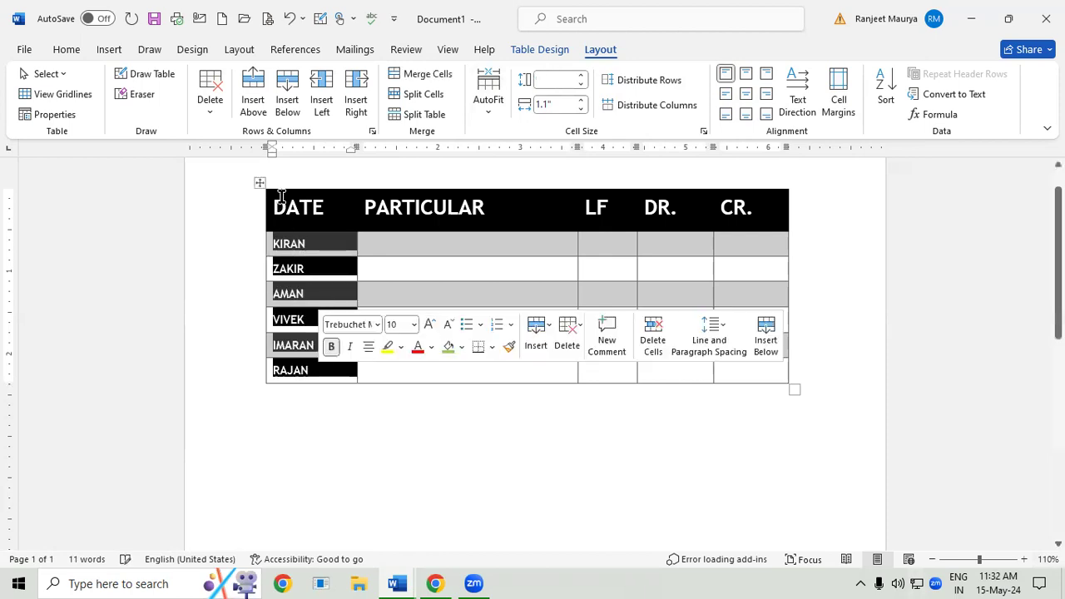
{"action": "left_click_drag", "start_coordinate": [274, 206], "coordinate": [751, 223]}
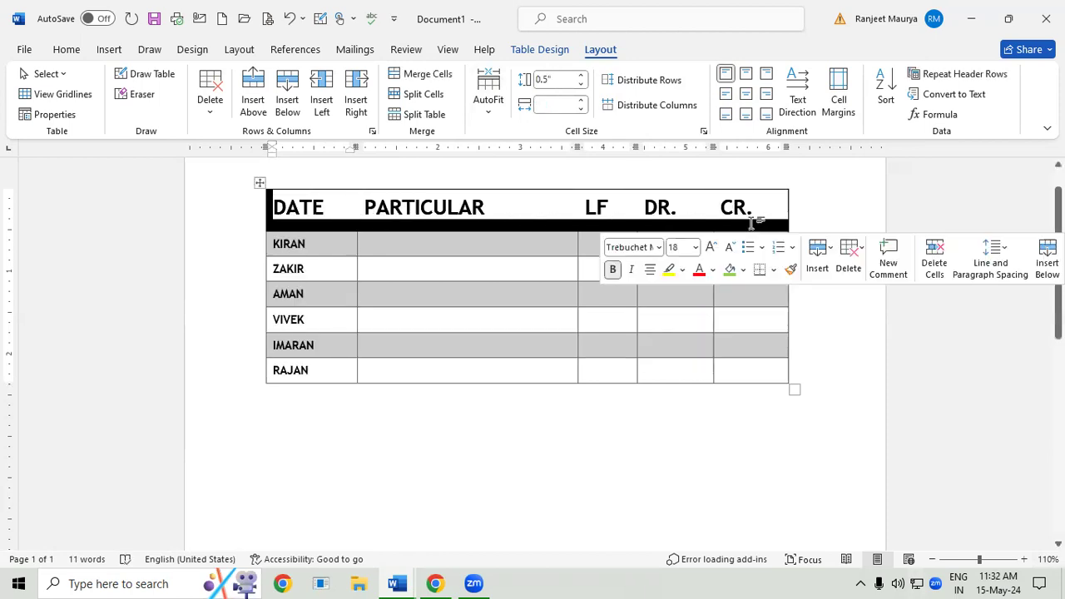
{"action": "key", "text": "BackSpace"}
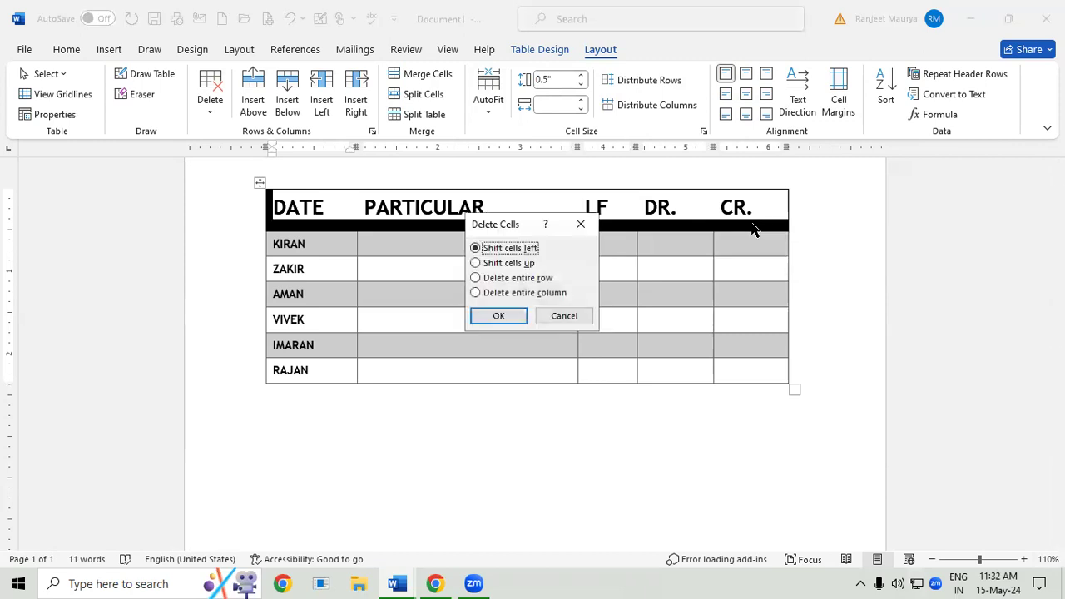
{"action": "left_click", "coordinate": [586, 223]}
{"action": "key", "text": "Delete"}
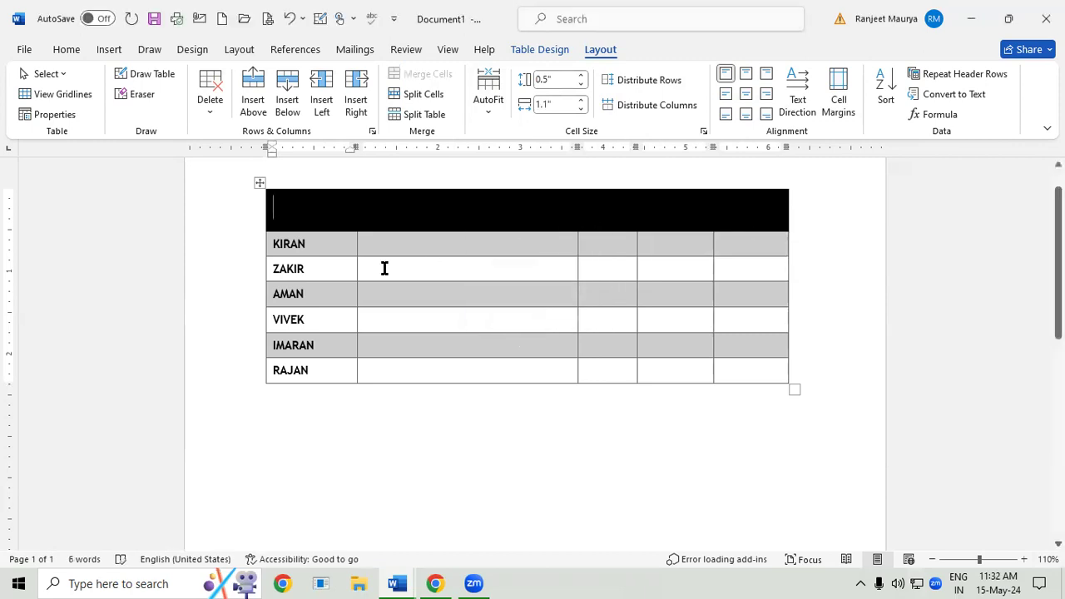
{"action": "type", "text": "KARAN"}
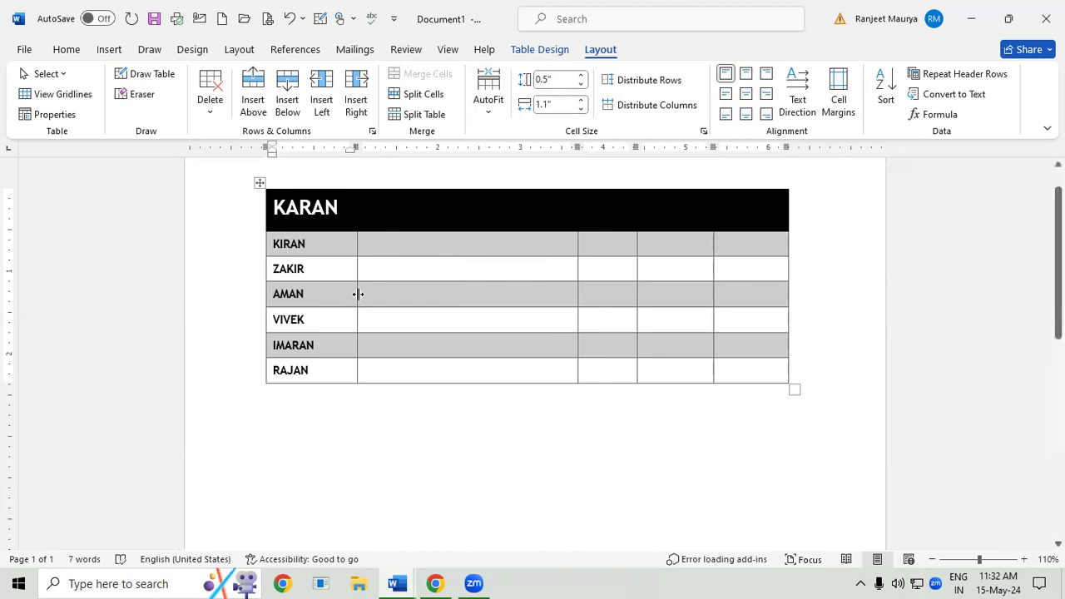
- Sort the first column of names as text in descending order, keeping the top row as header
{"action": "left_click", "coordinate": [411, 300]}
{"action": "left_click_drag", "start_coordinate": [278, 202], "coordinate": [297, 381]}
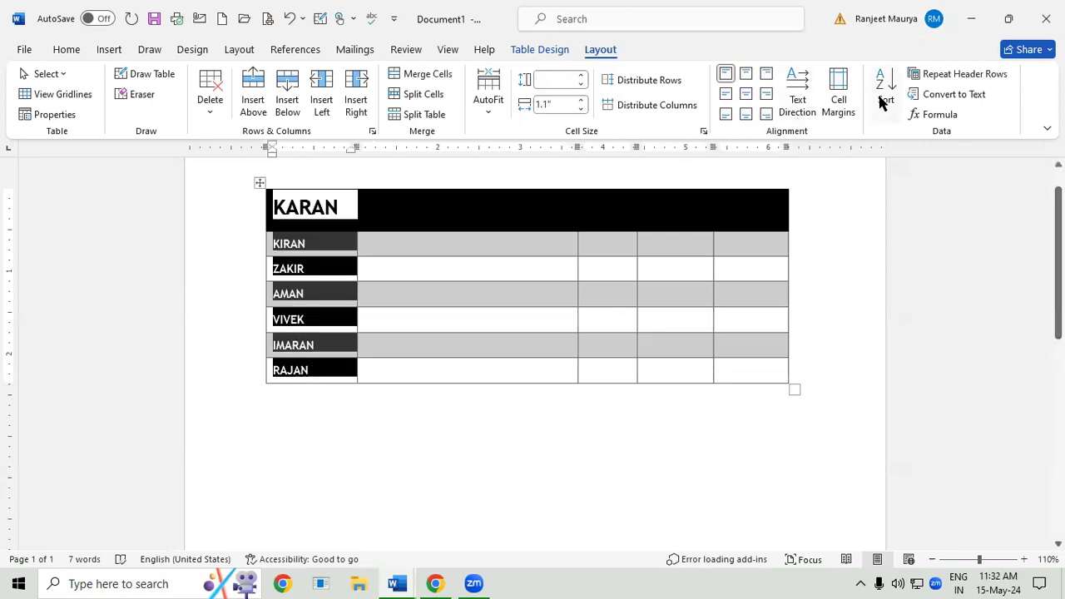
{"action": "left_click", "coordinate": [881, 100]}
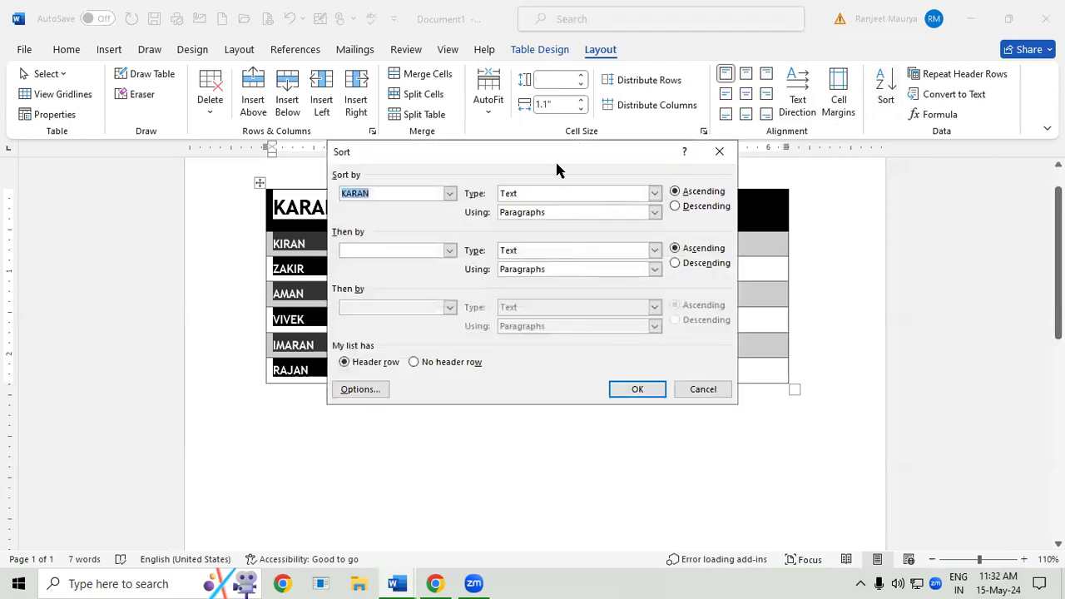
{"action": "left_click_drag", "start_coordinate": [563, 153], "coordinate": [687, 132]}
{"action": "left_click", "coordinate": [798, 184]}
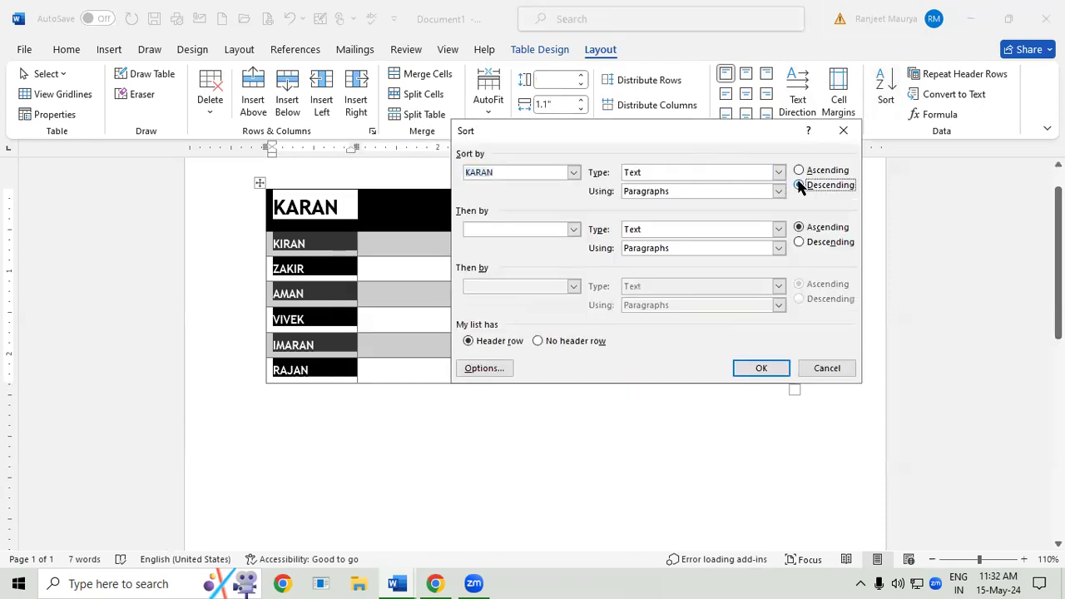
{"action": "left_click", "coordinate": [760, 368]}
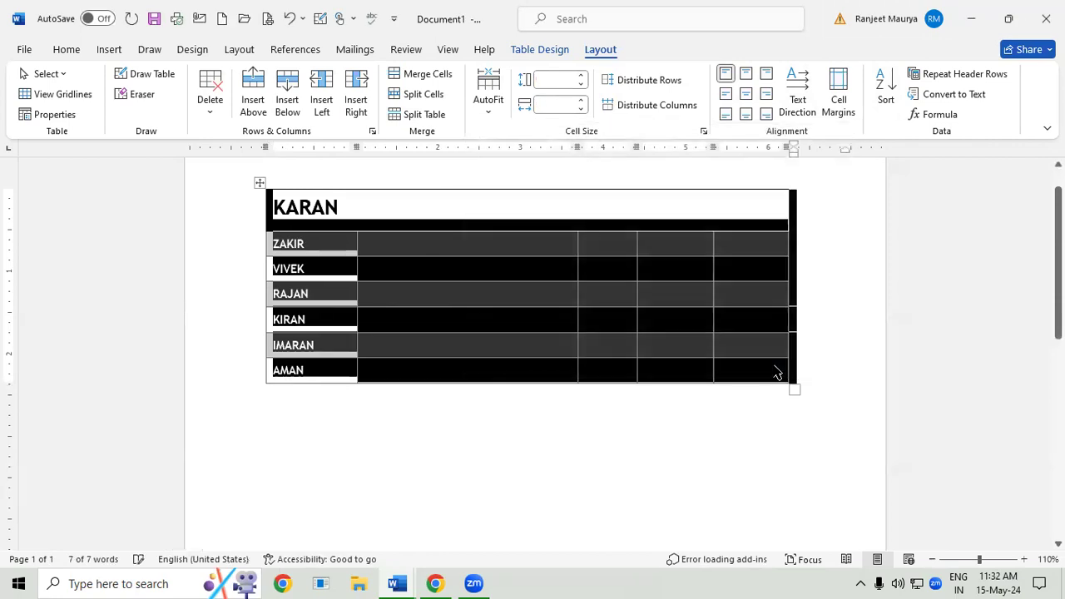
- Sort the table's names in ascending order, keeping the top row as header, and deselect the table
{"action": "left_click", "coordinate": [883, 91]}
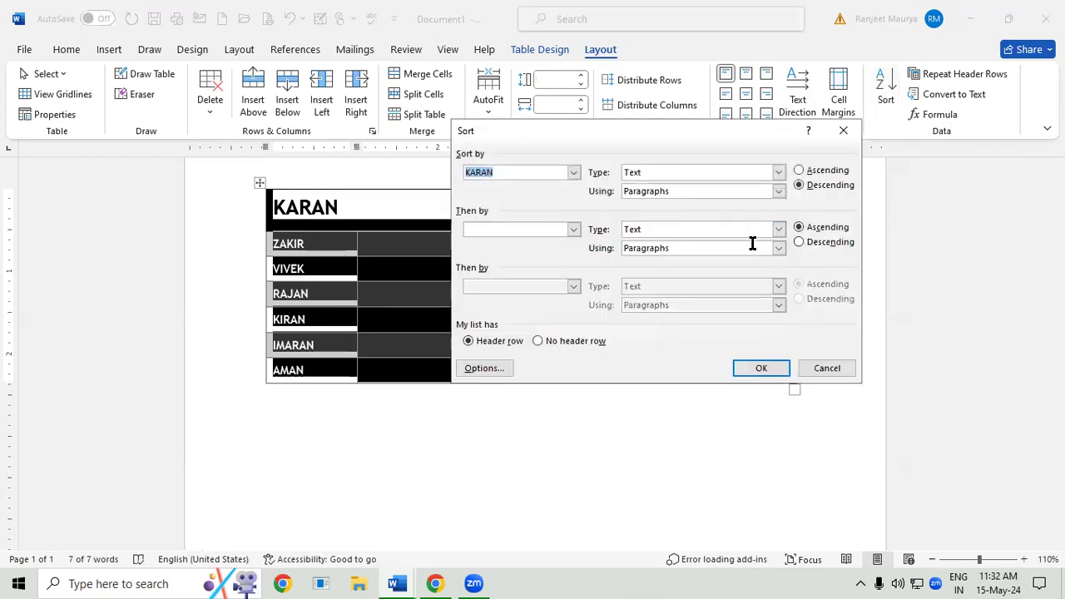
{"action": "left_click", "coordinate": [798, 170]}
{"action": "left_click", "coordinate": [782, 369]}
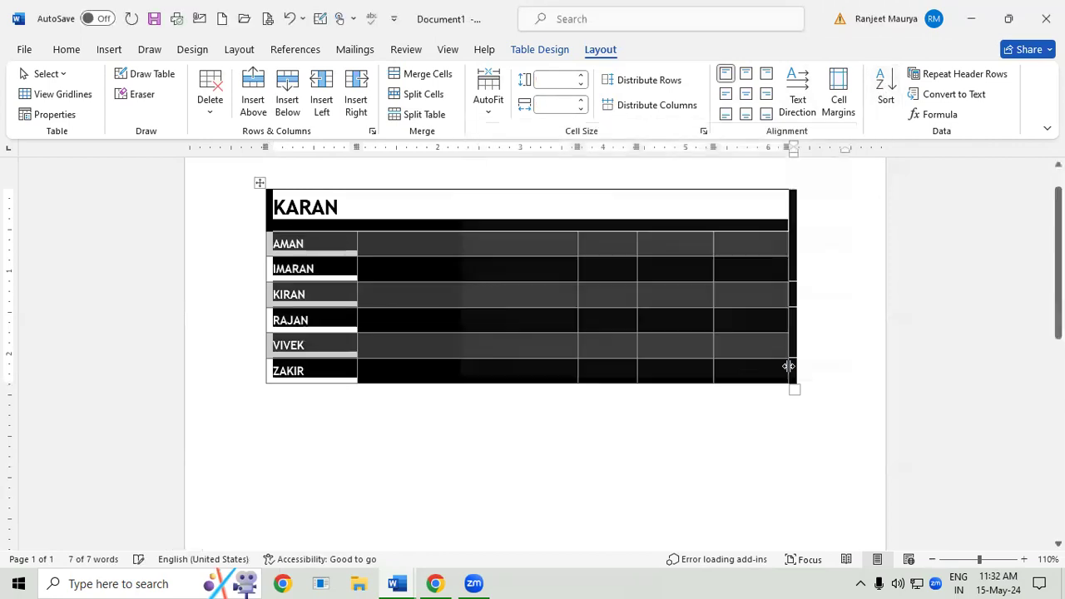
{"action": "left_click", "coordinate": [603, 317]}
- Create a new blank document, insert a table of 10 columns and 5 rows, and enlarge it vertically to make the rows taller
{"action": "key", "text": "ctrl+n"}
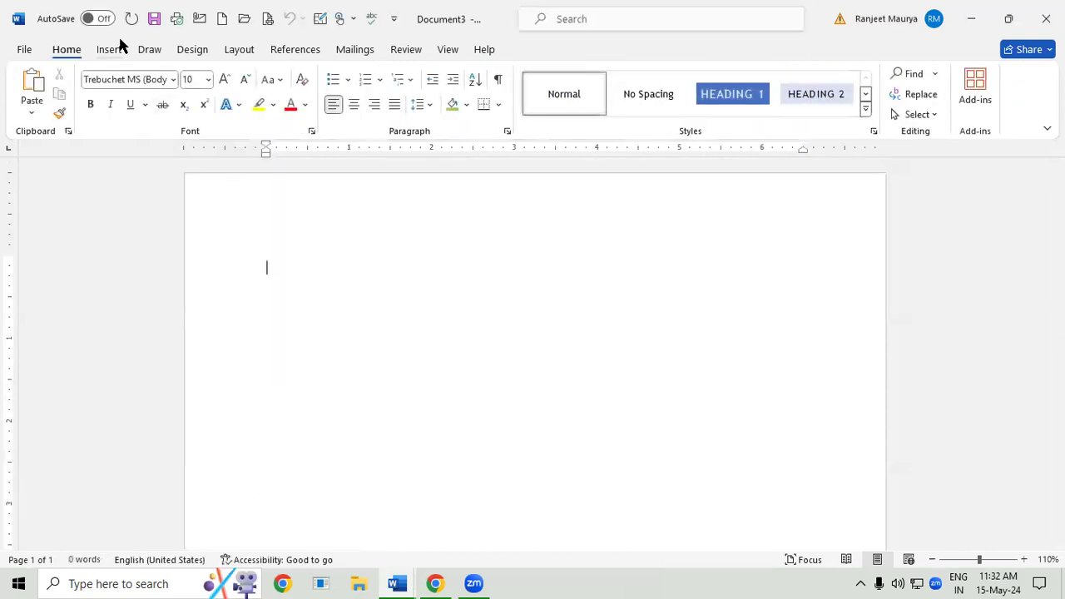
{"action": "left_click", "coordinate": [110, 50]}
{"action": "left_click", "coordinate": [129, 104]}
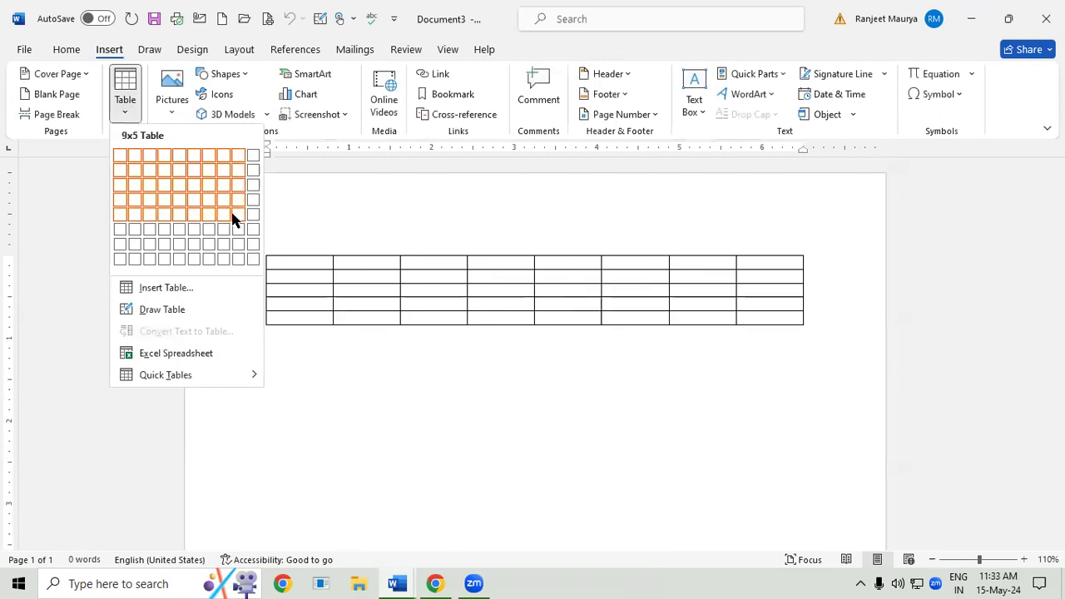
{"action": "left_click", "coordinate": [247, 216]}
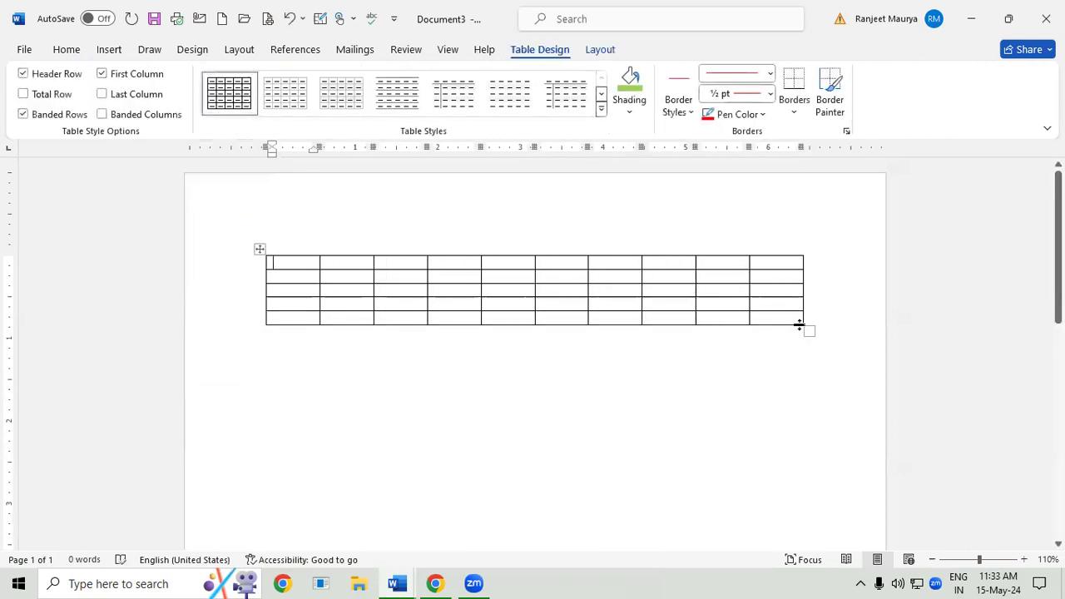
{"action": "left_click_drag", "start_coordinate": [808, 330], "coordinate": [805, 385]}
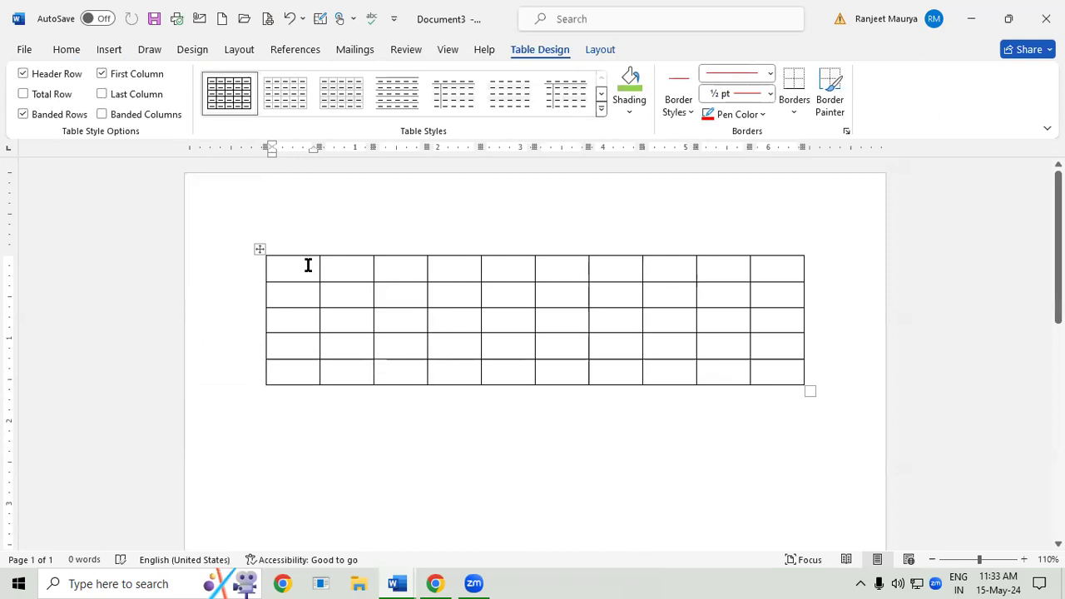
- Fill the five cells of the table's first column with sample first names in unsorted order
{"action": "type", "text": "AMAN"}
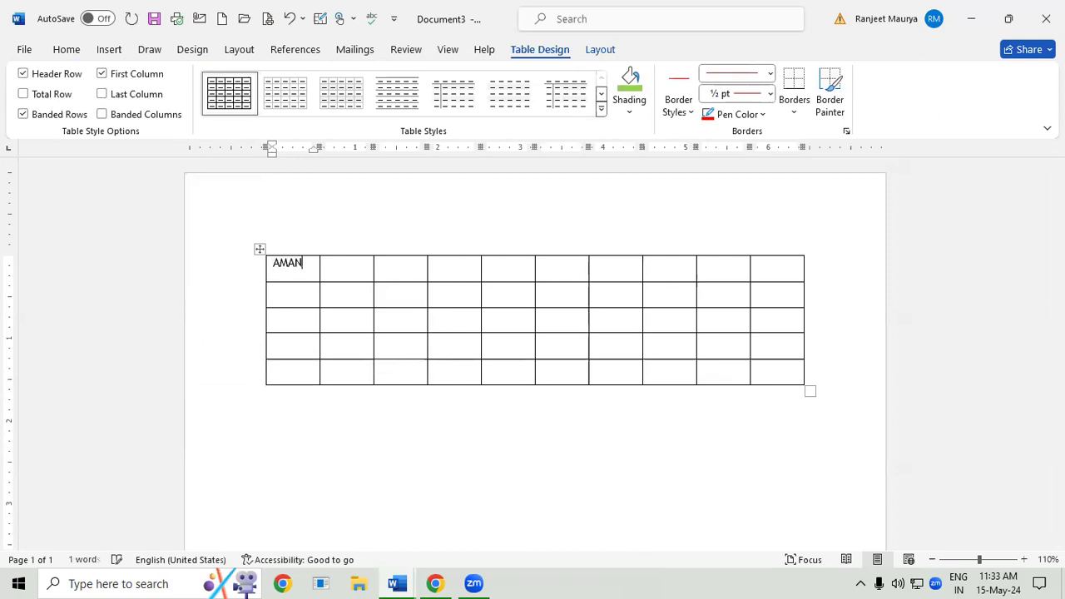
{"action": "left_click", "coordinate": [273, 289]}
{"action": "type", "text": "ZAKIR"}
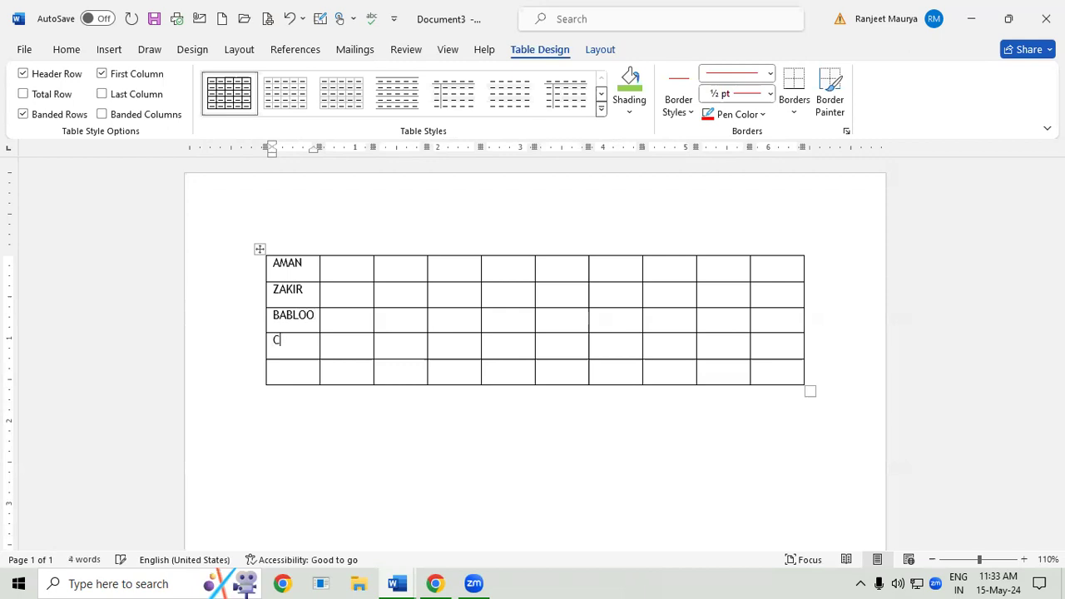
{"action": "type", "text": "DAN"}
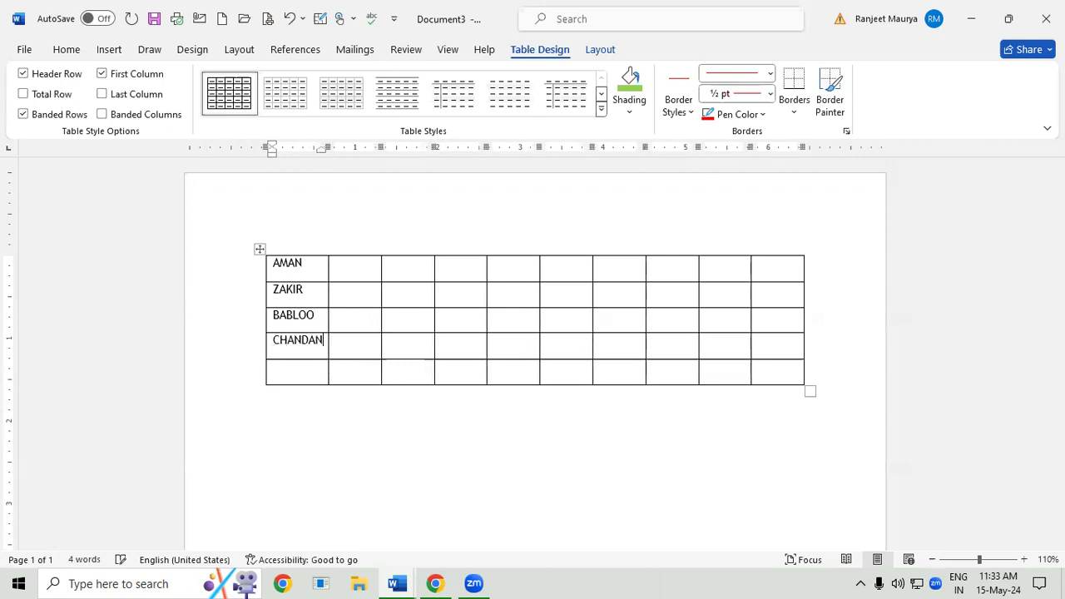
{"action": "left_click", "coordinate": [306, 371]}
{"action": "type", "text": "VIKASH"}
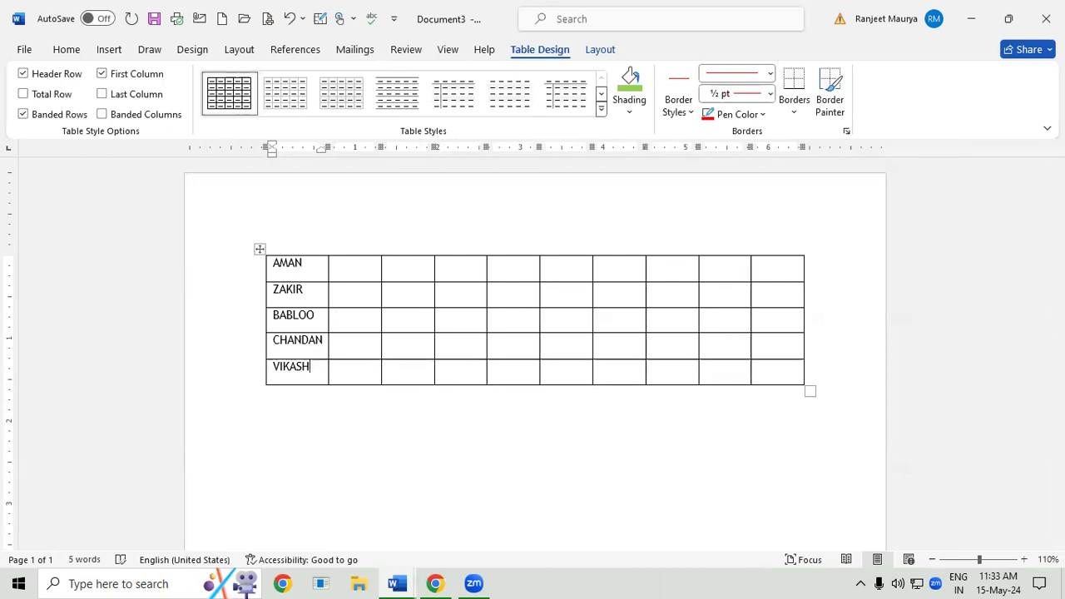
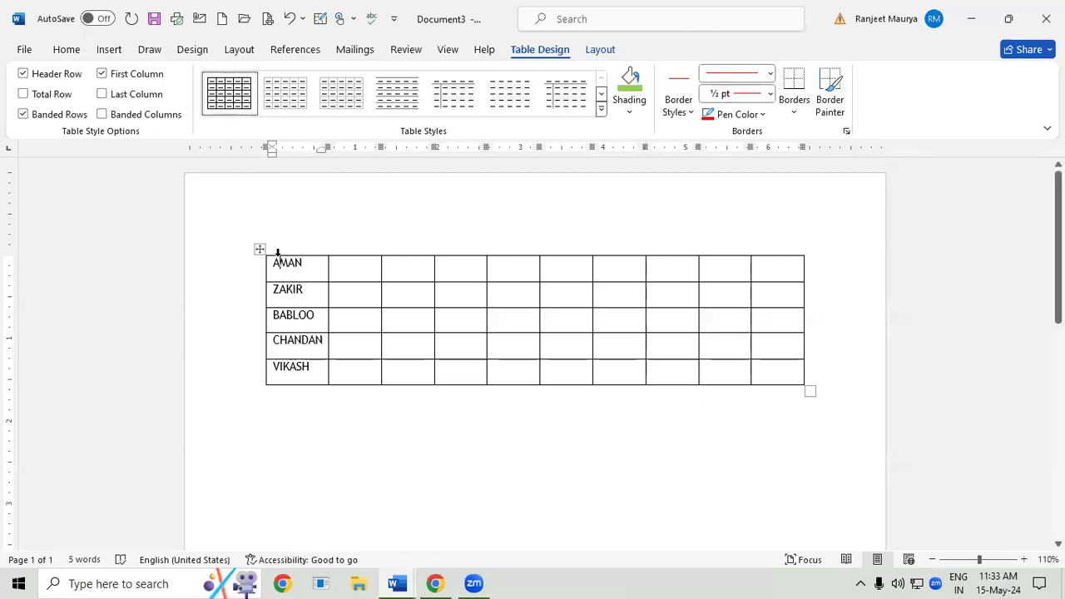
- Enlarge the names in the table's first column to font size 20
{"action": "left_click_drag", "start_coordinate": [277, 261], "coordinate": [304, 374]}
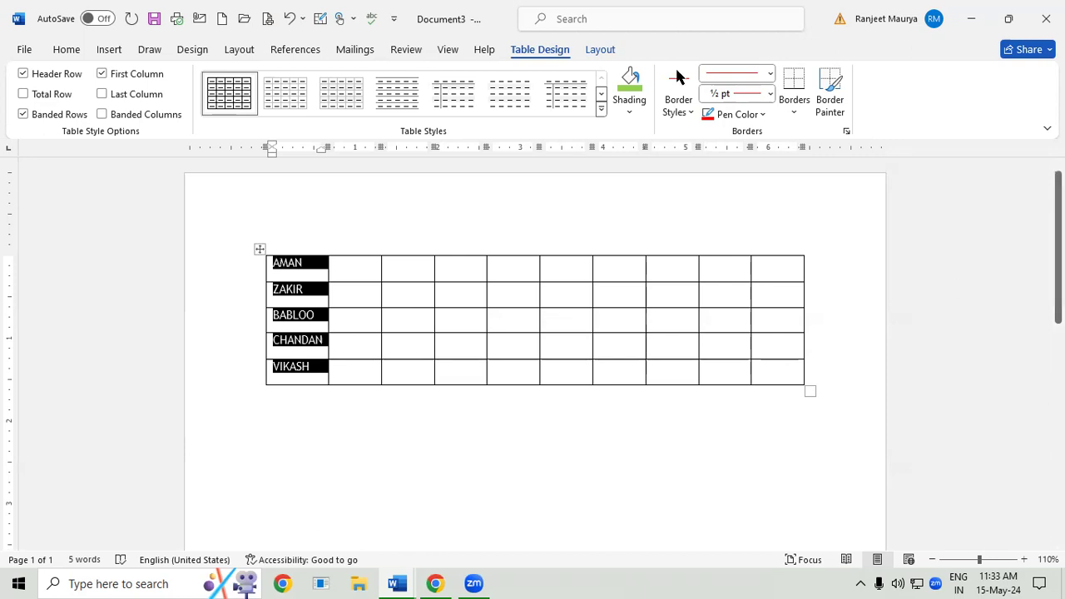
{"action": "left_click", "coordinate": [75, 50]}
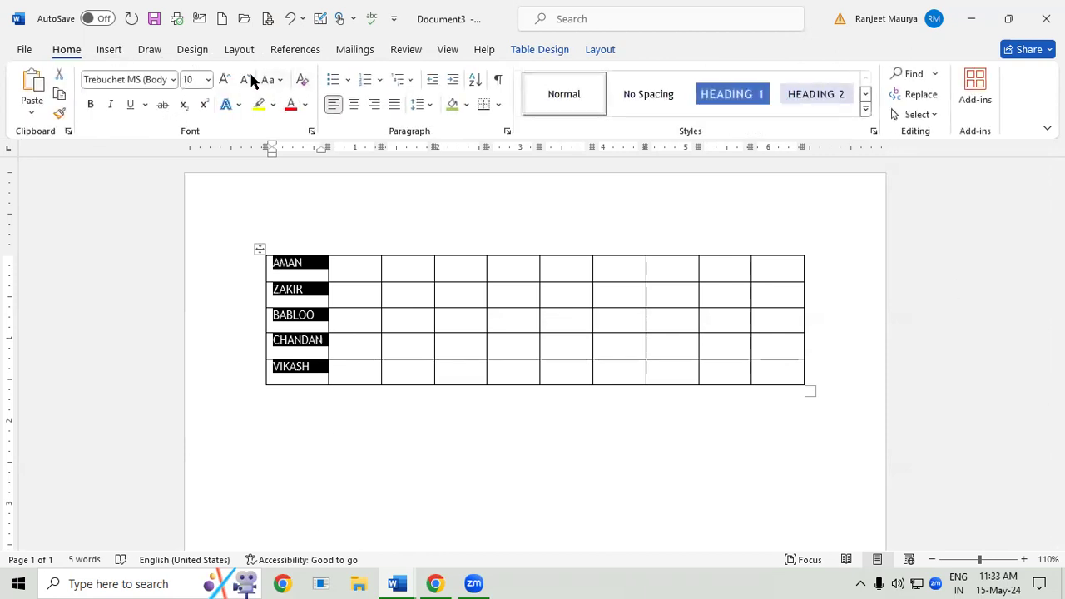
{"action": "left_click", "coordinate": [223, 80]}
{"action": "left_click", "coordinate": [223, 80]}
{"action": "left_click", "coordinate": [223, 80]}
{"action": "left_click", "coordinate": [223, 80]}
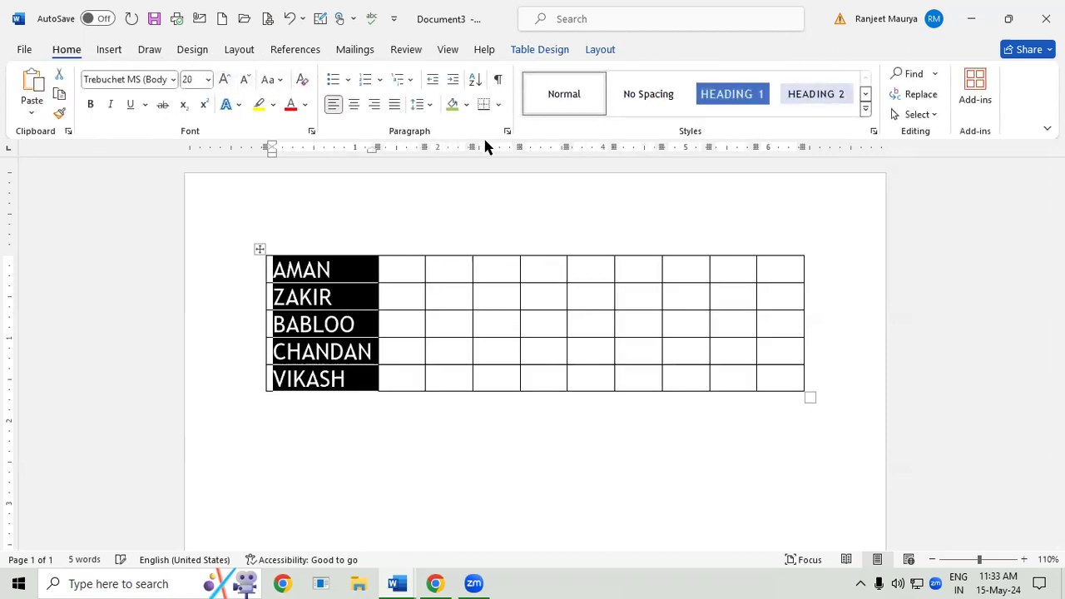
- Try to sort the first column of names as text in descending order with no header row
{"action": "left_click", "coordinate": [601, 49]}
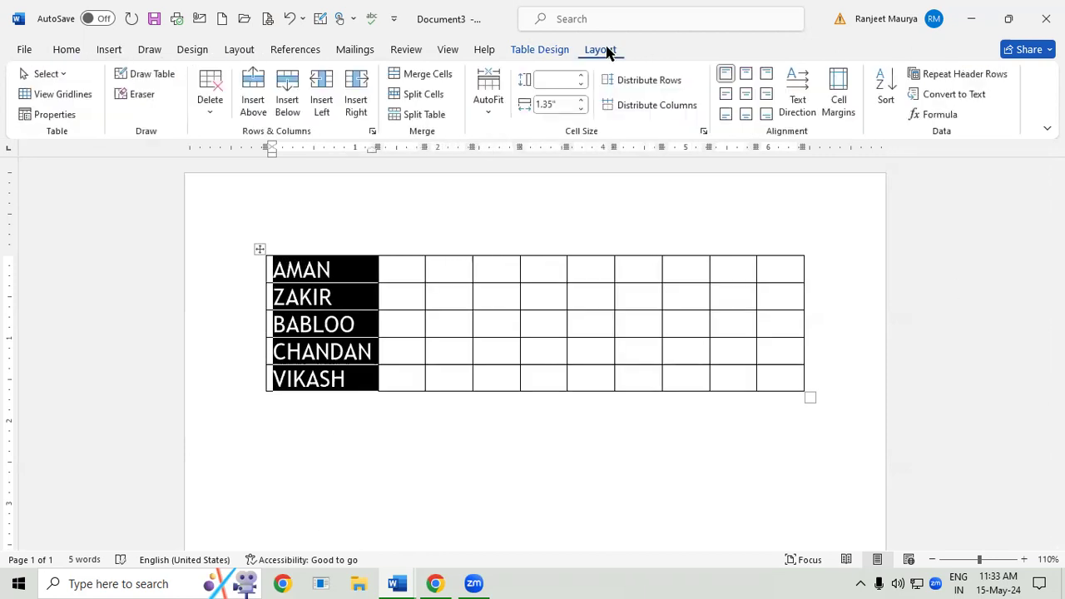
{"action": "left_click", "coordinate": [887, 79]}
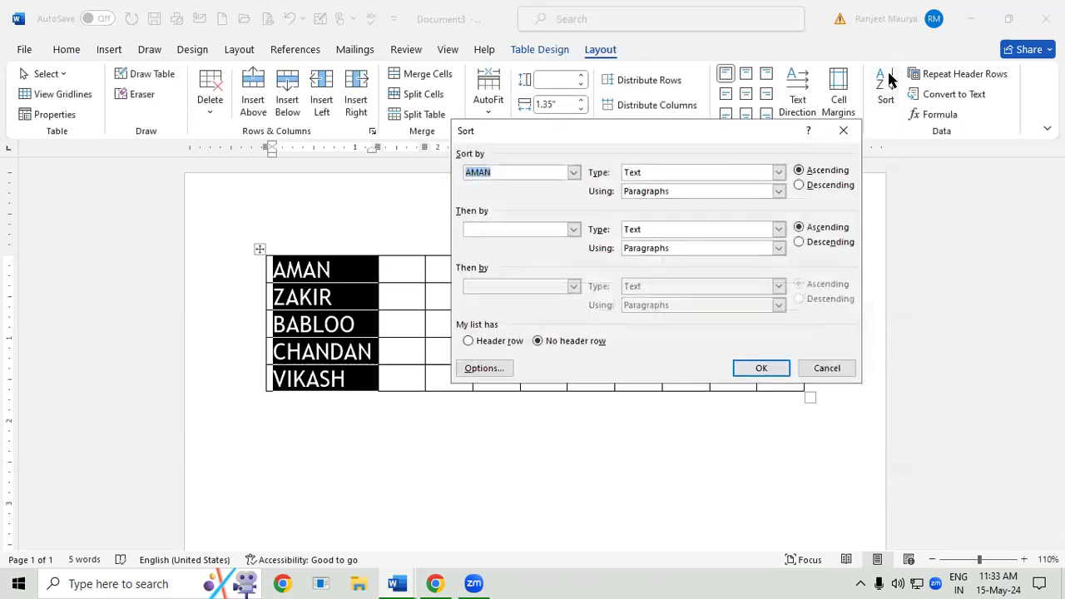
{"action": "left_click", "coordinate": [811, 186]}
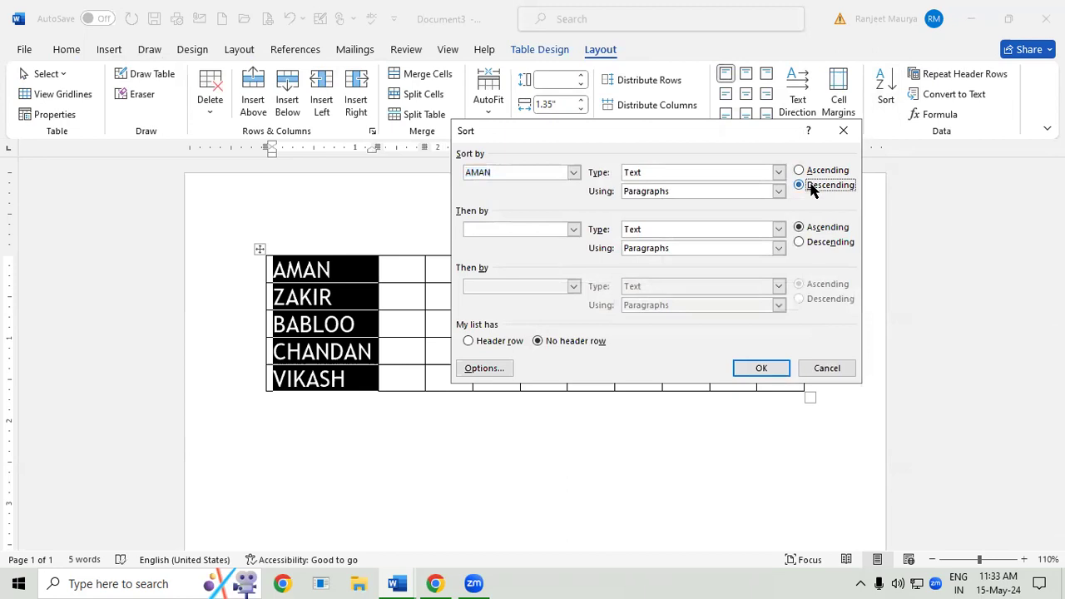
{"action": "left_click", "coordinate": [770, 369]}
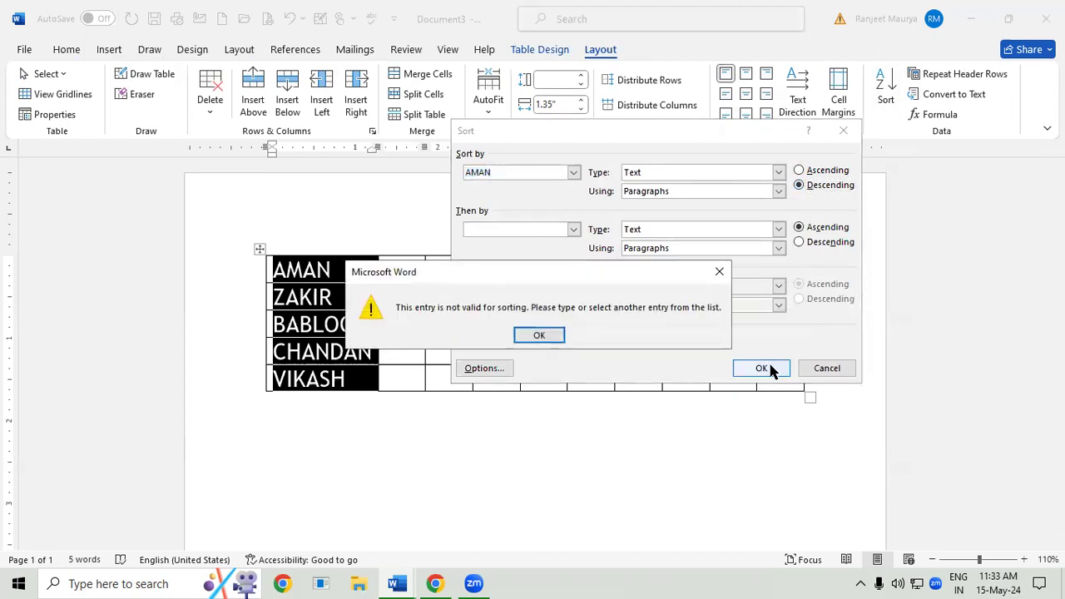
{"action": "left_click", "coordinate": [718, 273]}
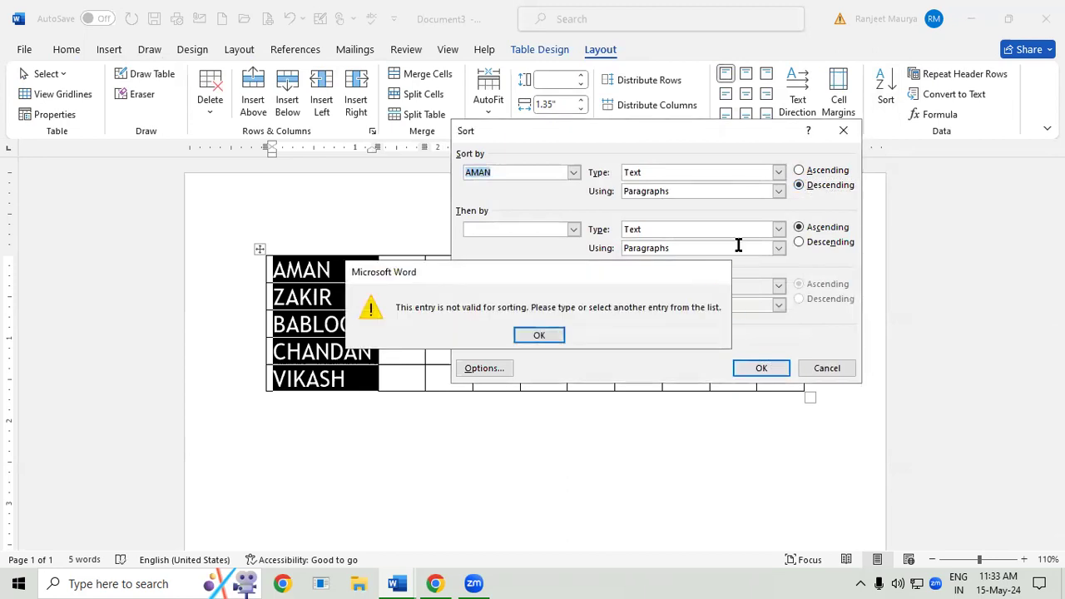
- Retry the sort with the secondary order also set to descending, cancel it, and reselect the names
{"action": "left_click", "coordinate": [804, 243]}
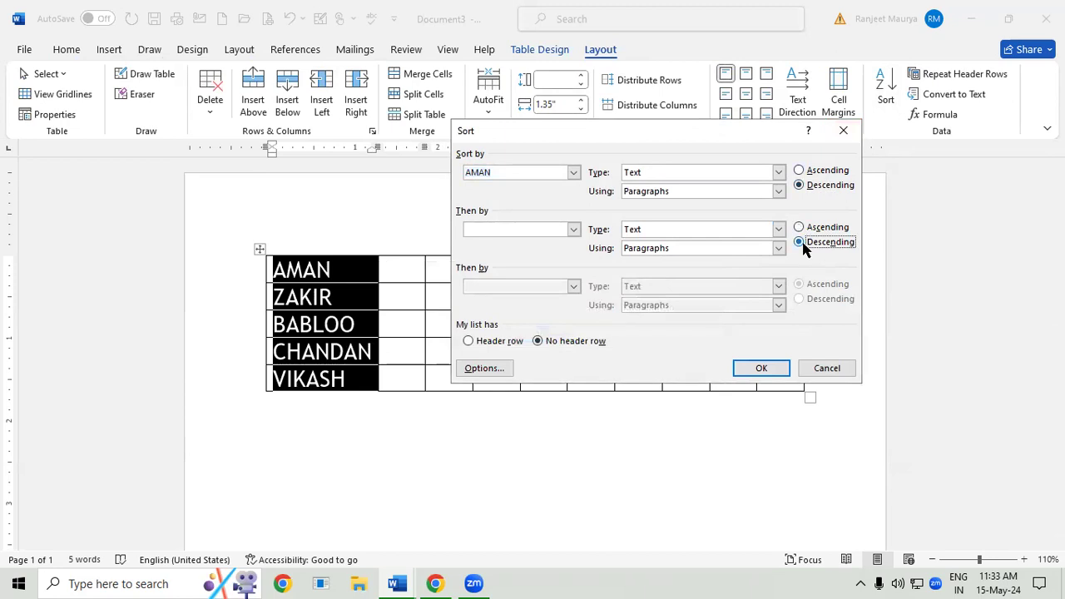
{"action": "left_click", "coordinate": [760, 368]}
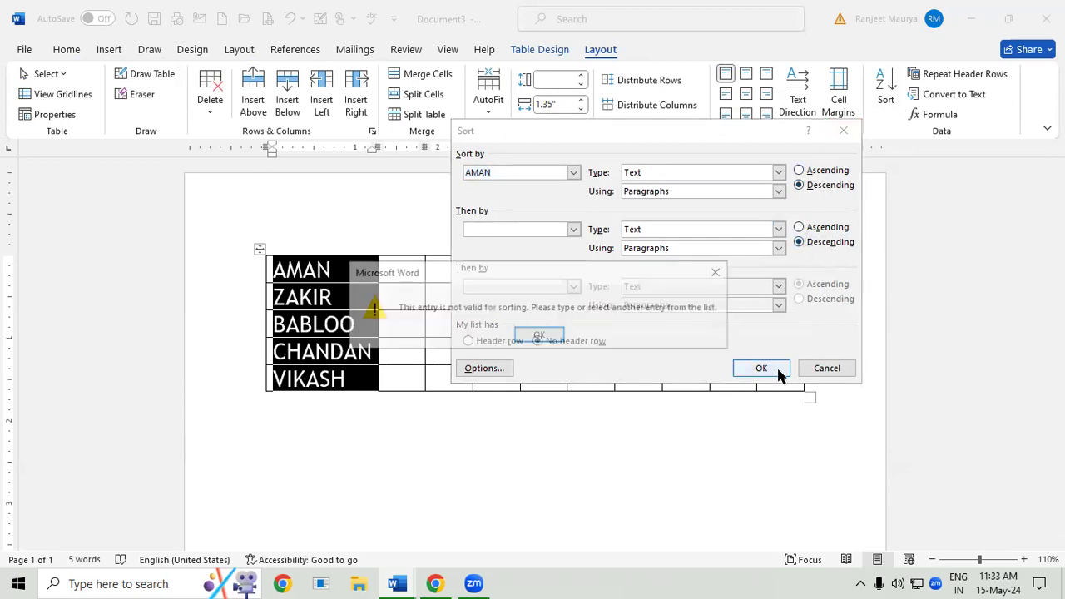
{"action": "left_click", "coordinate": [721, 274]}
{"action": "left_click", "coordinate": [843, 131]}
{"action": "left_click", "coordinate": [624, 323]}
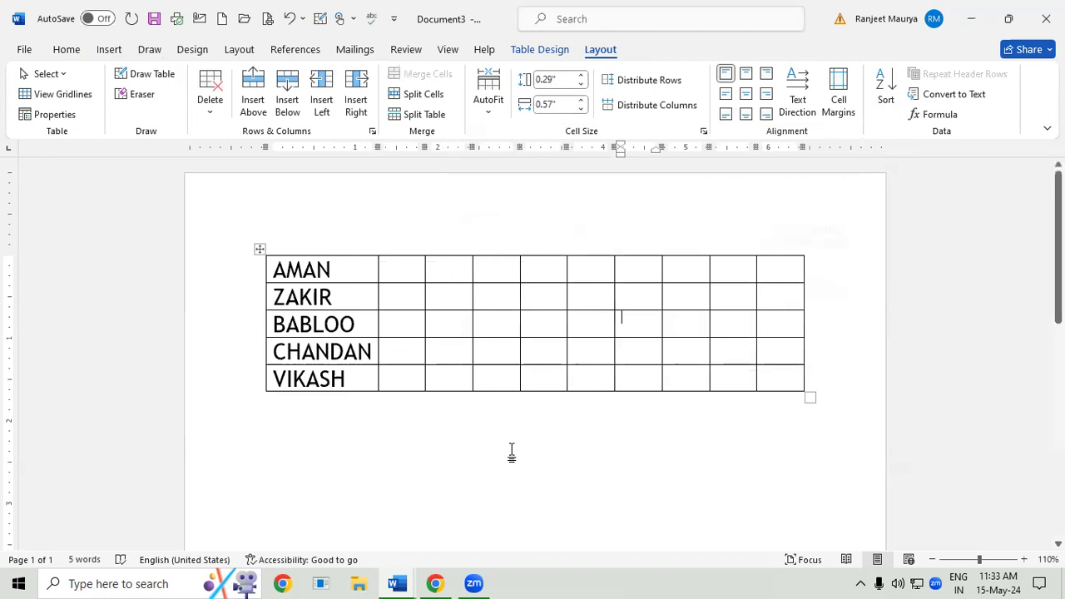
{"action": "left_click", "coordinate": [511, 449]}
{"action": "left_click_drag", "start_coordinate": [274, 268], "coordinate": [347, 352]}
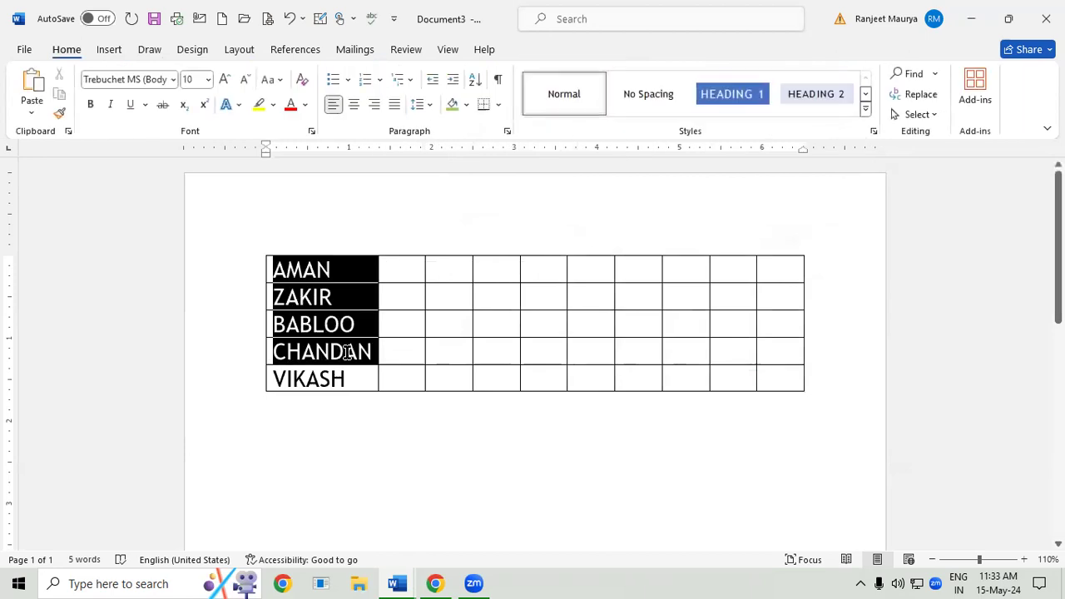
- Close the open Word documents without saving them
{"action": "left_click", "coordinate": [1045, 19]}
{"action": "left_click", "coordinate": [621, 322]}
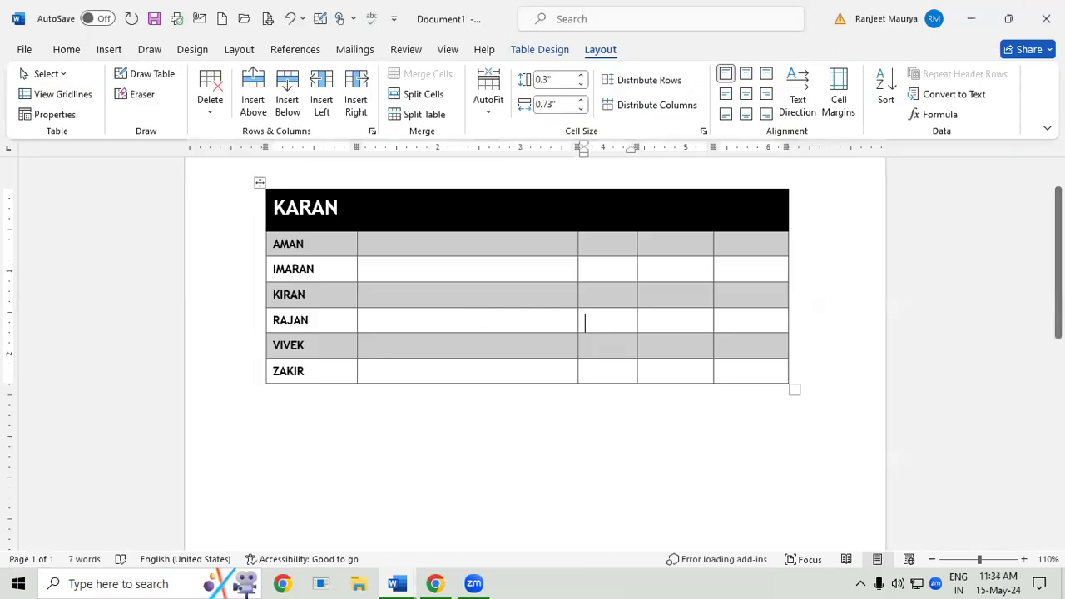
{"action": "left_click", "coordinate": [620, 322]}
{"action": "left_click", "coordinate": [1045, 19]}
{"action": "left_click", "coordinate": [625, 324]}
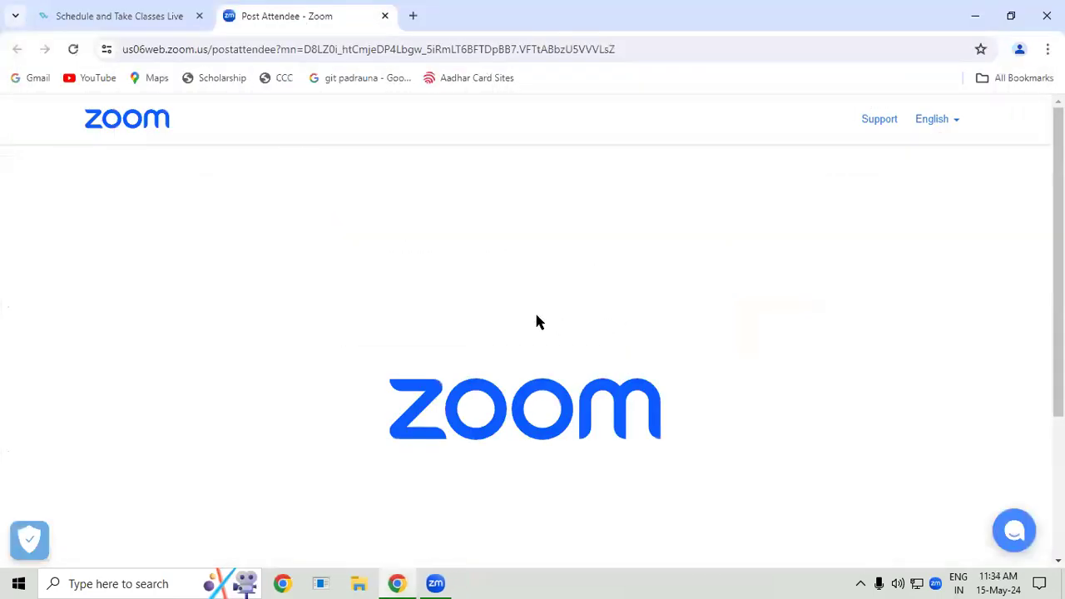
- Relaunch Word and create a new blank document
{"action": "key", "text": "super+r"}
{"action": "left_click", "coordinate": [131, 536]}
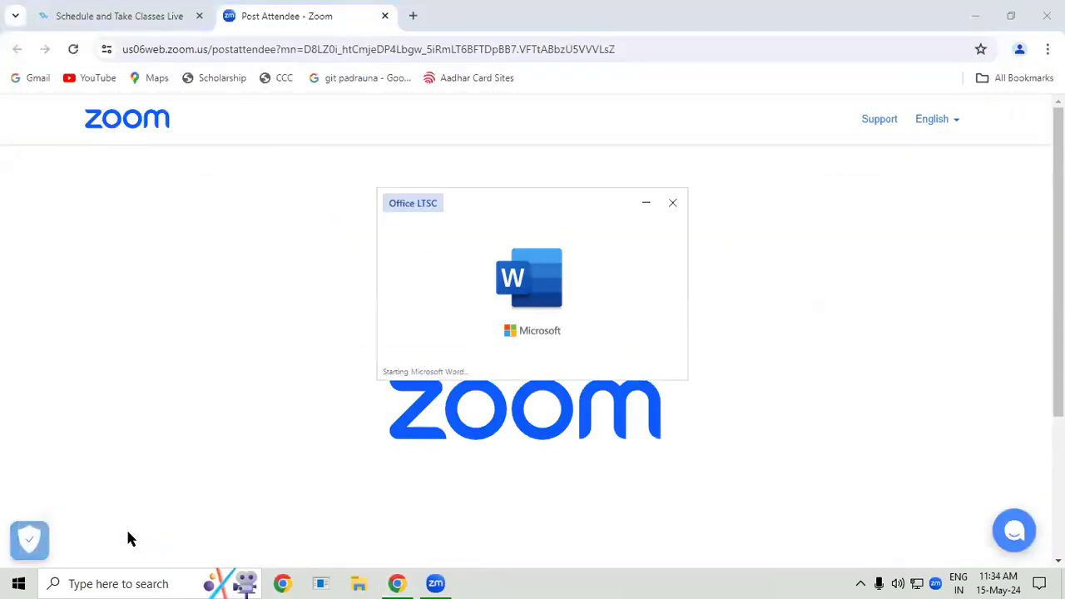
{"action": "left_click", "coordinate": [202, 176]}
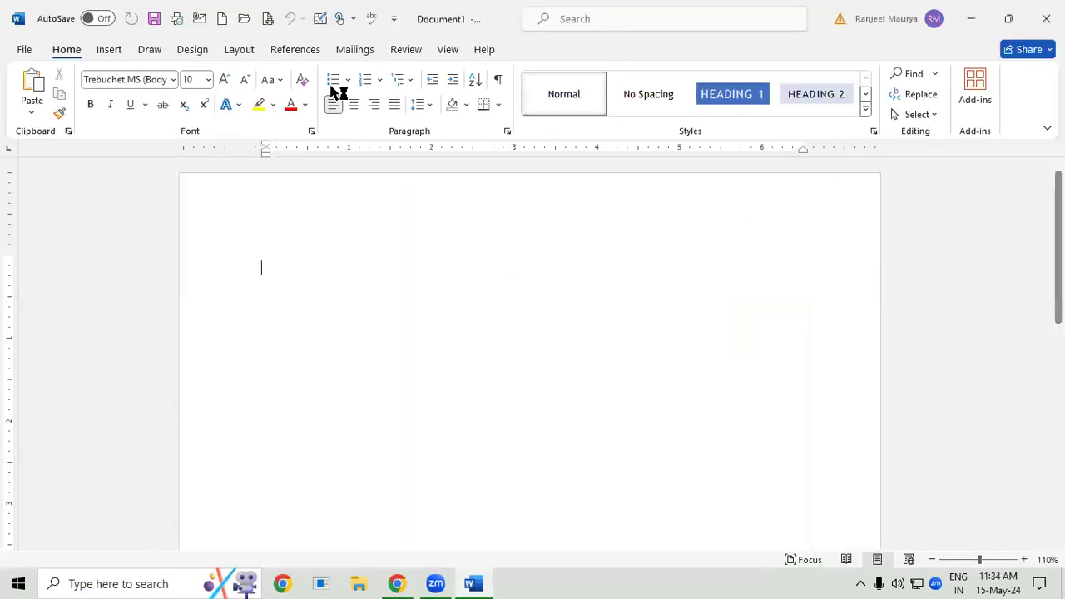
- Insert a table of 4 columns and 5 rows and enlarge it to make the rows taller
{"action": "left_click", "coordinate": [109, 50]}
{"action": "left_click", "coordinate": [125, 90]}
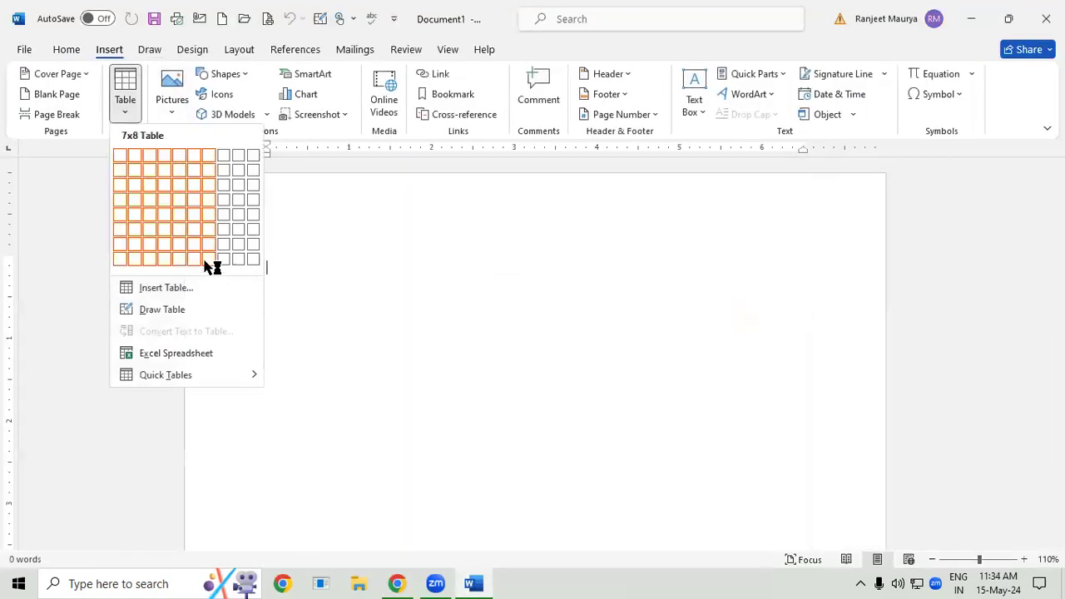
{"action": "left_click", "coordinate": [171, 217]}
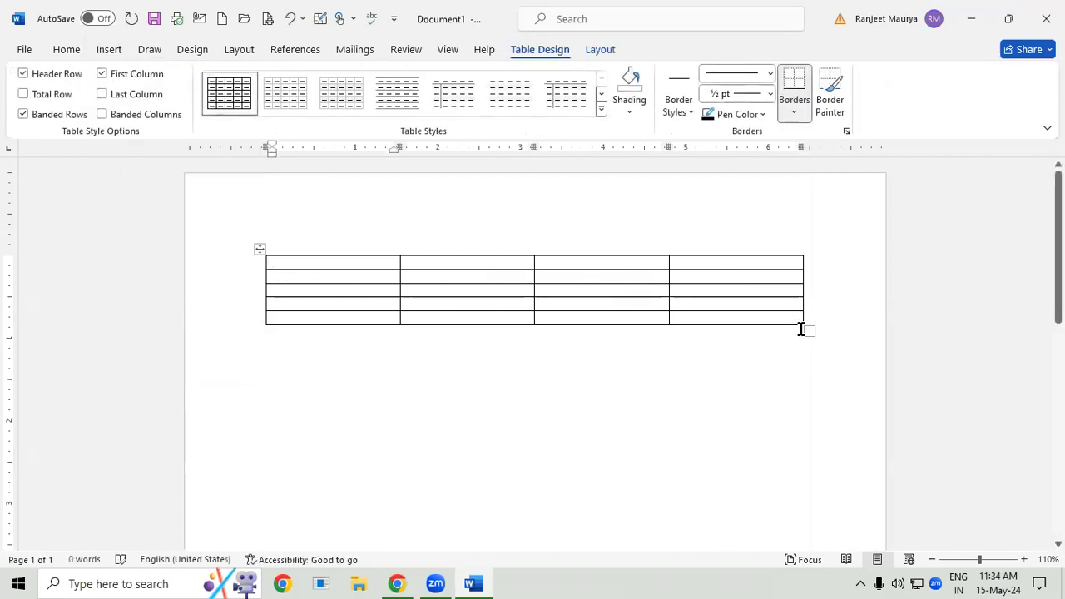
{"action": "left_click_drag", "start_coordinate": [804, 328], "coordinate": [828, 423]}
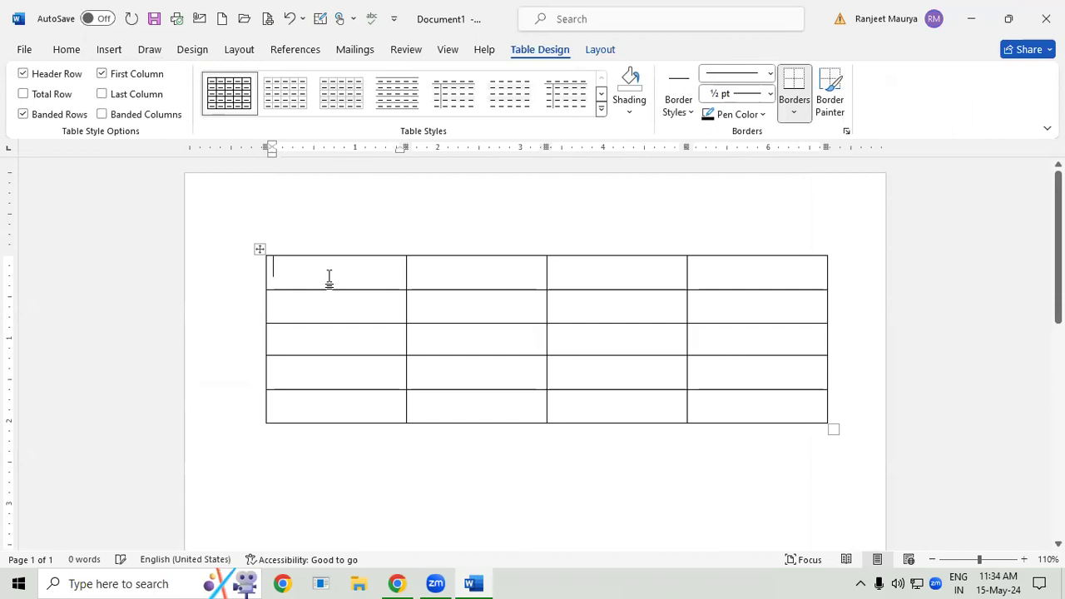
- Copy the first cell's 18 pt text formatting to the whole first column with Format Painter
{"action": "left_click", "coordinate": [67, 52]}
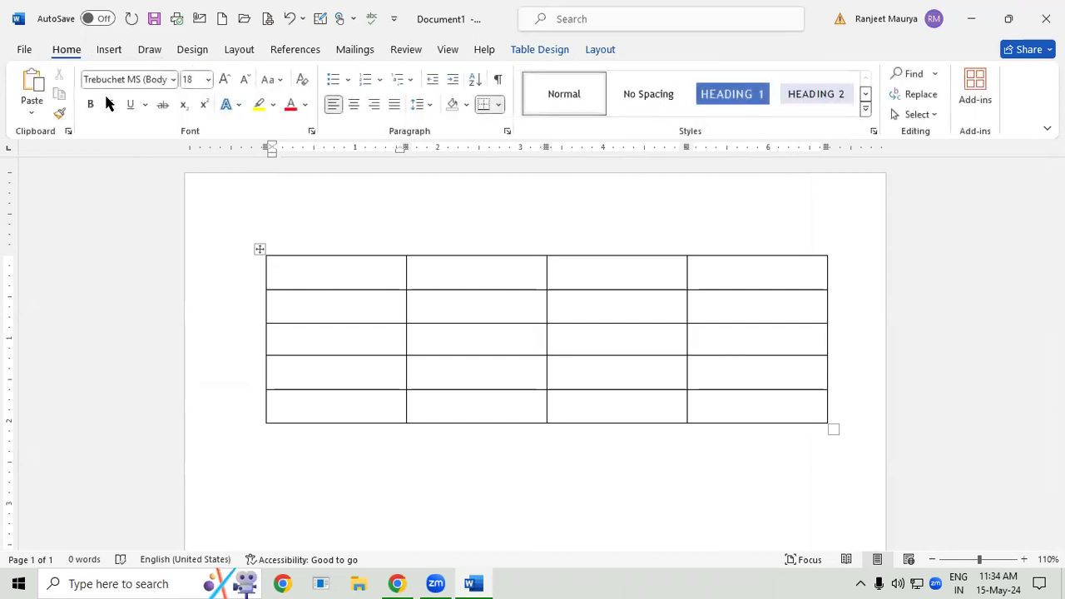
{"action": "left_click", "coordinate": [58, 114]}
{"action": "left_click_drag", "start_coordinate": [315, 281], "coordinate": [335, 419]}
- Enter five sample first names in unsorted order down the first column, one per cell
{"action": "left_click", "coordinate": [302, 280]}
{"action": "type", "text": "RAJAN"}
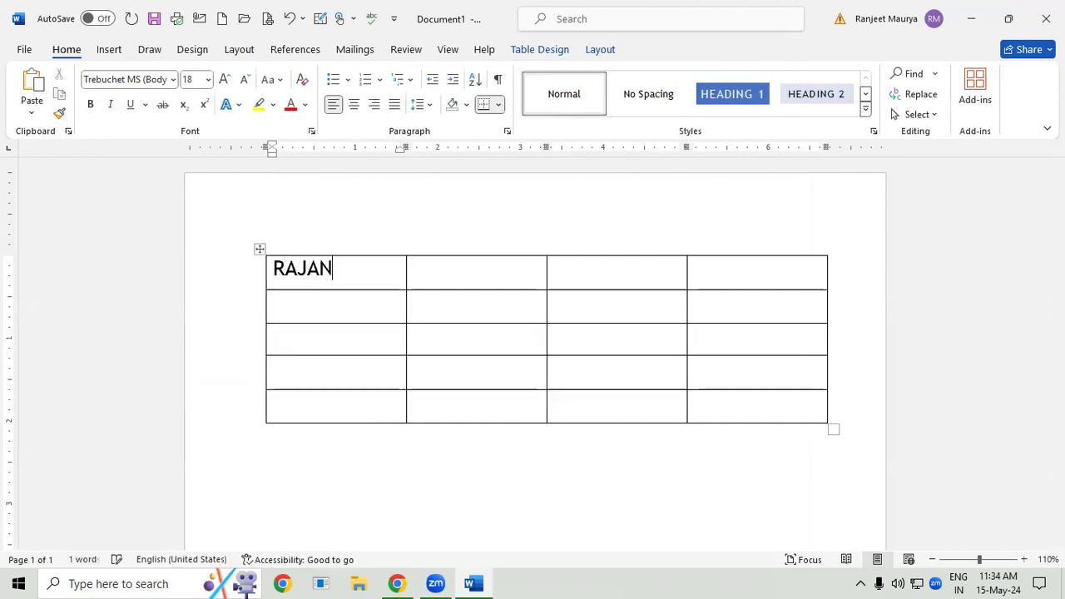
{"action": "type", "text": "A"}
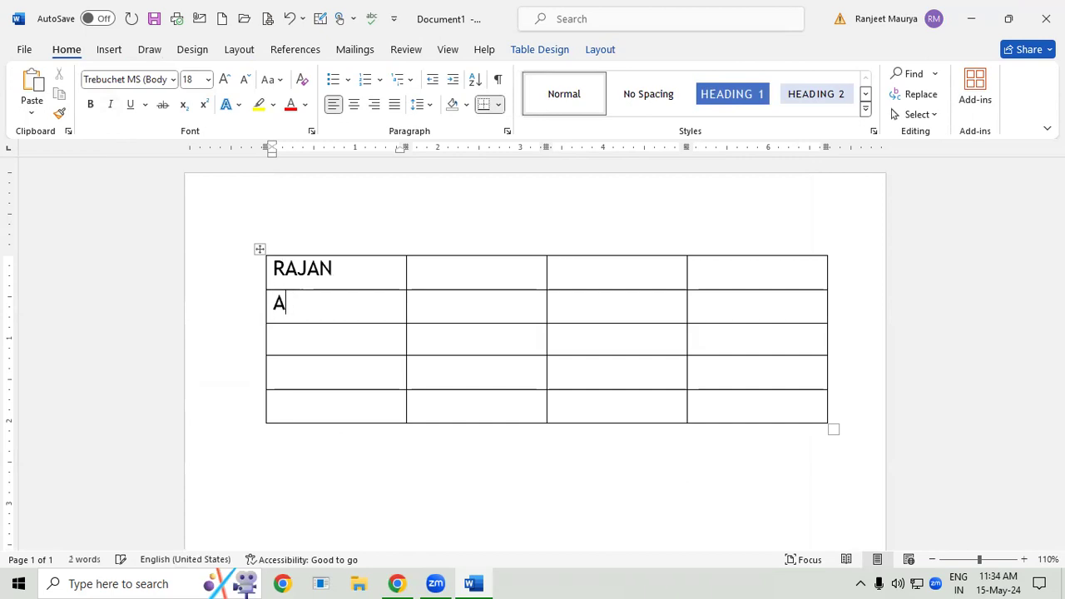
{"action": "type", "text": ",MAN"}
{"action": "type", "text": "ZAKIR"}
{"action": "type", "text": "BABLOO"}
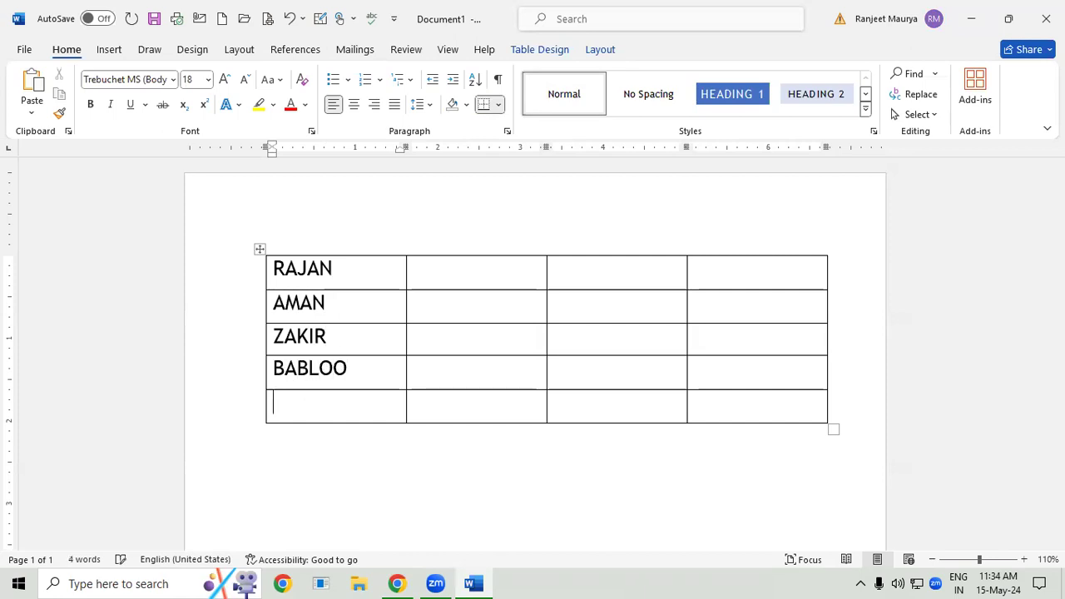
{"action": "type", "text": "CHAN"}
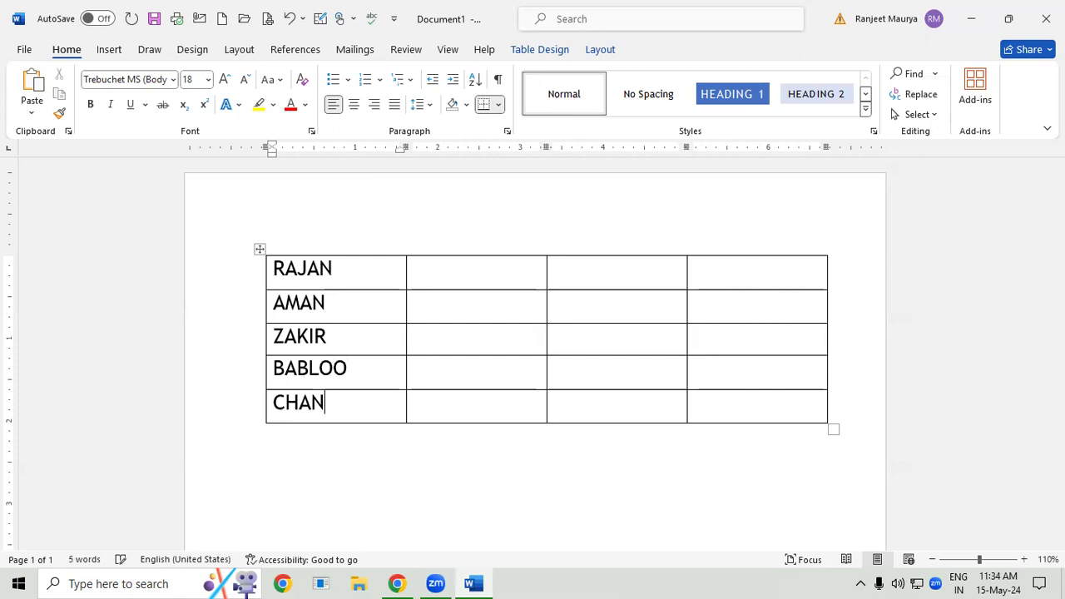
{"action": "type", "text": "DAN"}
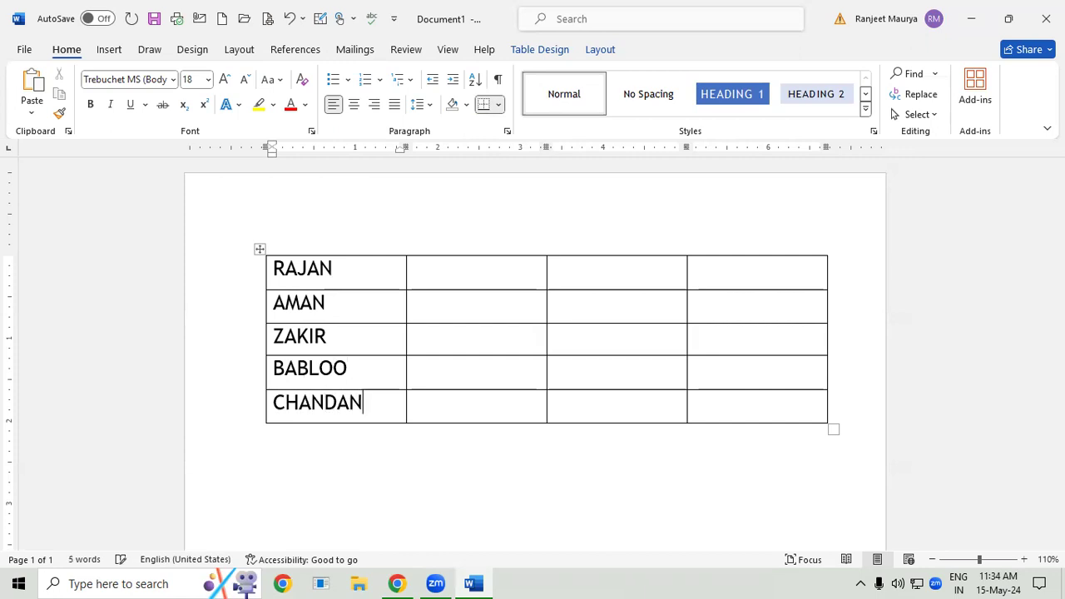
- Try to sort the new table's name column as text in descending order with no header row, and cancel the sort
{"action": "left_click_drag", "start_coordinate": [275, 268], "coordinate": [347, 407]}
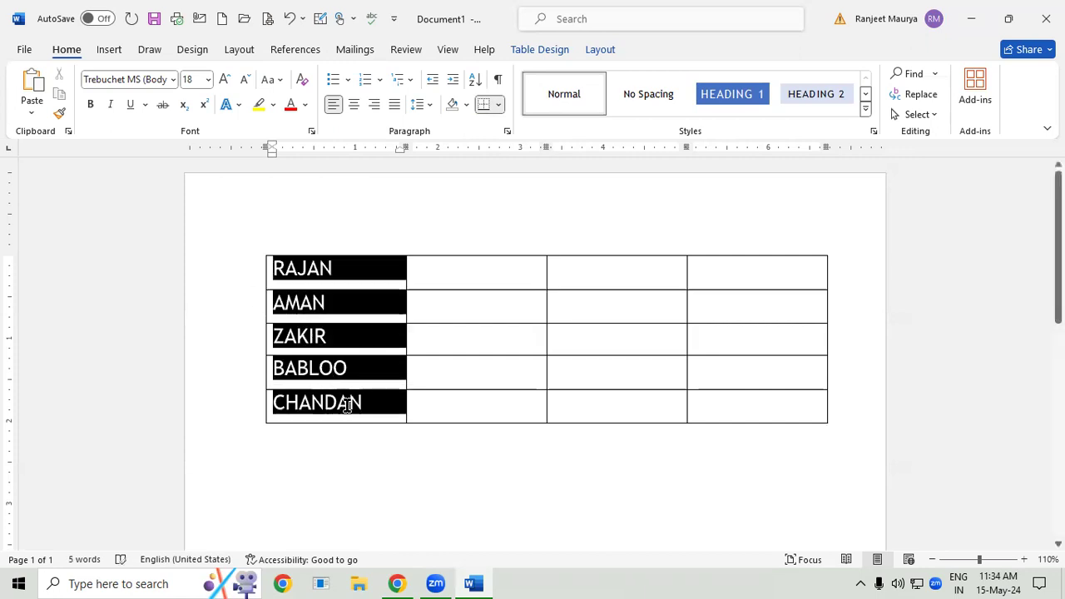
{"action": "left_click", "coordinate": [588, 52]}
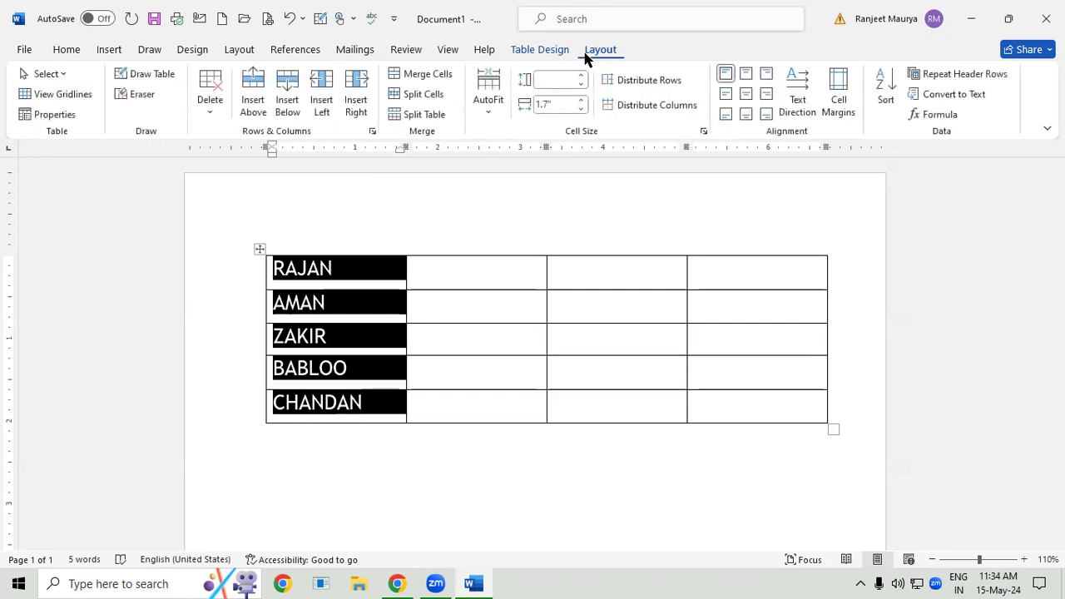
{"action": "left_click", "coordinate": [884, 91]}
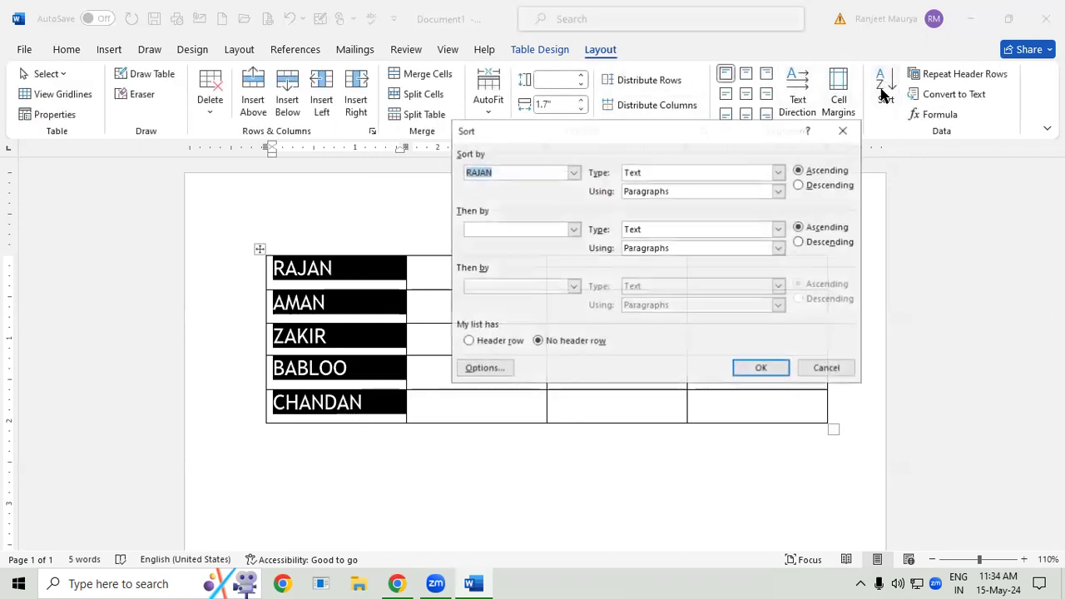
{"action": "left_click", "coordinate": [802, 185]}
{"action": "left_click", "coordinate": [762, 368]}
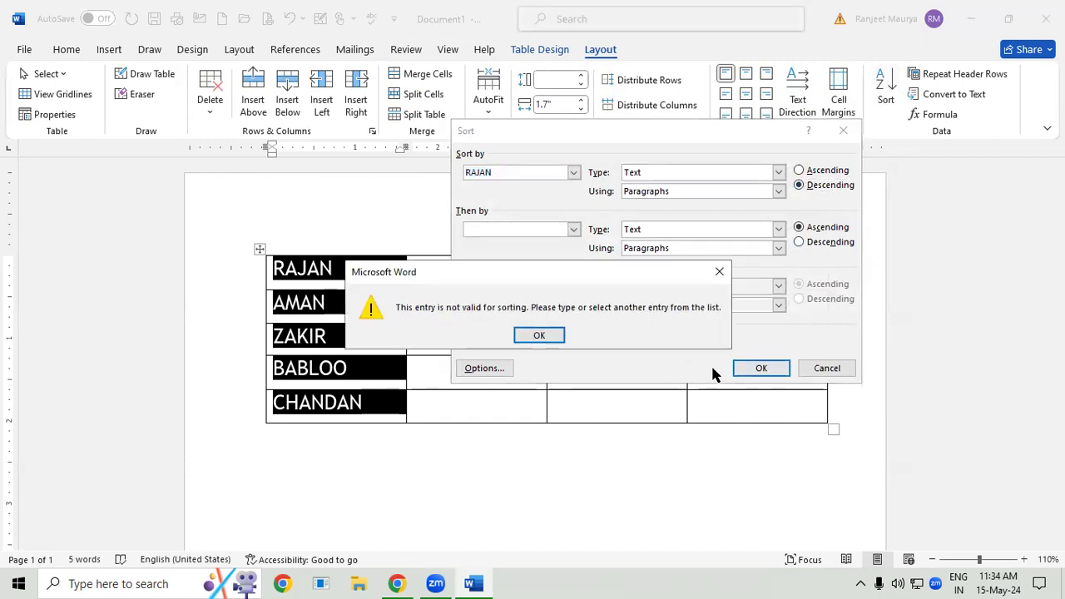
{"action": "left_click", "coordinate": [718, 275]}
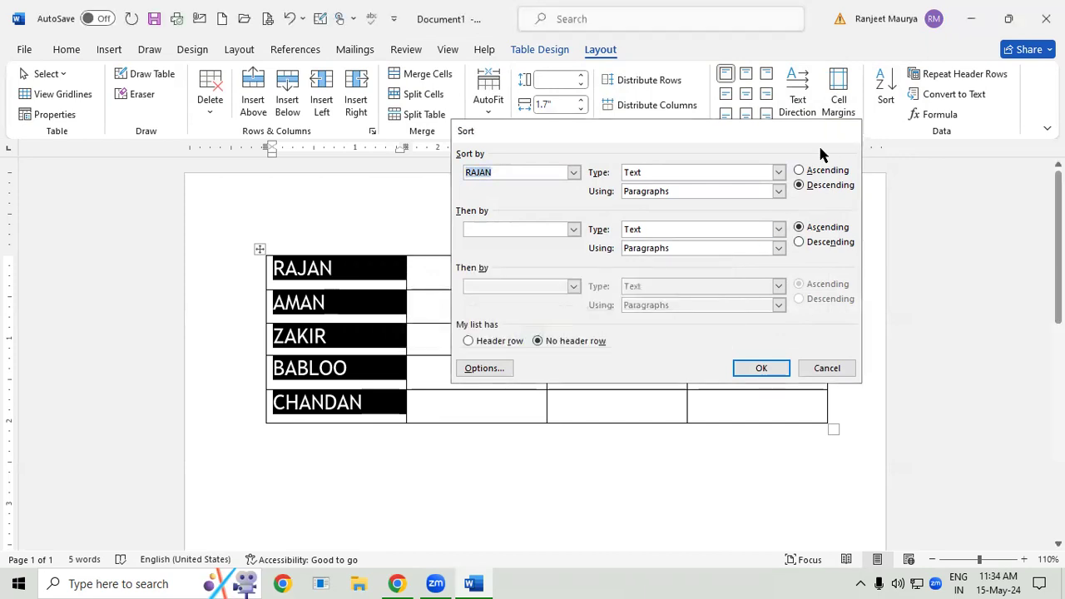
{"action": "key", "text": "Escape"}
{"action": "left_click", "coordinate": [840, 104]}
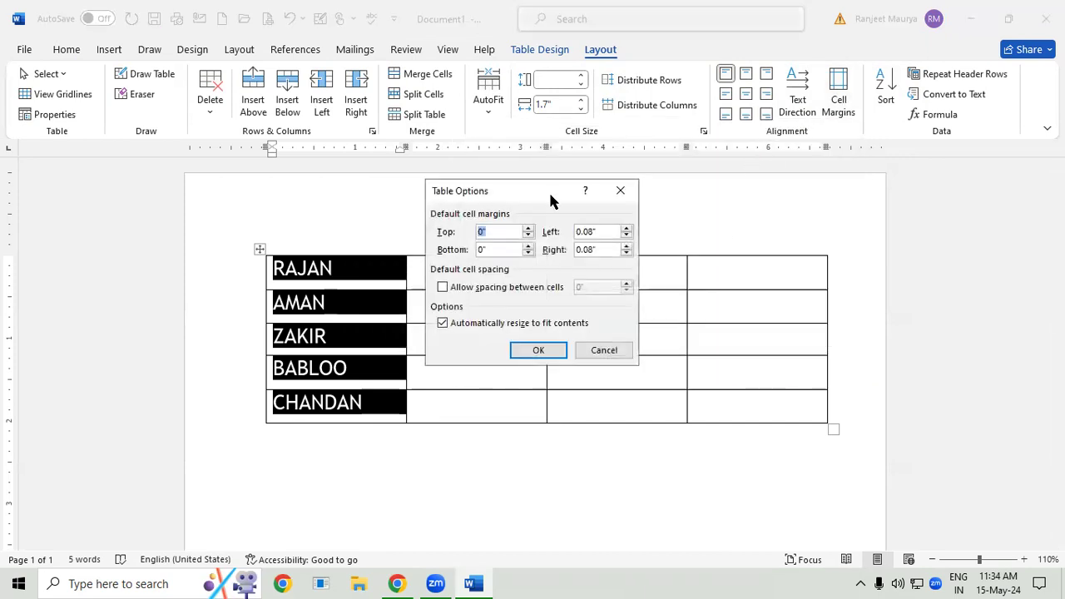
{"action": "left_click", "coordinate": [620, 190]}
- Try to sort the name column as text with no header row and the second sort level set to descending
{"action": "left_click", "coordinate": [879, 99]}
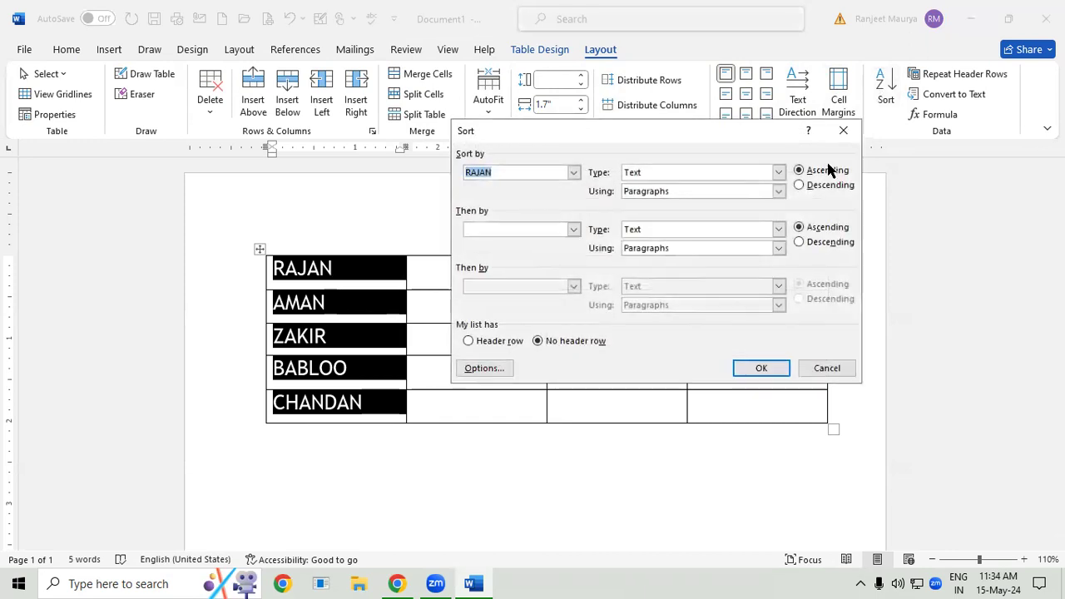
{"action": "left_click", "coordinate": [573, 172]}
{"action": "left_click", "coordinate": [789, 174]}
{"action": "left_click", "coordinate": [779, 172]}
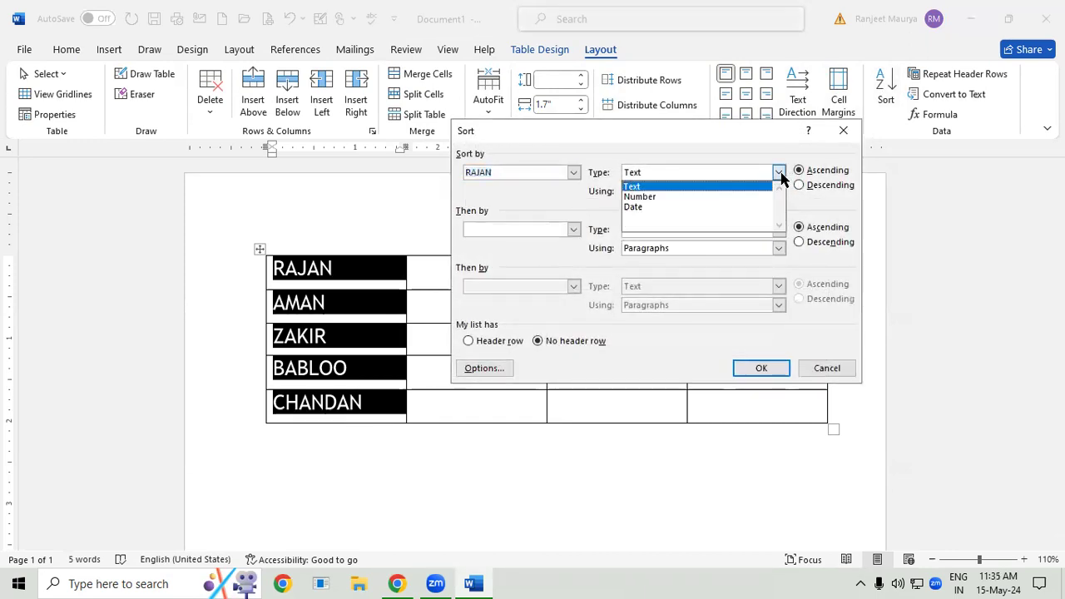
{"action": "left_click", "coordinate": [780, 173]}
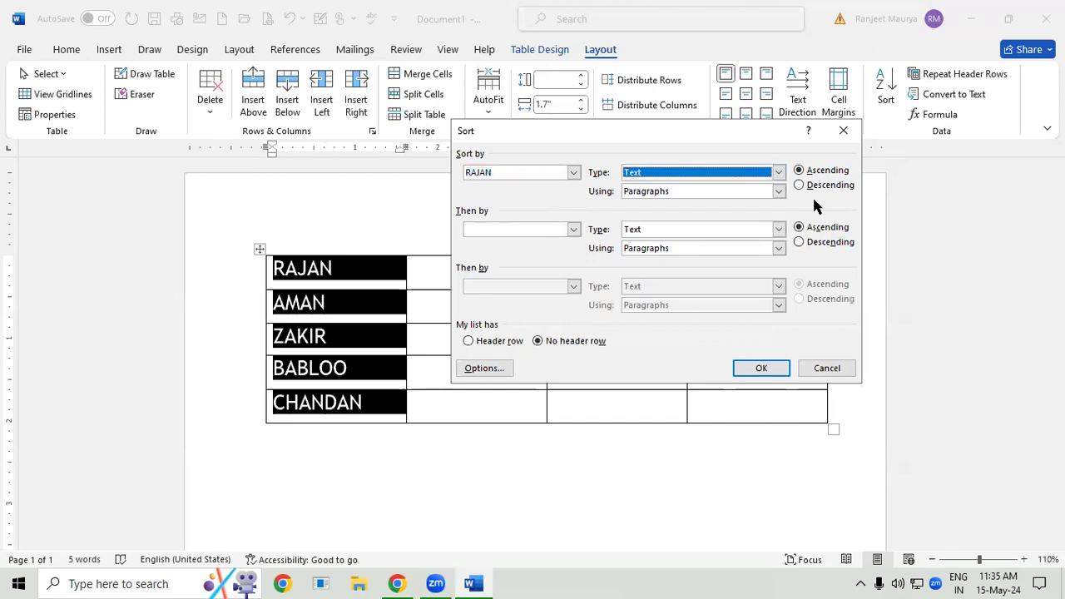
{"action": "left_click", "coordinate": [817, 244]}
{"action": "left_click", "coordinate": [765, 368]}
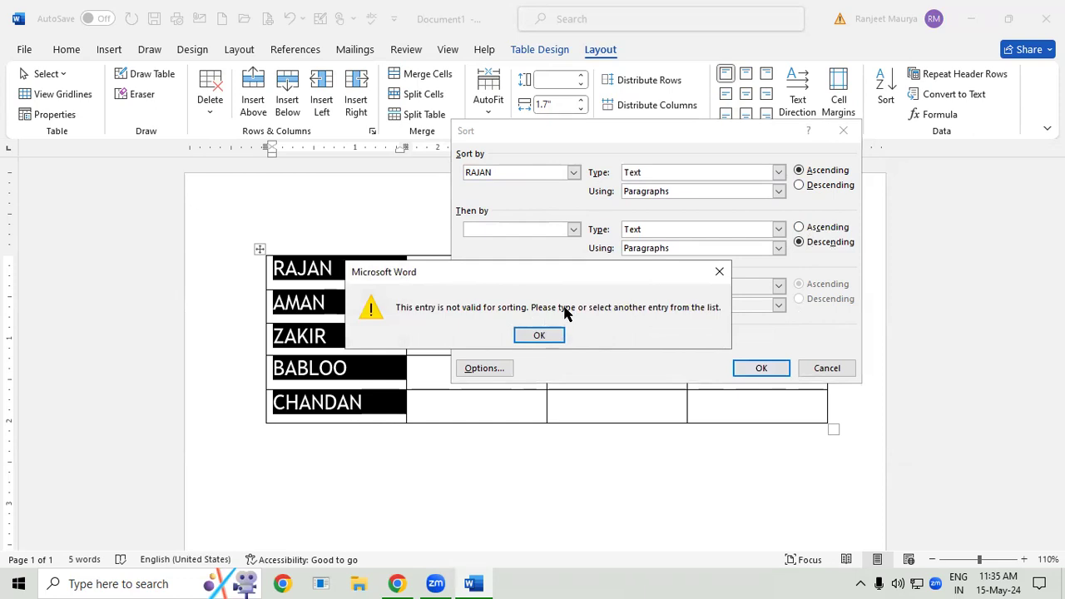
{"action": "left_click", "coordinate": [717, 275]}
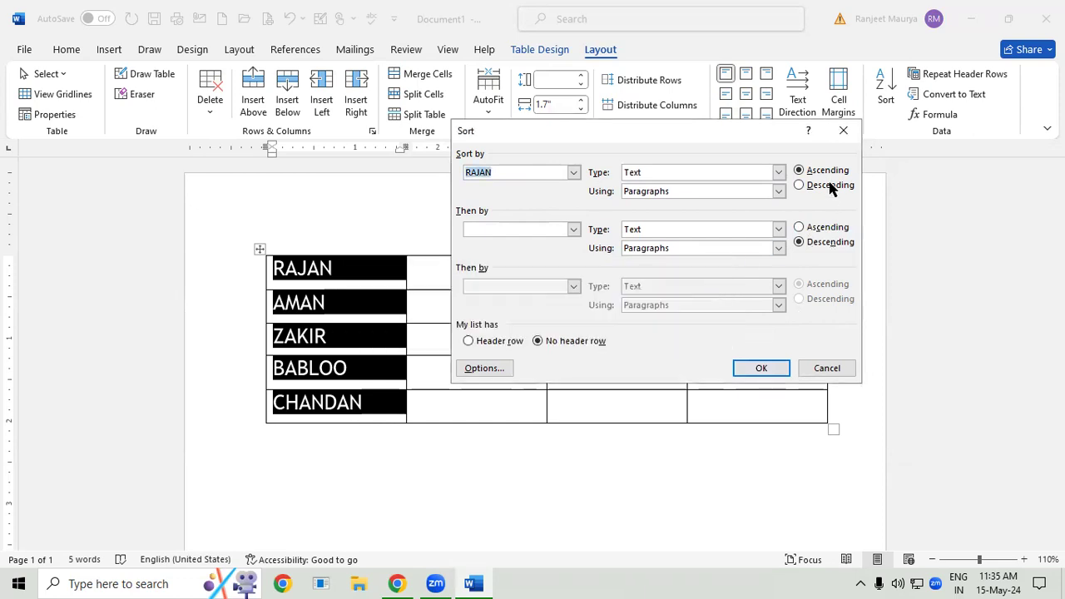
{"action": "left_click", "coordinate": [842, 131]}
- Try to sort the whole selected table as text in descending order with no header row
{"action": "left_click", "coordinate": [565, 414]}
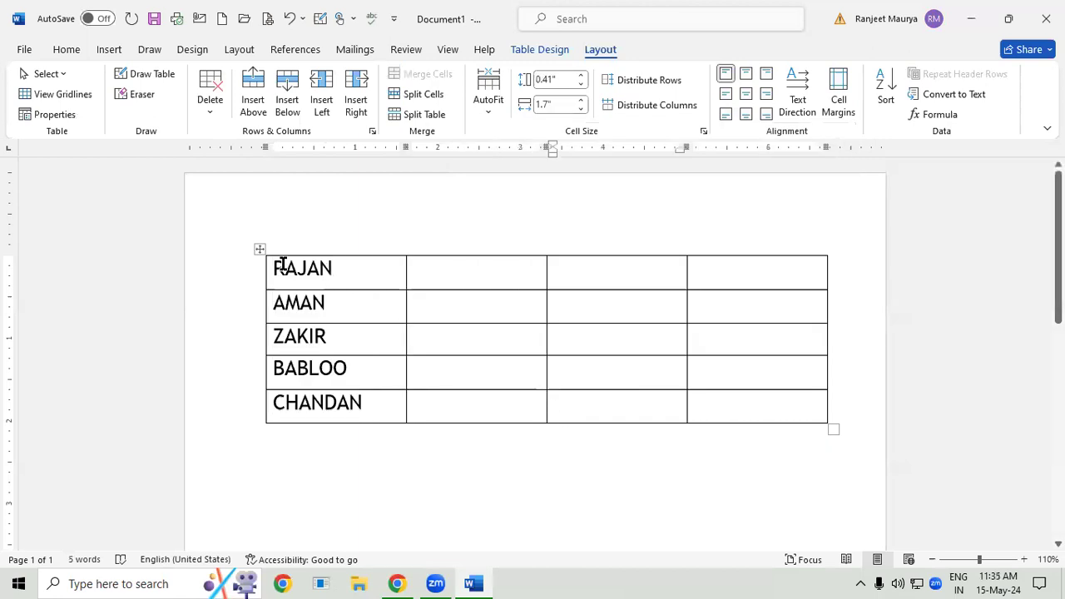
{"action": "left_click_drag", "start_coordinate": [750, 417], "coordinate": [760, 420]}
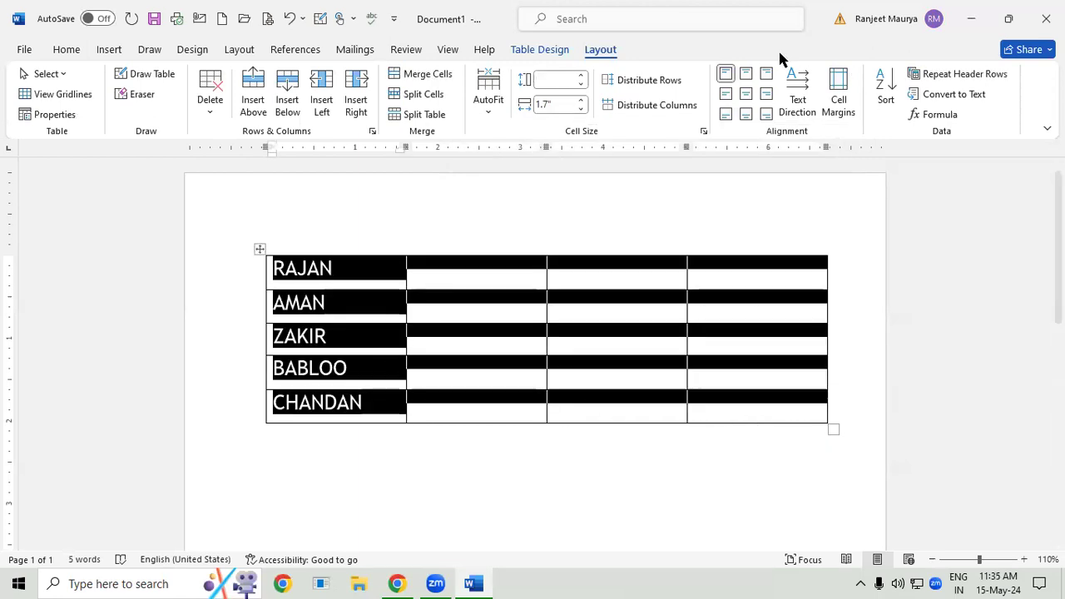
{"action": "left_click", "coordinate": [889, 98]}
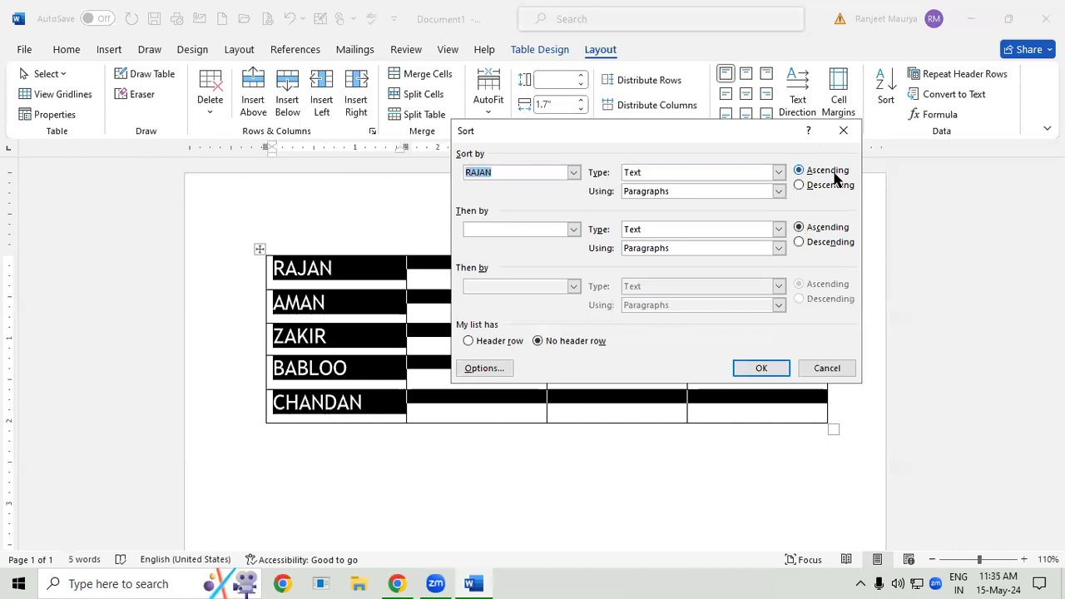
{"action": "left_click", "coordinate": [826, 186]}
{"action": "left_click", "coordinate": [777, 372]}
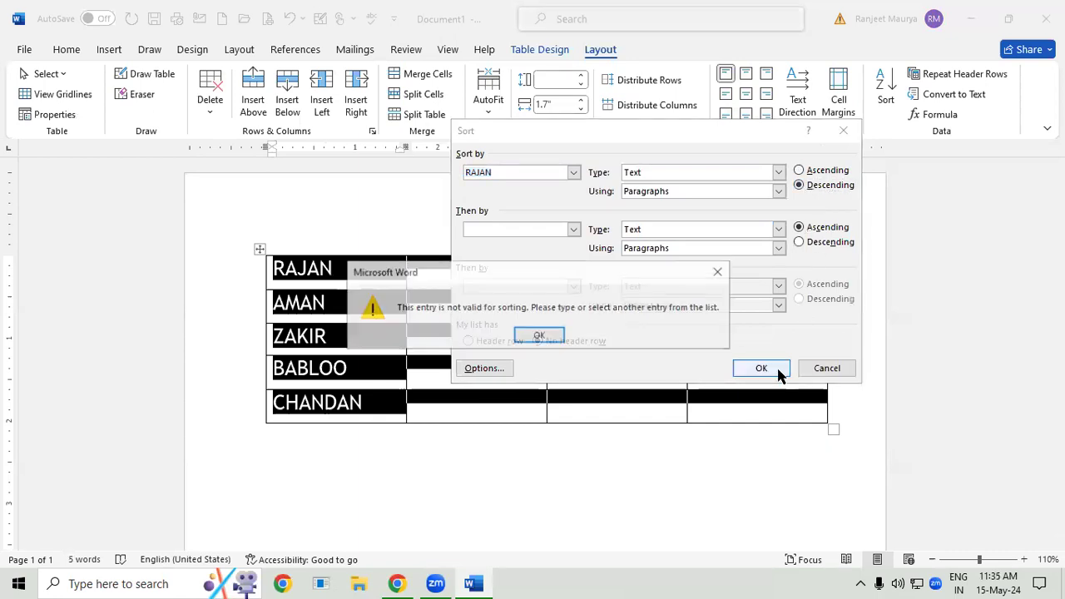
{"action": "left_click", "coordinate": [719, 271]}
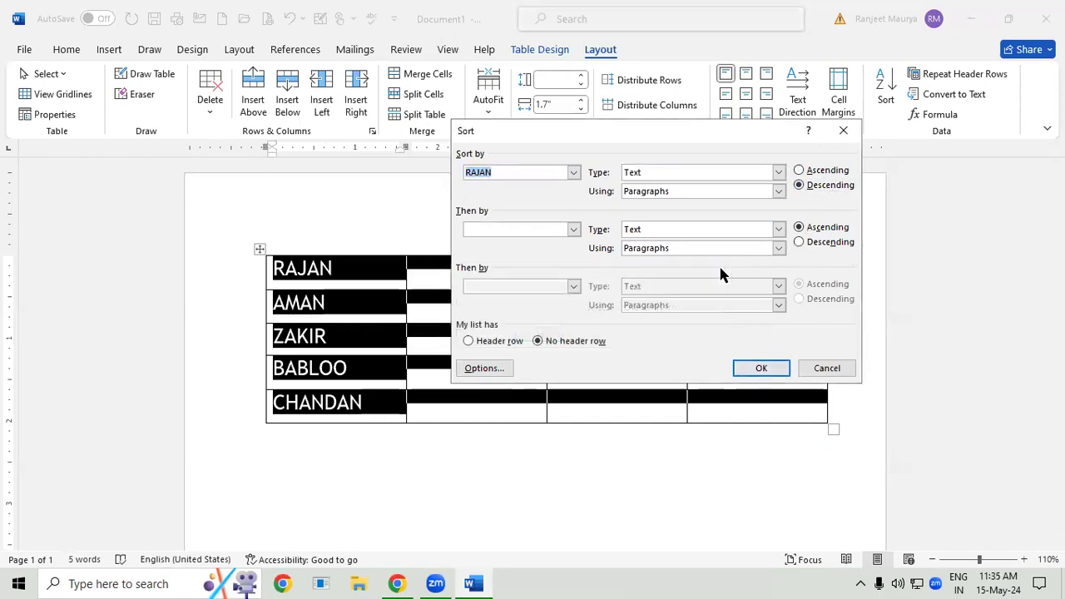
{"action": "left_click", "coordinate": [840, 129]}
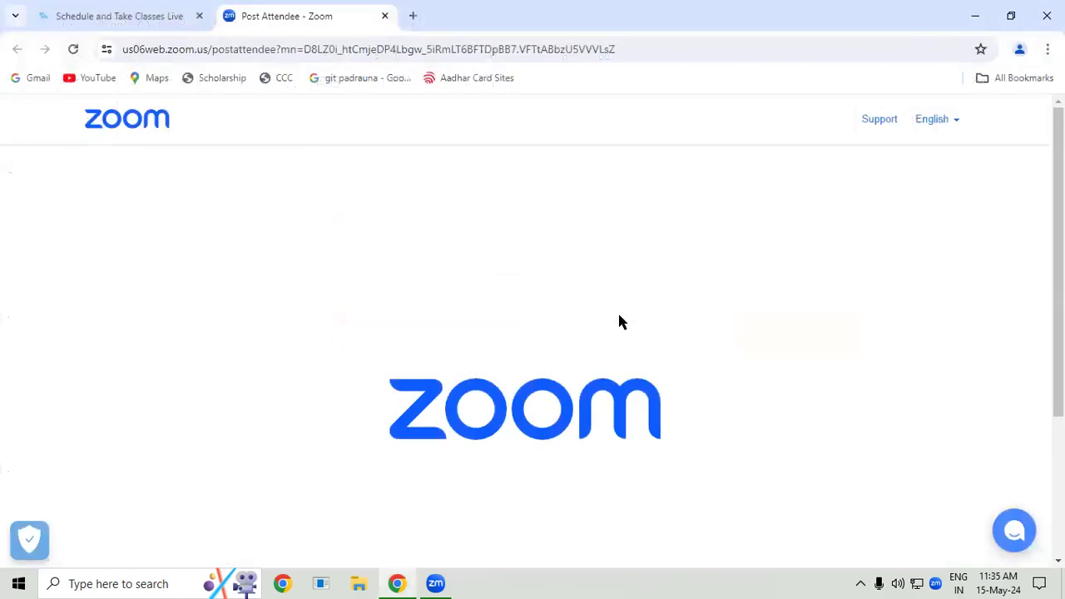
- Relaunch Word and create a blank document
{"action": "key", "text": "super+r"}
{"action": "left_click", "coordinate": [131, 535]}
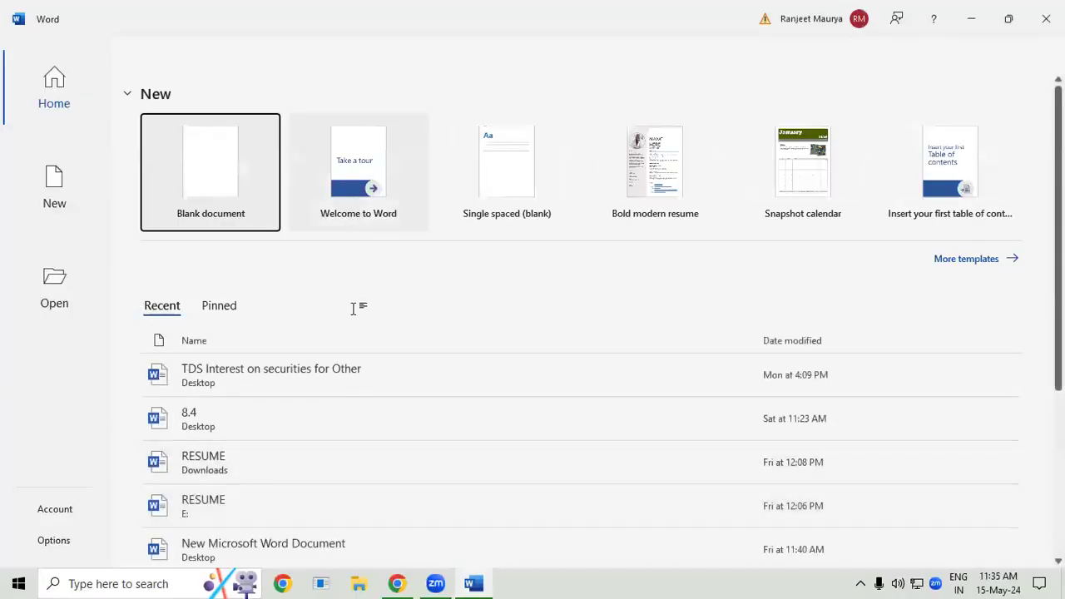
{"action": "key", "text": "Return"}
- Insert a table of 10 columns and 8 rows in the blank document
{"action": "left_click", "coordinate": [112, 50]}
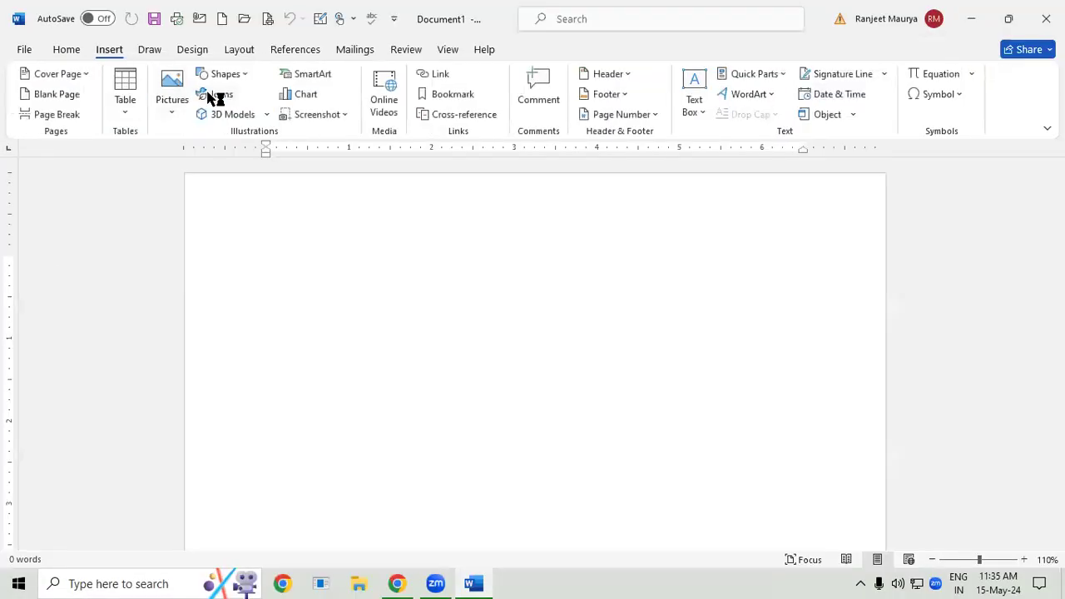
{"action": "left_click", "coordinate": [124, 97]}
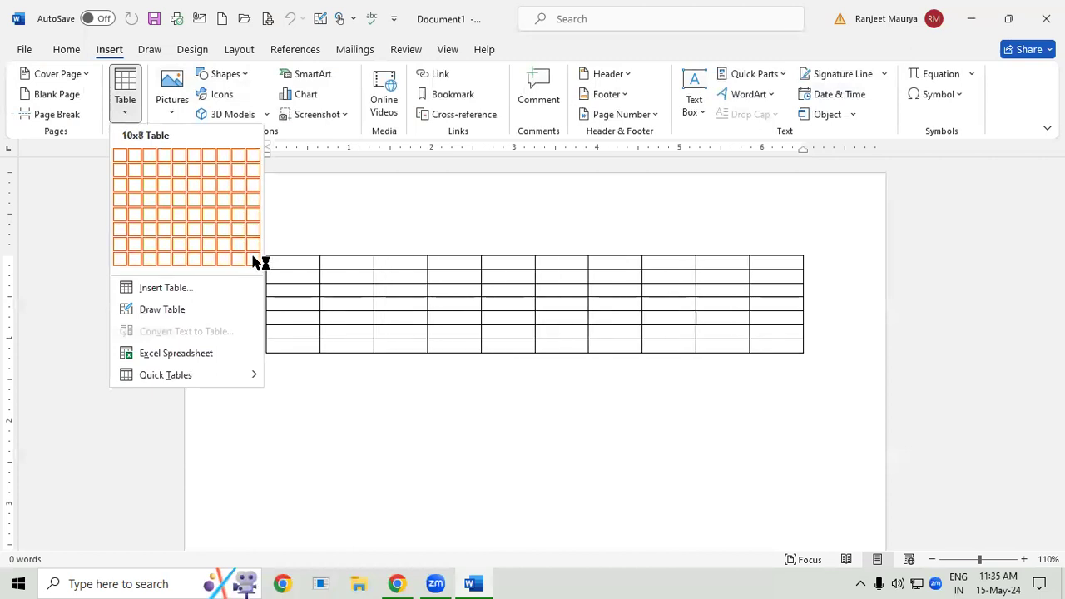
{"action": "left_click", "coordinate": [254, 257]}
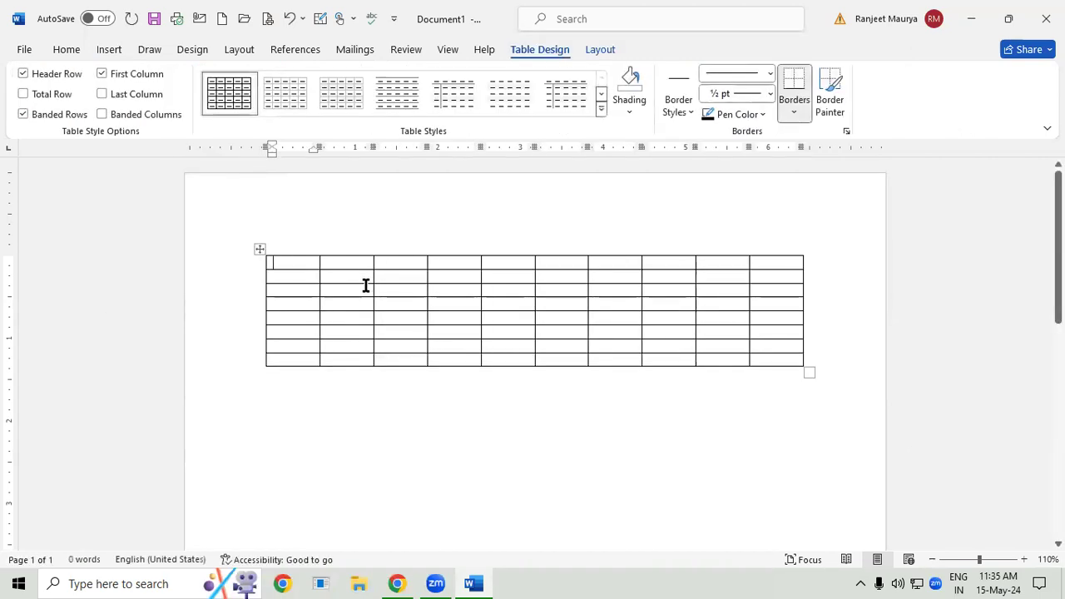
- Enter the letters A to J across the table's first row, one per cell
{"action": "type", "text": "A"}
{"action": "key", "text": "Tab"}
{"action": "type", "text": "B"}
{"action": "key", "text": "Tab"}
{"action": "type", "text": "C"}
{"action": "key", "text": "Tab"}
{"action": "type", "text": "D"}
{"action": "key", "text": "Tab"}
{"action": "type", "text": "E\tF"}
{"action": "key", "text": "Tab"}
{"action": "type", "text": "G"}
{"action": "key", "text": "Tab"}
{"action": "type", "text": "H"}
{"action": "key", "text": "Tab"}
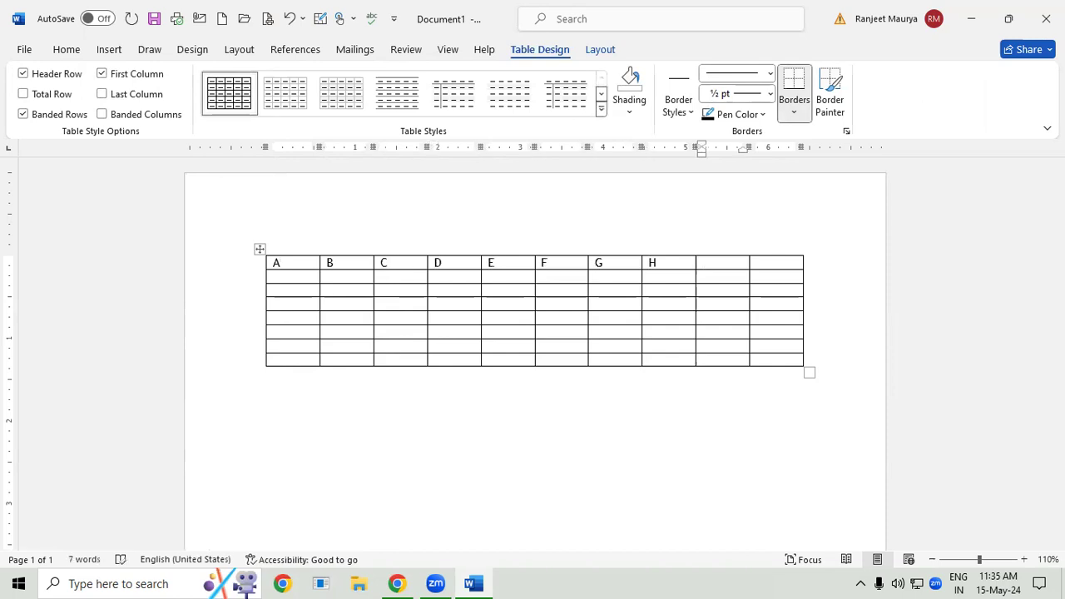
{"action": "type", "text": "I"}
{"action": "key", "text": "Tab"}
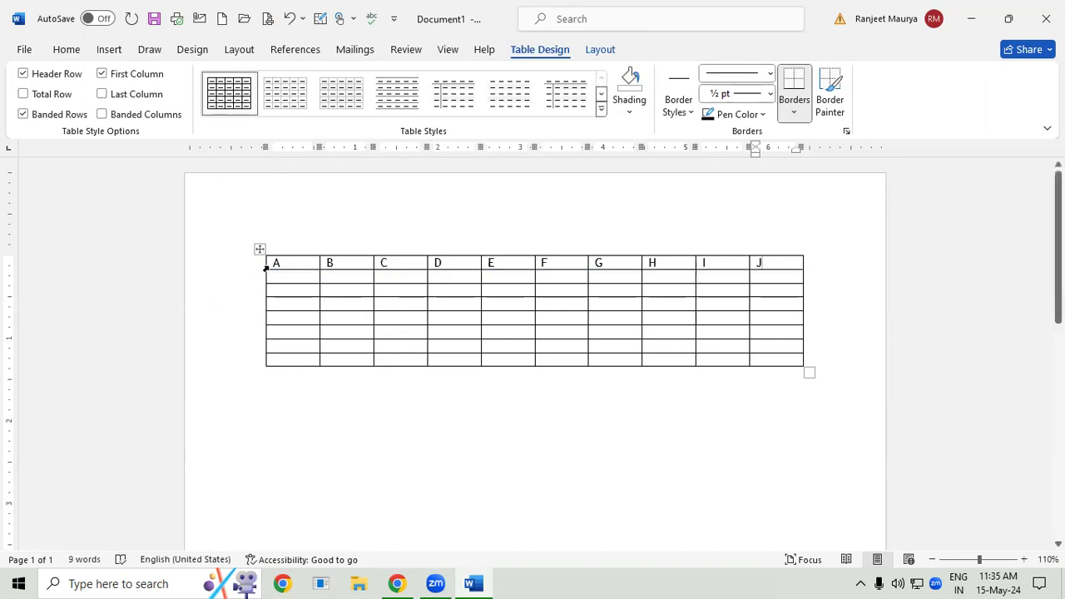
- Select the lettered first row and sort it by Column 1 as text in descending order
{"action": "left_click_drag", "start_coordinate": [275, 264], "coordinate": [761, 262]}
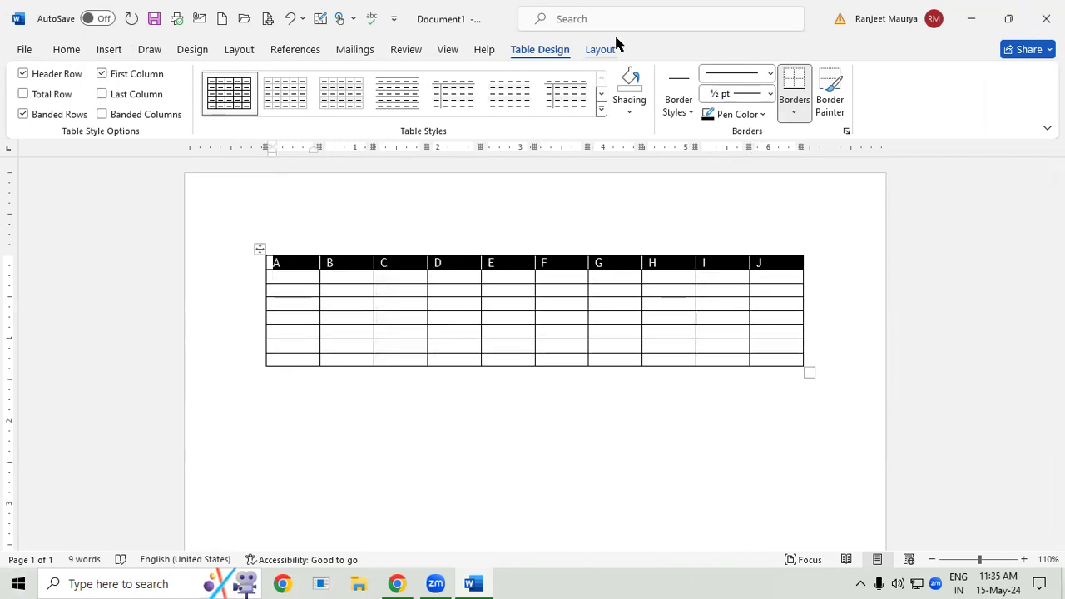
{"action": "left_click", "coordinate": [611, 49]}
{"action": "left_click", "coordinate": [880, 87]}
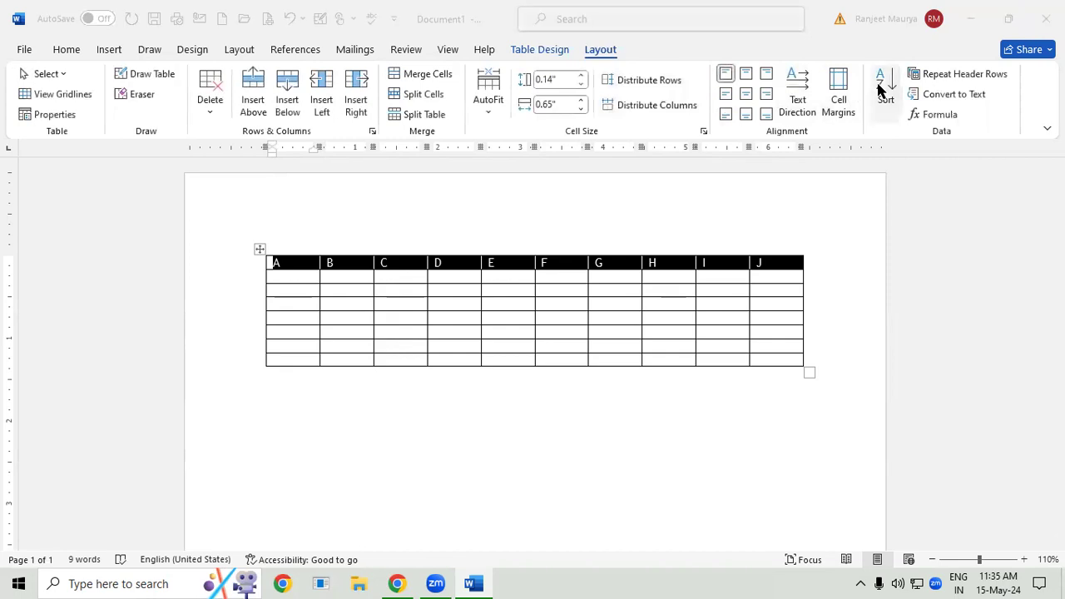
{"action": "left_click", "coordinate": [826, 185]}
{"action": "left_click", "coordinate": [761, 369]}
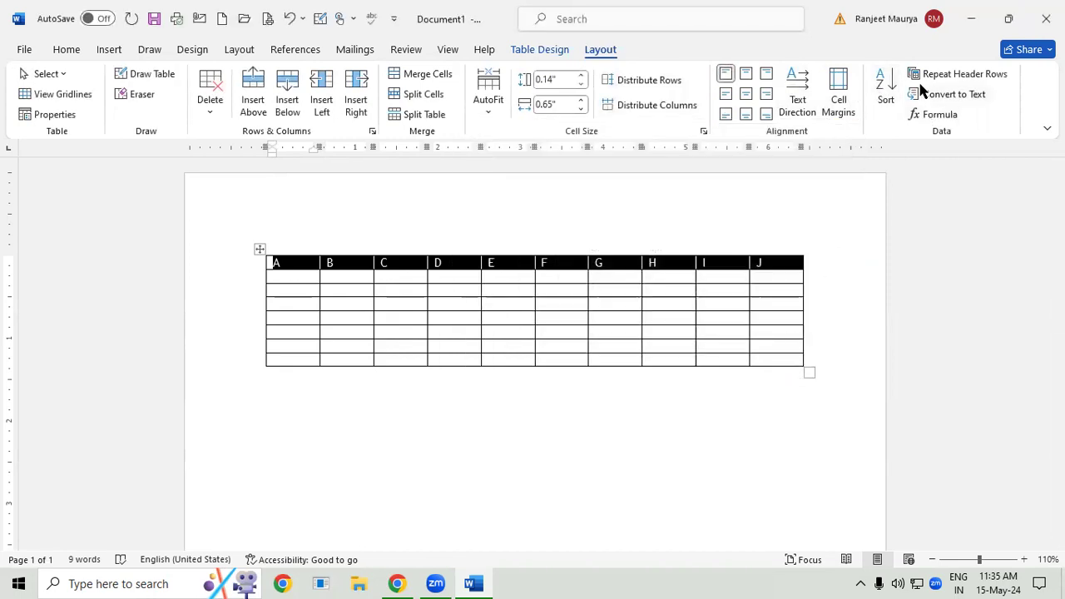
- Sort the selected row by Column 1 in ascending order and repeat the sort with the second level set to descending
{"action": "left_click", "coordinate": [884, 94]}
{"action": "left_click", "coordinate": [820, 171]}
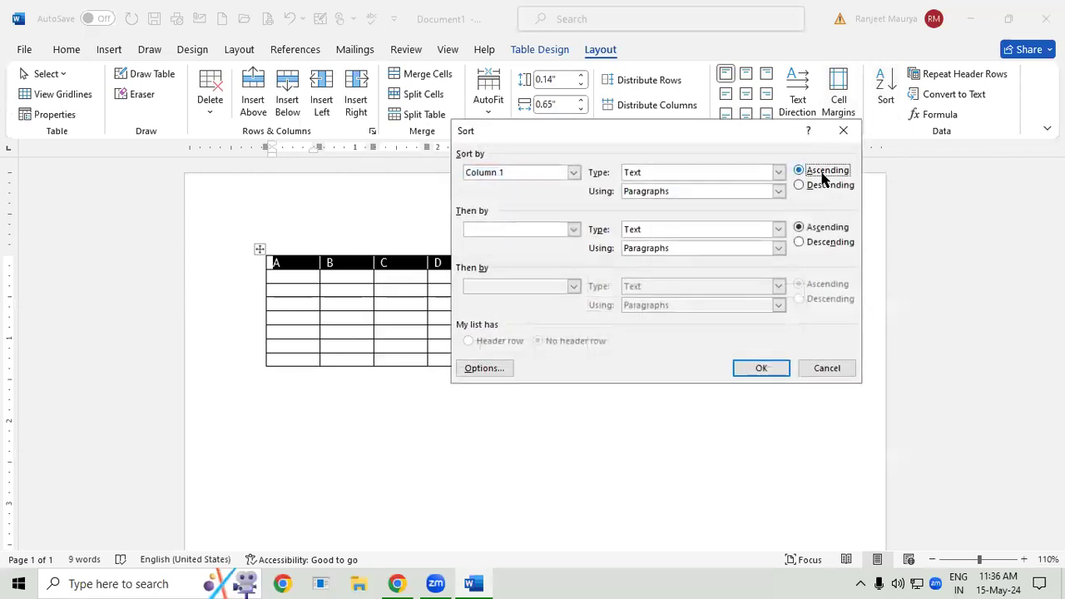
{"action": "left_click", "coordinate": [772, 366]}
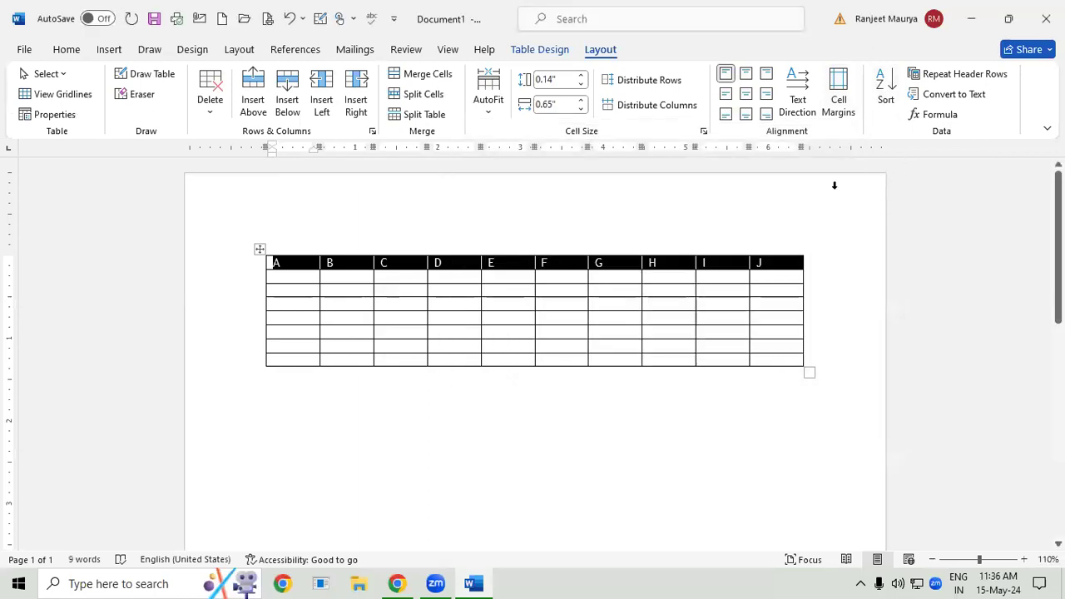
{"action": "left_click", "coordinate": [880, 87]}
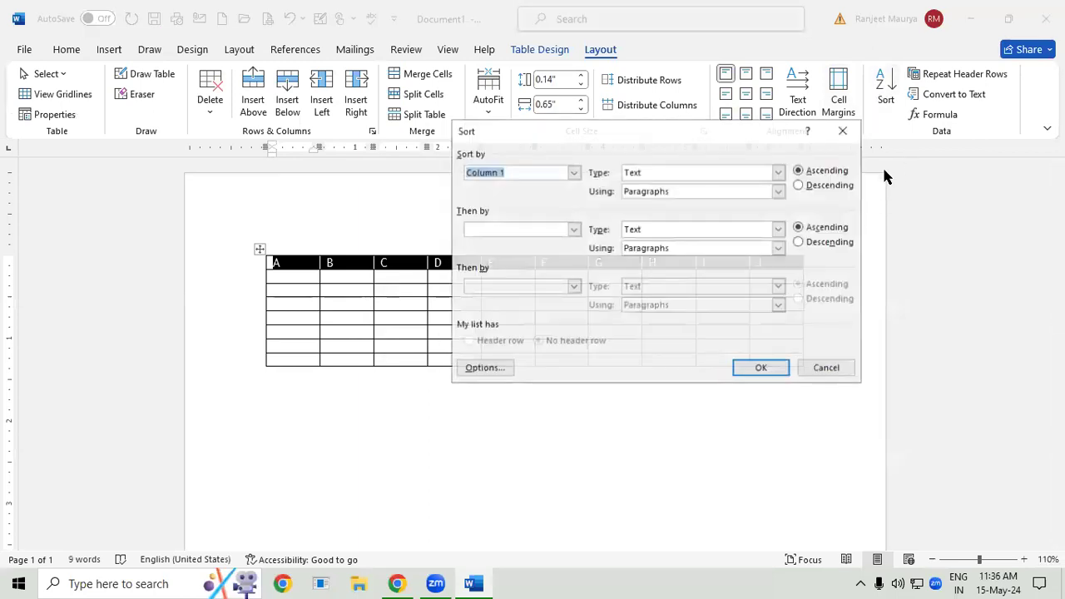
{"action": "left_click", "coordinate": [806, 243]}
{"action": "left_click", "coordinate": [765, 368]}
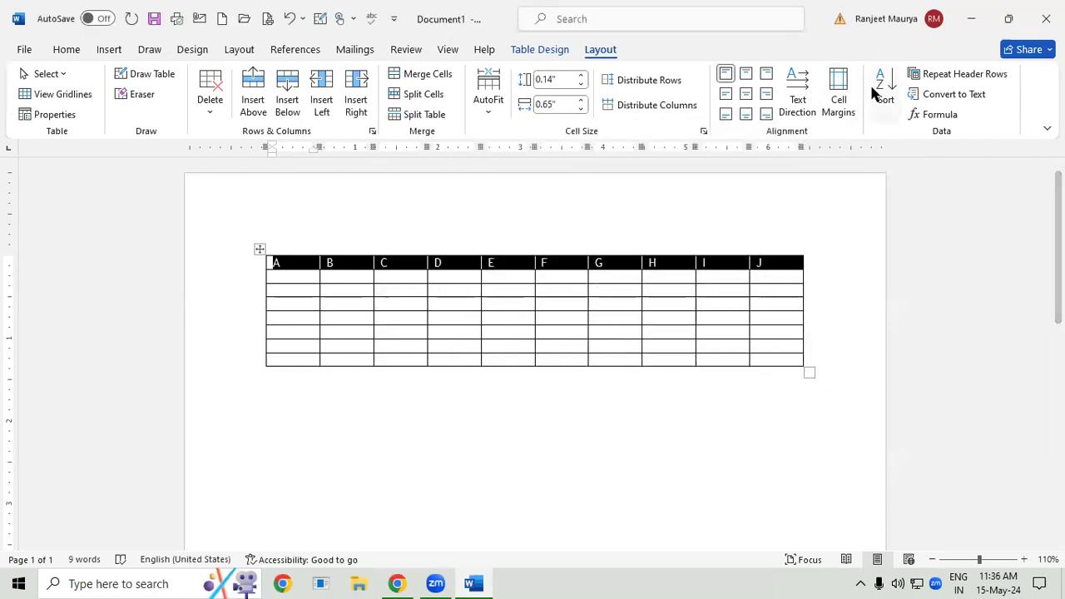
- Sort the selected row by Column 1 as text in descending order, keeping the second level descending
{"action": "left_click", "coordinate": [886, 104]}
{"action": "left_click", "coordinate": [778, 171]}
{"action": "left_click", "coordinate": [778, 172]}
{"action": "left_click", "coordinate": [822, 185]}
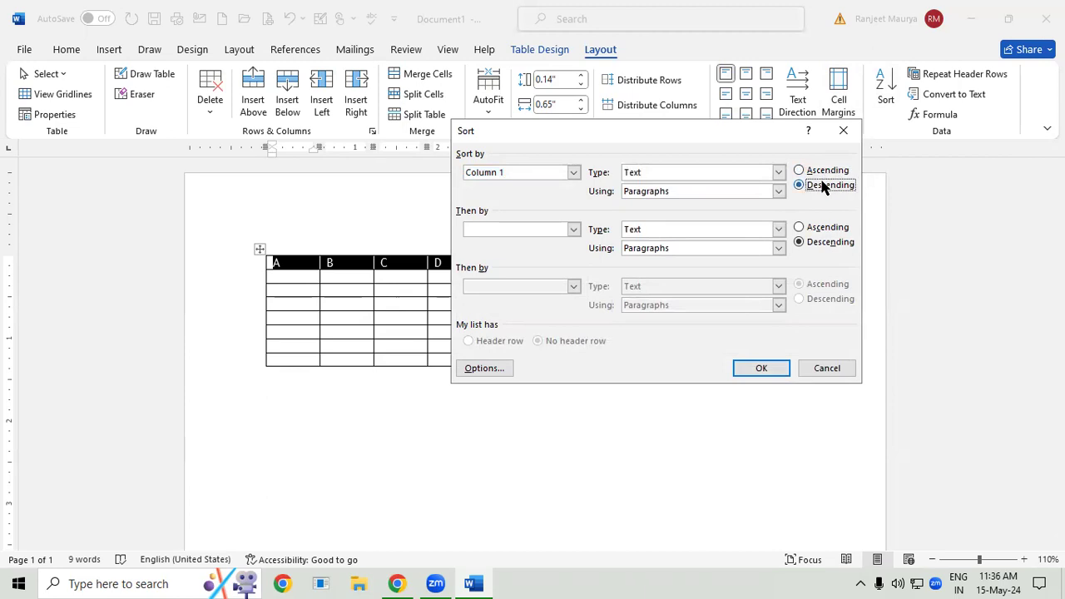
{"action": "left_click", "coordinate": [779, 367]}
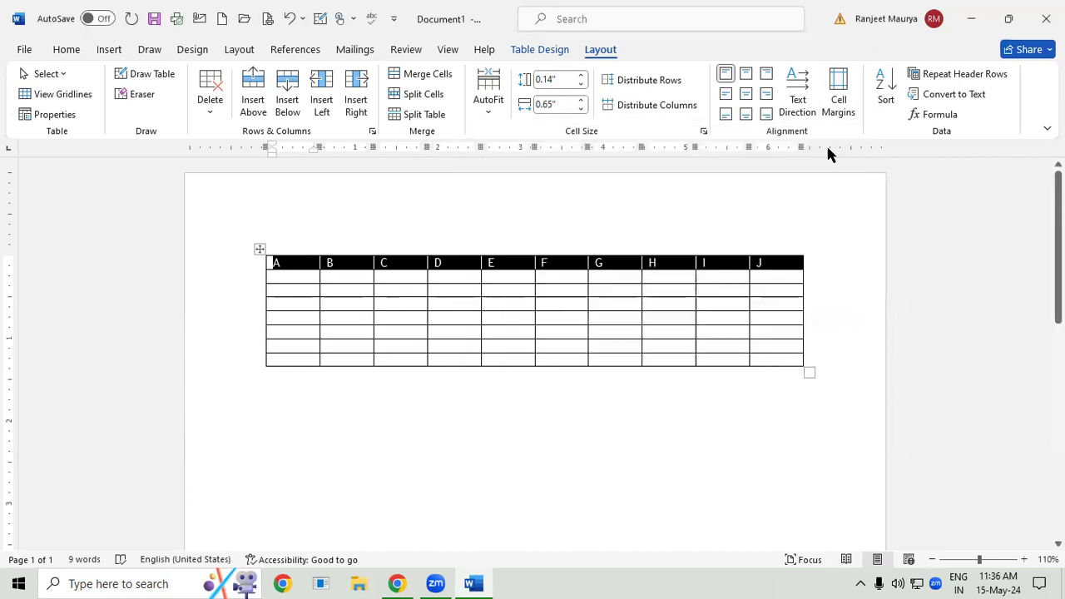
- Examine the data type and Using choices for the first sort level without applying a sort
{"action": "left_click", "coordinate": [885, 91]}
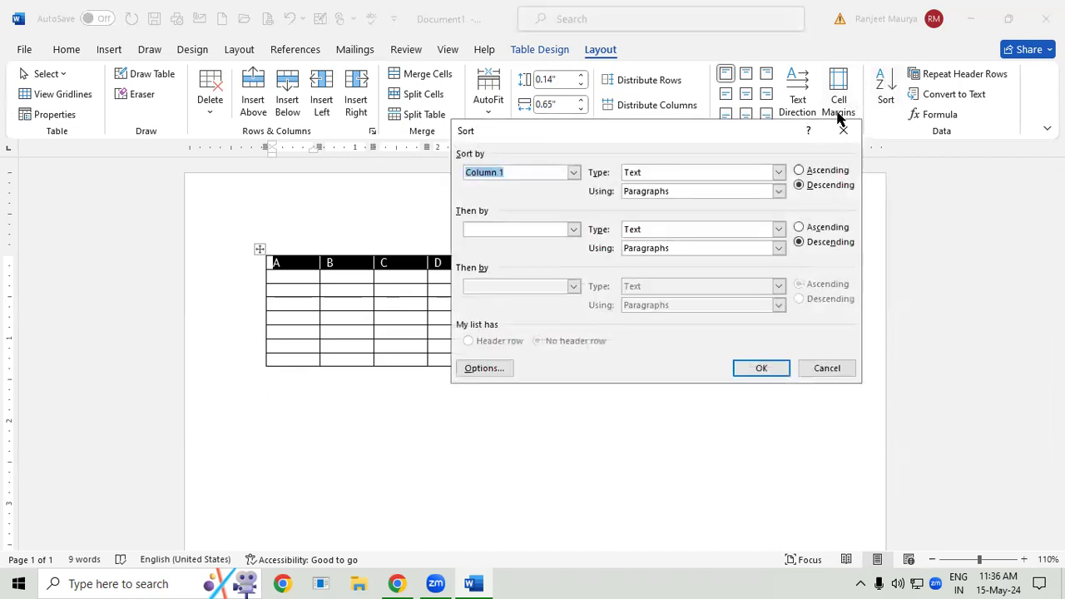
{"action": "left_click", "coordinate": [778, 172]}
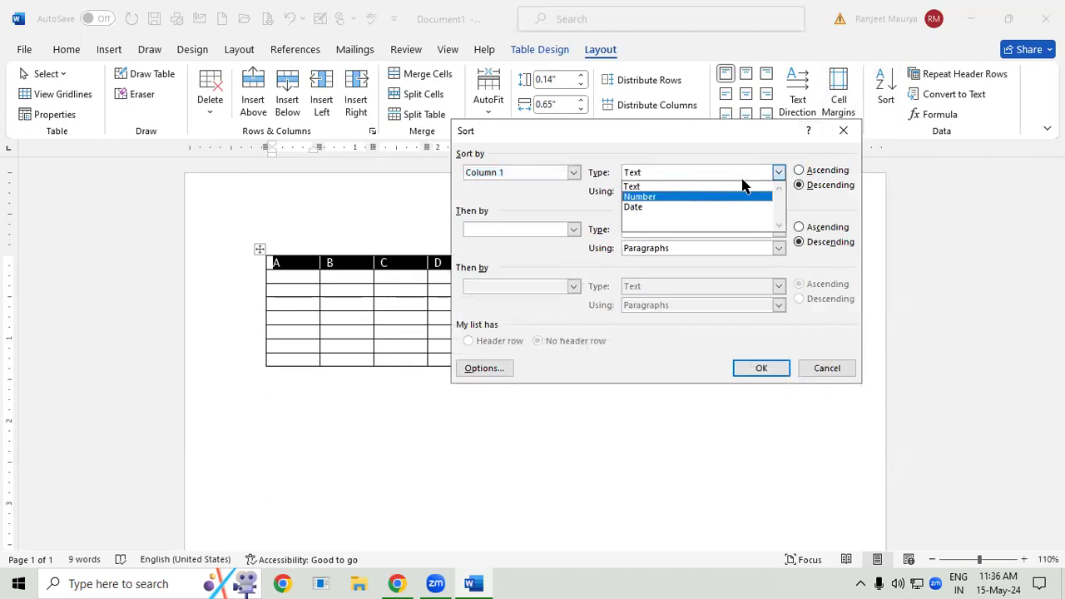
{"action": "left_click", "coordinate": [779, 172]}
{"action": "left_click", "coordinate": [778, 191]}
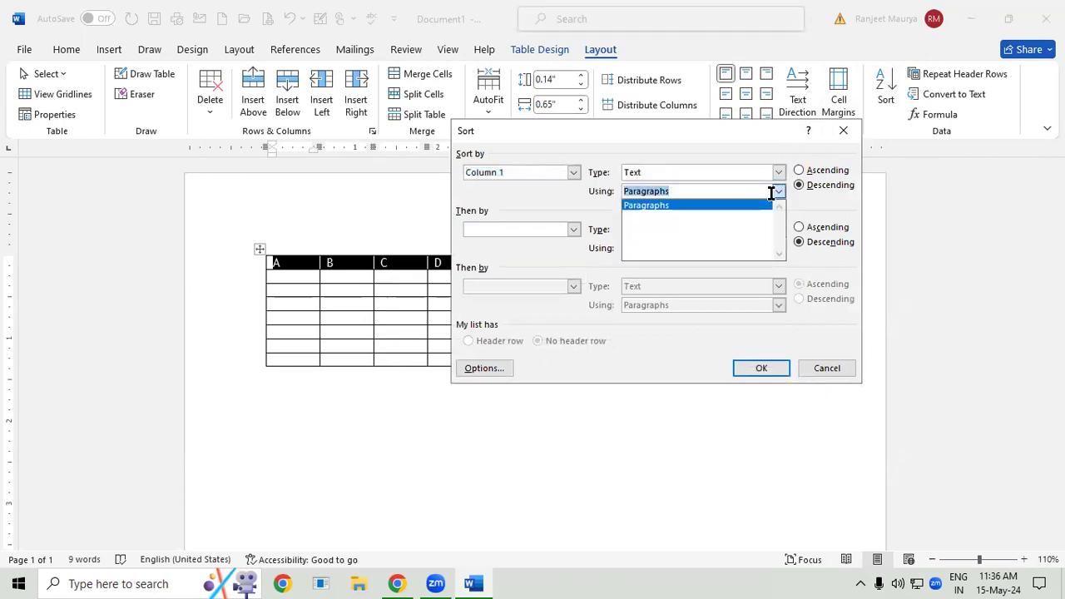
{"action": "left_click", "coordinate": [780, 193]}
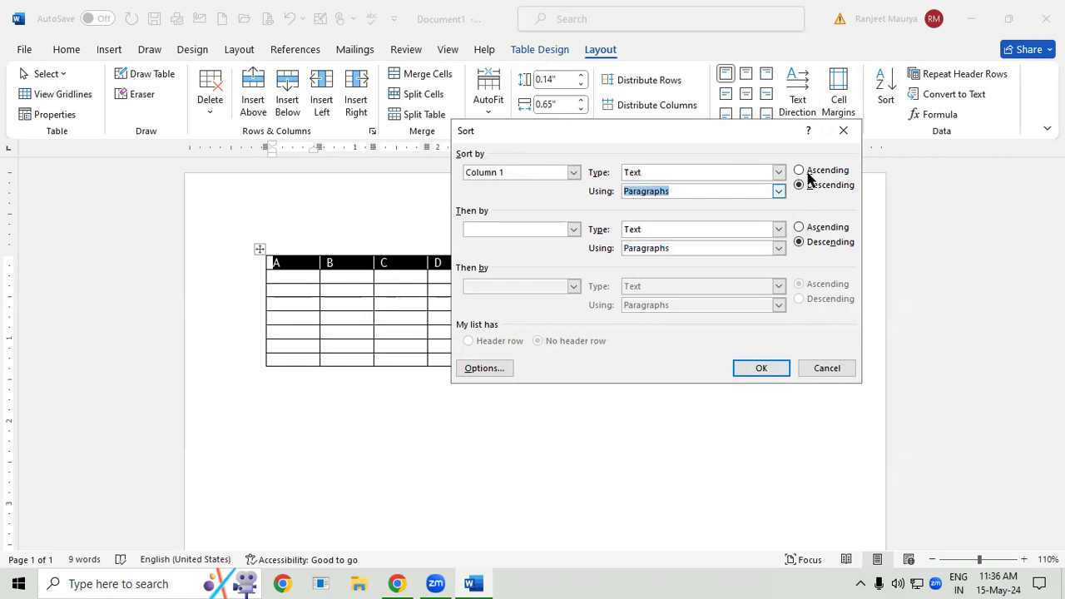
{"action": "left_click", "coordinate": [843, 131]}
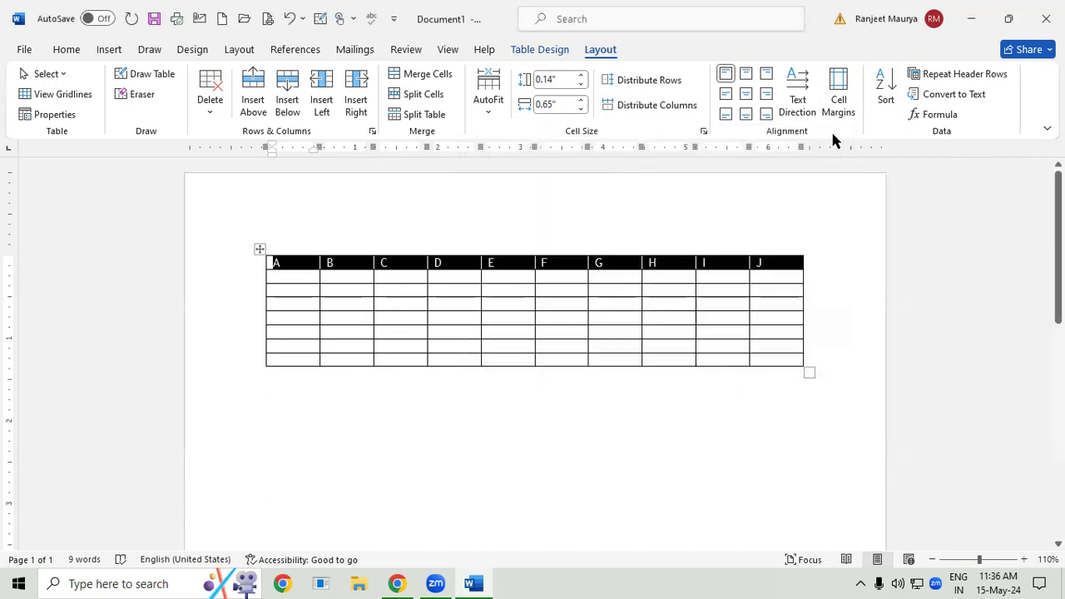
{"action": "left_click", "coordinate": [885, 92]}
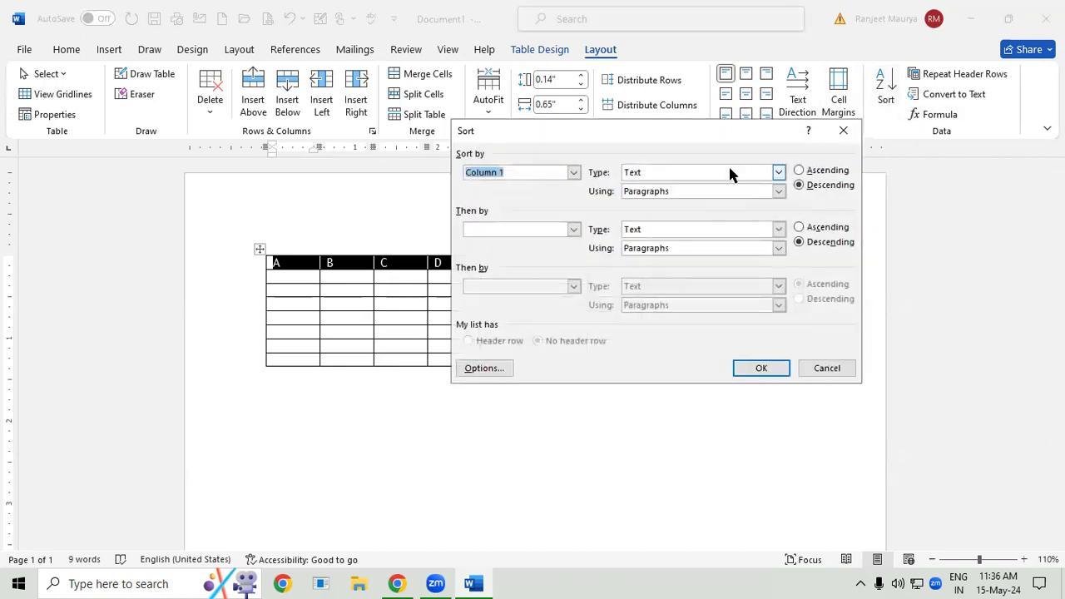
{"action": "left_click", "coordinate": [842, 132]}
- Sort the selected first row by Column 1 as text in ascending order
{"action": "left_click", "coordinate": [886, 90]}
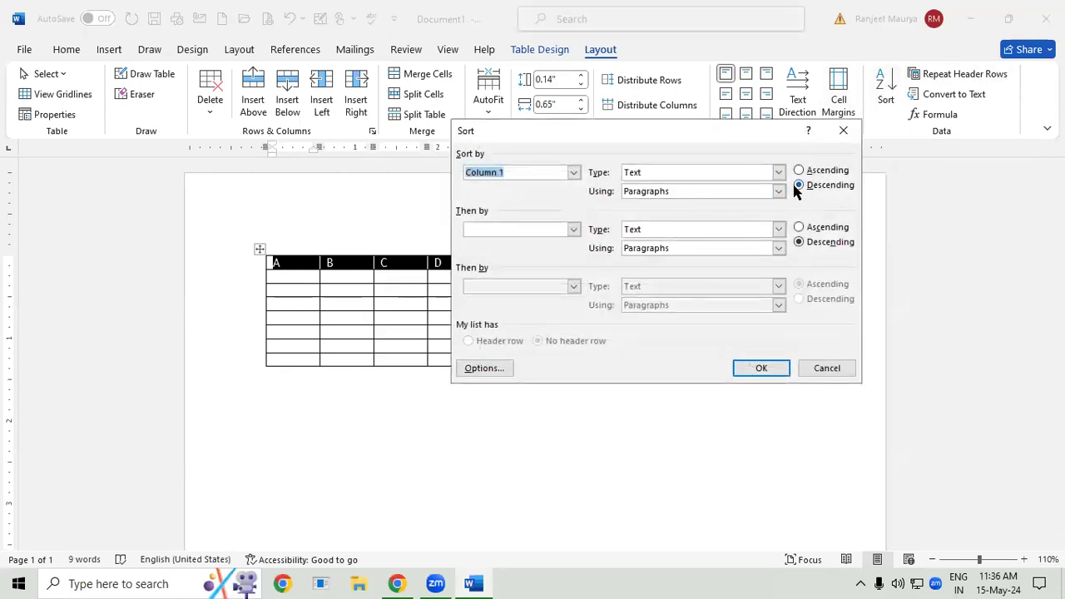
{"action": "left_click", "coordinate": [799, 171]}
{"action": "left_click", "coordinate": [787, 367]}
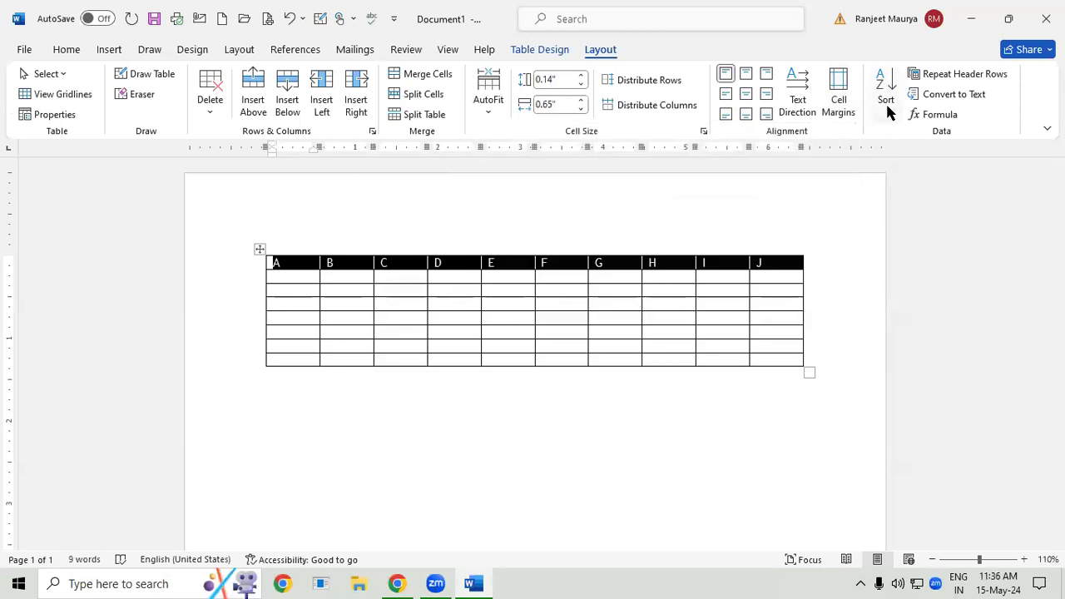
- Sort the selected first table row by Column 1 as text in descending order
{"action": "left_click", "coordinate": [65, 50]}
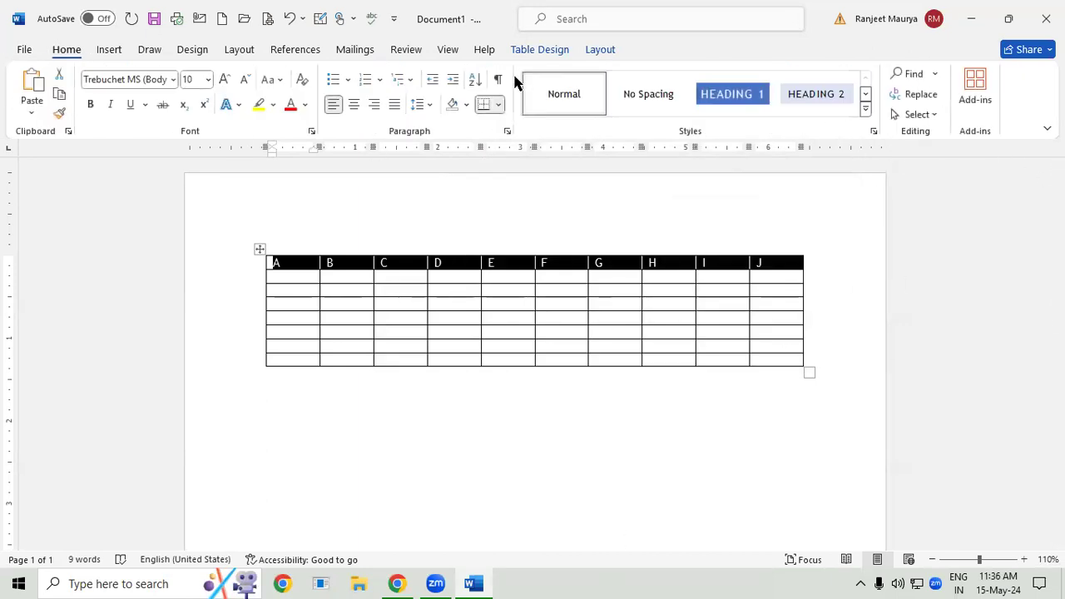
{"action": "left_click", "coordinate": [473, 81]}
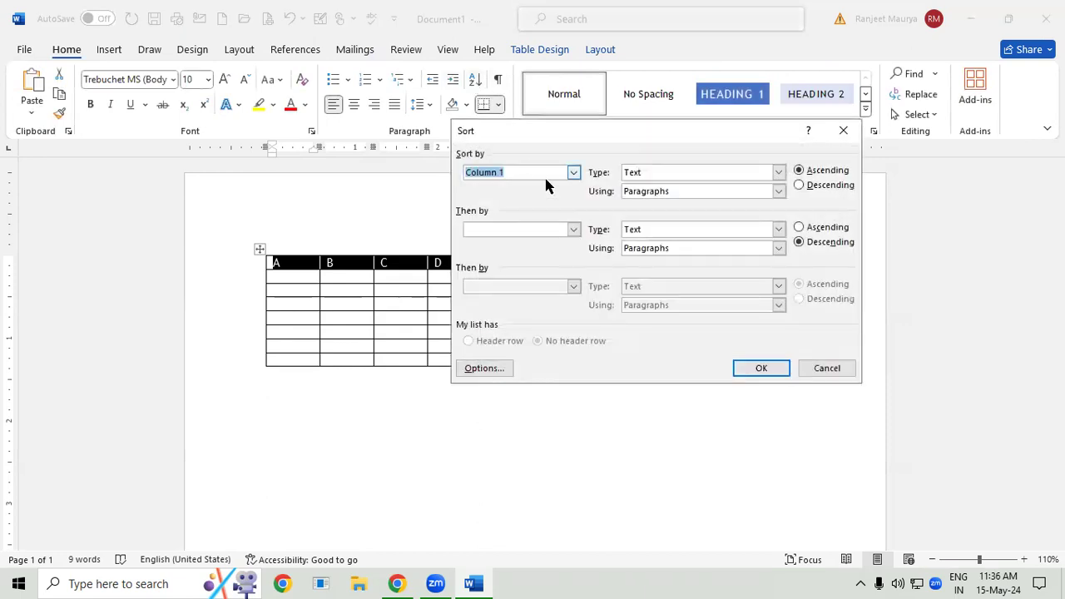
{"action": "left_click", "coordinate": [836, 185]}
{"action": "left_click", "coordinate": [763, 367]}
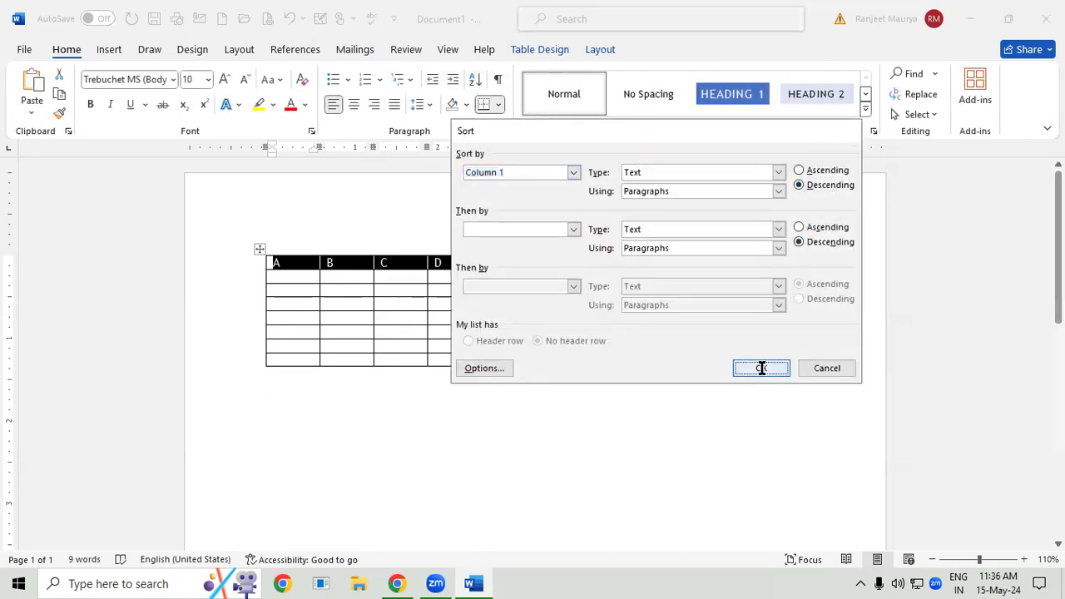
- Enter a list of five first names in capitals below the table, one per line
{"action": "left_click", "coordinate": [592, 446]}
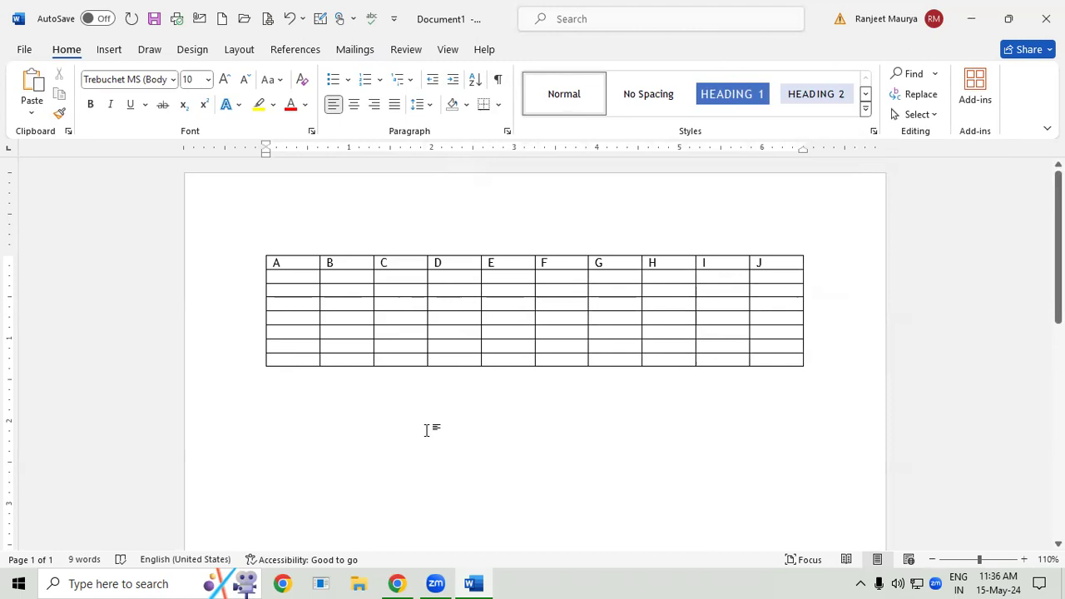
{"action": "type", "text": "RAJ"}
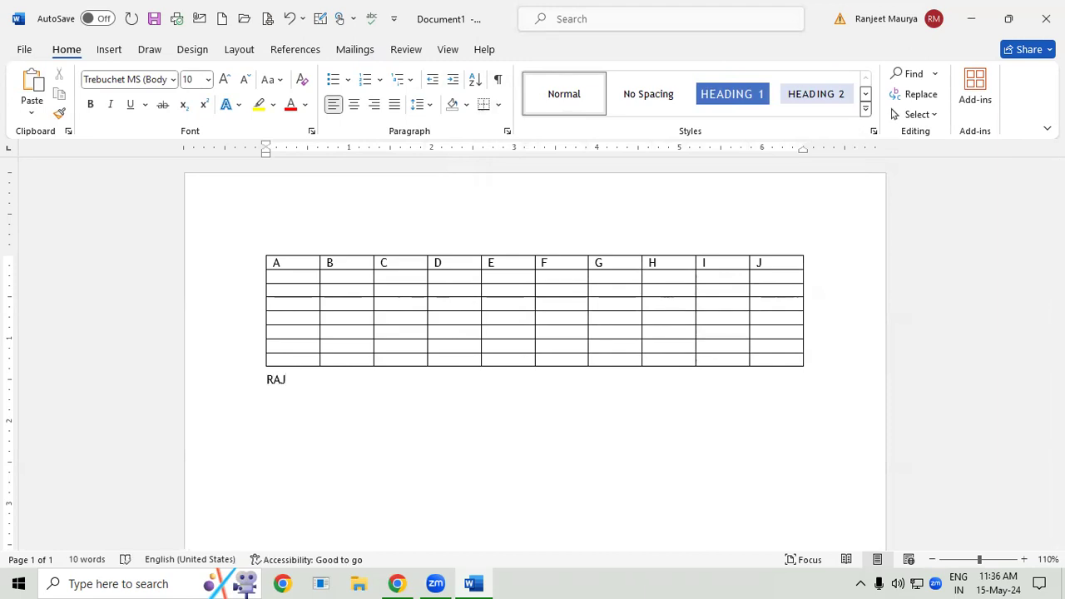
{"action": "type", "text": " JAKIR "}
{"action": "type", "text": "R"}
{"action": "type", "text": "IJWAN"}
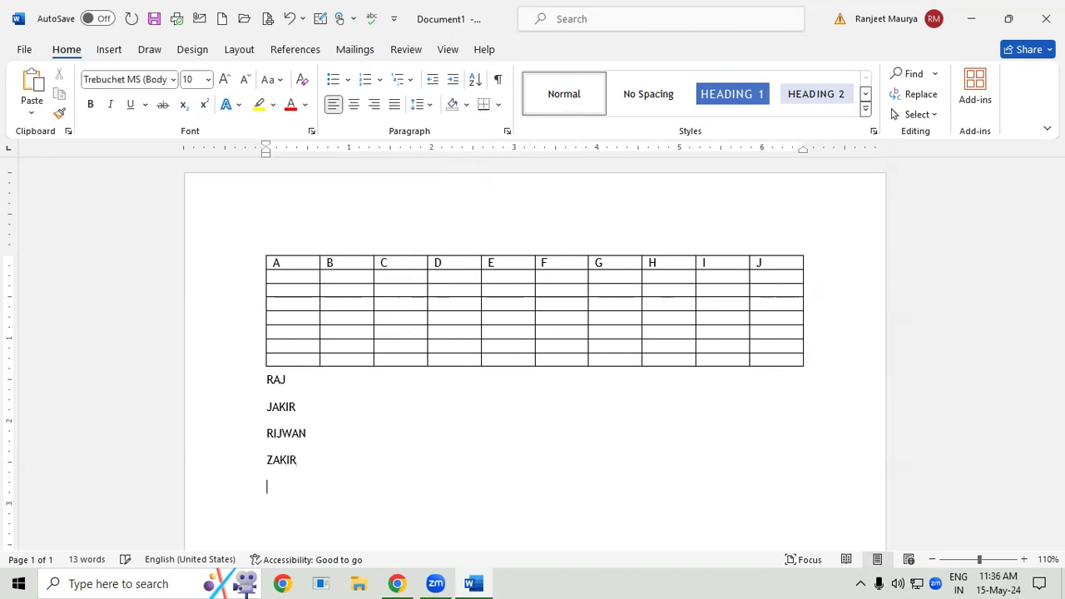
{"action": "type", "text": "K"}
- Sort the five names below the table by paragraphs as text in ascending order and repeat the sort in descending order
{"action": "left_click_drag", "start_coordinate": [268, 385], "coordinate": [315, 504]}
{"action": "left_click", "coordinate": [474, 80]}
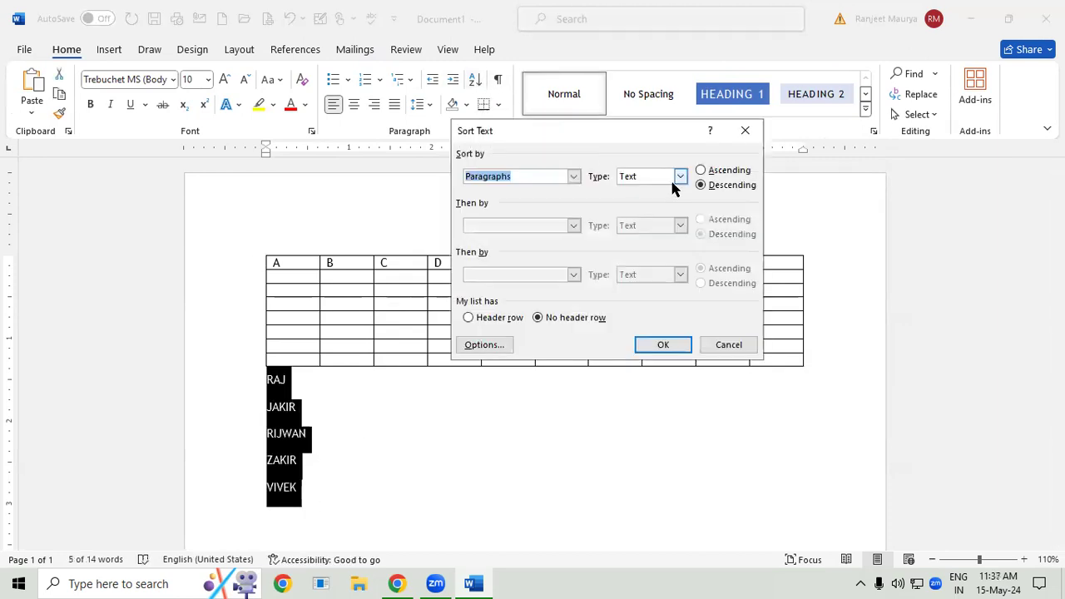
{"action": "left_click", "coordinate": [703, 171]}
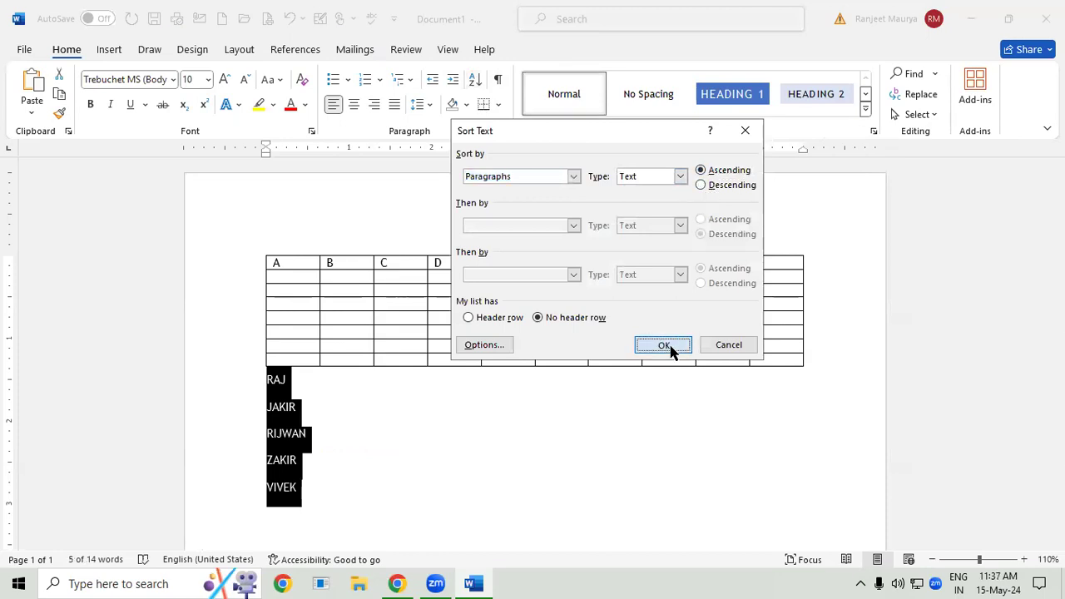
{"action": "left_click", "coordinate": [670, 348]}
{"action": "left_click", "coordinate": [477, 83]}
{"action": "left_click", "coordinate": [700, 186]}
{"action": "left_click", "coordinate": [678, 339]}
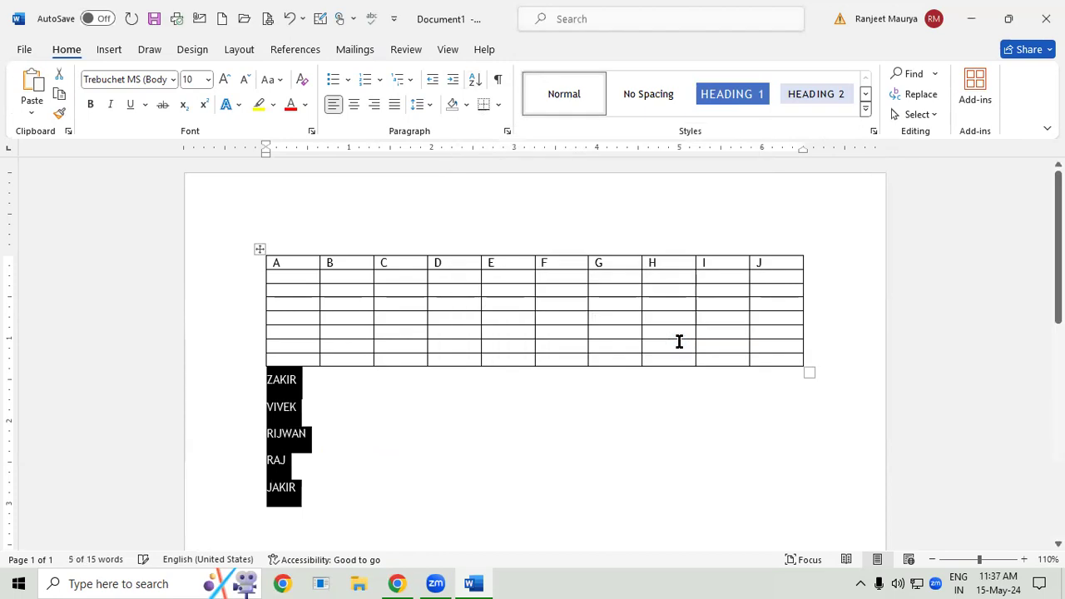
- Enlarge the font of the selected list of names to 16 pt
{"action": "key", "text": "ctrl+shift+period"}
{"action": "key", "text": "ctrl+shift+period"}
{"action": "key", "text": "ctrl+shift+period"}
{"action": "key", "text": "ctrl+shift+period"}
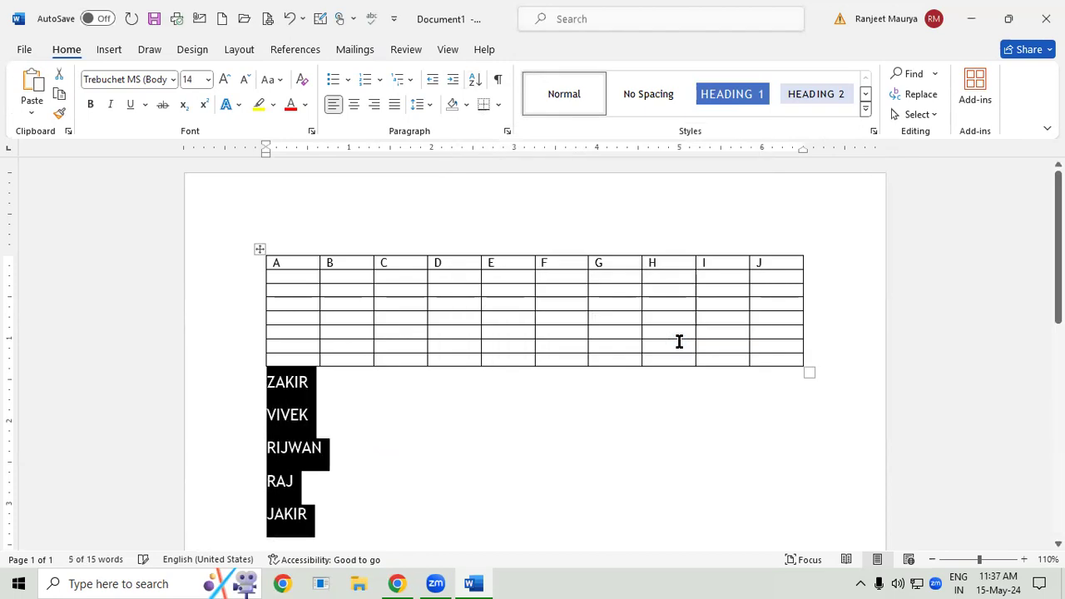
{"action": "scroll", "coordinate": [336, 498], "scroll_direction": "down", "scroll_amount": 1}
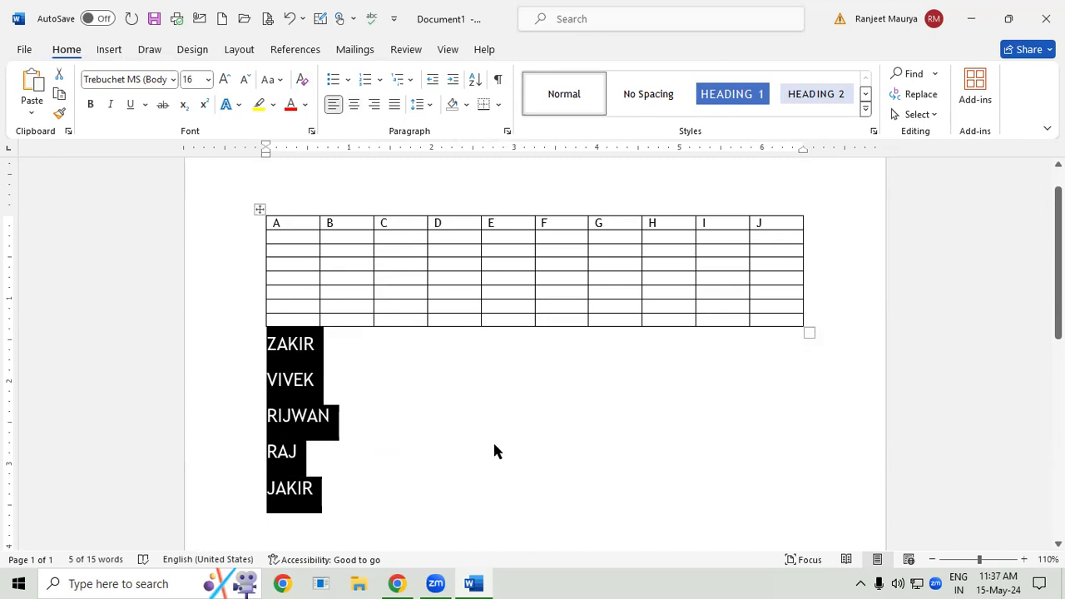
- Sort the enlarged list of names by paragraphs as text in ascending order and deselect it
{"action": "left_click", "coordinate": [475, 80]}
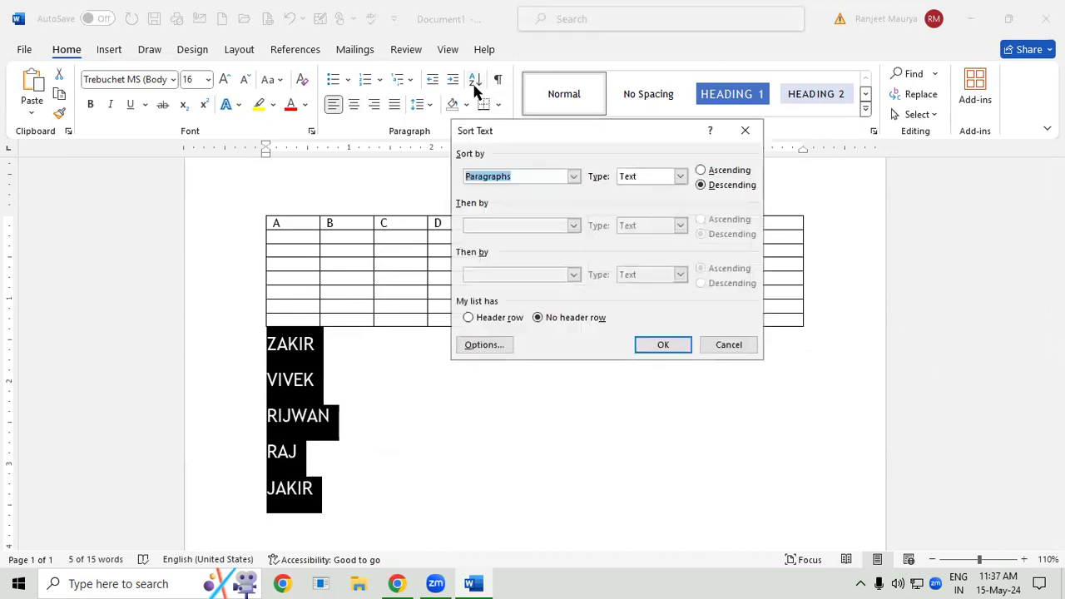
{"action": "left_click", "coordinate": [715, 171]}
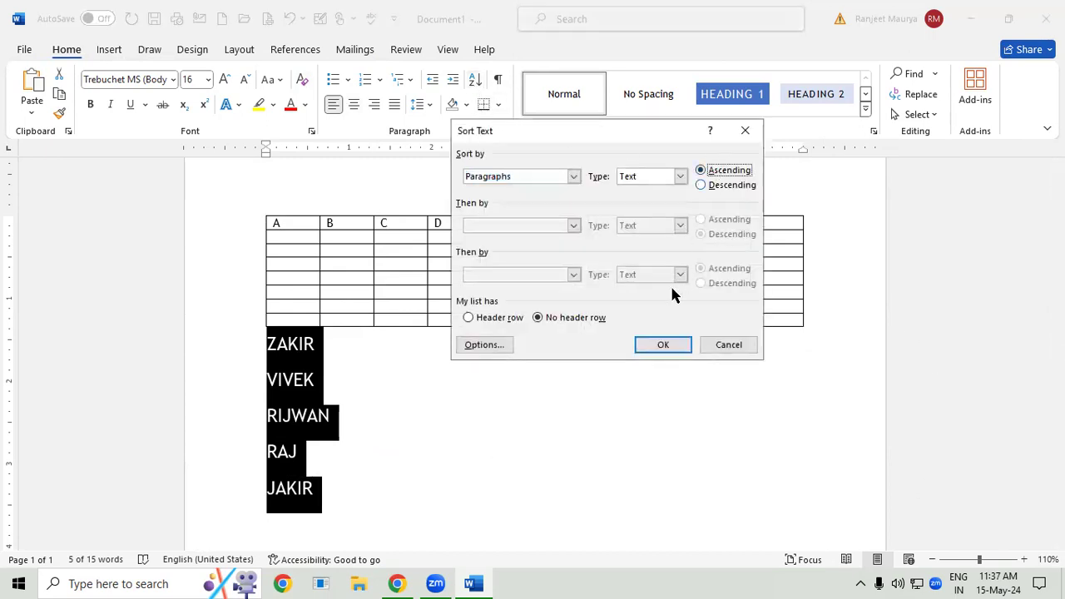
{"action": "left_click", "coordinate": [663, 346]}
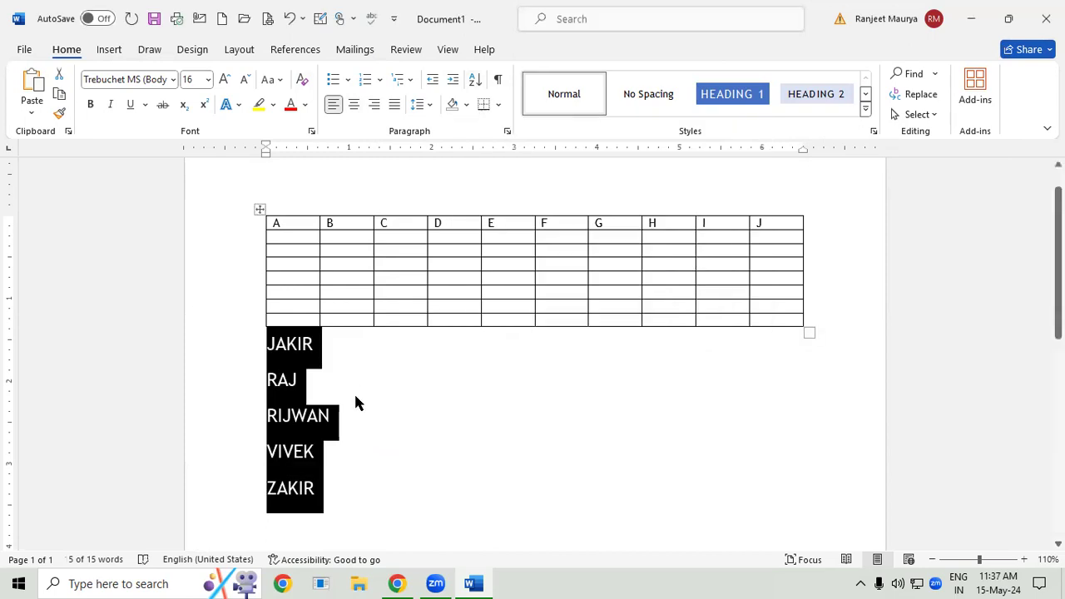
{"action": "left_click", "coordinate": [403, 248]}
{"action": "left_click", "coordinate": [536, 276]}
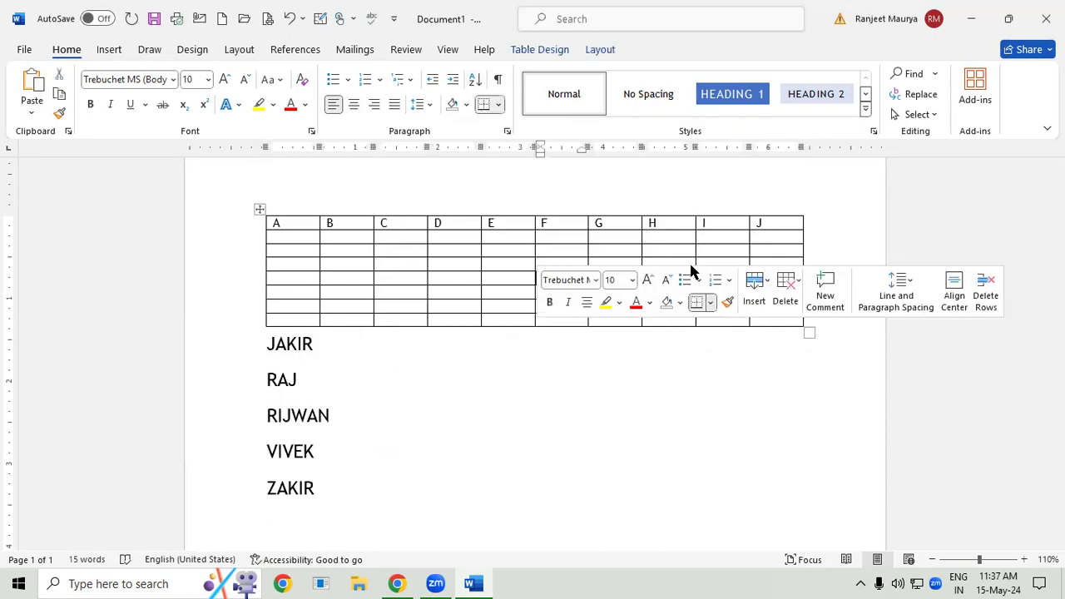
{"action": "left_click", "coordinate": [711, 250]}
- Select all five names below the table and sort them by paragraphs as text in descending order
{"action": "left_click_drag", "start_coordinate": [259, 342], "coordinate": [324, 494]}
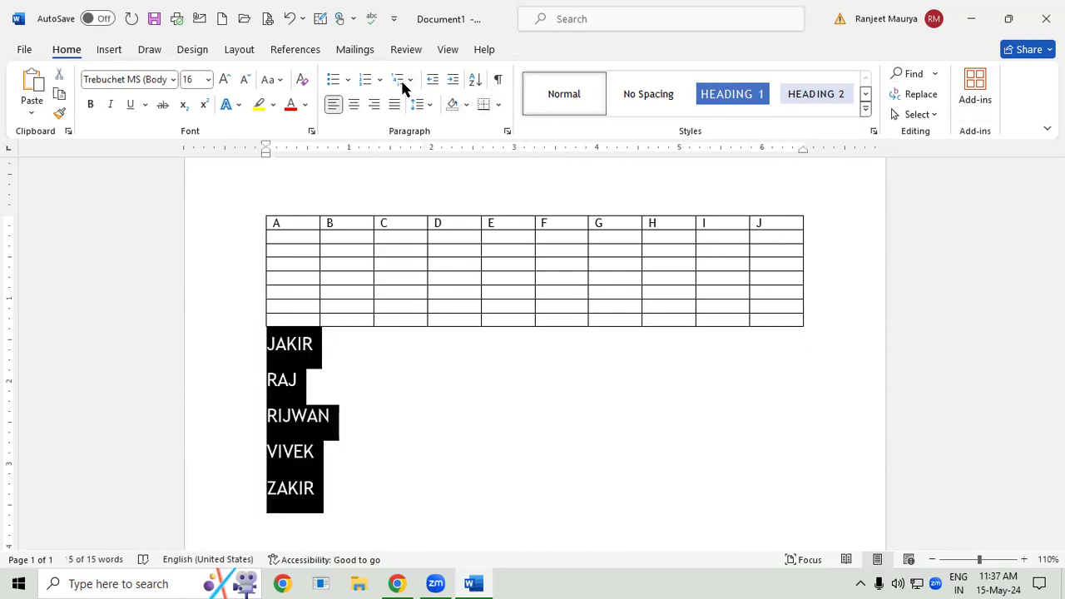
{"action": "left_click", "coordinate": [475, 79]}
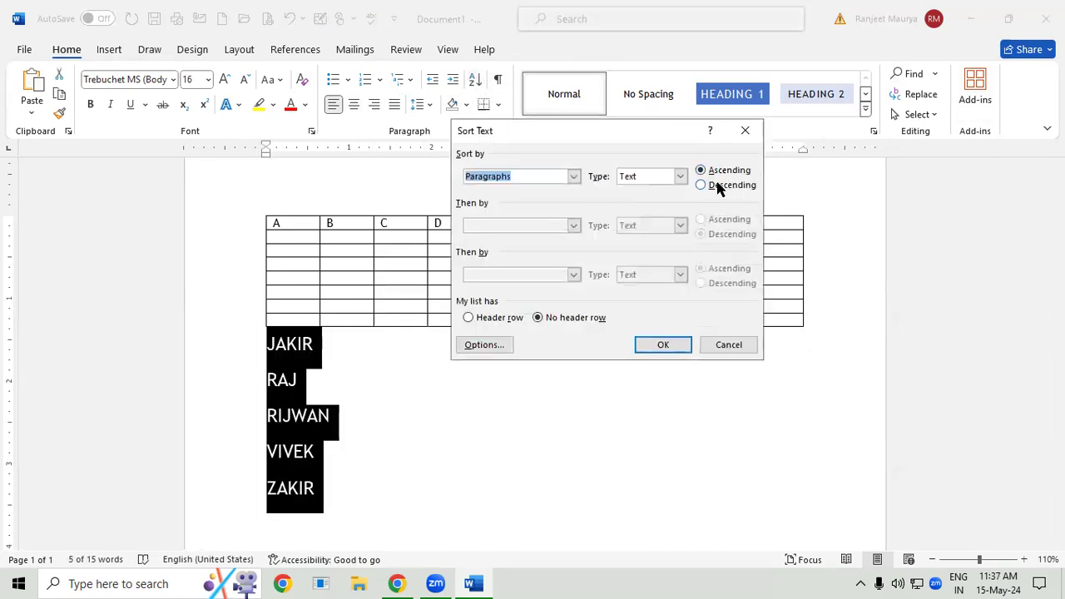
{"action": "left_click", "coordinate": [718, 187]}
{"action": "left_click", "coordinate": [687, 348]}
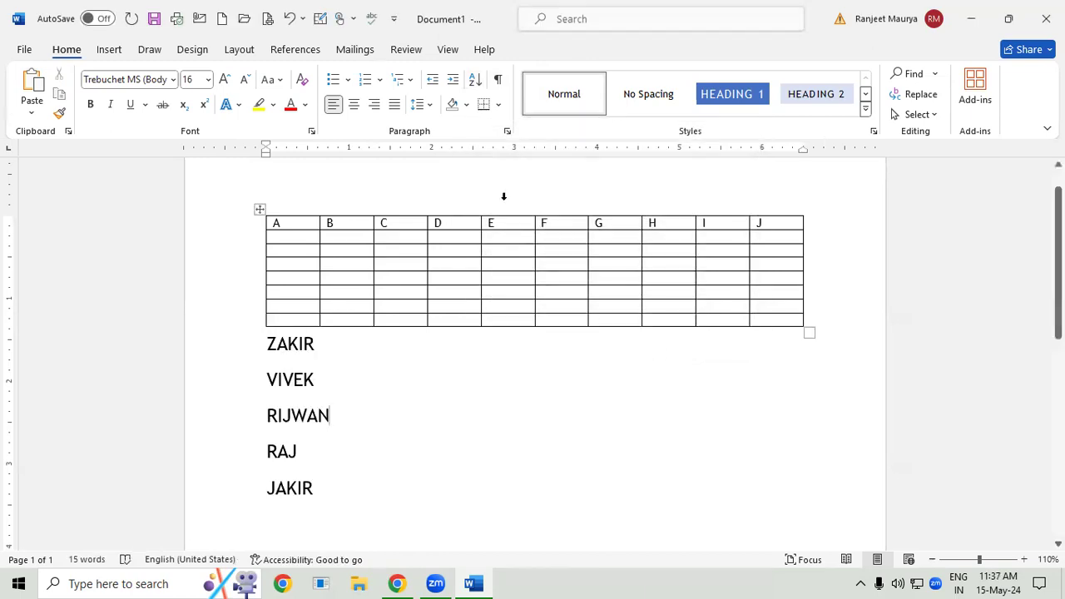
- Select the table's first row with the letters A to J and enlarge its text by several font sizes
{"action": "left_click", "coordinate": [409, 254]}
{"action": "left_click", "coordinate": [586, 51]}
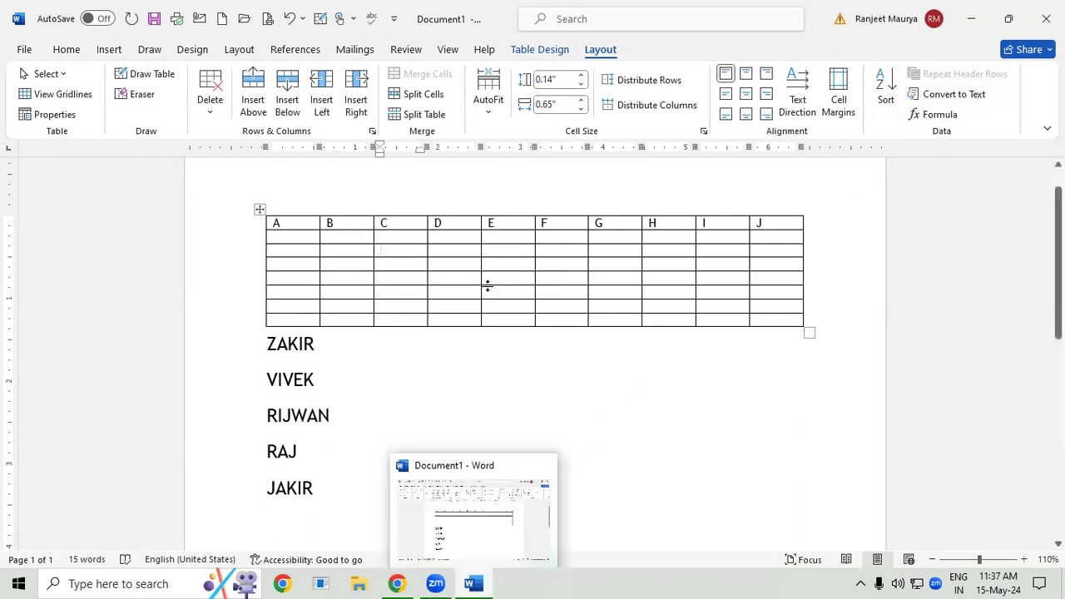
{"action": "left_click_drag", "start_coordinate": [268, 223], "coordinate": [776, 230]}
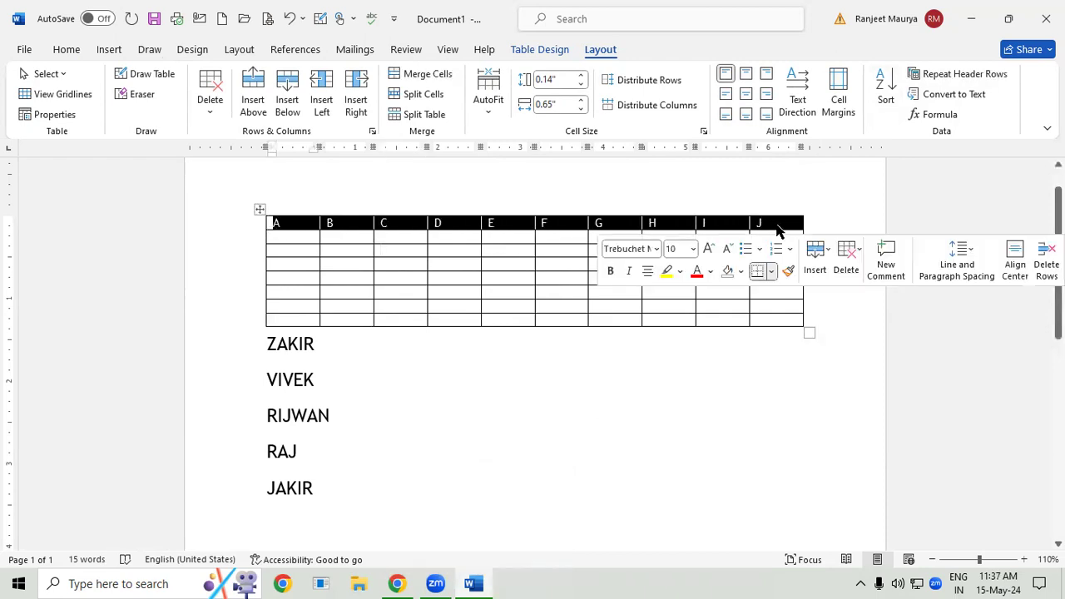
{"action": "key", "text": "ctrl+shift+period"}
{"action": "key", "text": "ctrl+shift+period"}
{"action": "key", "text": "ctrl+shift+period"}
{"action": "key", "text": "ctrl+shift+period"}
{"action": "key", "text": "ctrl+shift+period"}
{"action": "key", "text": "ctrl+shift+period"}
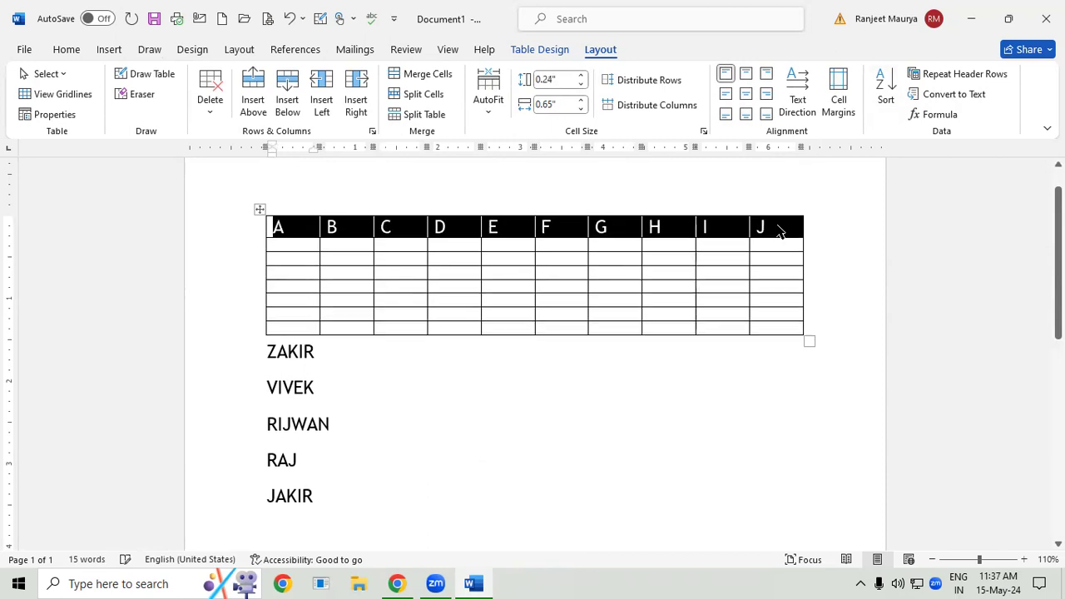
- Apply the gold grid table style with a solid header row and banded rows to the whole table
{"action": "left_click", "coordinate": [378, 262]}
{"action": "left_click_drag", "start_coordinate": [275, 227], "coordinate": [754, 325]}
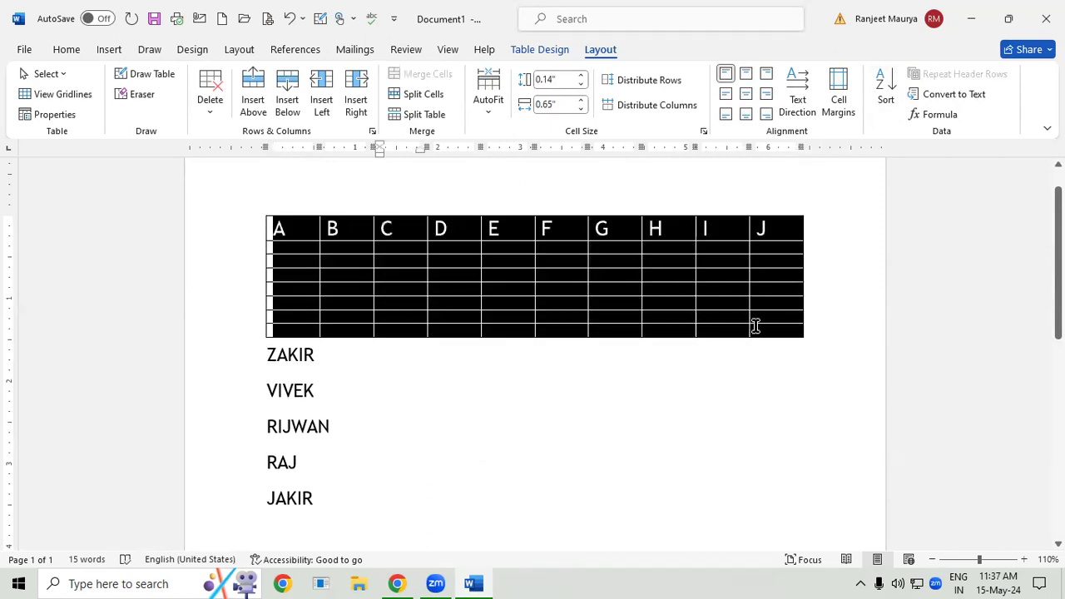
{"action": "left_click", "coordinate": [549, 50]}
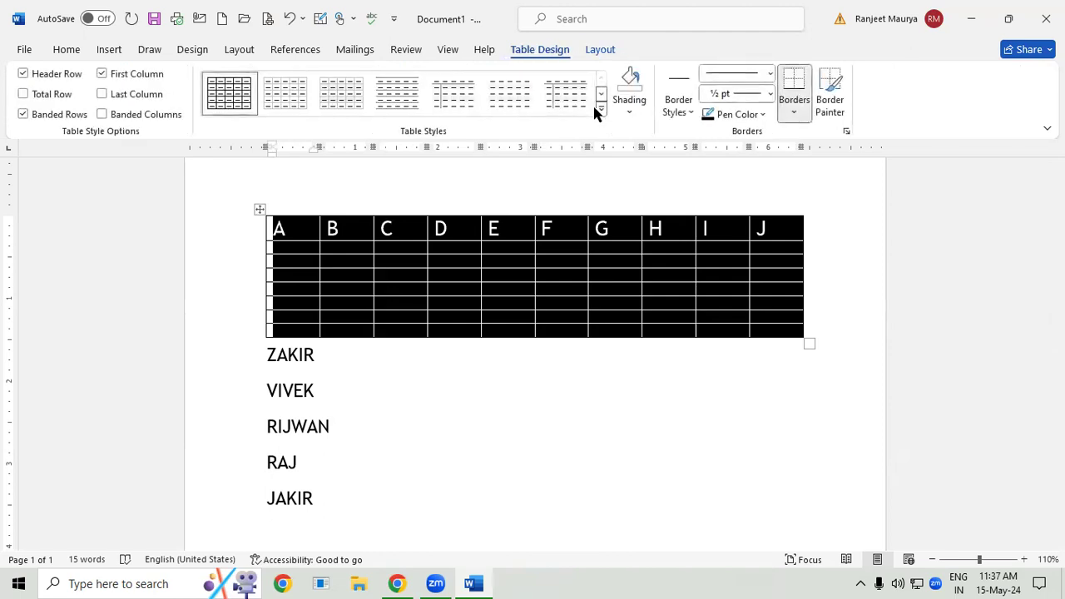
{"action": "left_click", "coordinate": [601, 108]}
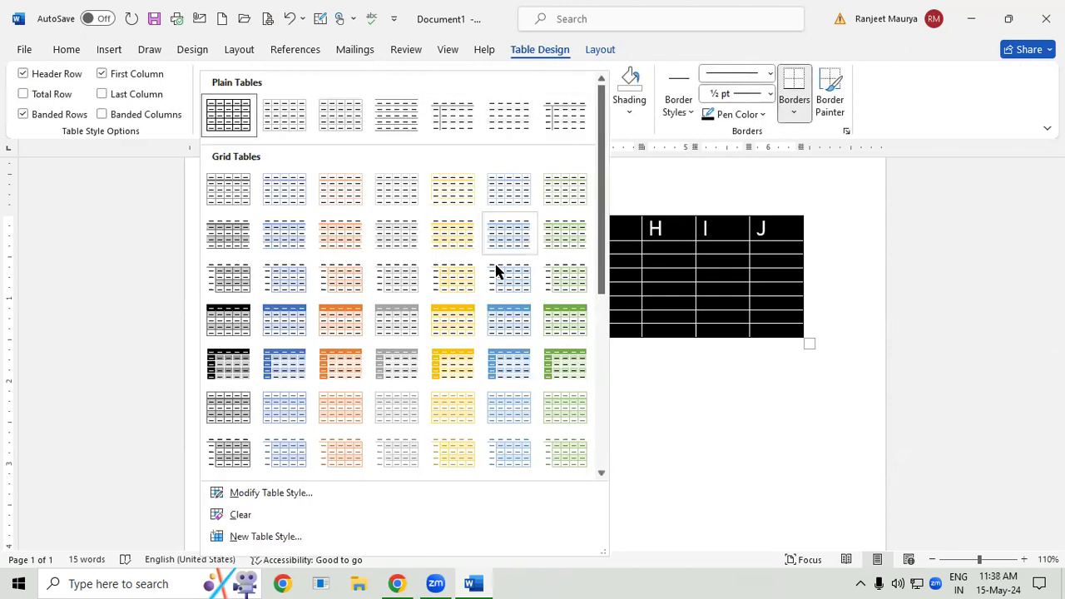
{"action": "left_click", "coordinate": [461, 312]}
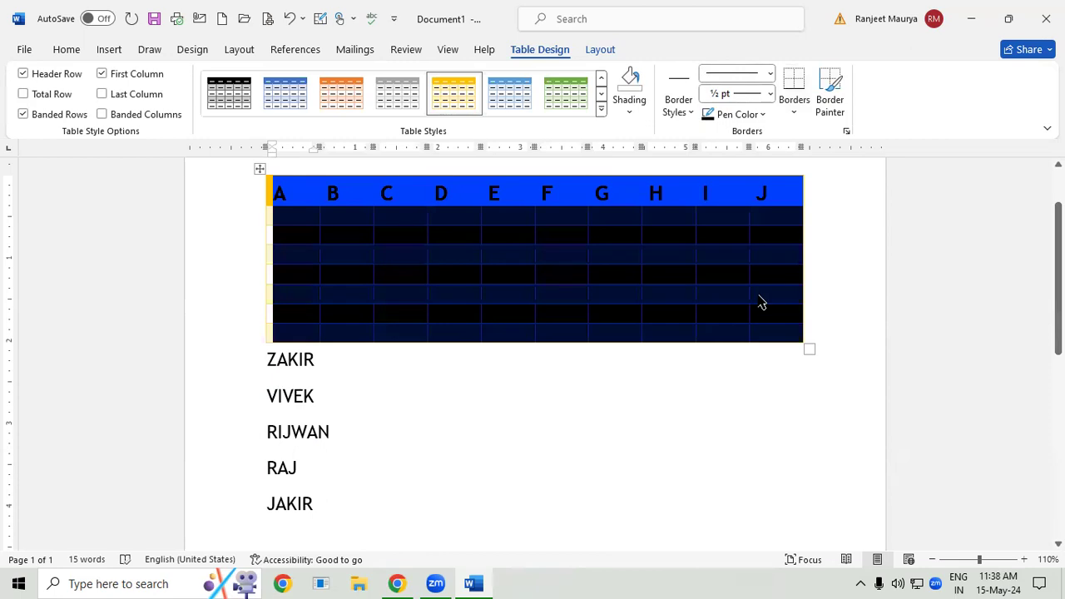
{"action": "left_click", "coordinate": [758, 295]}
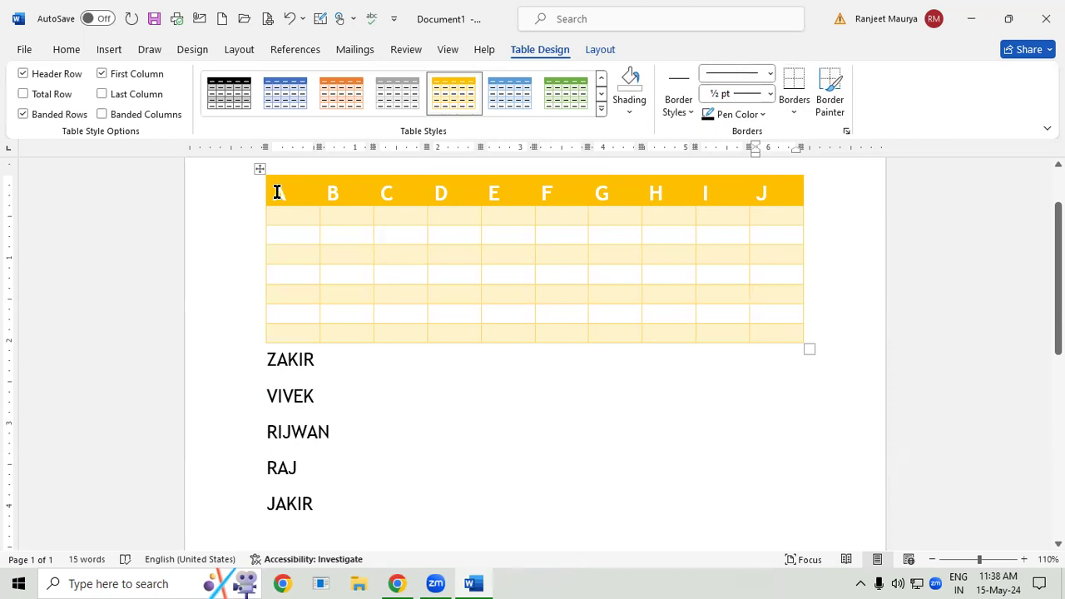
- Undo the gold table style
{"action": "left_click_drag", "start_coordinate": [277, 192], "coordinate": [772, 336]}
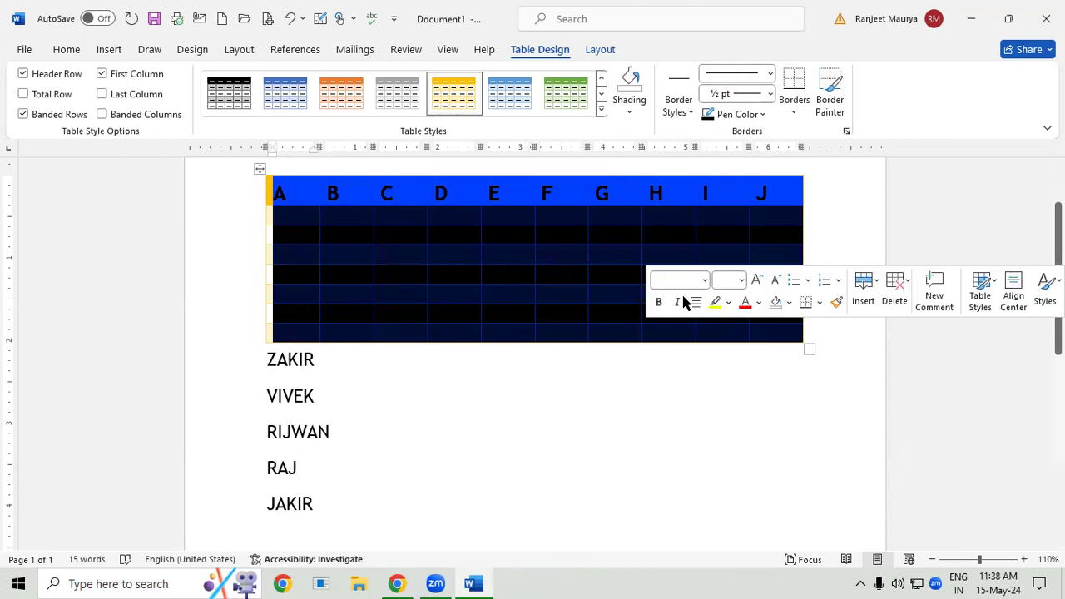
{"action": "left_click", "coordinate": [597, 274]}
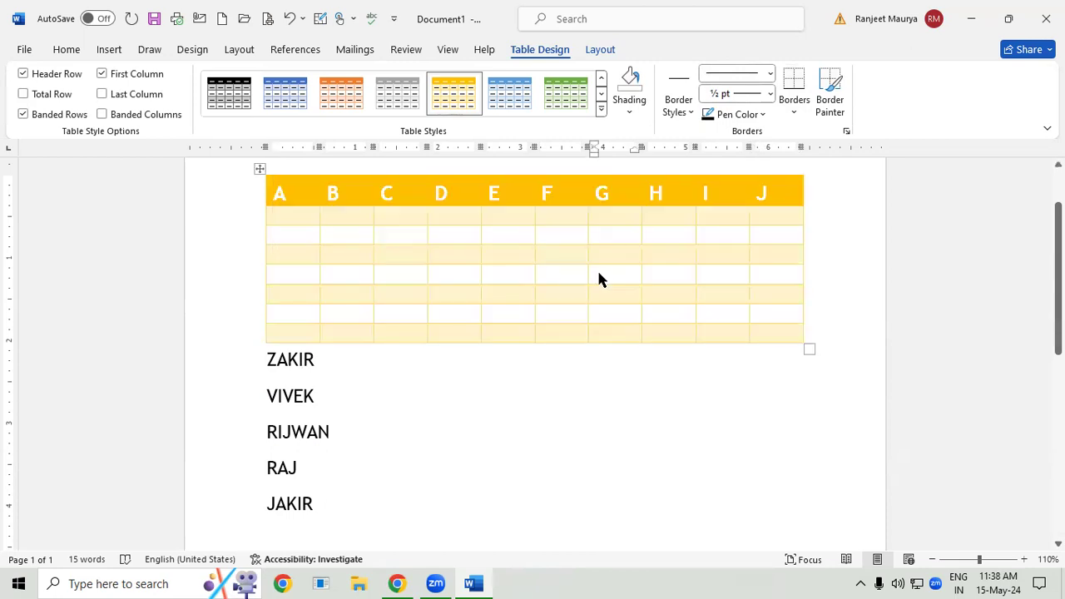
{"action": "key", "text": "ctrl+z"}
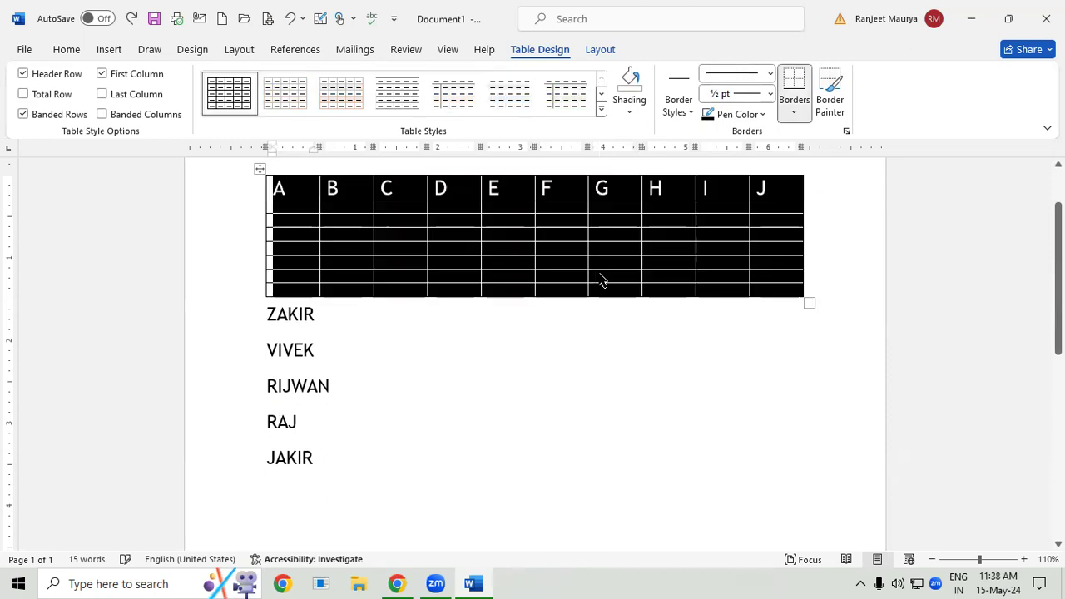
- Select the whole plain table and give it the gold banded grid style with a solid header row
{"action": "left_click", "coordinate": [502, 396]}
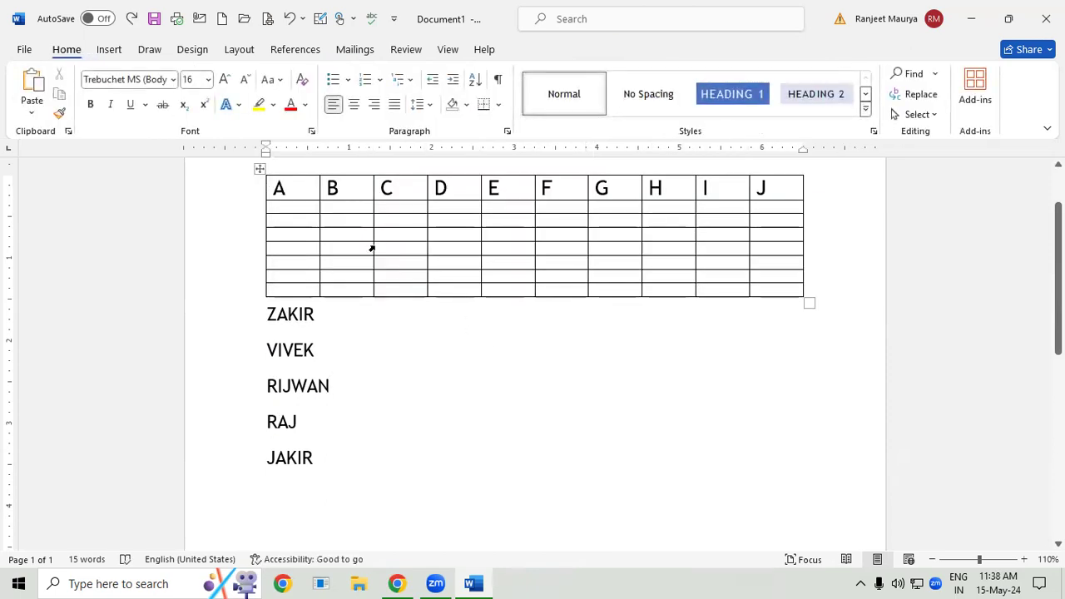
{"action": "left_click_drag", "start_coordinate": [275, 191], "coordinate": [765, 292]}
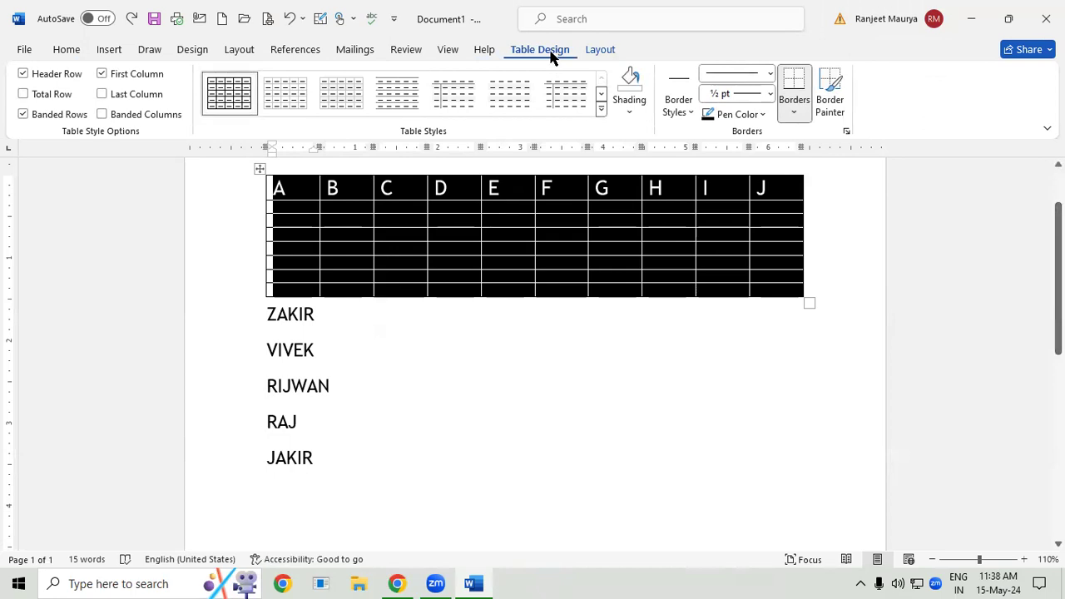
{"action": "left_click", "coordinate": [600, 108]}
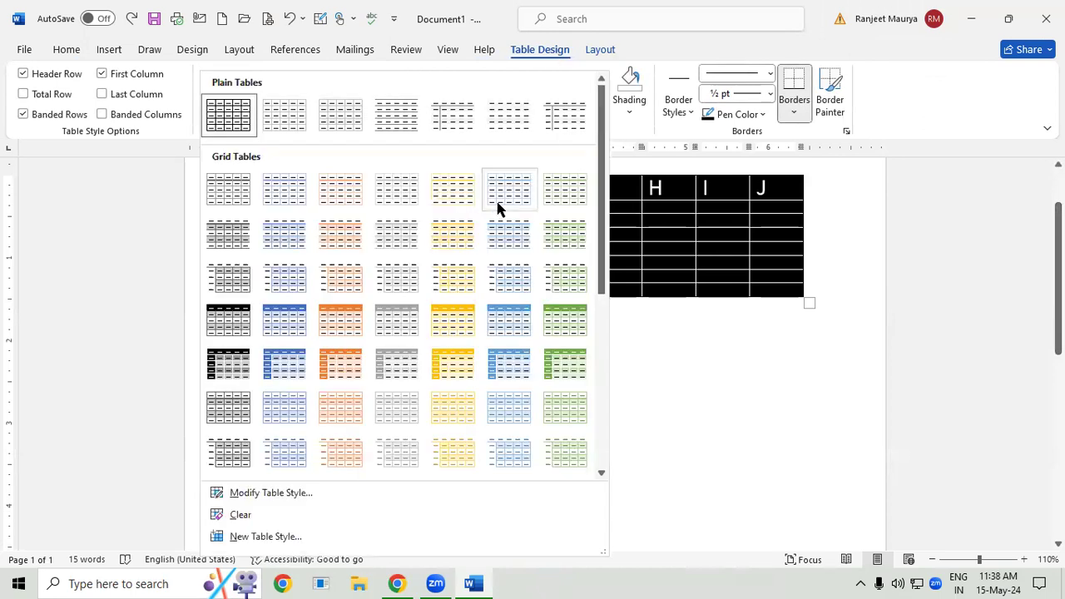
{"action": "left_click", "coordinate": [455, 315]}
{"action": "left_click", "coordinate": [720, 215]}
{"action": "scroll", "coordinate": [687, 242], "scroll_direction": "down", "scroll_amount": 2}
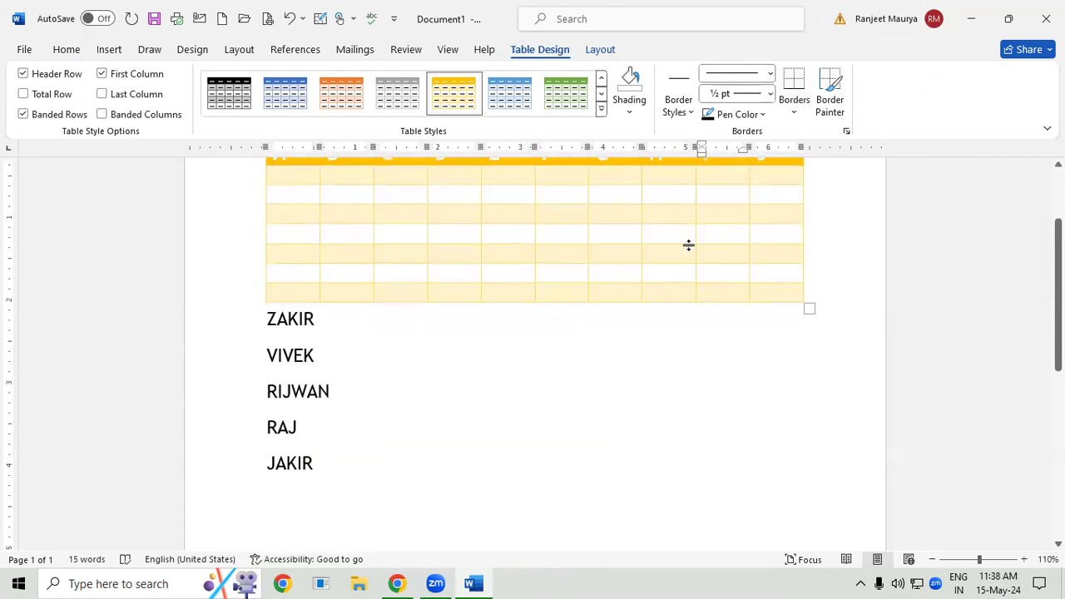
- Set all rows of the gold table as repeating header rows and undo the change
{"action": "scroll", "coordinate": [644, 191], "scroll_direction": "up", "scroll_amount": 4}
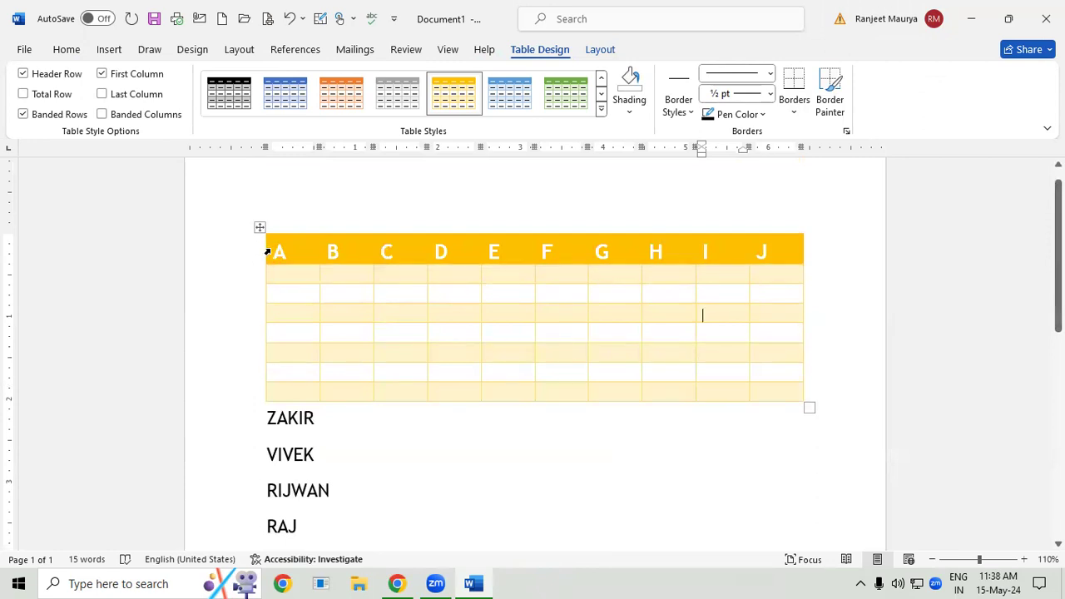
{"action": "left_click_drag", "start_coordinate": [274, 250], "coordinate": [780, 387]}
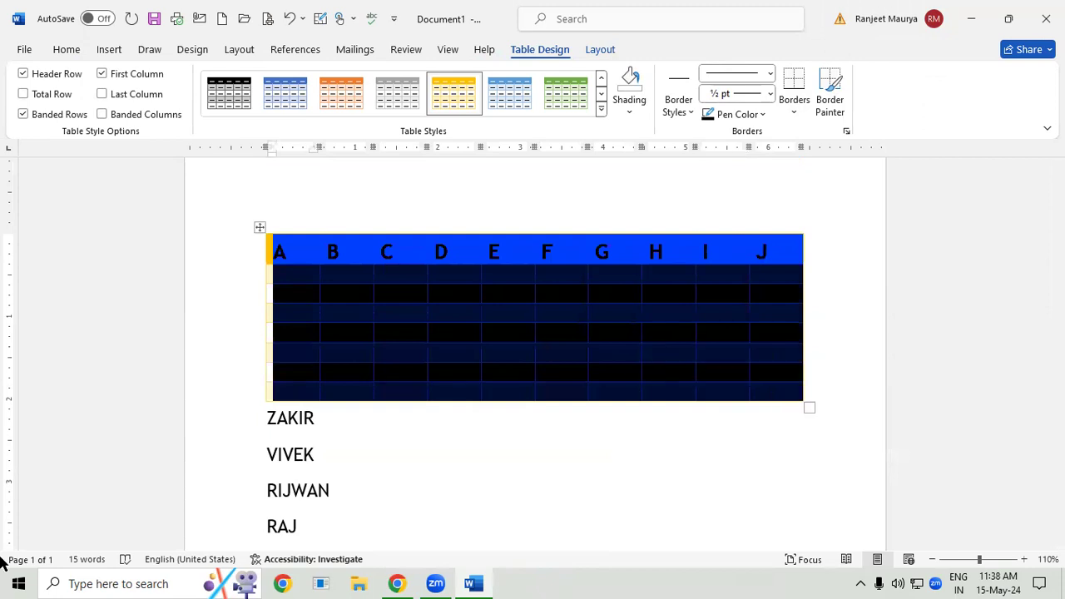
{"action": "left_click", "coordinate": [608, 51]}
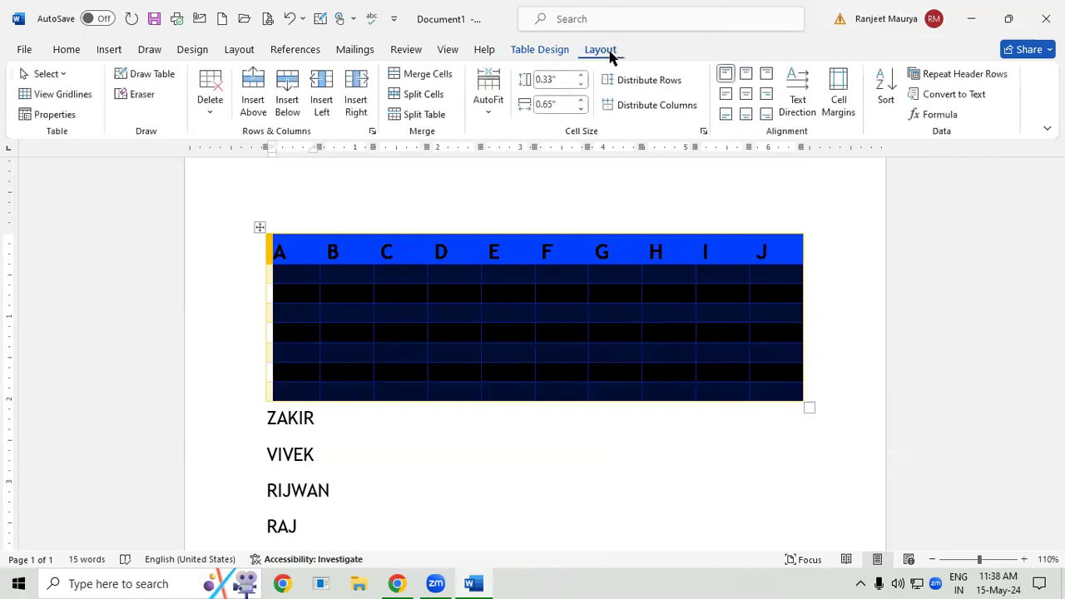
{"action": "left_click", "coordinate": [965, 75]}
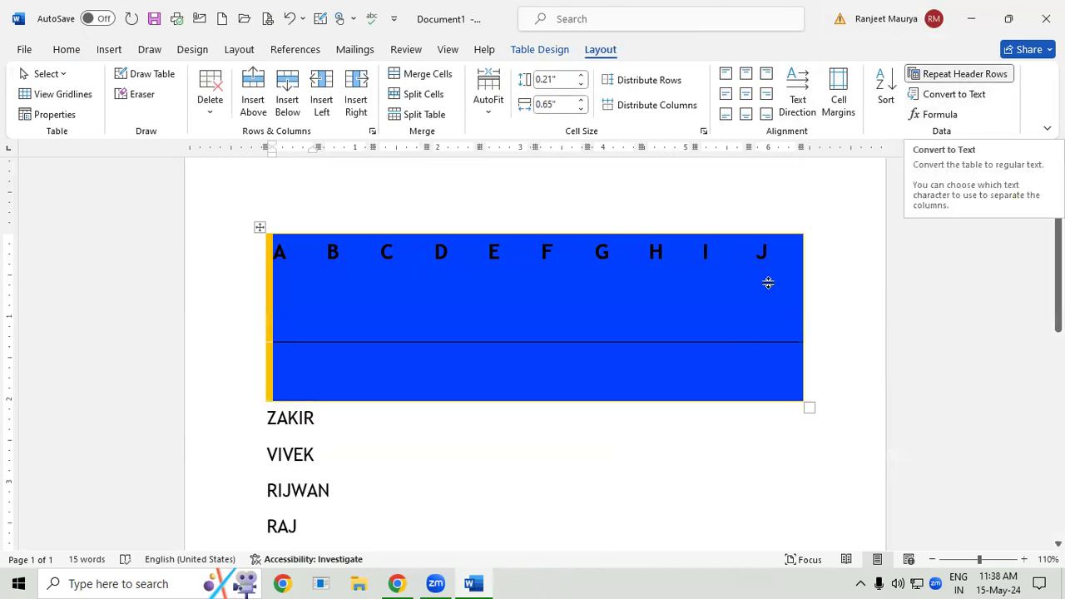
{"action": "left_click", "coordinate": [701, 393]}
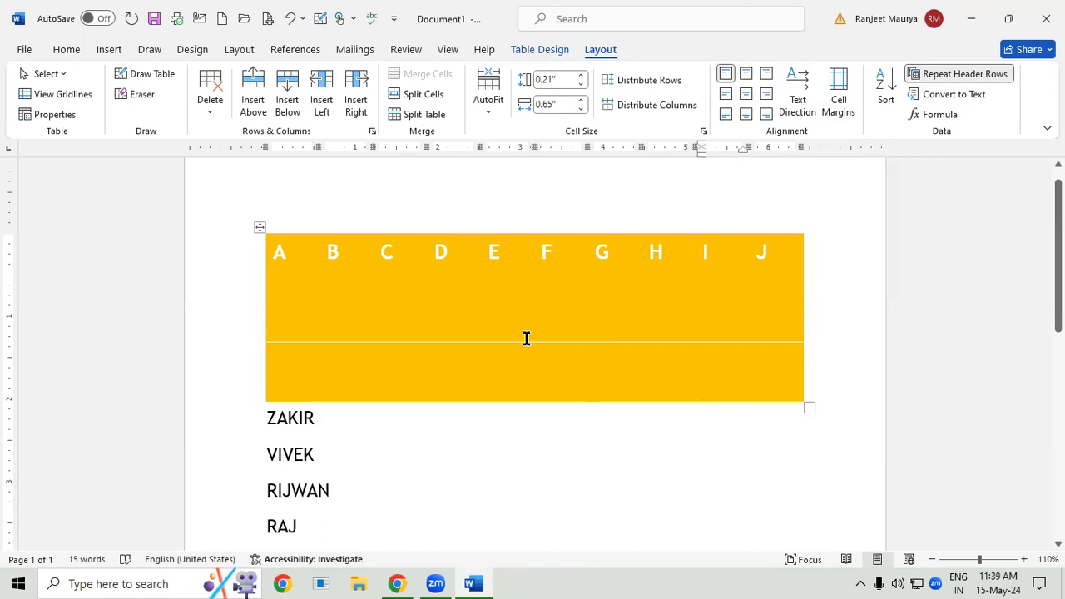
{"action": "left_click", "coordinate": [564, 333]}
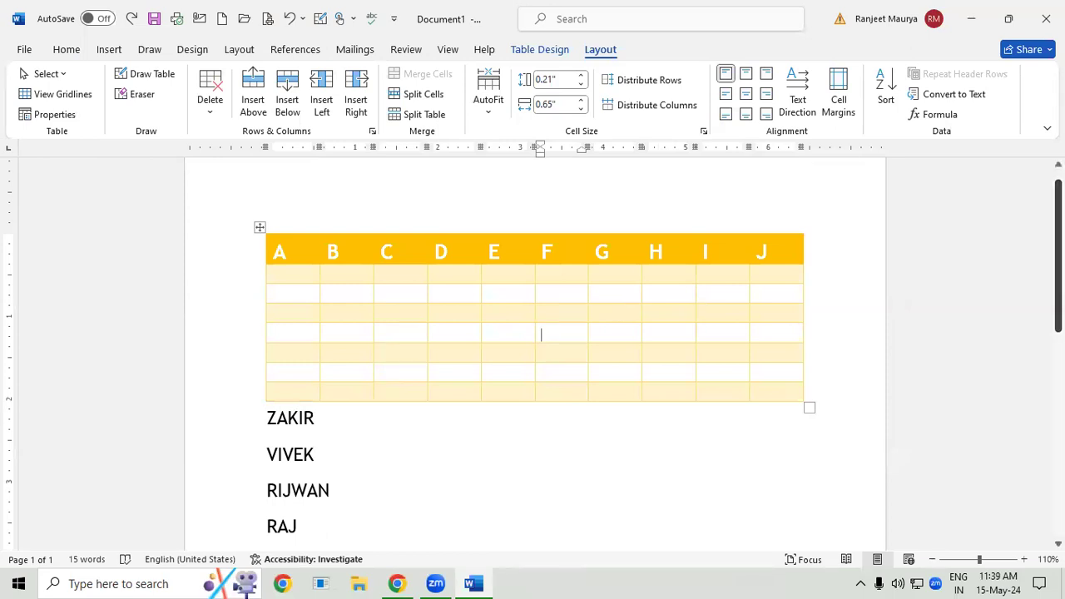
- Convert the whole gold table to plain text, separating the cell contents with tabs
{"action": "left_click_drag", "start_coordinate": [278, 254], "coordinate": [782, 399]}
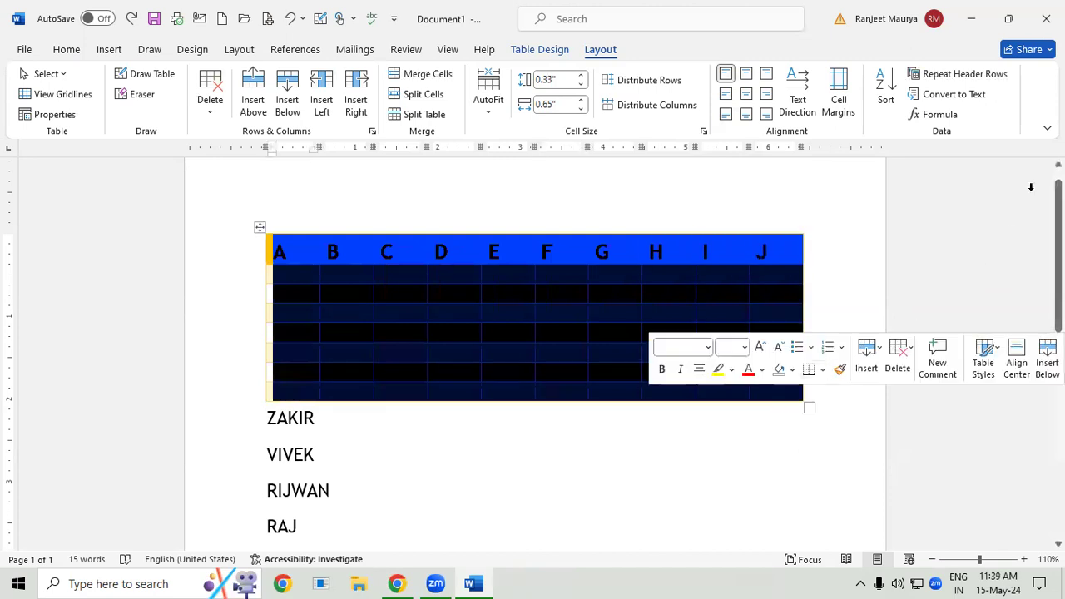
{"action": "left_click", "coordinate": [957, 94]}
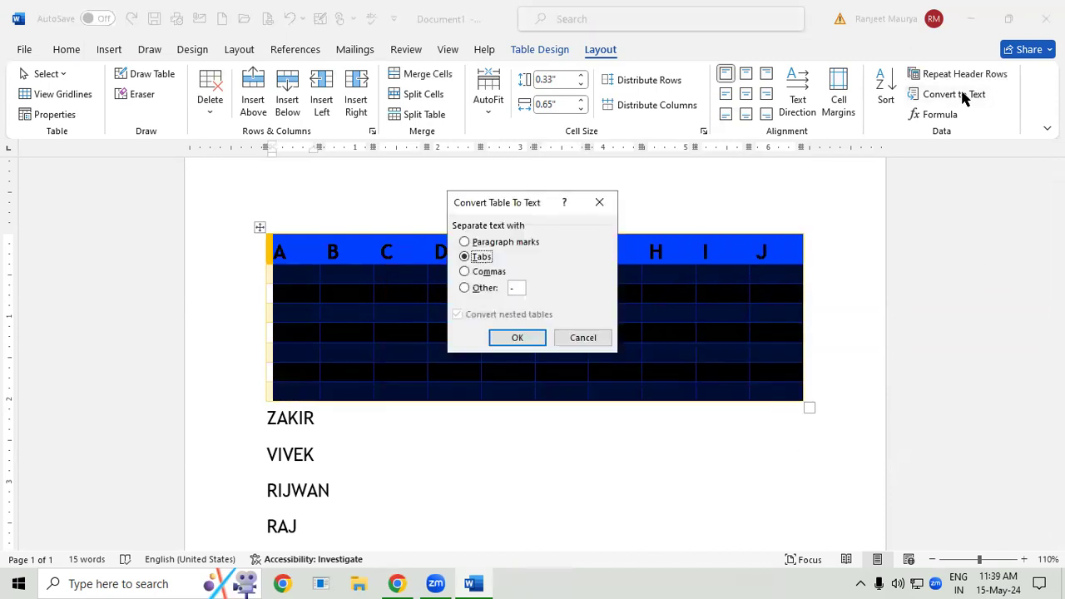
{"action": "left_click", "coordinate": [531, 340]}
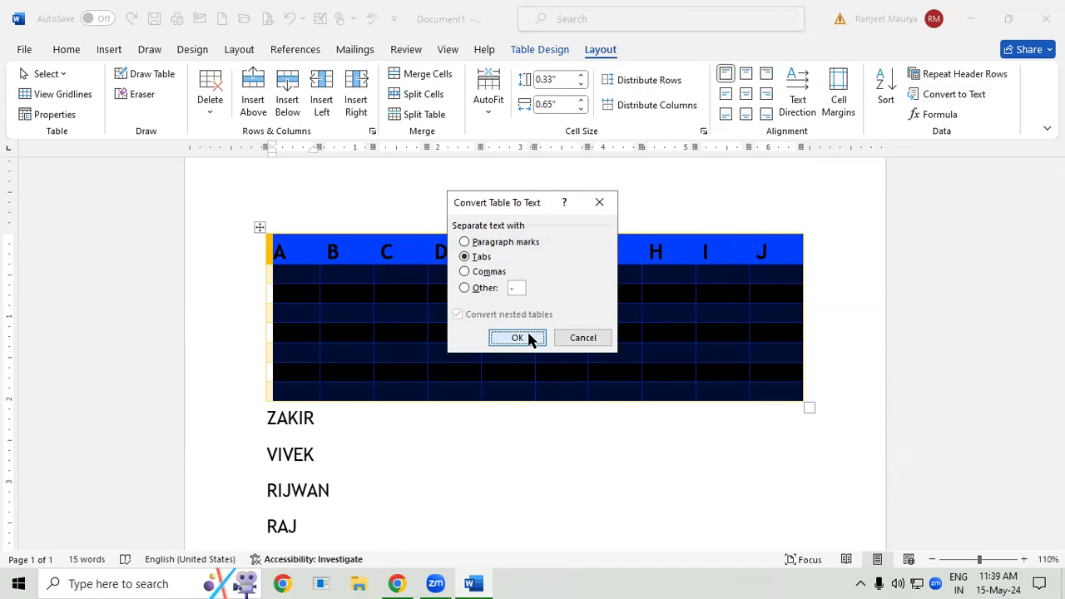
{"action": "left_click", "coordinate": [811, 400]}
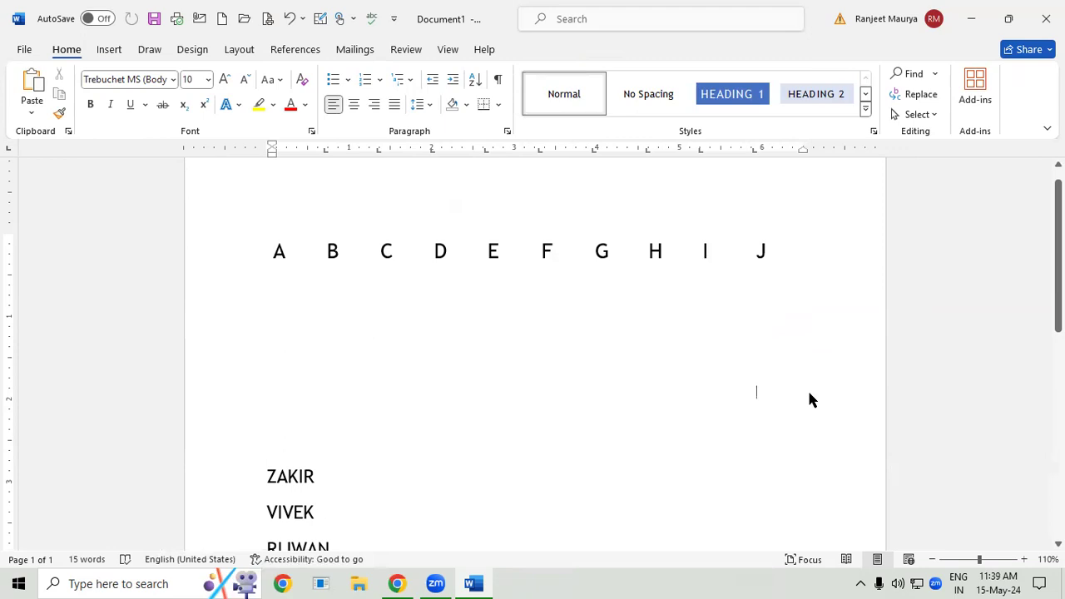
- Convert the tab-separated line of letters A to J into a 10-column table with automatic fixed column width
{"action": "left_click_drag", "start_coordinate": [273, 253], "coordinate": [785, 232]}
{"action": "left_click", "coordinate": [111, 51]}
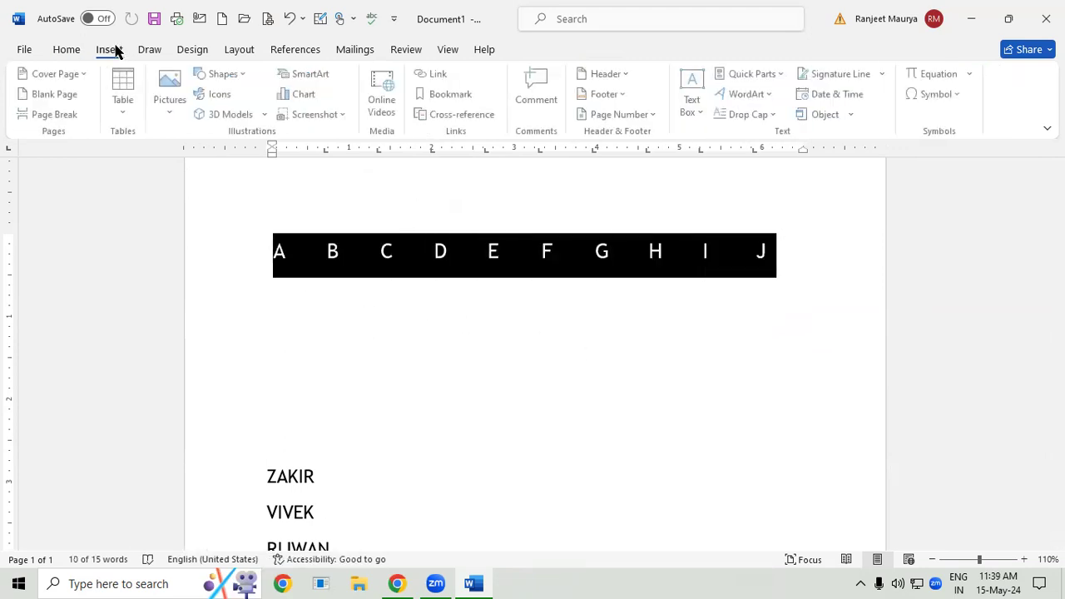
{"action": "left_click", "coordinate": [123, 107]}
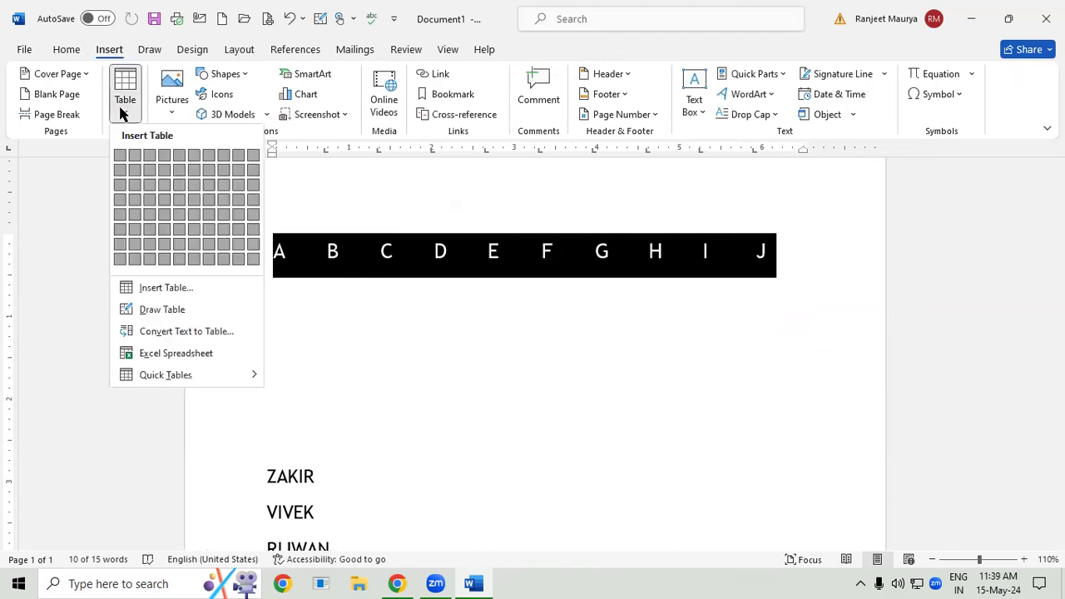
{"action": "left_click", "coordinate": [197, 334]}
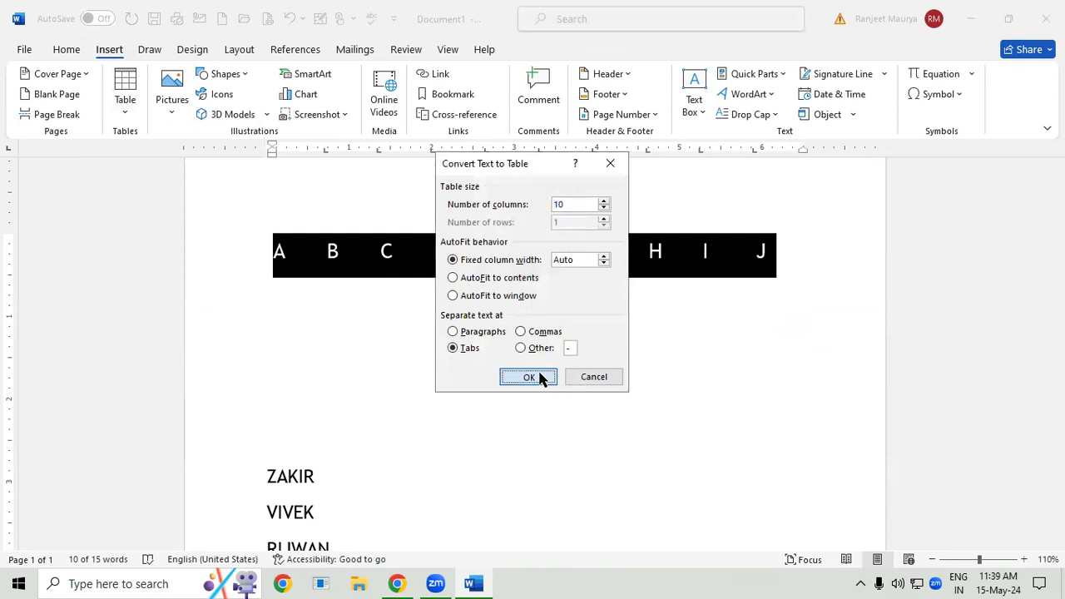
{"action": "left_click", "coordinate": [539, 376]}
- Add three empty rows below the row with the letters A to J
{"action": "left_click", "coordinate": [783, 251]}
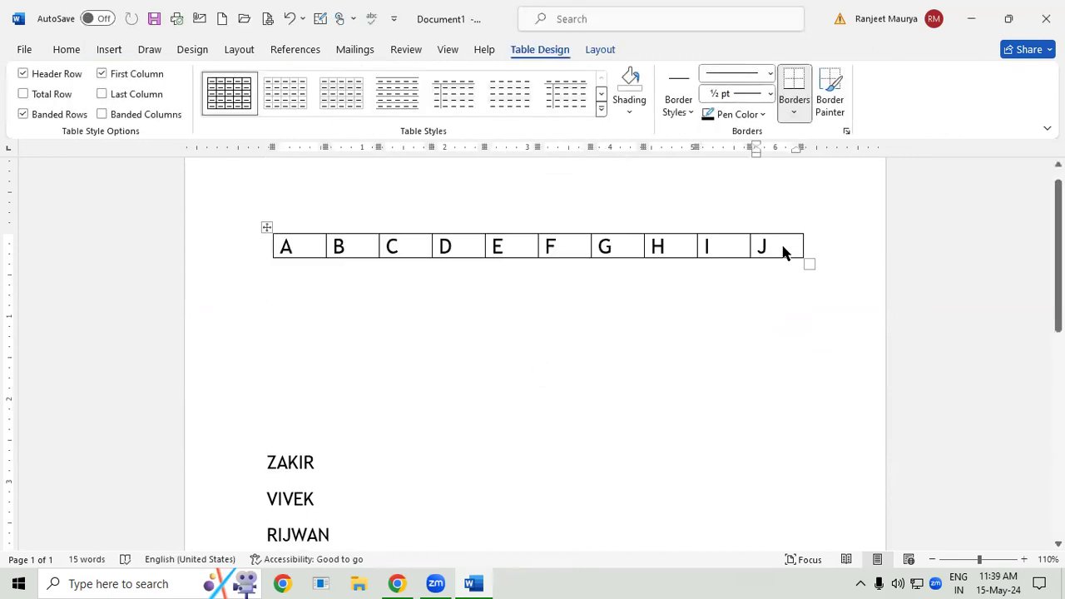
{"action": "key", "text": "Tab"}
{"action": "left_click", "coordinate": [785, 271]}
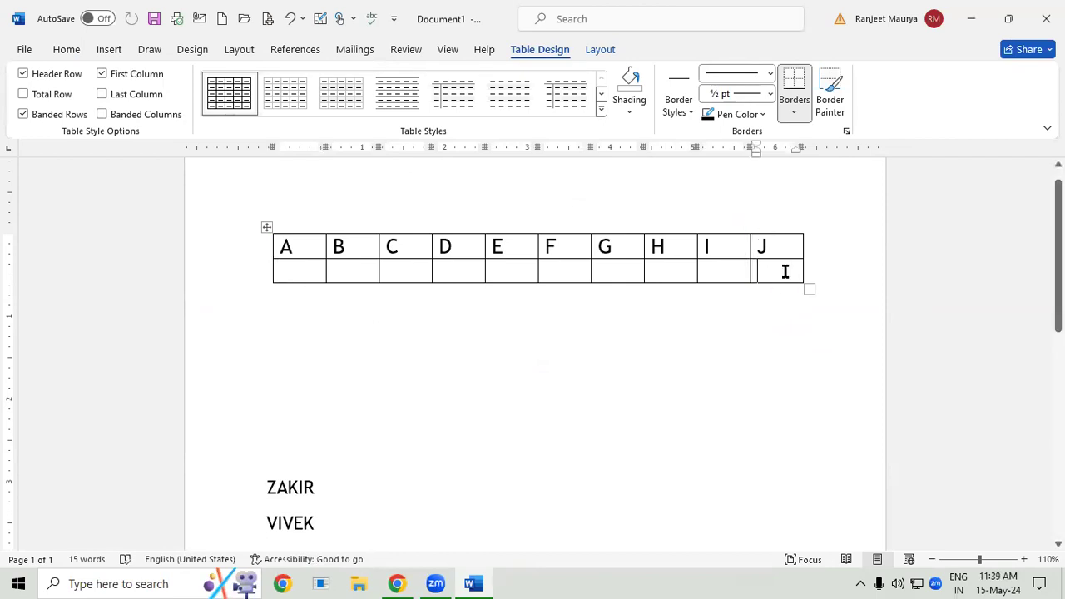
{"action": "key", "text": "Tab"}
{"action": "left_click", "coordinate": [768, 308]}
{"action": "left_click", "coordinate": [775, 290]}
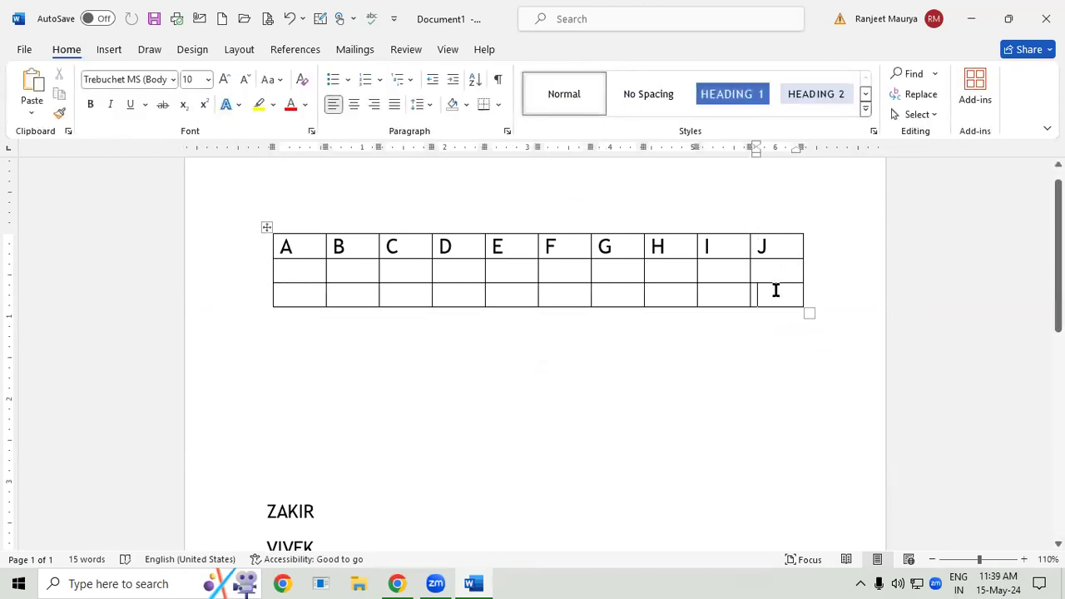
{"action": "key", "text": "Tab"}
{"action": "left_click", "coordinate": [104, 49]}
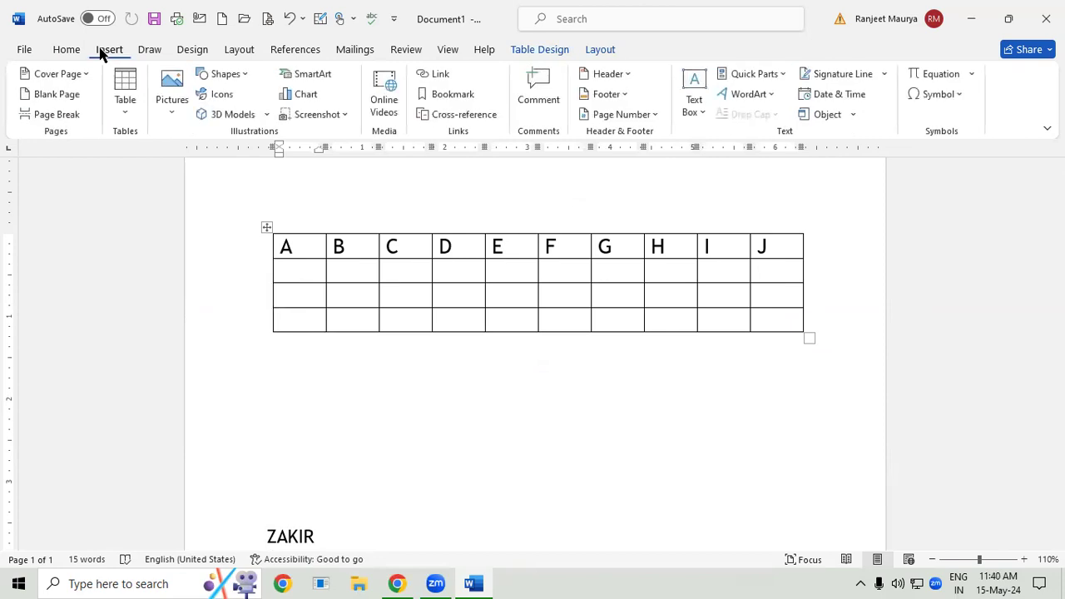
{"action": "left_click", "coordinate": [126, 93]}
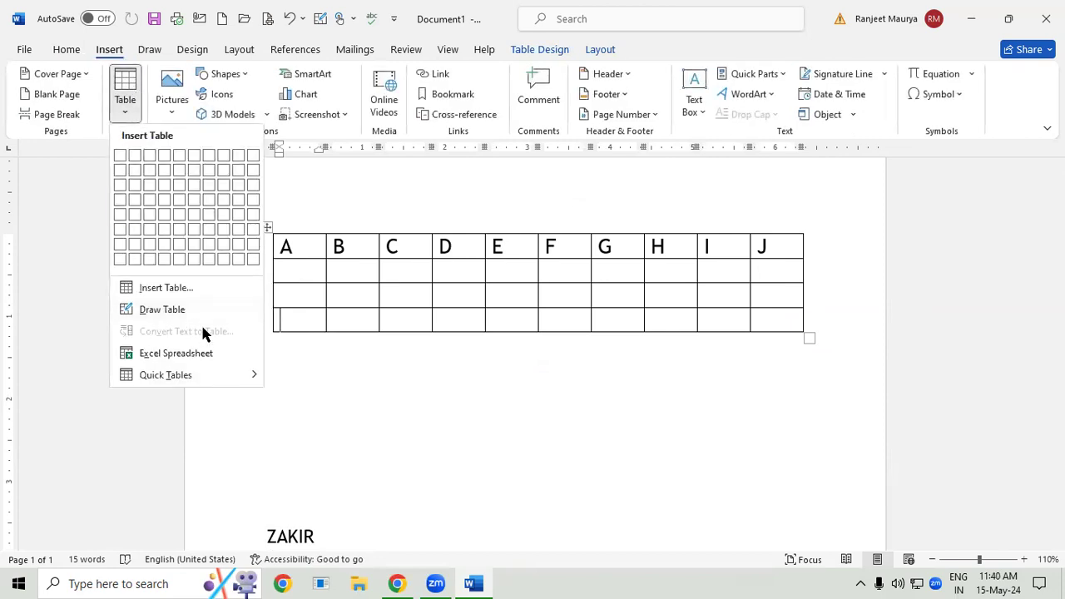
{"action": "left_click", "coordinate": [603, 52]}
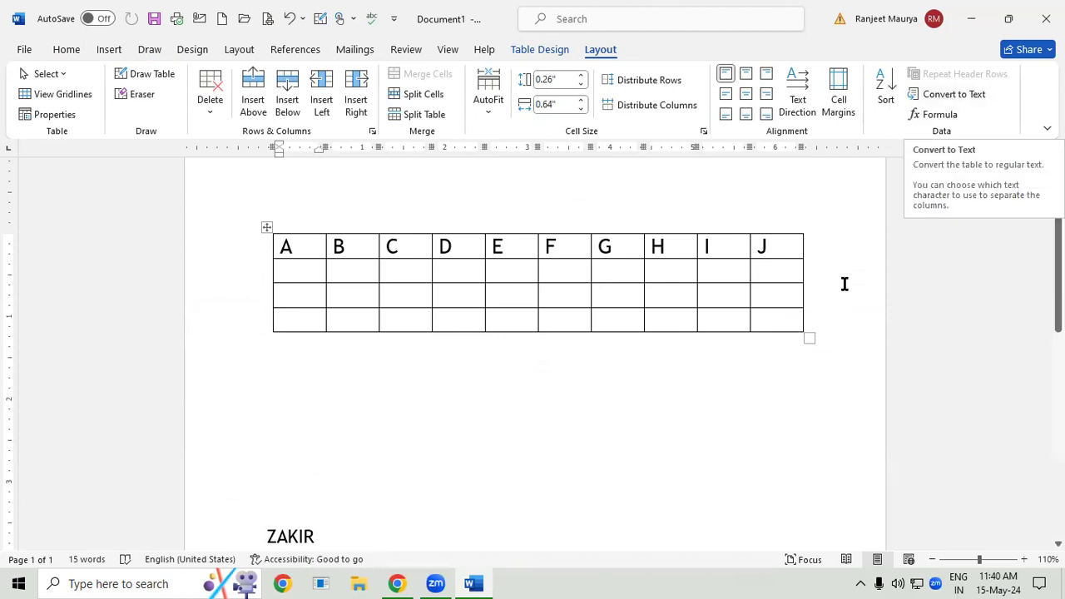
- Enlarge the table to about 0.53" row height and enter 45, 65, 25, 20, 32, 45, 25, 25 and 20 in row 2 under A to I
{"action": "left_click_drag", "start_coordinate": [808, 337], "coordinate": [830, 408]}
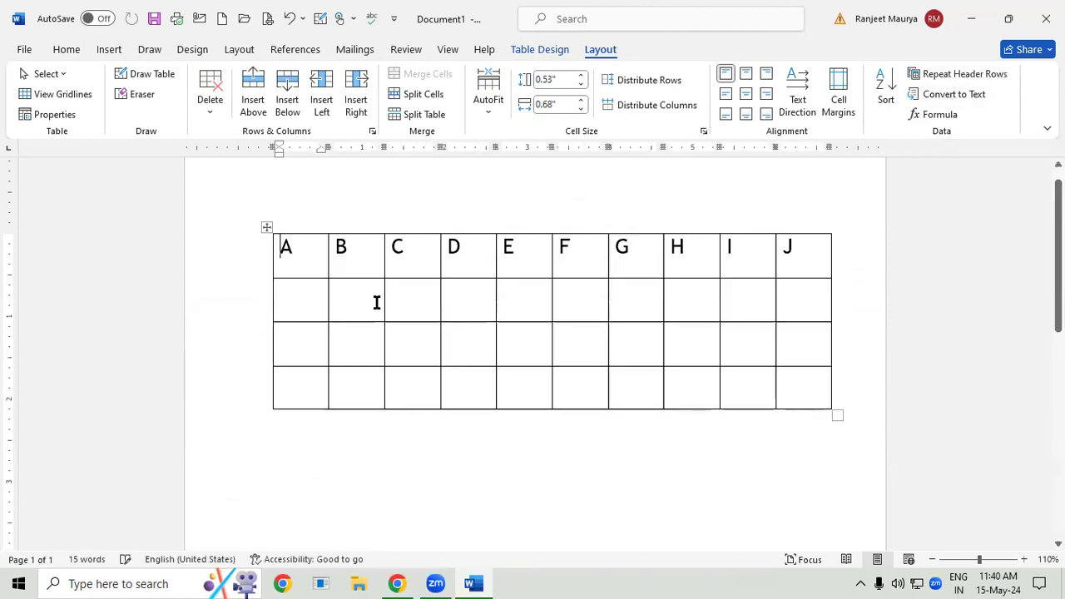
{"action": "left_click", "coordinate": [313, 297]}
{"action": "type", "text": "45"}
{"action": "key", "text": "Tab"}
{"action": "type", "text": "65"}
{"action": "key", "text": "Tab"}
{"action": "type", "text": "25"}
{"action": "key", "text": "Tab"}
{"action": "type", "text": "20"}
{"action": "key", "text": "Tab"}
{"action": "type", "text": "32"}
{"action": "key", "text": "Tab"}
{"action": "type", "text": "0"}
{"action": "key", "text": "BackSpace"}
{"action": "type", "text": "45"}
{"action": "key", "text": "Tab"}
{"action": "type", "text": "25"}
{"action": "key", "text": "Tab"}
{"action": "type", "text": "25"}
{"action": "key", "text": "Tab"}
{"action": "type", "text": "20"}
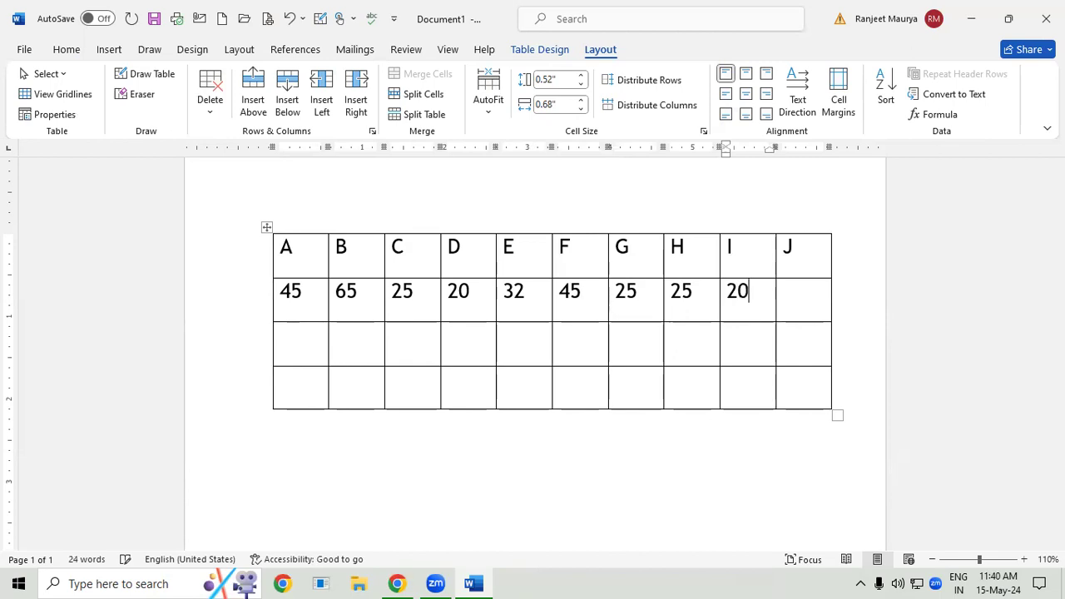
- Insert the formula =SUM(LEFT) in the cell below J and delete its result
{"action": "left_click", "coordinate": [807, 299]}
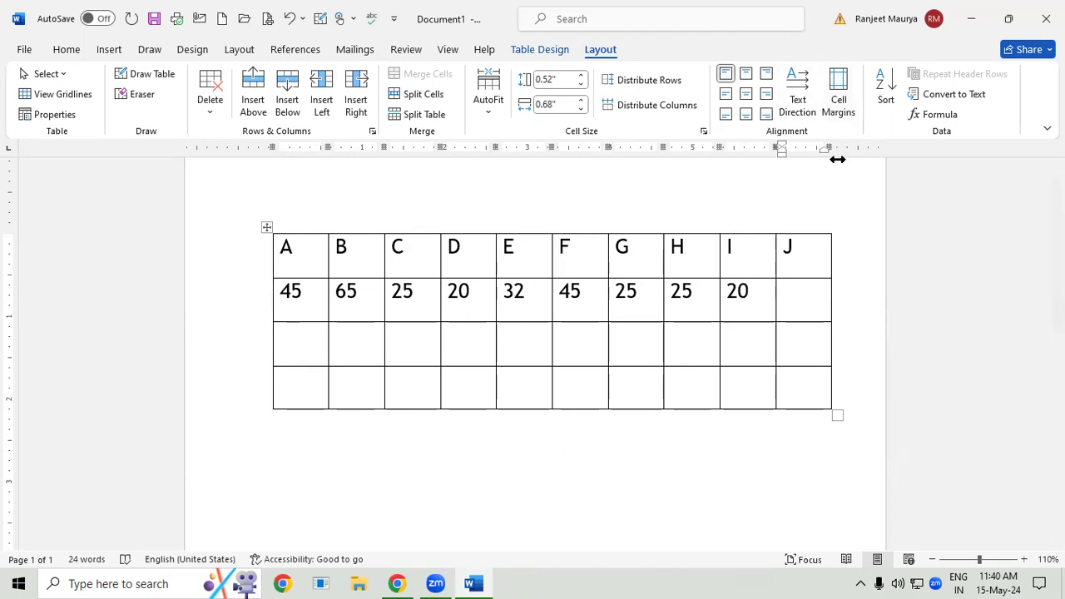
{"action": "left_click", "coordinate": [940, 114]}
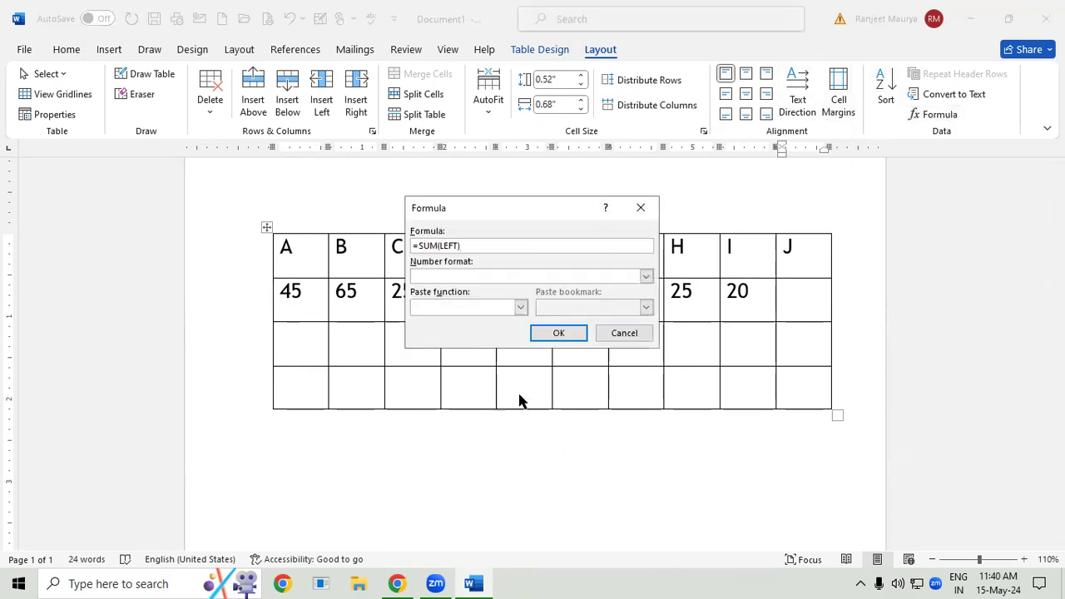
{"action": "left_click", "coordinate": [566, 333]}
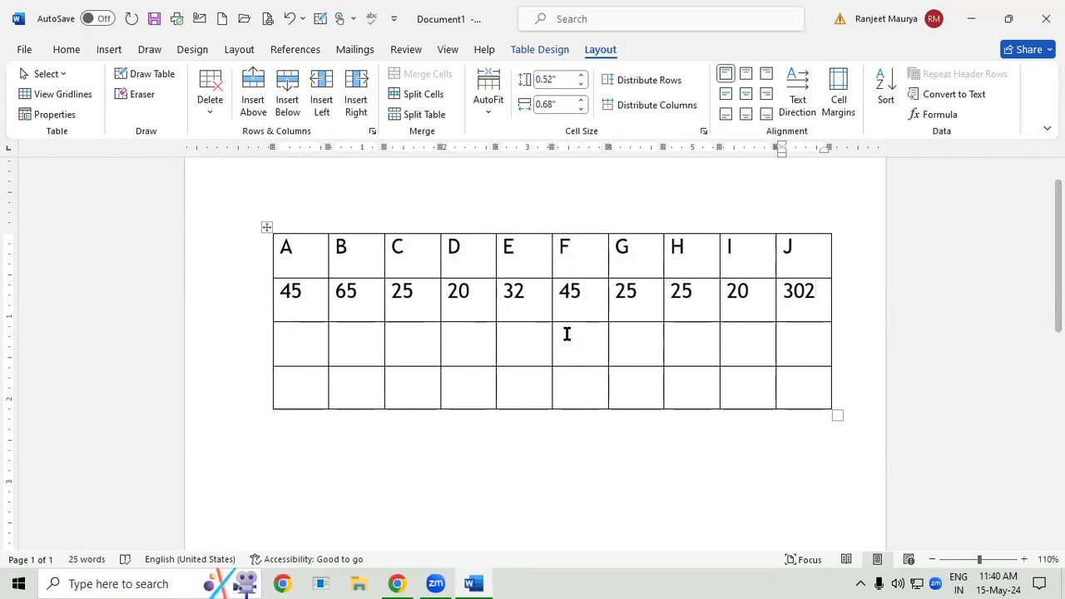
{"action": "key", "text": "shift+Home"}
{"action": "key", "text": "BackSpace"}
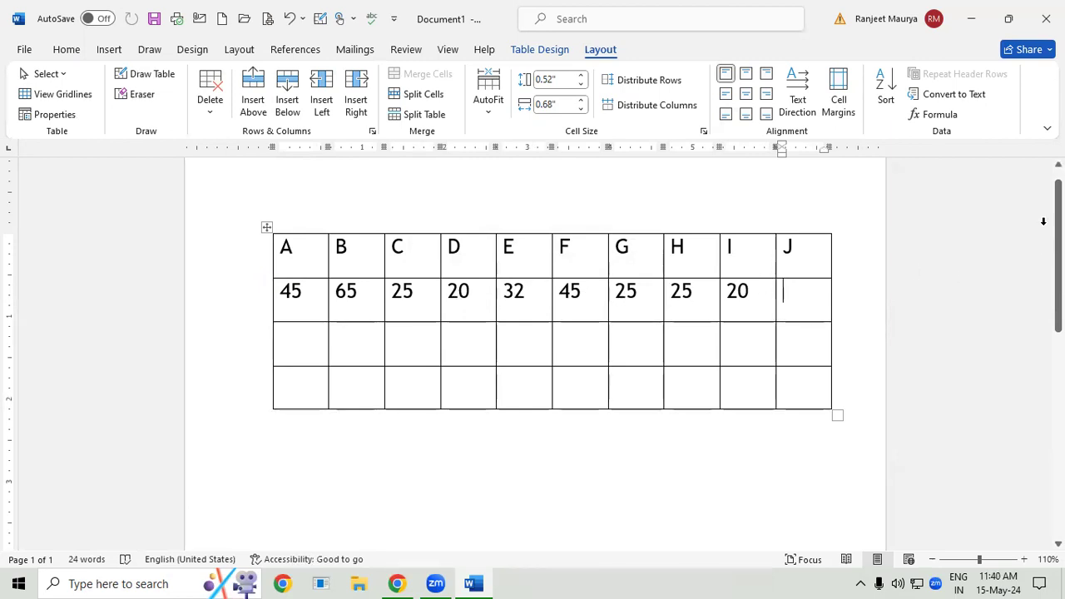
- Try to replace SUM with COUNT in a new formula for the cell below J and clear the cell
{"action": "left_click", "coordinate": [954, 121]}
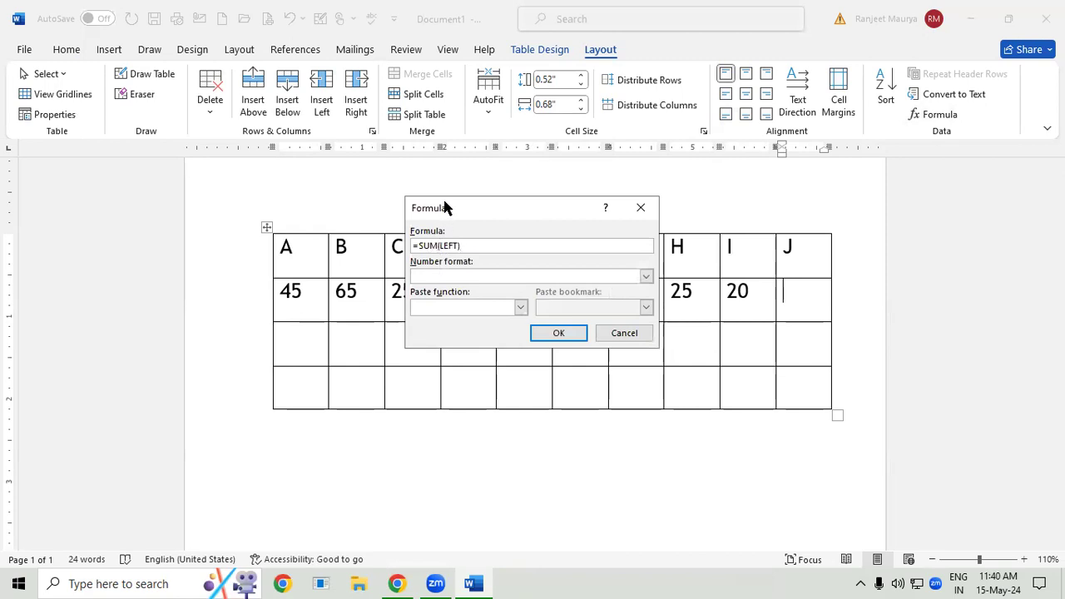
{"action": "key", "text": "BackSpace"}
{"action": "key", "text": "BackSpace"}
{"action": "type", "text": "COUNT"}
{"action": "key", "text": "Return"}
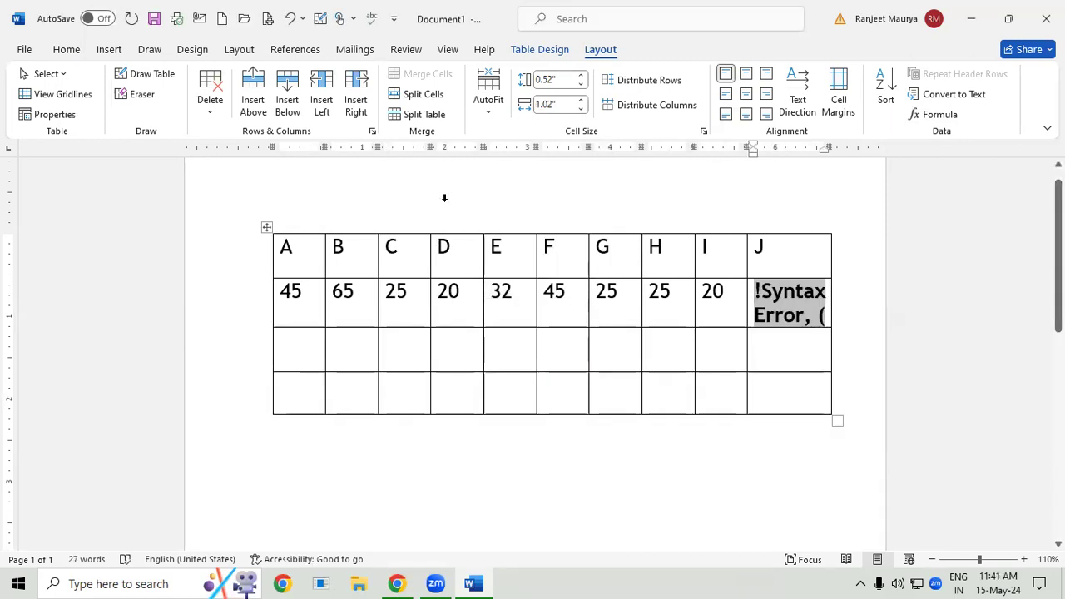
{"action": "left_click", "coordinate": [822, 315]}
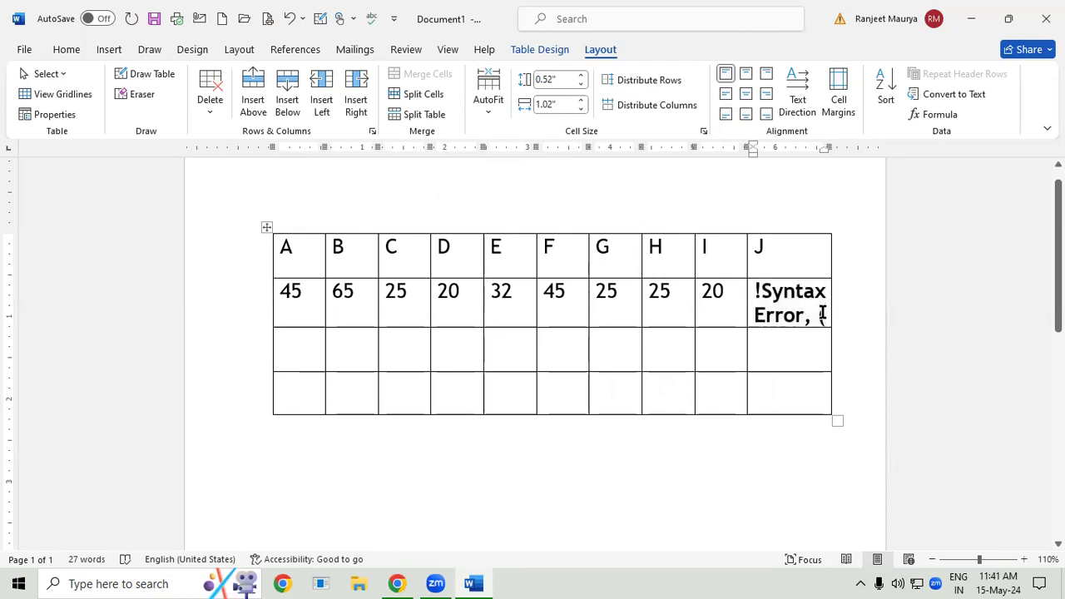
{"action": "key", "text": "BackSpace"}
{"action": "key", "text": "BackSpace"}
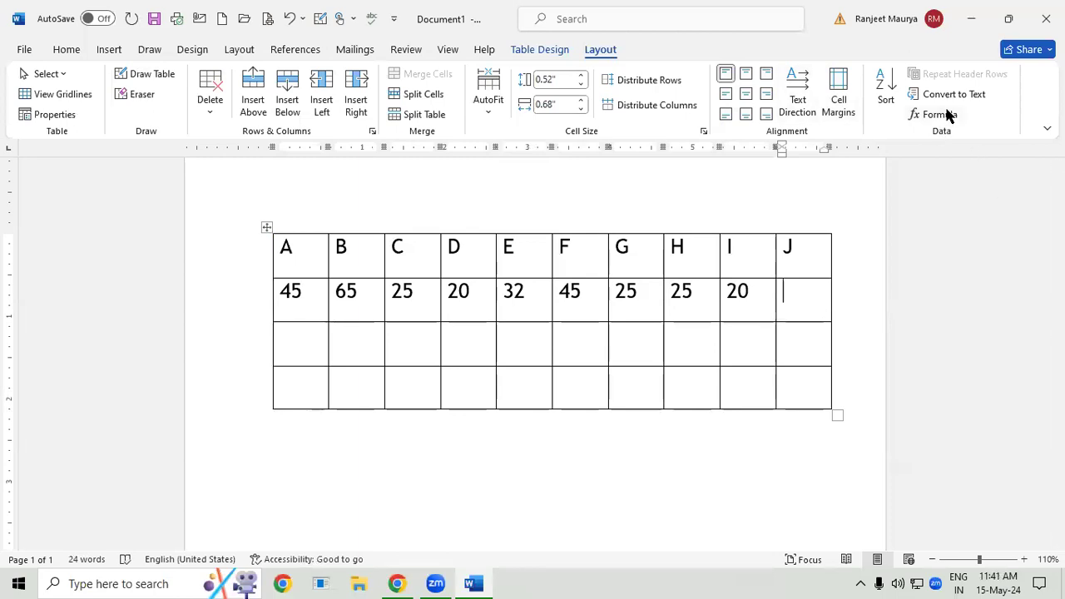
- Insert the formula =COUNT(LEFT) in the cell below J and delete its result
{"action": "left_click", "coordinate": [946, 111]}
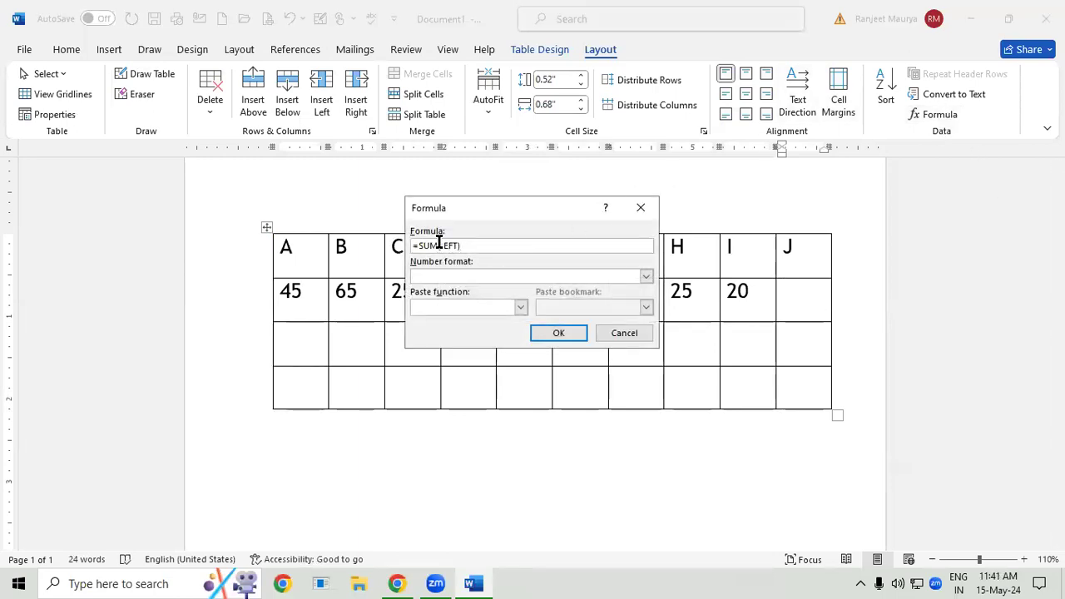
{"action": "left_click", "coordinate": [438, 244]}
{"action": "key", "text": "BackSpace"}
{"action": "key", "text": "BackSpace"}
{"action": "key", "text": "BackSpace"}
{"action": "key", "text": "BackSpace"}
{"action": "type", "text": "COUNT("}
{"action": "left_click", "coordinate": [545, 333]}
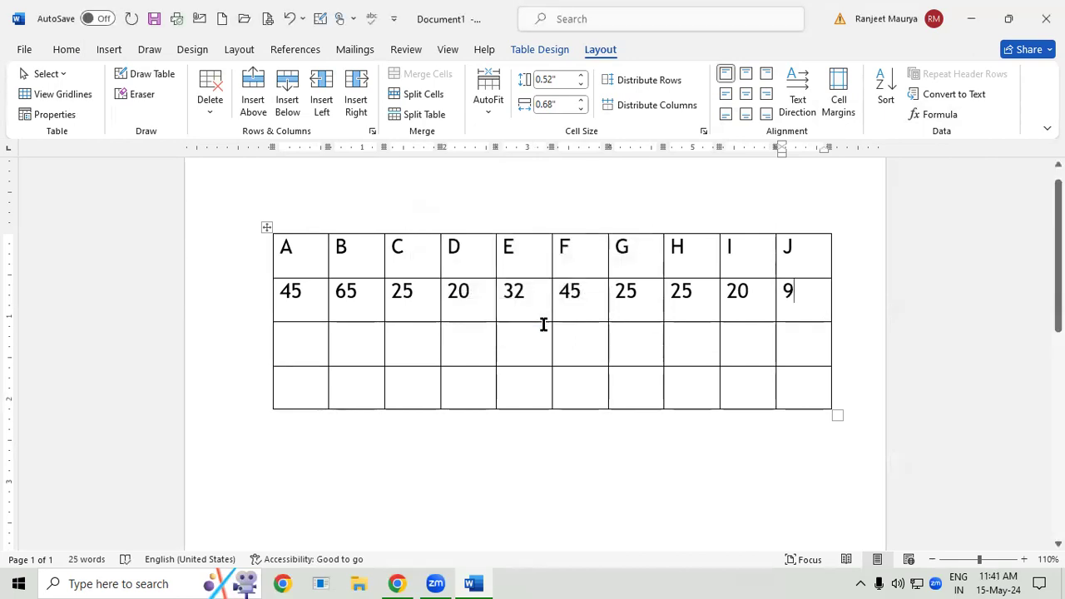
{"action": "key", "text": "BackSpace"}
{"action": "key", "text": "BackSpace"}
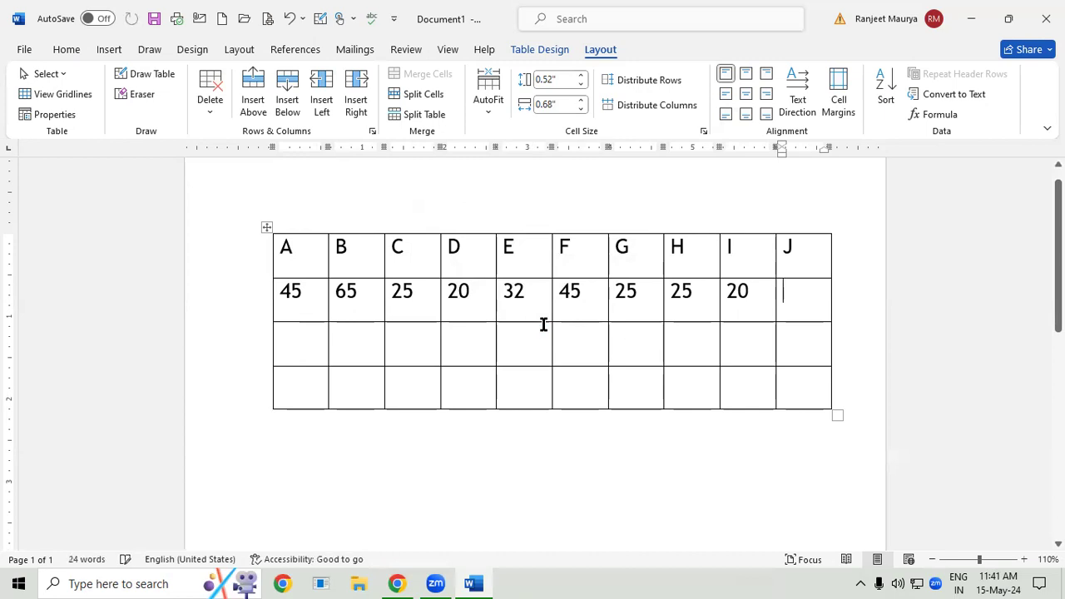
- Insert the formula =AVERAGE(LEFT) in the cell below J to average the numbers in its row
{"action": "left_click", "coordinate": [934, 114]}
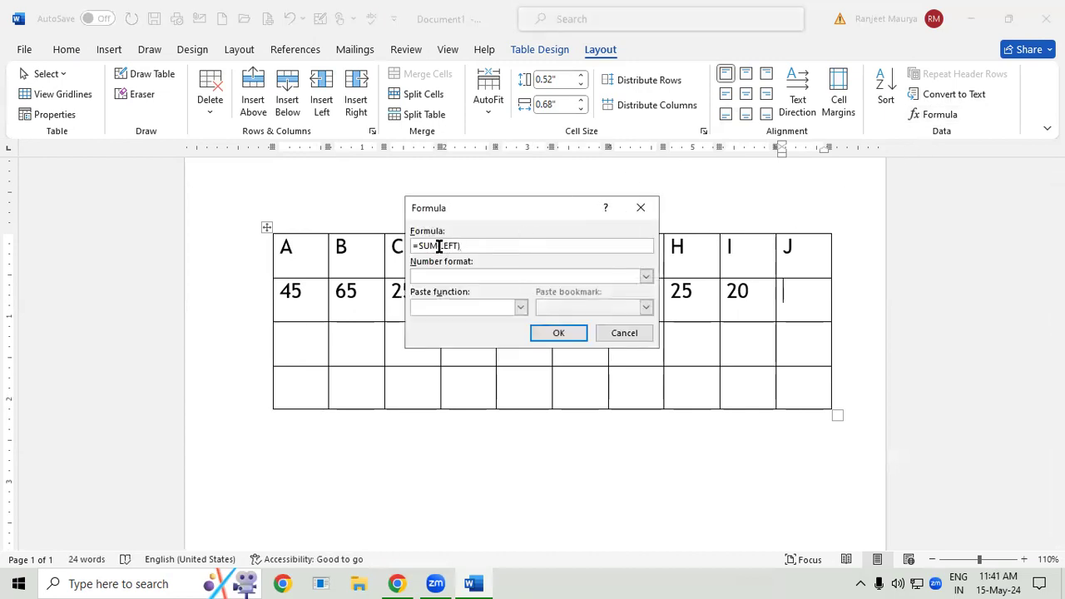
{"action": "key", "text": "BackSpace"}
{"action": "key", "text": "BackSpace"}
{"action": "key", "text": "BackSpace"}
{"action": "type", "text": "AVERAGE"}
{"action": "left_click", "coordinate": [558, 332]}
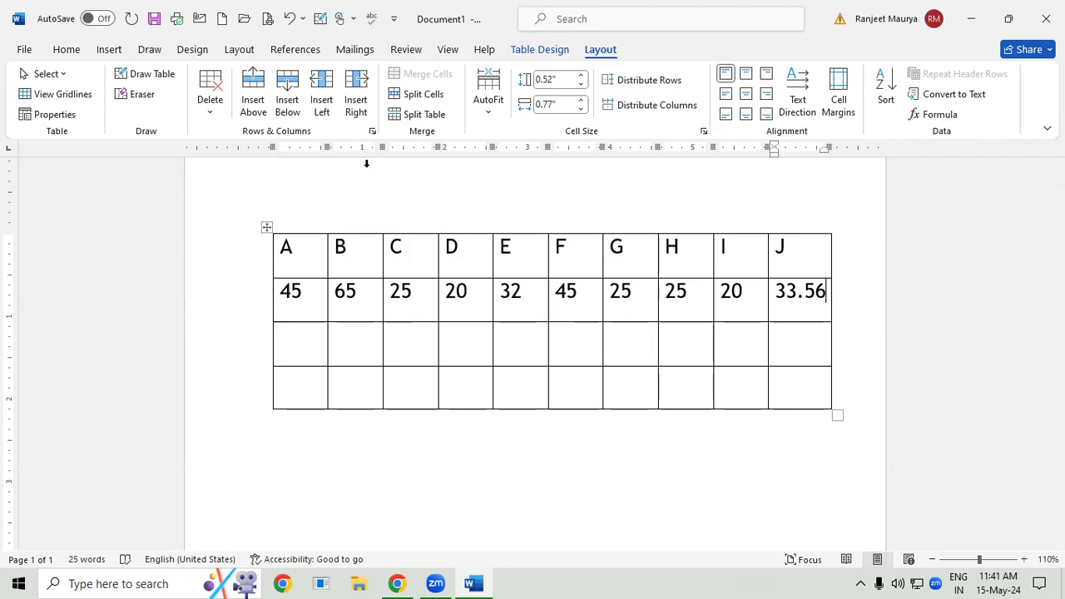
- Run the TREE command to list the folder structure
{"action": "key", "text": "super+r"}
{"action": "type", "text": "TREE"}
{"action": "left_click", "coordinate": [131, 536]}
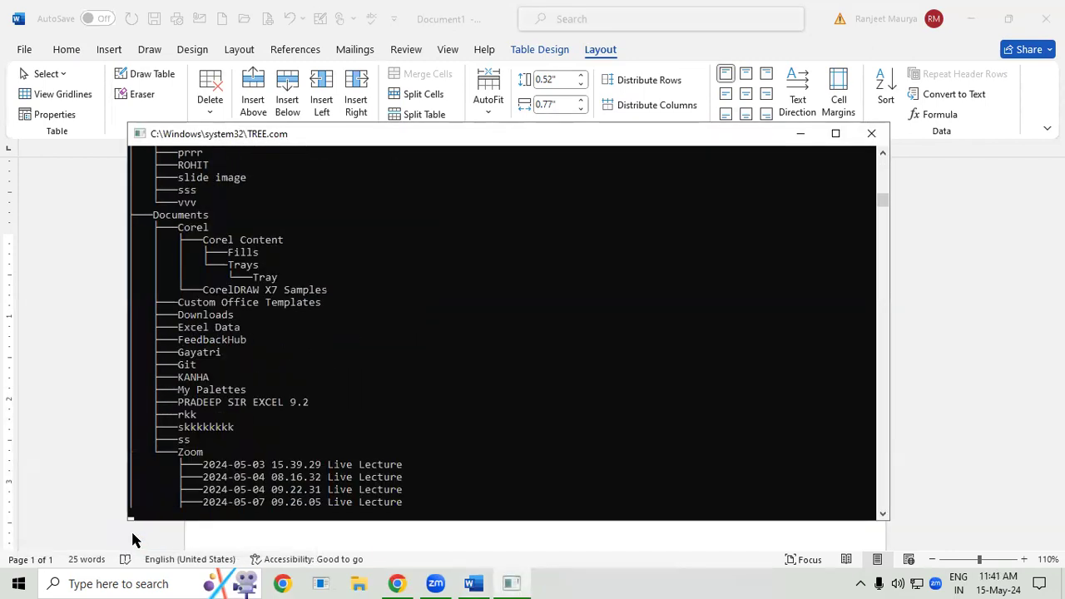
- Create a new blank document and draw a table outline about 5.5 inches wide and 2.93 inches high
{"action": "key", "text": "ctrl+n"}
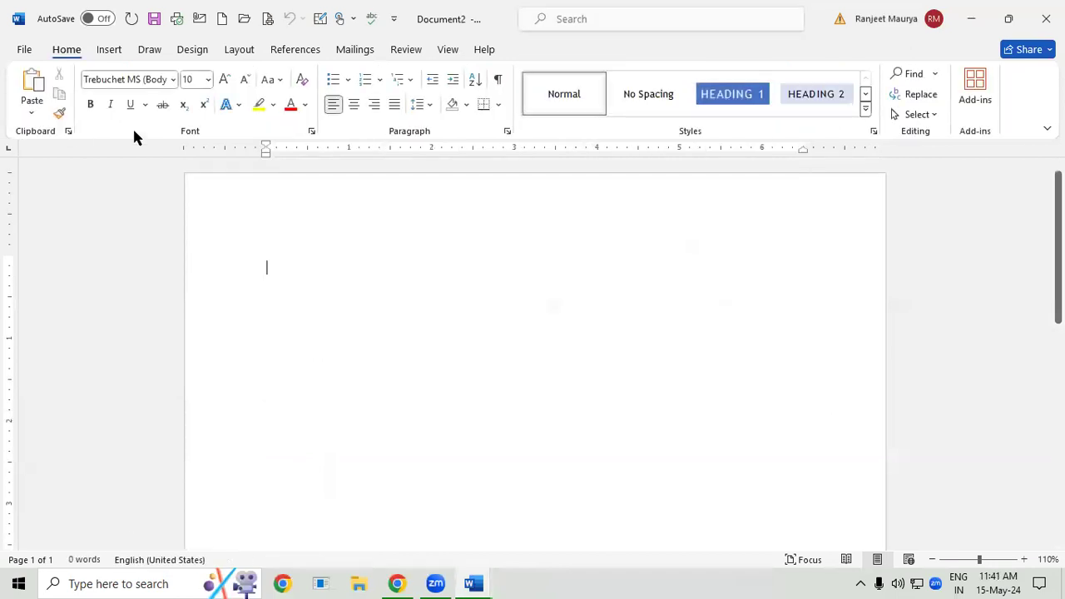
{"action": "left_click", "coordinate": [106, 58]}
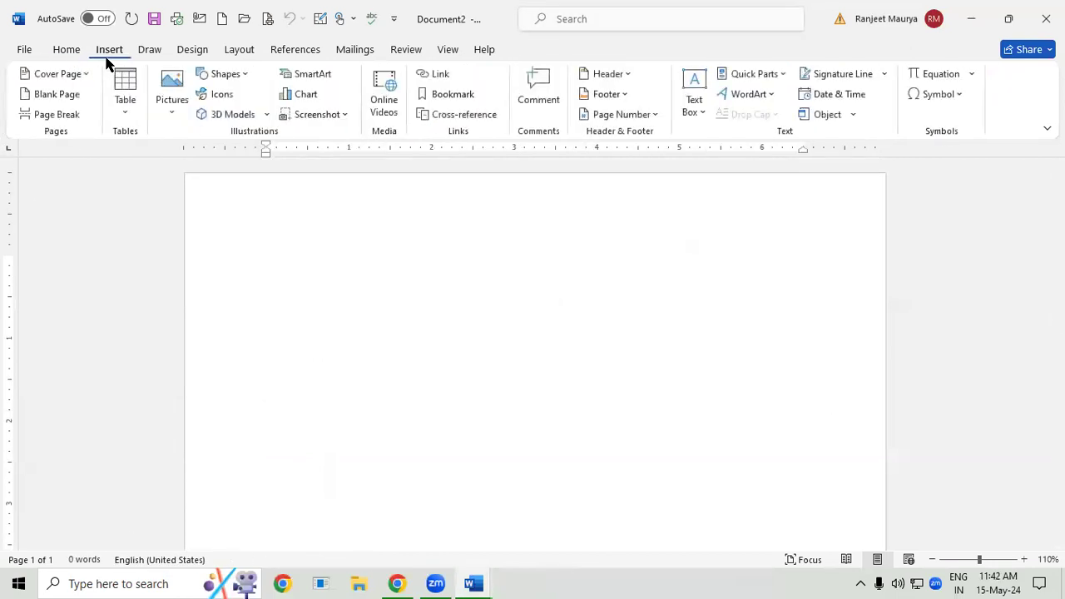
{"action": "left_click", "coordinate": [127, 98]}
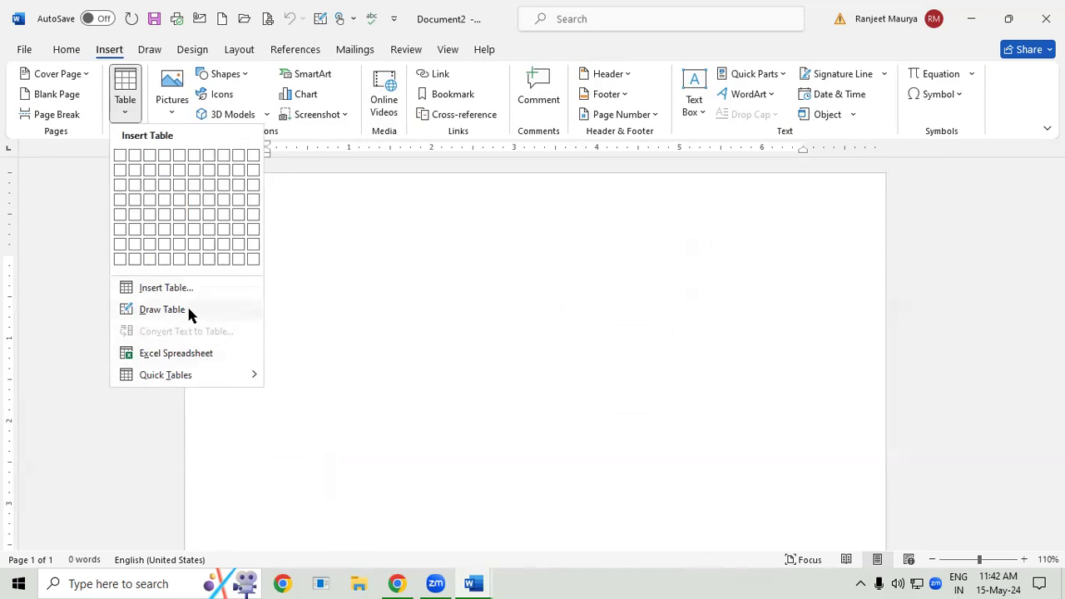
{"action": "left_click", "coordinate": [163, 309]}
{"action": "mouse_move", "coordinate": [251, 198]}
{"action": "left_mouse_down"}
{"action": "mouse_move", "coordinate": [428, 333]}
{"action": "mouse_move", "coordinate": [705, 445]}
{"action": "mouse_move", "coordinate": [706, 435]}
{"action": "left_mouse_up"}
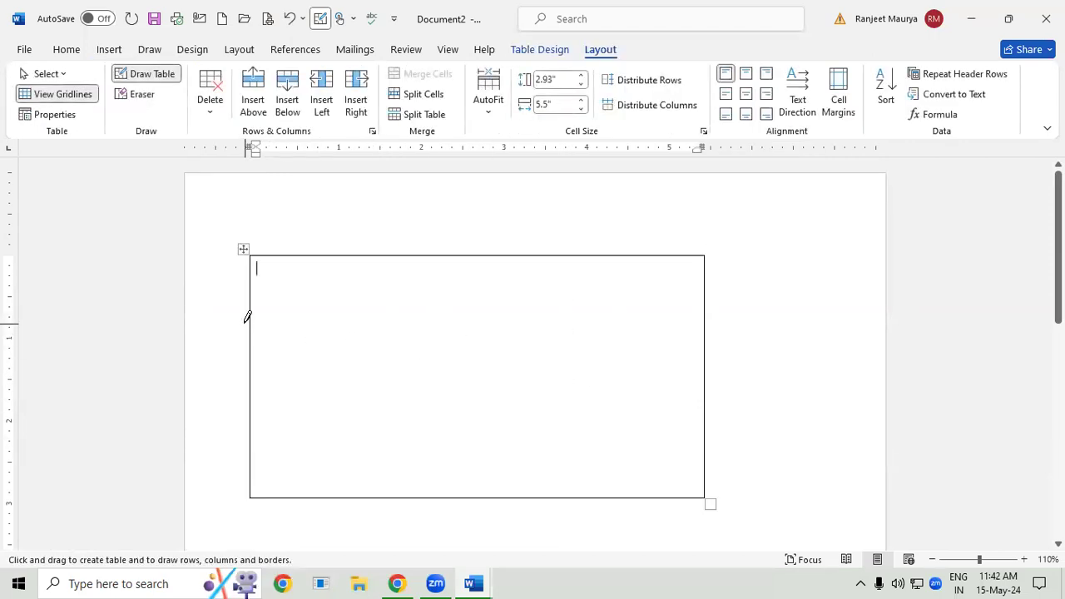
- Draw a horizontal line for a top row about 0.71 inch high and a vertical line for a first column about 1.12 inches wide
{"action": "mouse_move", "coordinate": [252, 331]}
{"action": "left_mouse_down"}
{"action": "mouse_move", "coordinate": [323, 385]}
{"action": "mouse_move", "coordinate": [709, 434]}
{"action": "left_mouse_up"}
{"action": "mouse_move", "coordinate": [252, 312]}
{"action": "left_mouse_down"}
{"action": "mouse_move", "coordinate": [499, 392]}
{"action": "mouse_move", "coordinate": [710, 388]}
{"action": "mouse_move", "coordinate": [706, 315]}
{"action": "left_mouse_up"}
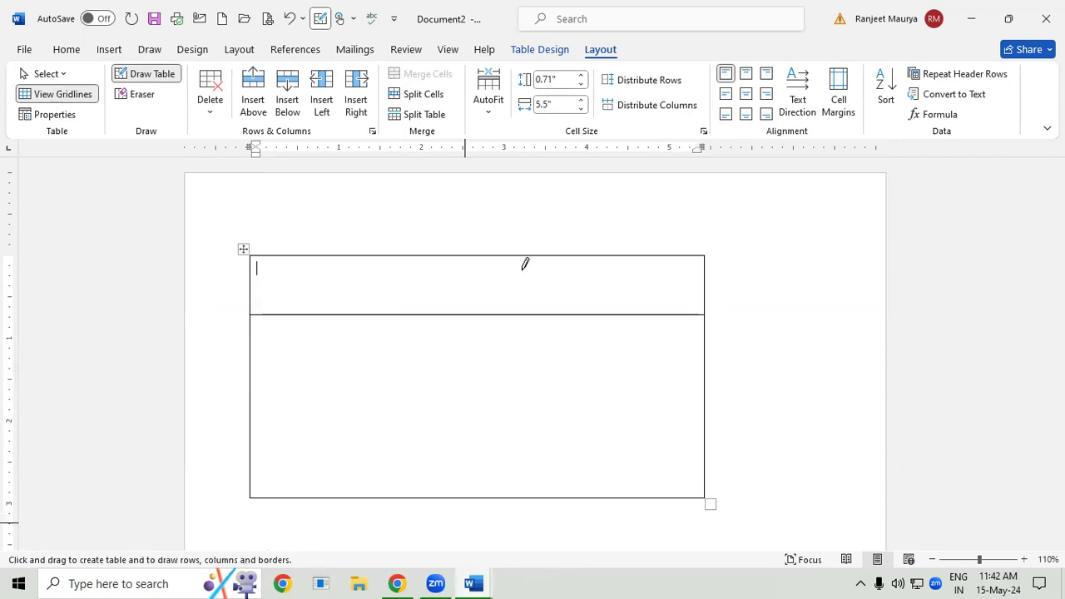
{"action": "left_click_drag", "start_coordinate": [343, 252], "coordinate": [343, 497]}
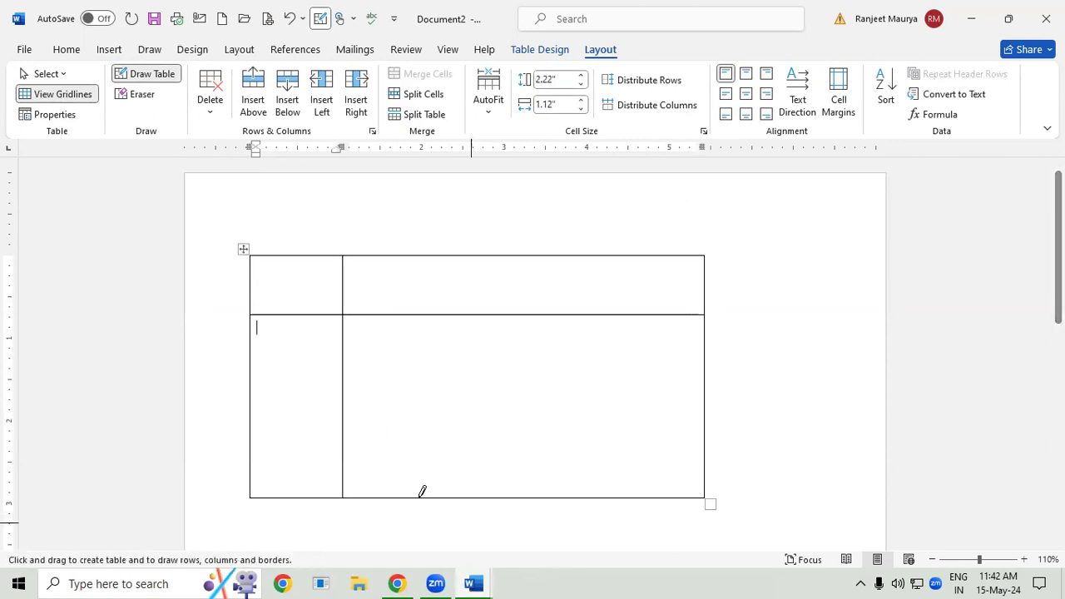
- Undo the dividing lines and the drawn table outline
{"action": "key", "text": "ctrl+z"}
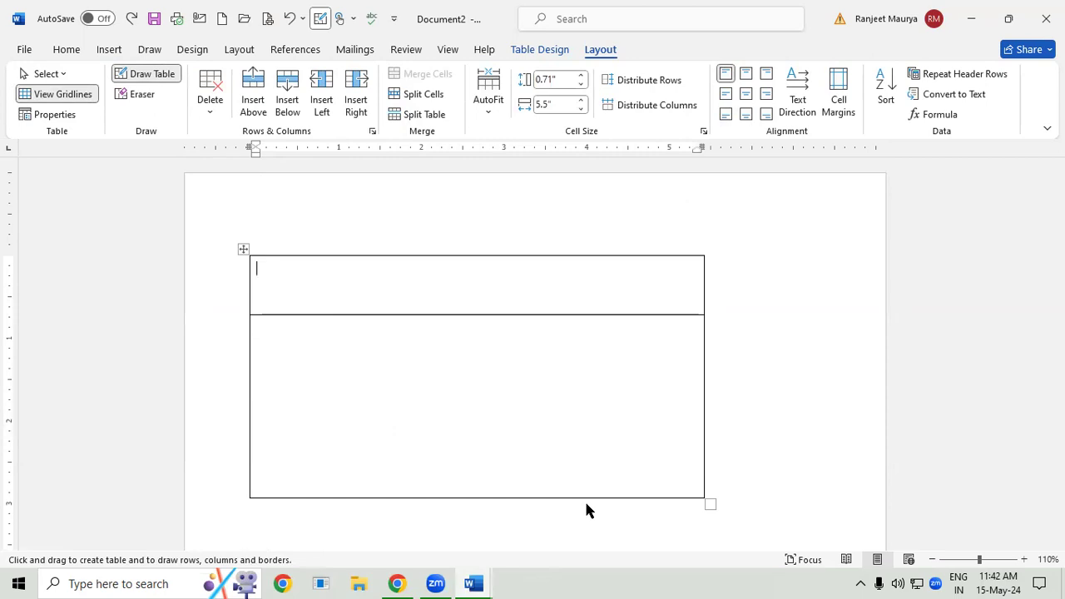
{"action": "key", "text": "ctrl+z"}
{"action": "key", "text": "ctrl+z"}
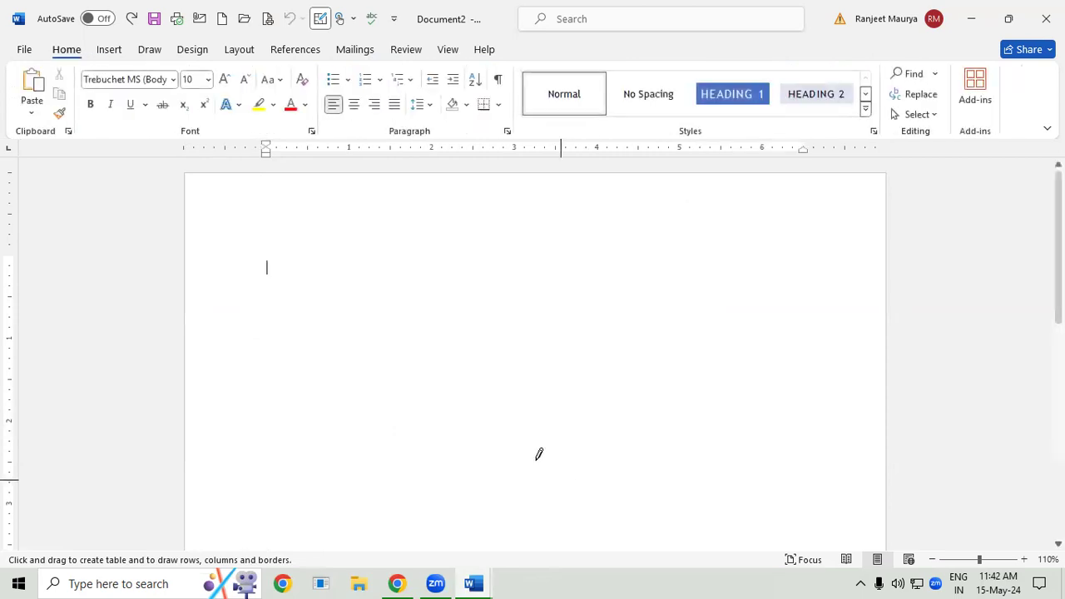
- Insert an Excel spreadsheet into the document, then reopen it for editing and return to the page
{"action": "left_click", "coordinate": [110, 52]}
{"action": "left_click", "coordinate": [126, 98]}
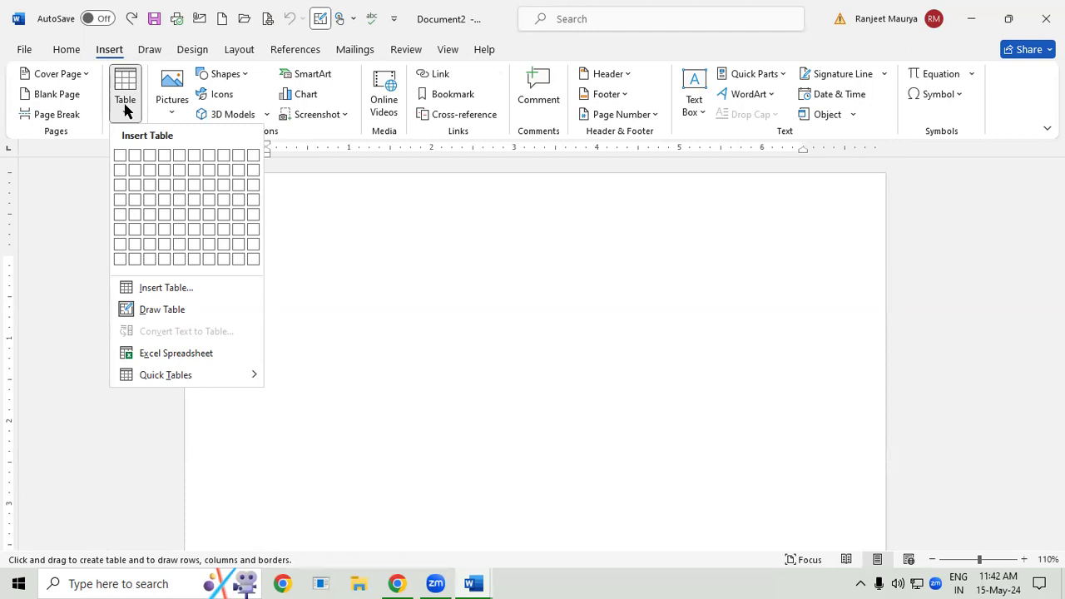
{"action": "left_click", "coordinate": [162, 355]}
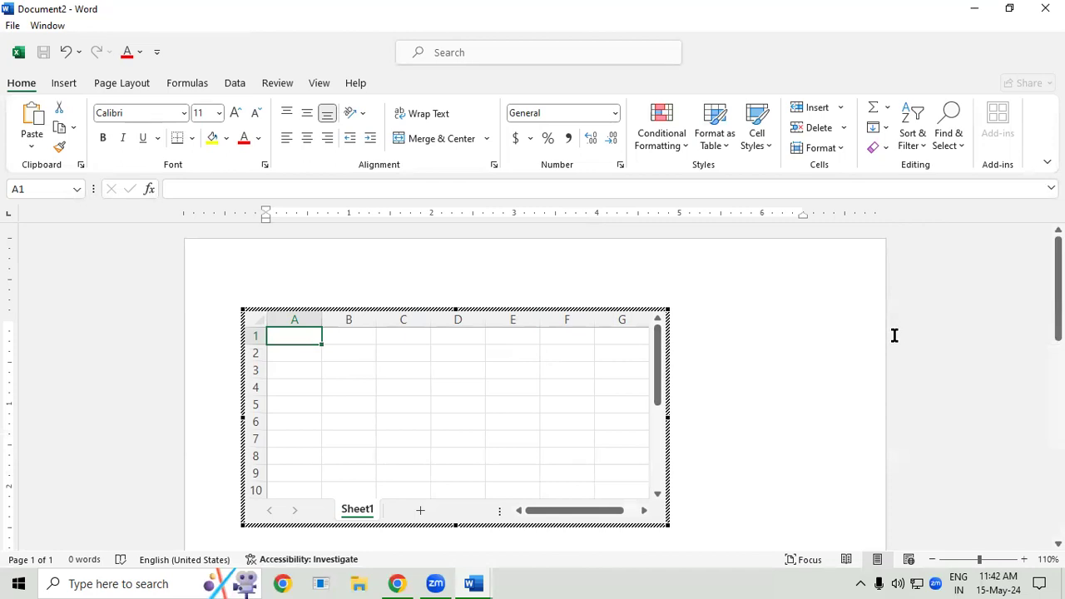
{"action": "left_click", "coordinate": [856, 348]}
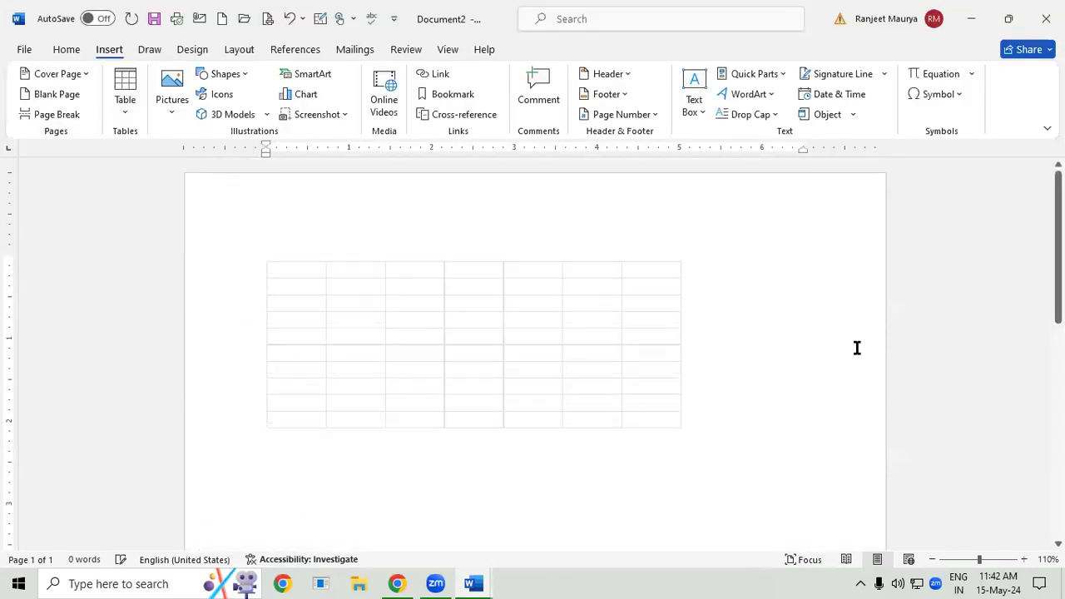
{"action": "double_click", "coordinate": [613, 357]}
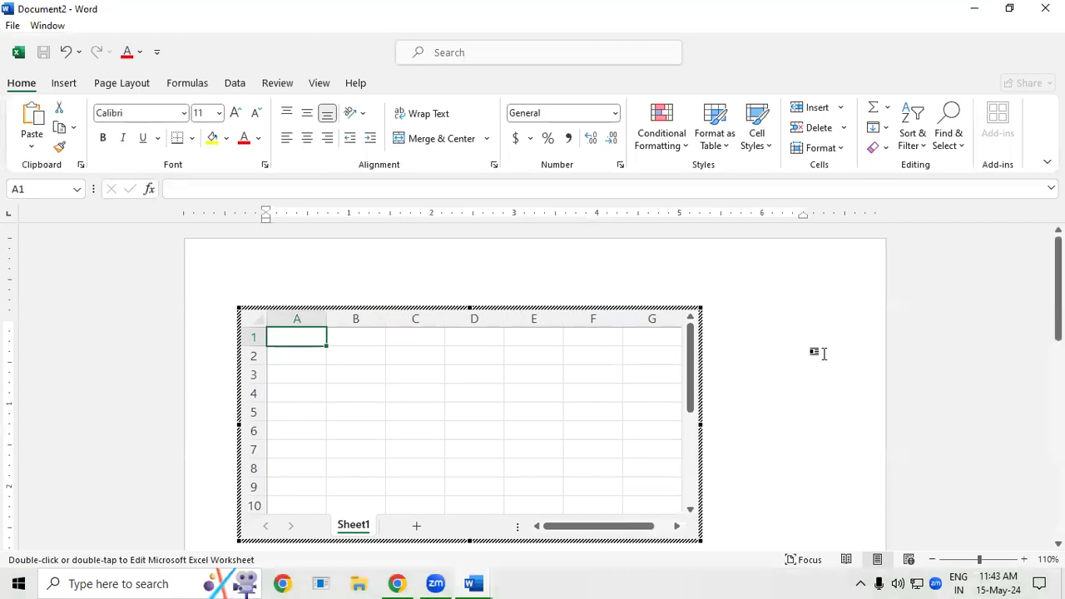
{"action": "left_click", "coordinate": [822, 353]}
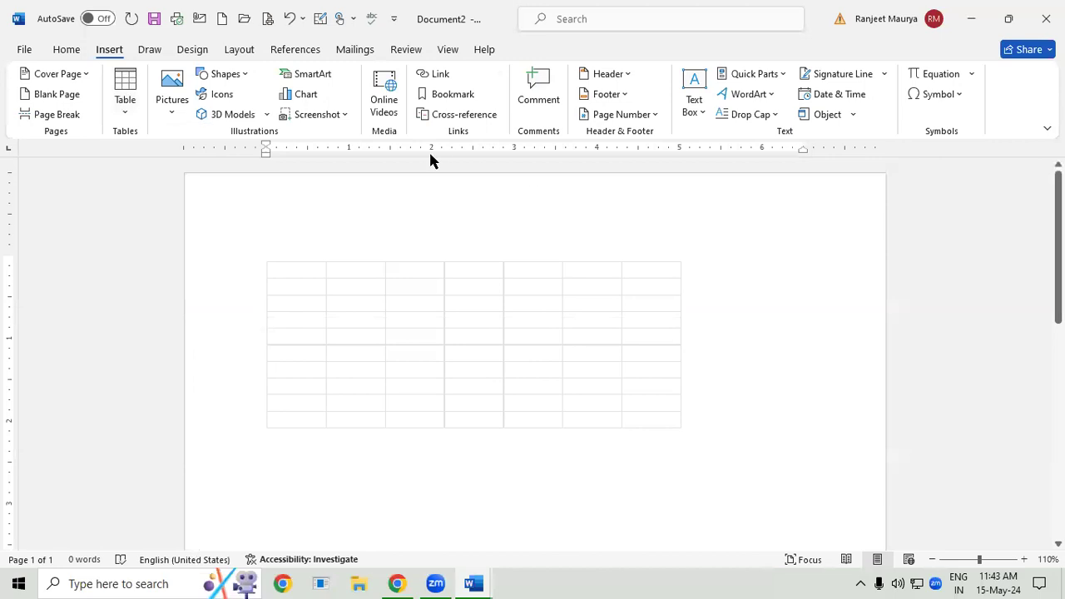
- Change the page orientation to Landscape
{"action": "left_click", "coordinate": [247, 49]}
{"action": "left_click", "coordinate": [61, 107]}
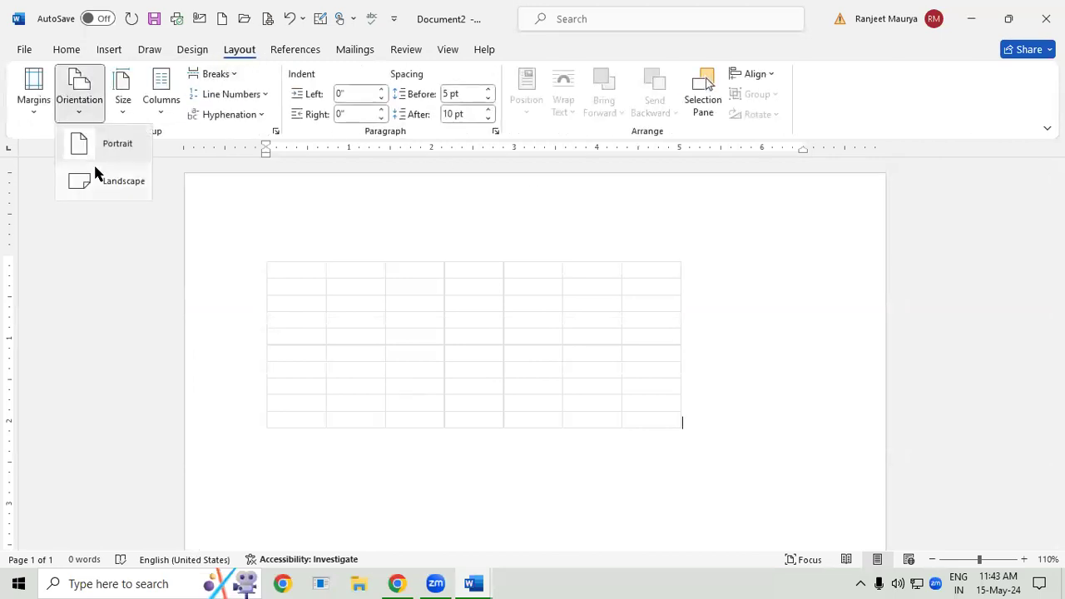
{"action": "left_click", "coordinate": [102, 181]}
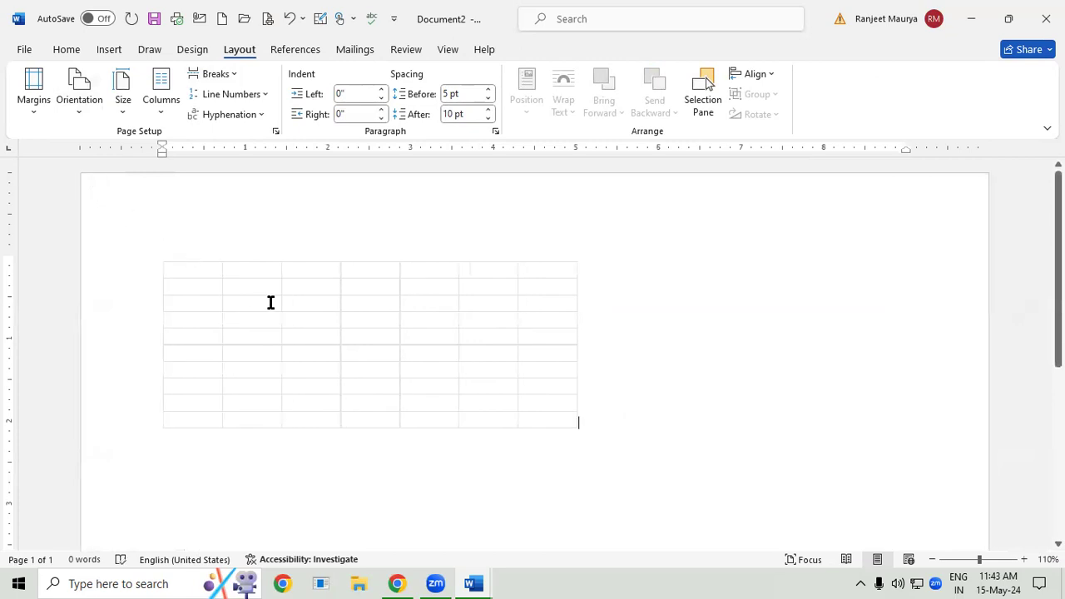
- Open the embedded spreadsheet for editing and widen its frame to span columns A to M
{"action": "double_click", "coordinate": [371, 309]}
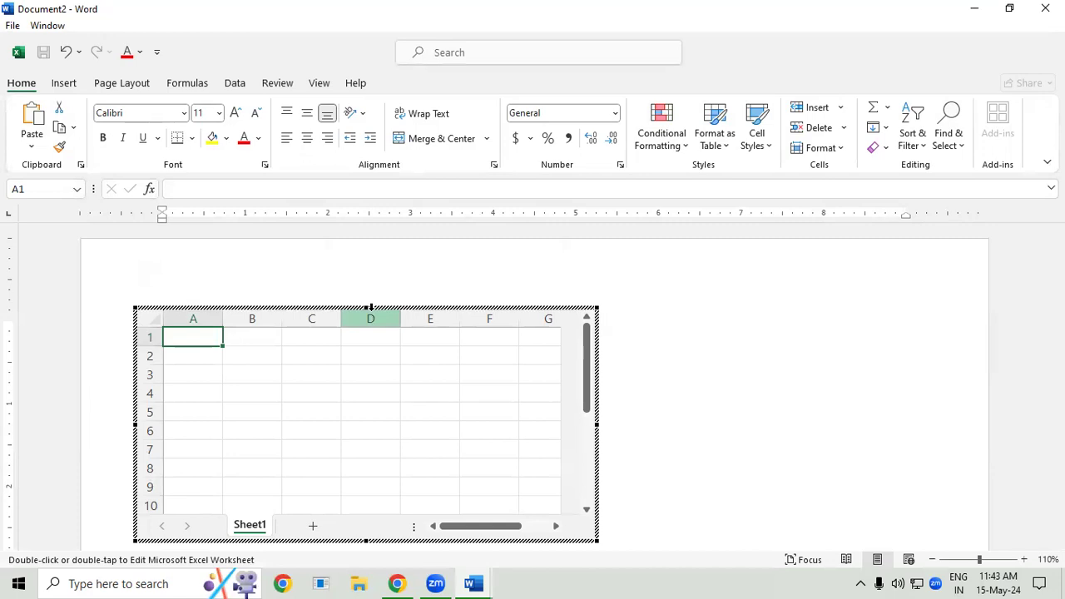
{"action": "left_click", "coordinate": [366, 414]}
{"action": "left_click", "coordinate": [248, 429]}
{"action": "left_click", "coordinate": [377, 407]}
{"action": "left_click", "coordinate": [331, 391]}
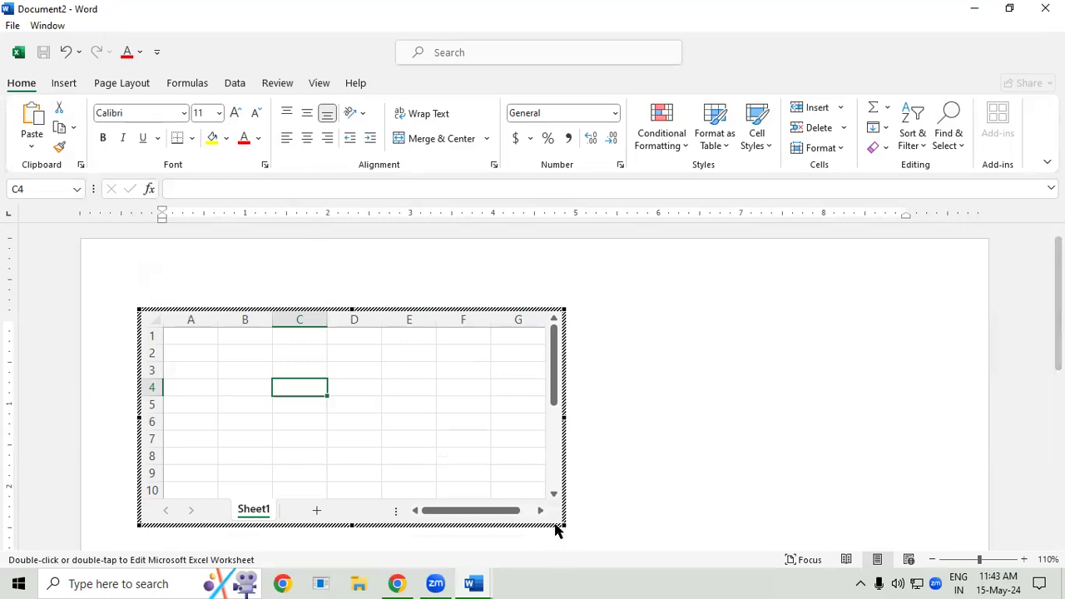
{"action": "left_click_drag", "start_coordinate": [565, 525], "coordinate": [905, 523]}
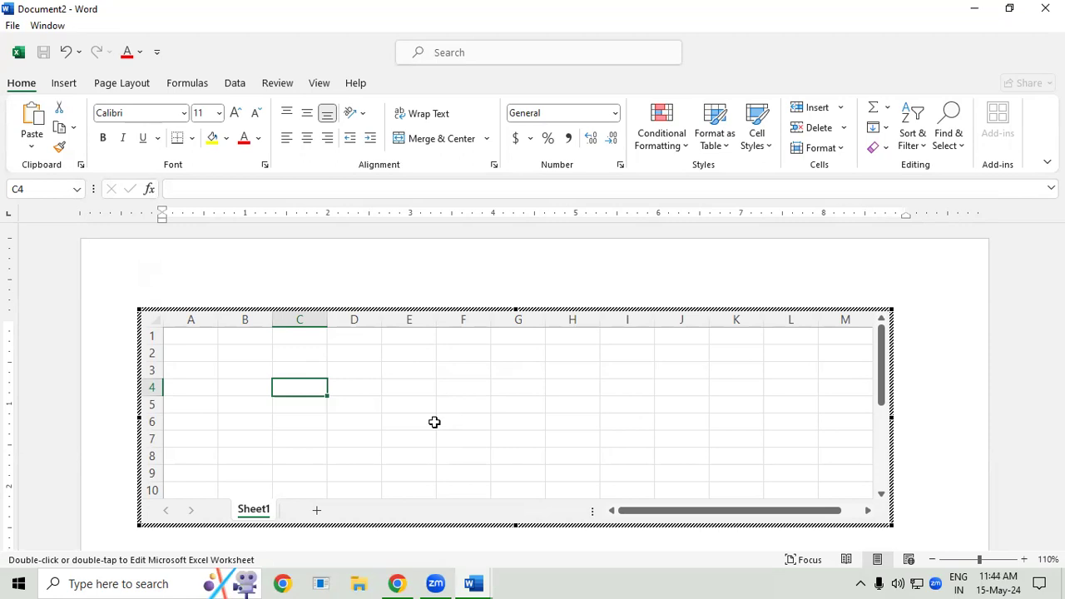
- Merge and center cells C2:J4 and enter the title STUDENT LIST in the merged cell
{"action": "left_click_drag", "start_coordinate": [301, 348], "coordinate": [680, 390]}
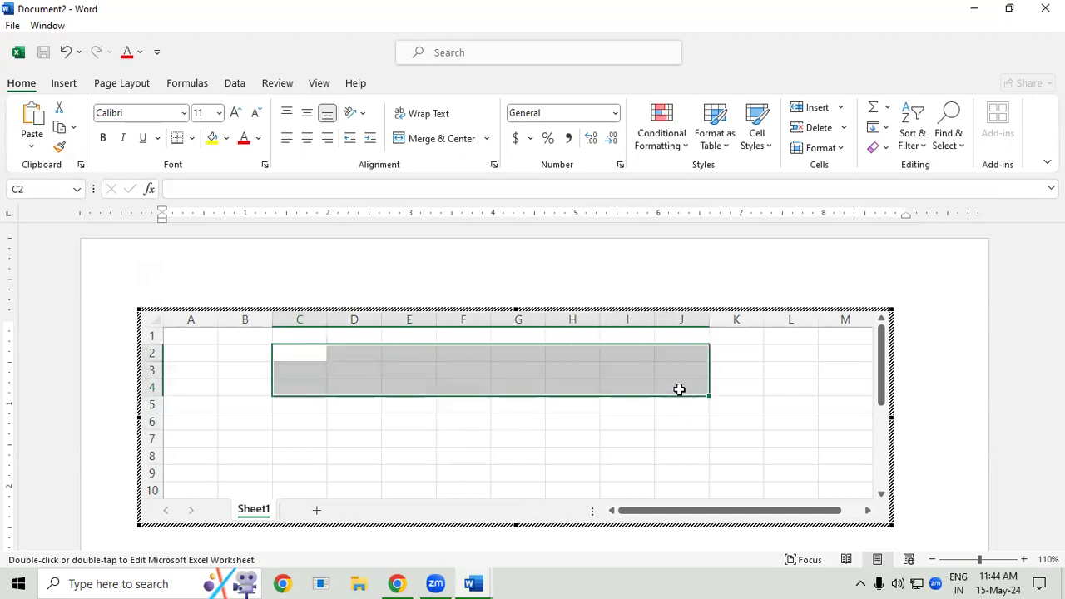
{"action": "left_click", "coordinate": [441, 138]}
{"action": "double_click", "coordinate": [493, 369]}
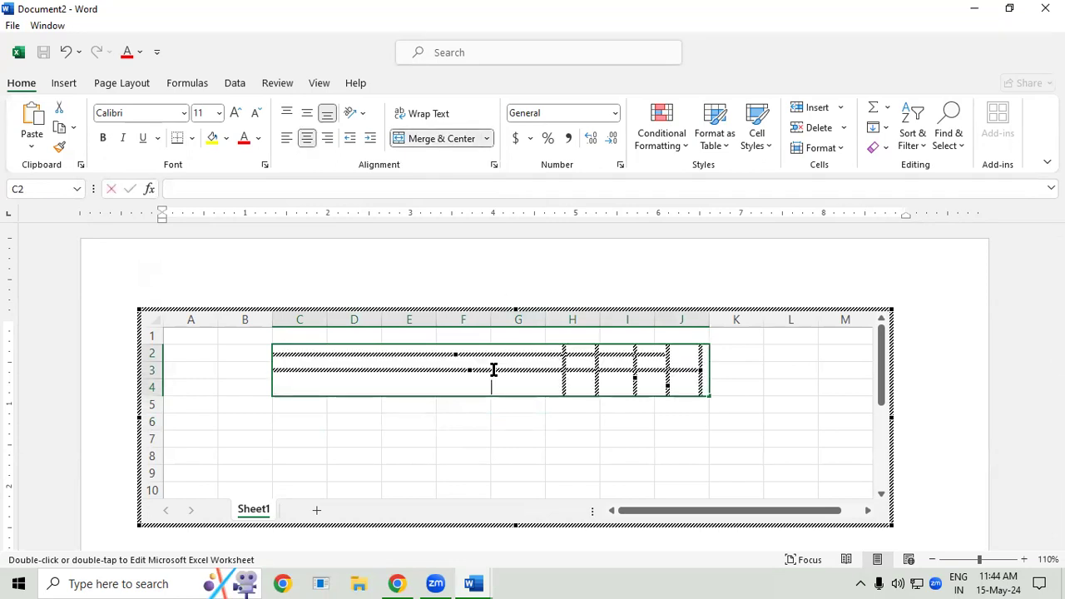
{"action": "type", "text": "STUDENT LIST"}
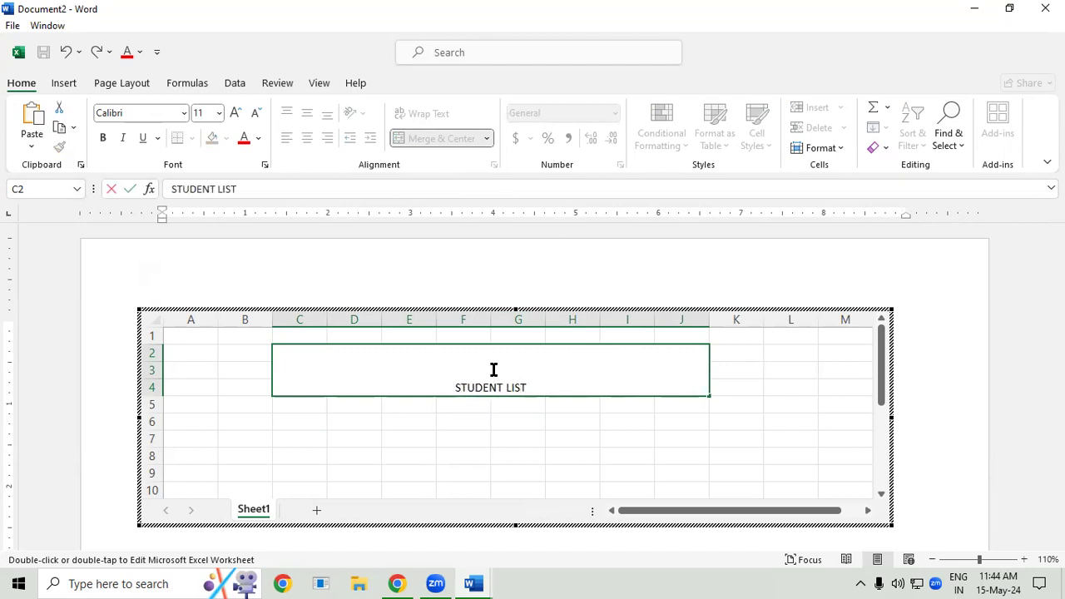
- Enlarge the STUDENT LIST title to font size 36
{"action": "left_click", "coordinate": [538, 452]}
{"action": "left_click", "coordinate": [523, 372]}
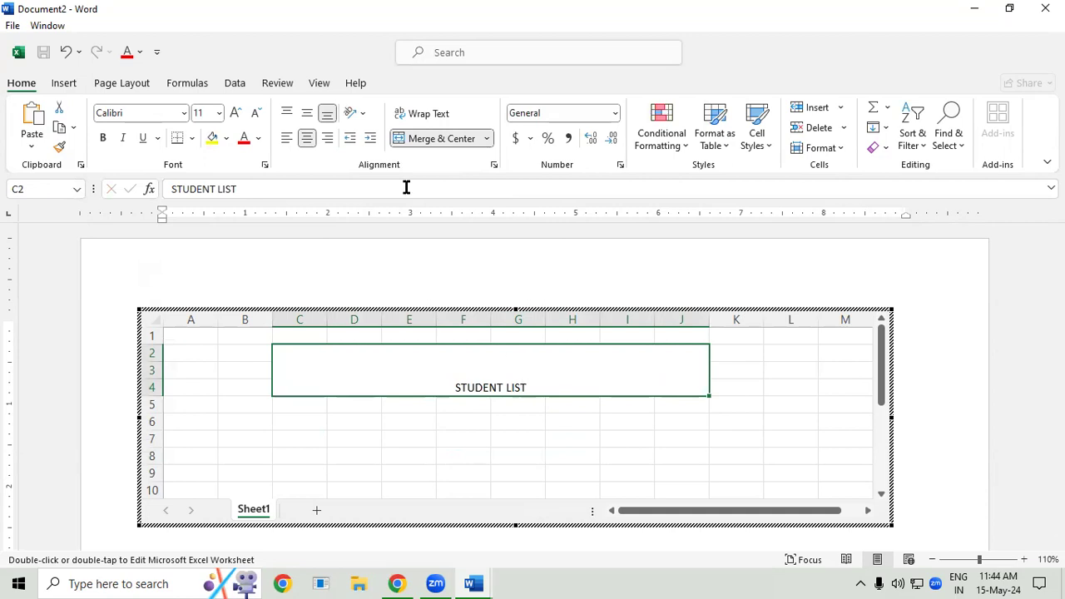
{"action": "left_click", "coordinate": [236, 112]}
{"action": "left_click", "coordinate": [236, 112]}
{"action": "left_click", "coordinate": [236, 112]}
{"action": "left_click", "coordinate": [237, 113]}
{"action": "left_click", "coordinate": [237, 112]}
{"action": "left_click", "coordinate": [237, 113]}
{"action": "left_click", "coordinate": [236, 112]}
{"action": "left_click", "coordinate": [236, 112]}
{"action": "left_click", "coordinate": [236, 112]}
{"action": "left_click", "coordinate": [237, 112]}
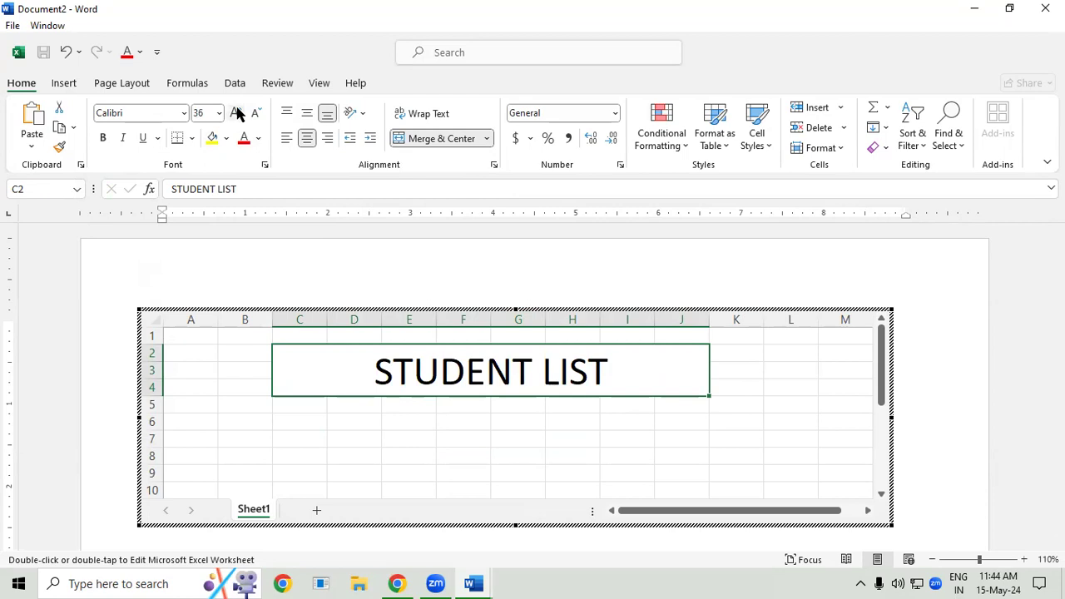
{"action": "left_click", "coordinate": [236, 112]}
{"action": "left_click", "coordinate": [237, 113]}
{"action": "left_click", "coordinate": [236, 113]}
{"action": "left_click", "coordinate": [237, 112]}
{"action": "left_click", "coordinate": [236, 113]}
{"action": "left_click", "coordinate": [236, 112]}
{"action": "left_click", "coordinate": [257, 117]}
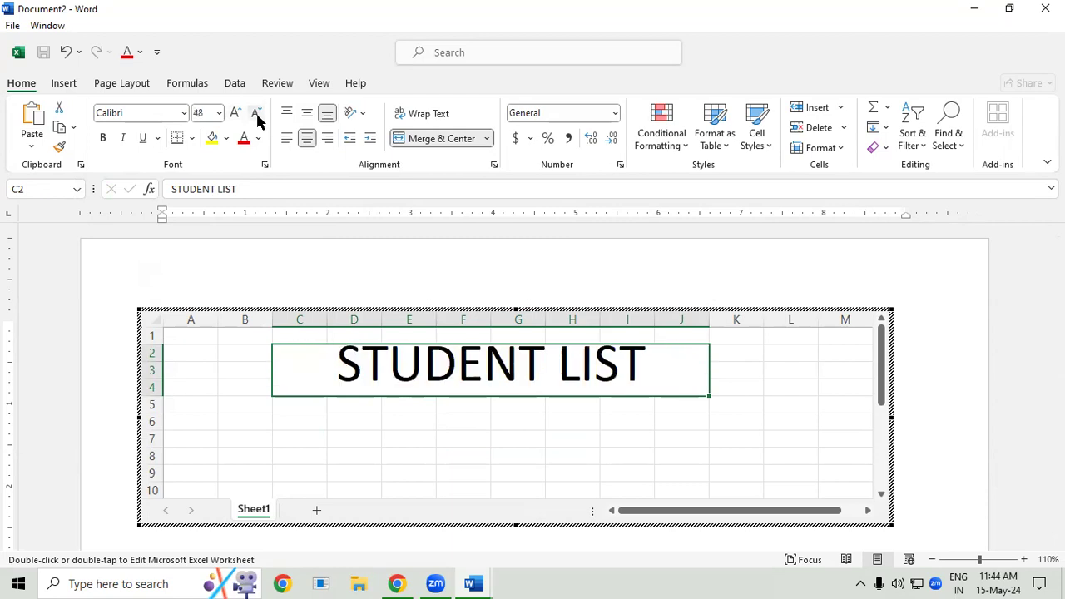
{"action": "left_click", "coordinate": [257, 117]}
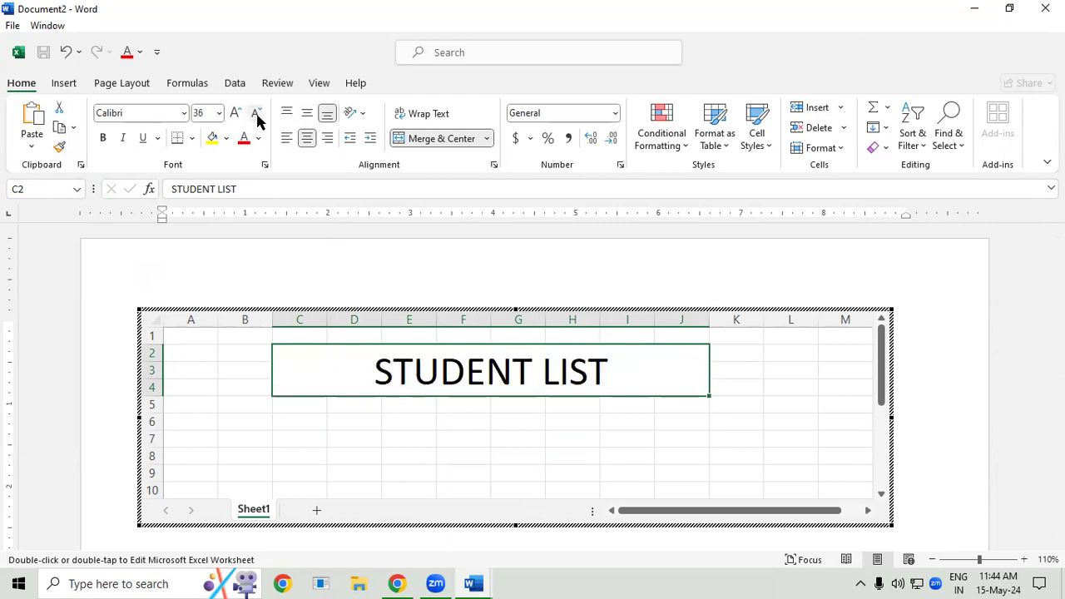
- Enter the headers SR.NO. in B6, STUDENT NAME in C6 and COURSE in D6
{"action": "left_click", "coordinate": [390, 435]}
{"action": "left_click", "coordinate": [254, 418]}
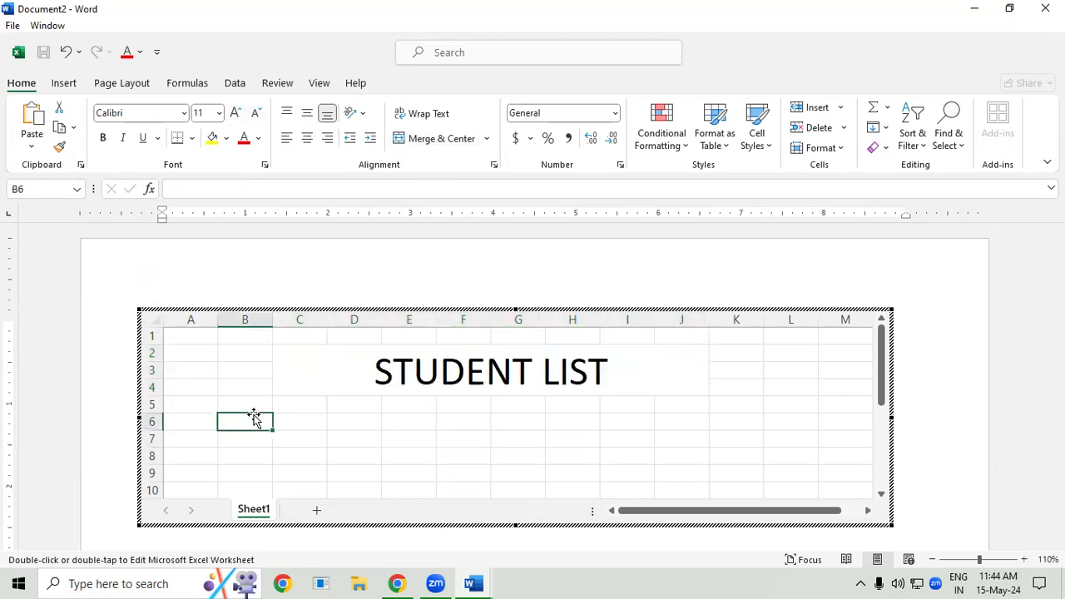
{"action": "type", "text": "SR."}
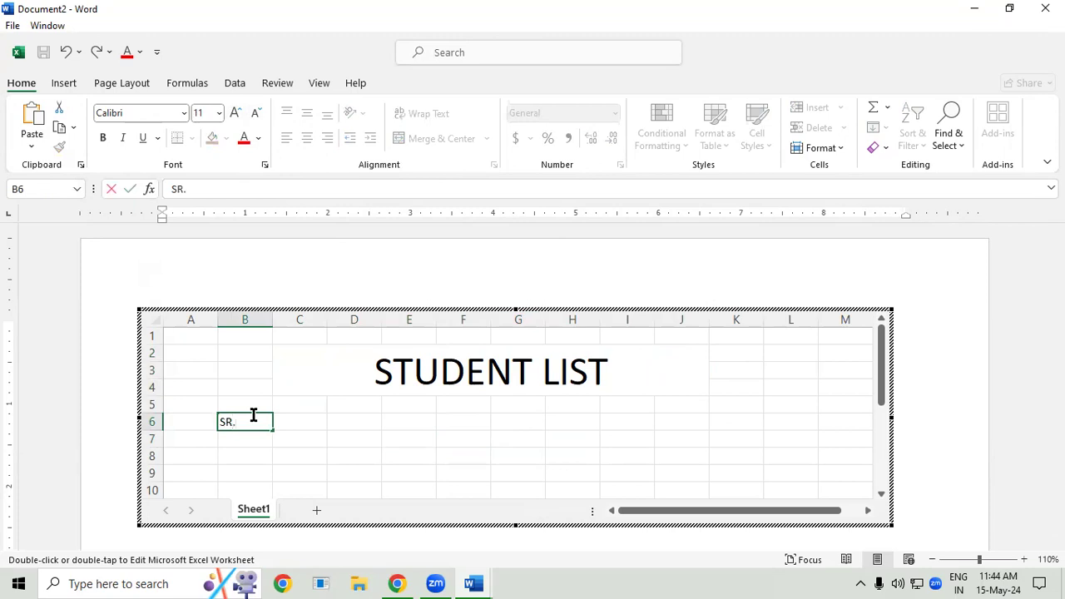
{"action": "type", "text": "NO."}
{"action": "key", "text": "Tab"}
{"action": "type", "text": "S"}
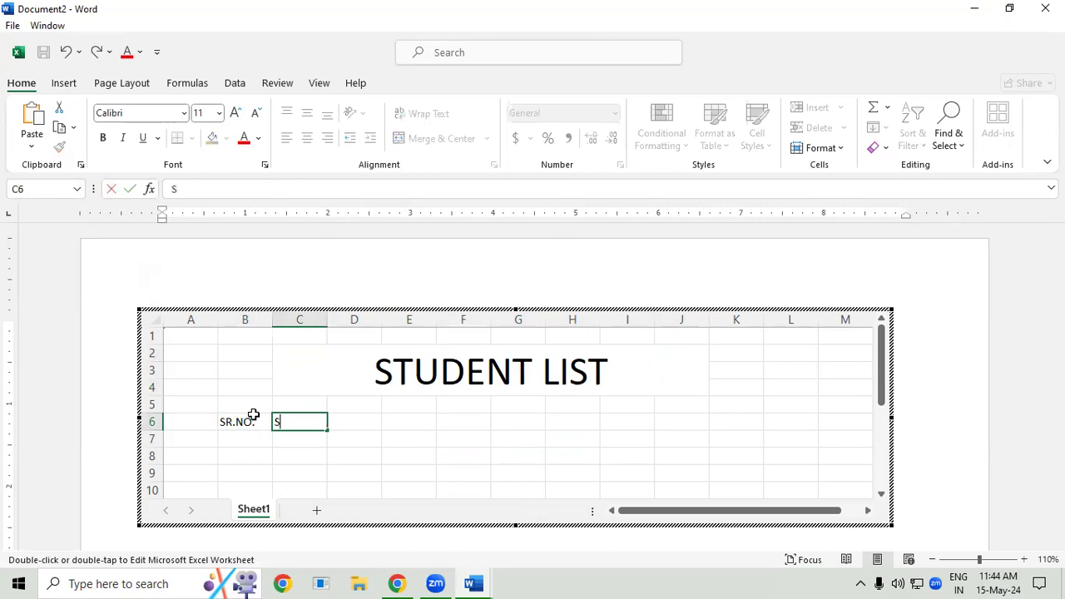
{"action": "type", "text": "TUDENT NAME"}
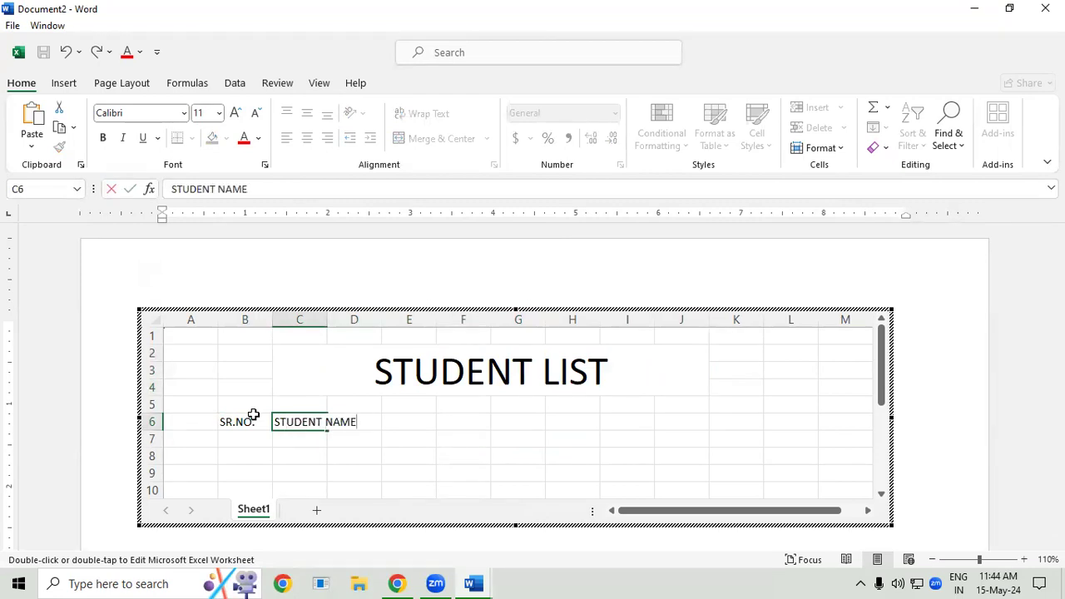
{"action": "key", "text": "Tab"}
{"action": "type", "text": "COURSE"}
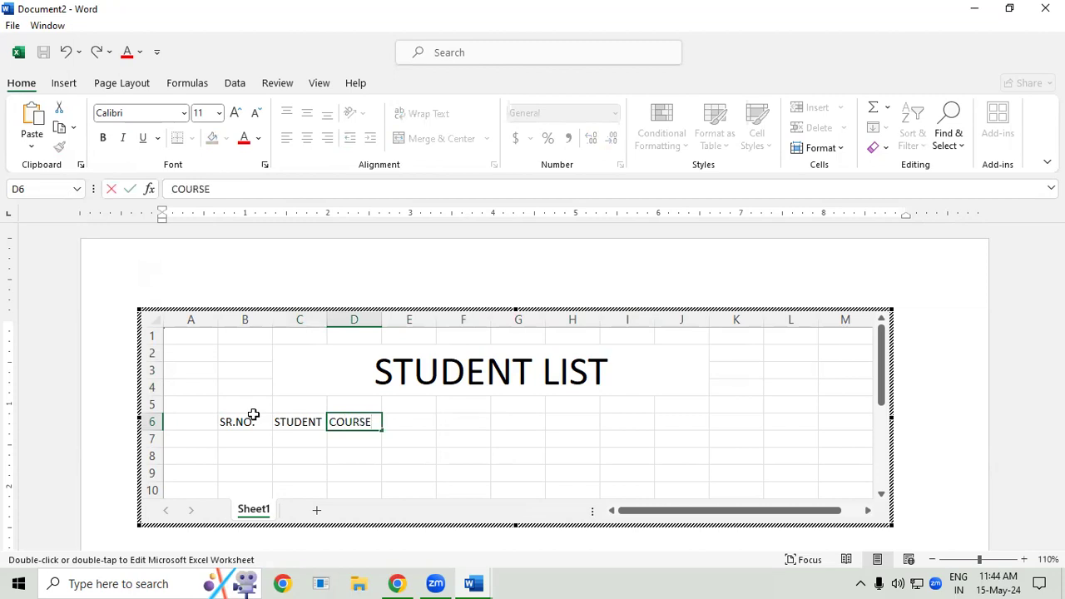
{"action": "key", "text": "Tab"}
- Enter the headers FEE in E6, PAID in F6 and DUE in G6
{"action": "type", "text": "FEE"}
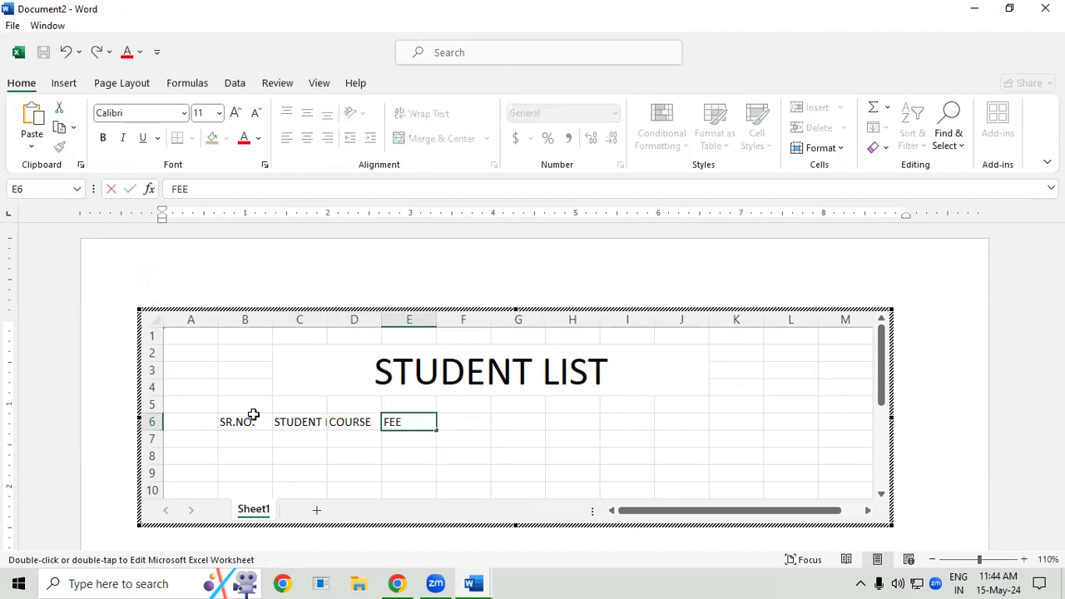
{"action": "key", "text": "Tab"}
{"action": "type", "text": "PAID"}
{"action": "key", "text": "Tab"}
{"action": "type", "text": "DUE"}
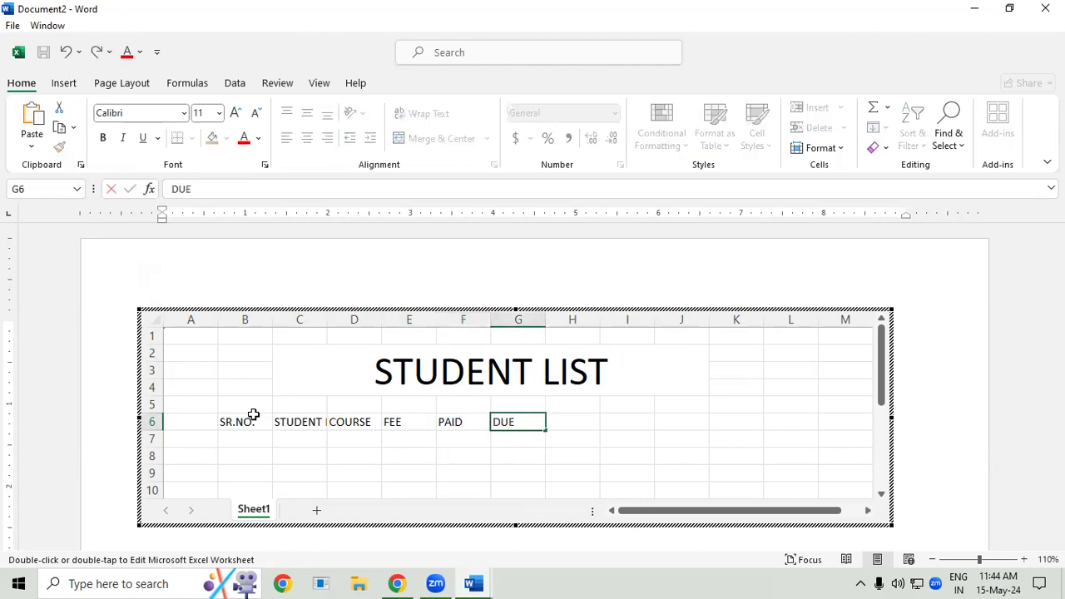
{"action": "key", "text": "Tab"}
- Enter the headers DISCOUNT in H6 and TOTAL AMOUNT in I6
{"action": "type", "text": "DI"}
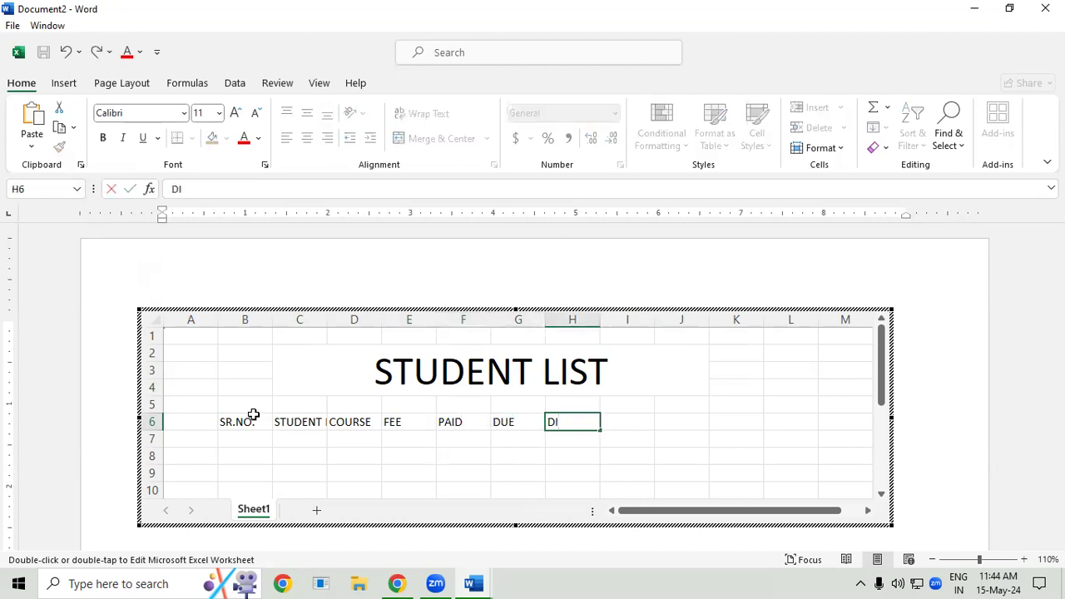
{"action": "type", "text": "SCOUNT"}
{"action": "key", "text": "Tab"}
{"action": "type", "text": "TOTA"}
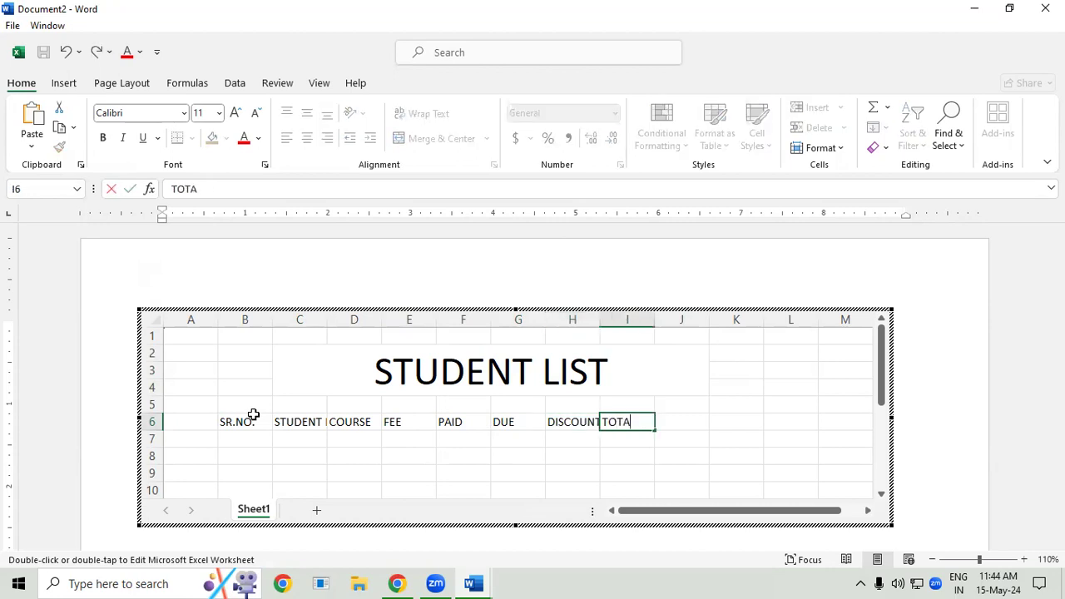
{"action": "type", "text": "L AMOUNT"}
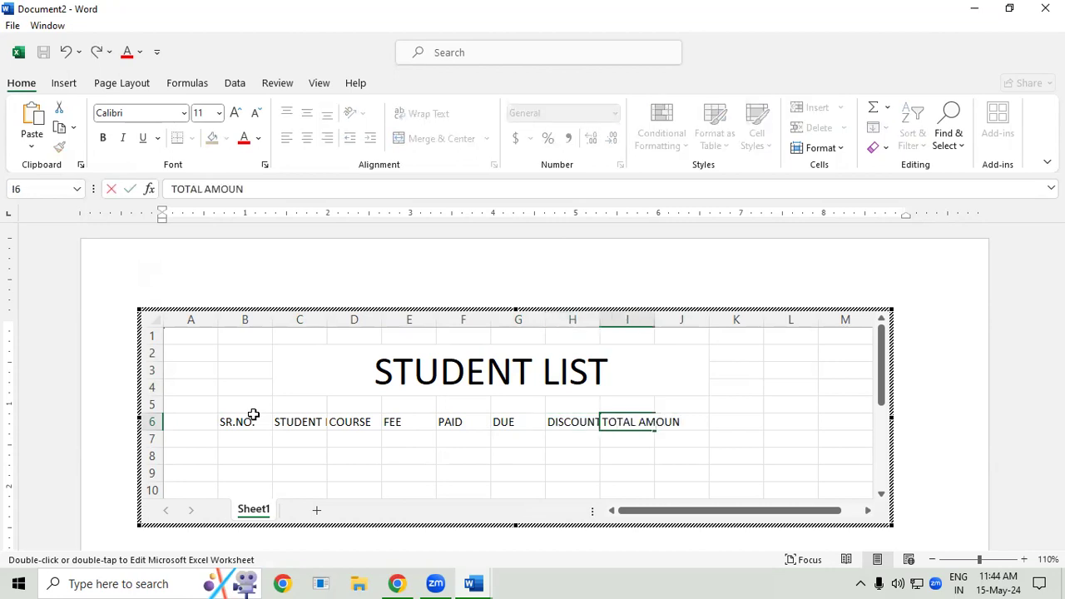
{"action": "left_click", "coordinate": [300, 454]}
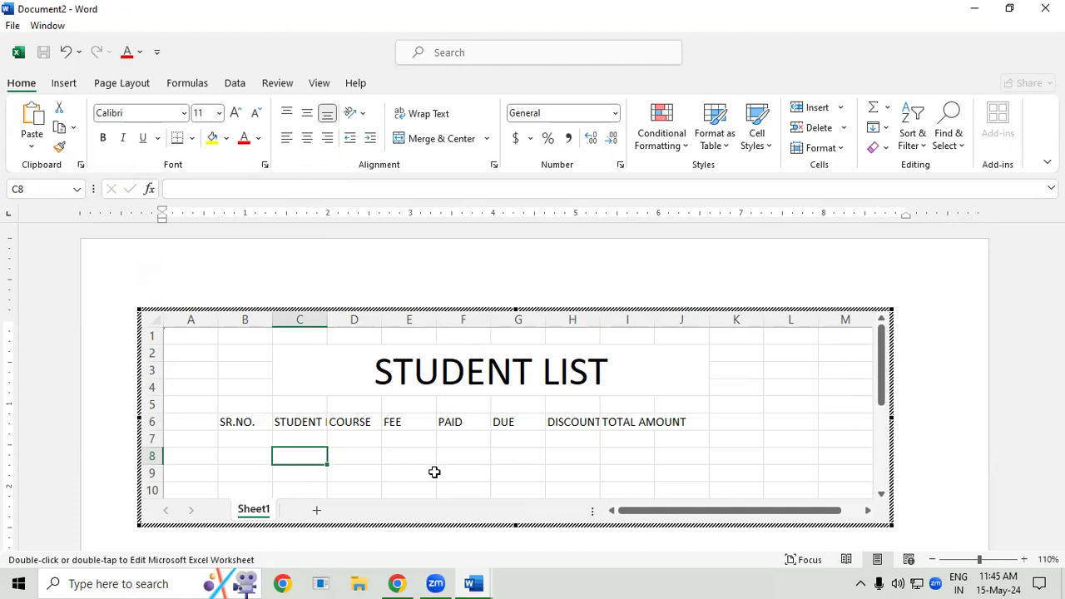
- Fill the merged STUDENT LIST title cell with the lightest green theme color
{"action": "left_click", "coordinate": [264, 429]}
{"action": "left_click", "coordinate": [499, 476]}
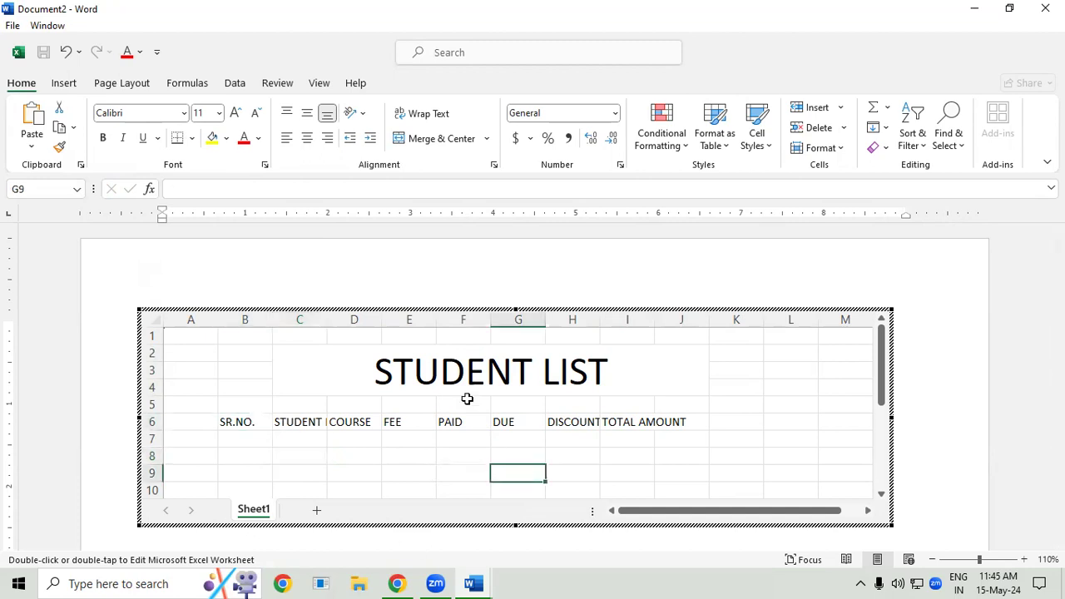
{"action": "left_click", "coordinate": [348, 349]}
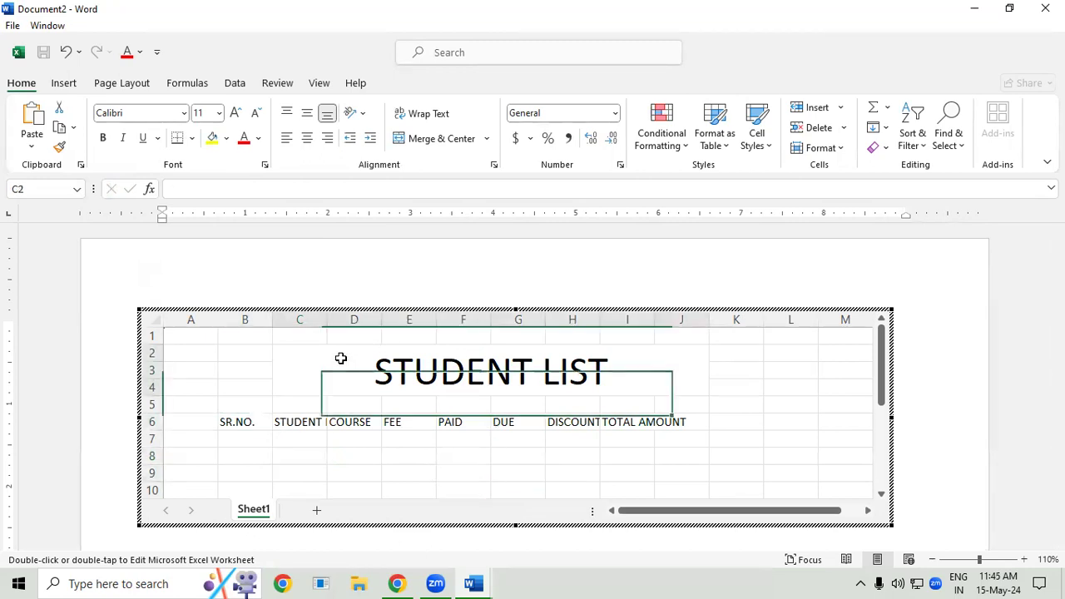
{"action": "left_click", "coordinate": [225, 138]}
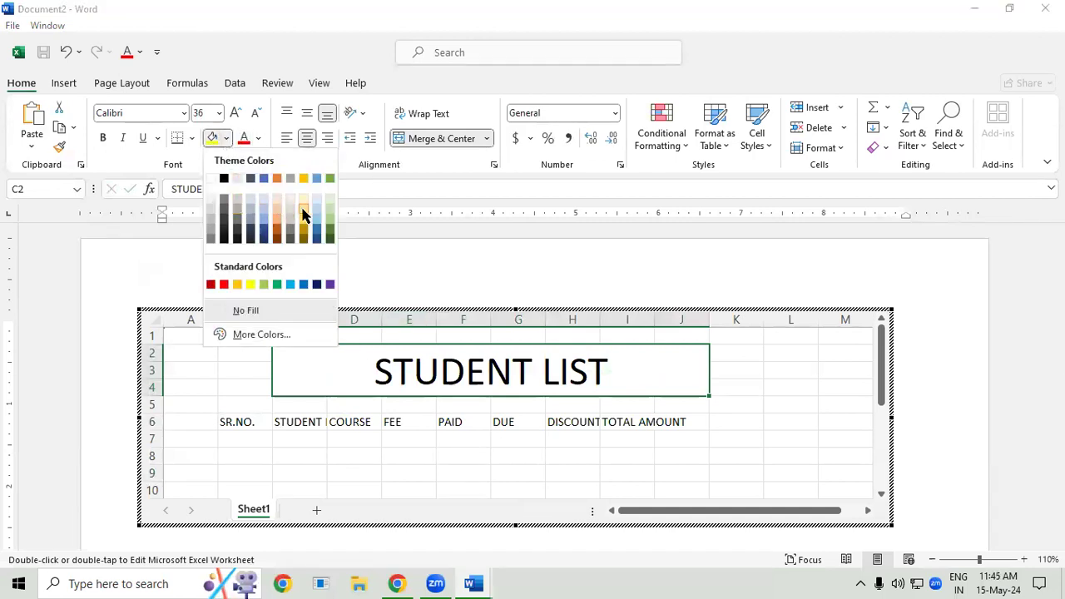
{"action": "left_click", "coordinate": [330, 200]}
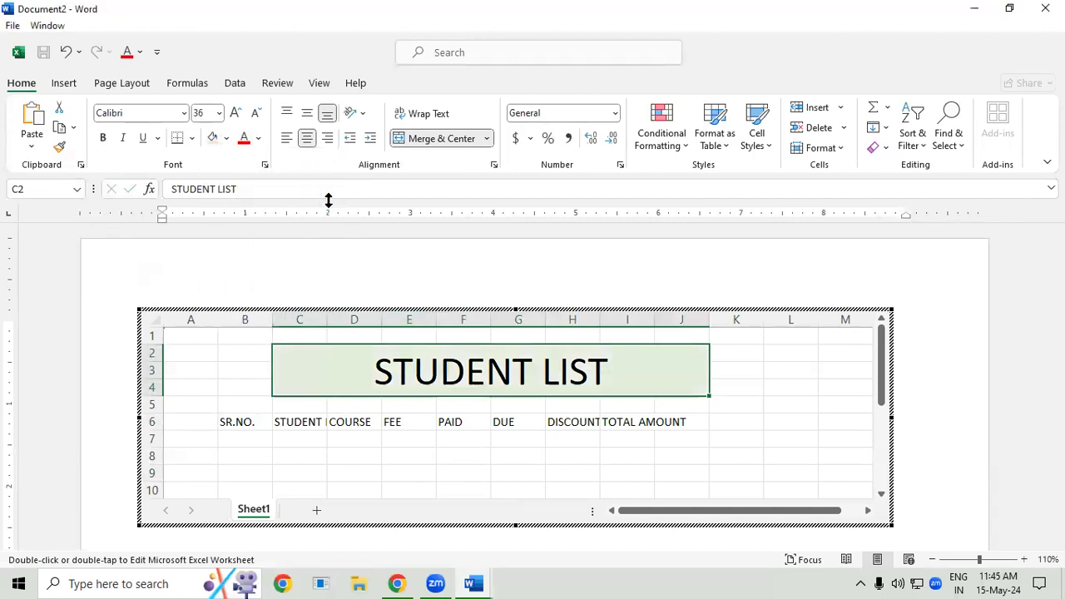
{"action": "left_click", "coordinate": [805, 450]}
{"action": "left_click", "coordinate": [651, 366]}
- Apply all borders to the range B6:J8 and autofit the widths of columns I and C
{"action": "left_click", "coordinate": [237, 423]}
{"action": "left_click_drag", "start_coordinate": [236, 424], "coordinate": [661, 463]}
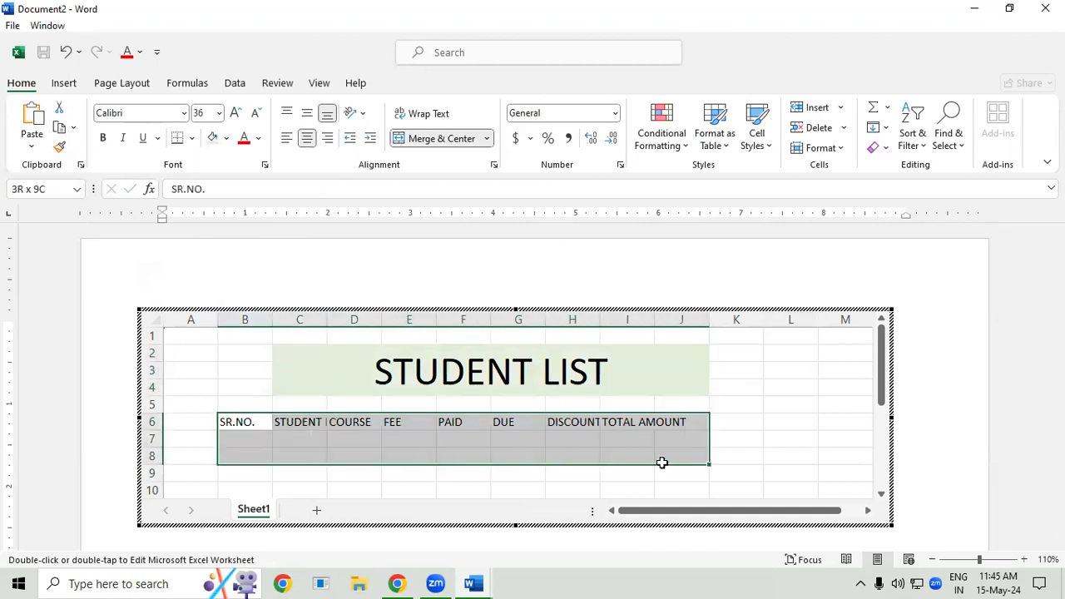
{"action": "left_click", "coordinate": [192, 139]}
{"action": "left_click", "coordinate": [209, 293]}
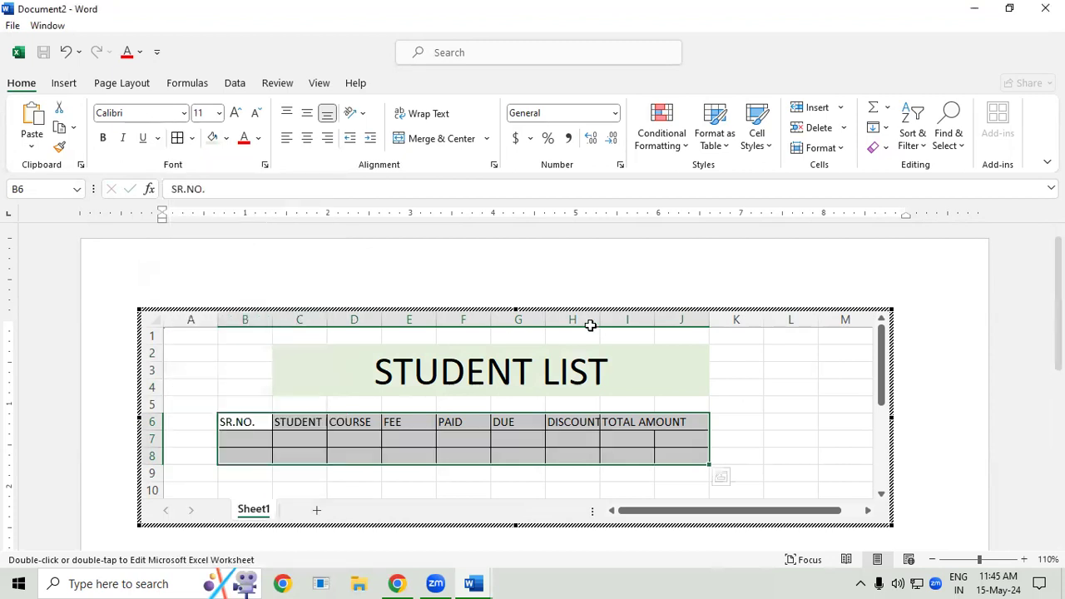
{"action": "double_click", "coordinate": [655, 319]}
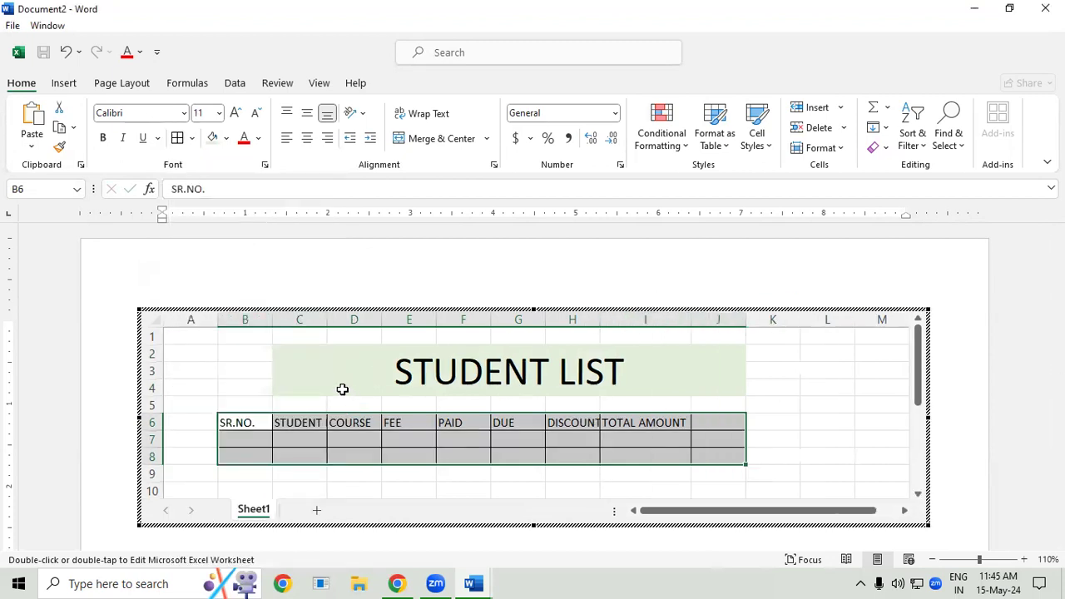
{"action": "double_click", "coordinate": [327, 319]}
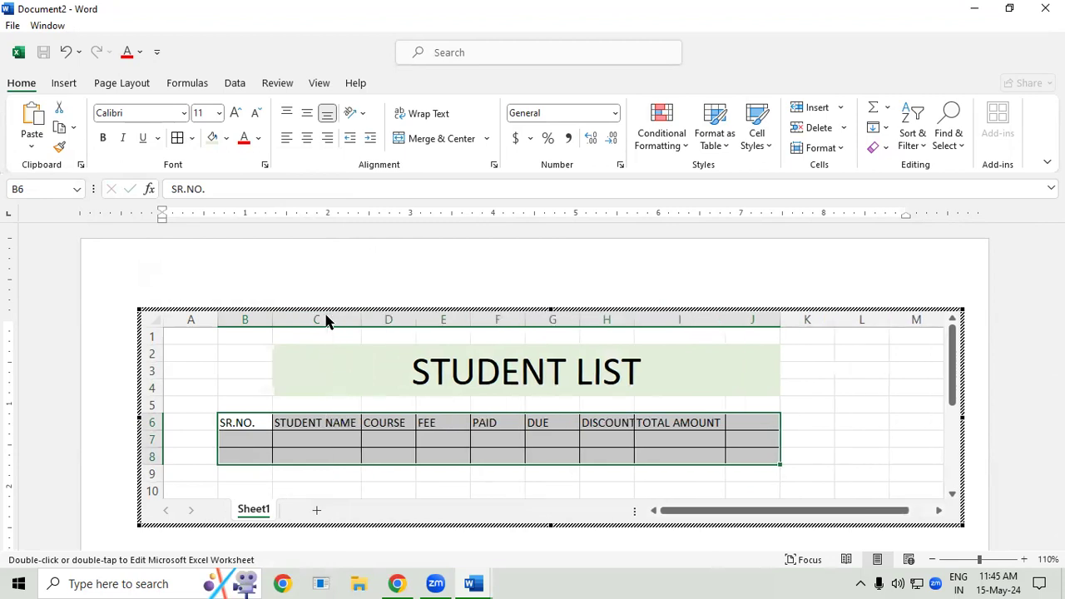
- Enter the serial numbers 1 in B7 and 2 in B8
{"action": "left_click", "coordinate": [260, 440]}
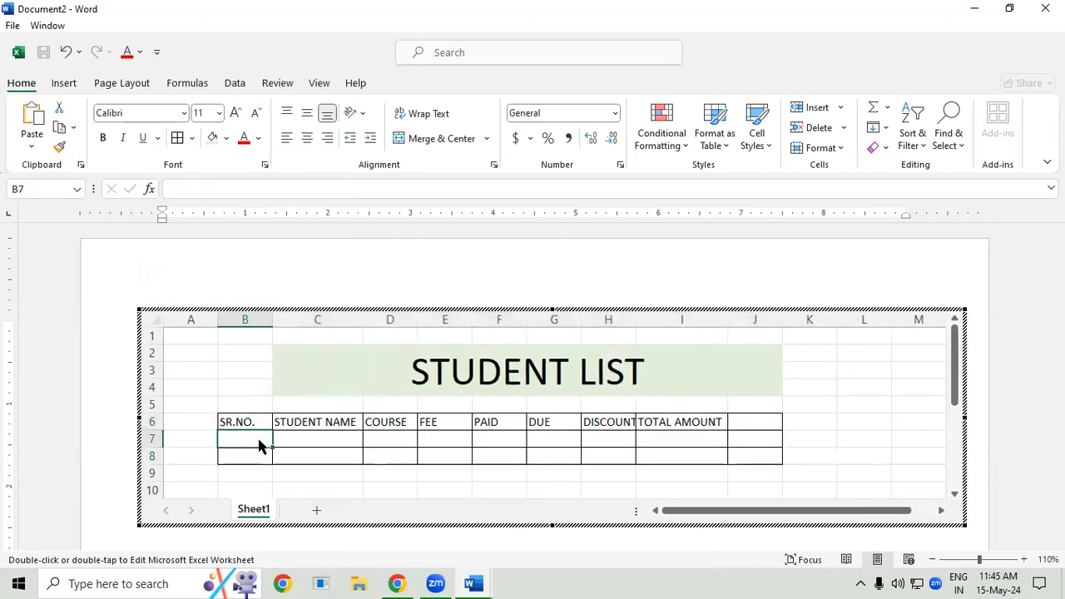
{"action": "type", "text": "1"}
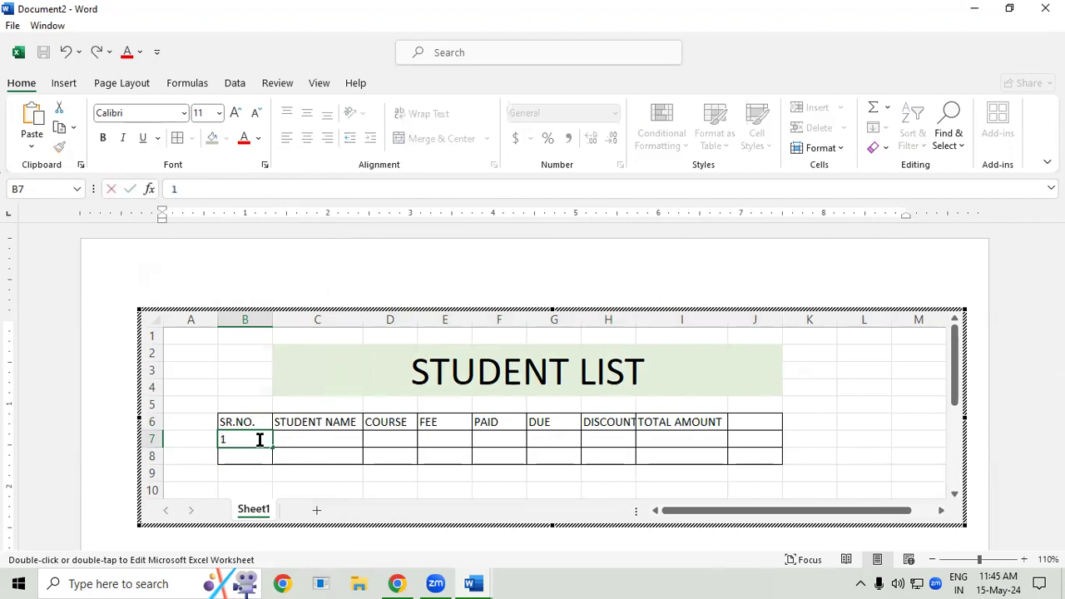
{"action": "key", "text": "Return"}
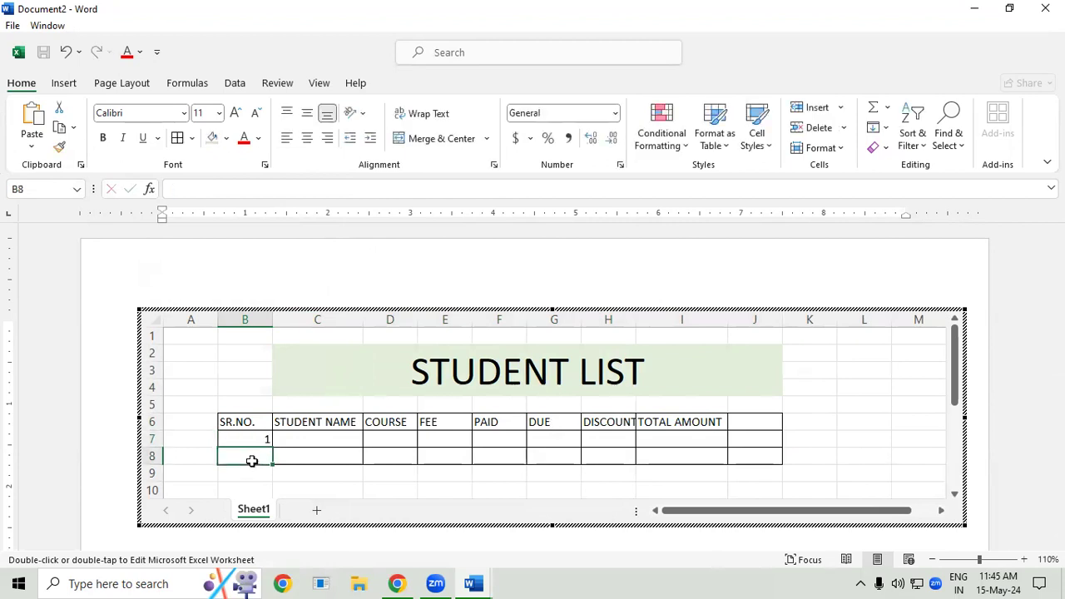
{"action": "type", "text": "2"}
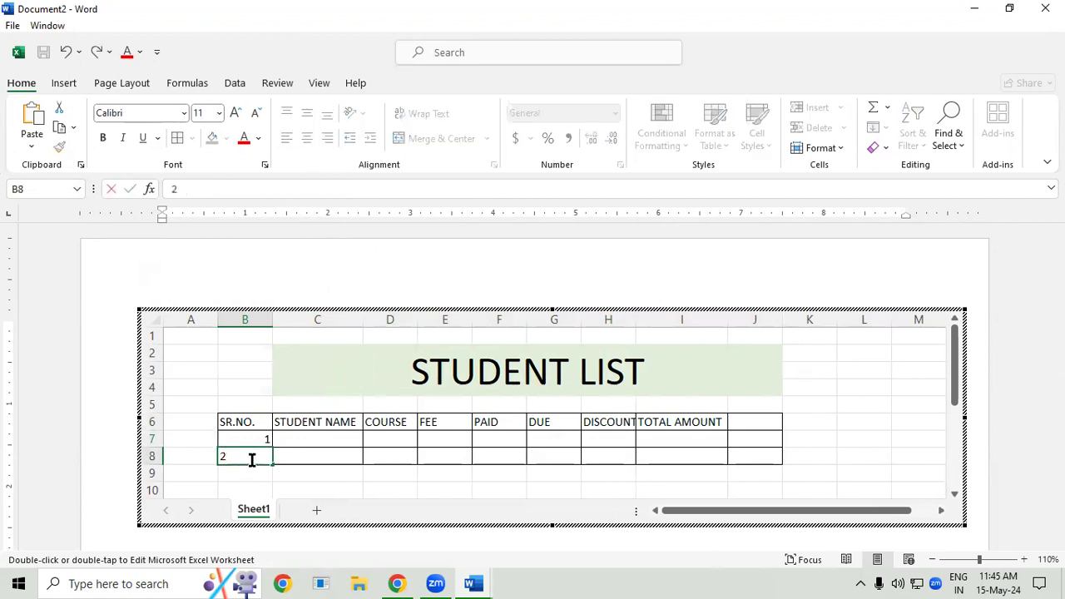
{"action": "left_click", "coordinate": [320, 452]}
- Try to extend the serial number series from B7:B8 down column B to row 109
{"action": "left_click_drag", "start_coordinate": [261, 438], "coordinate": [290, 572]}
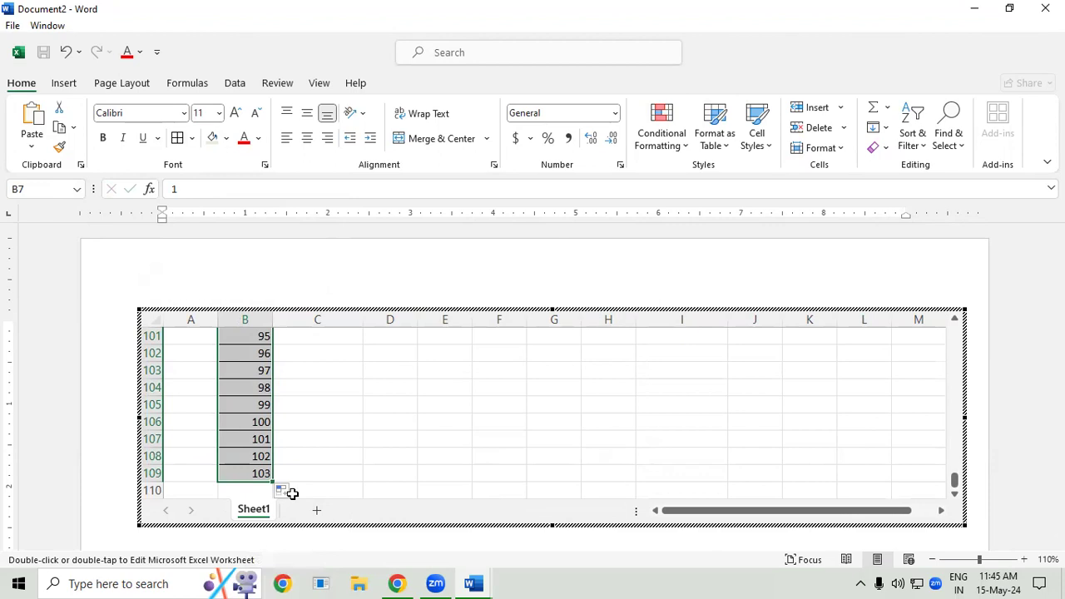
{"action": "scroll", "coordinate": [292, 493], "scroll_direction": "up", "scroll_amount": 20}
{"action": "left_click", "coordinate": [283, 441]}
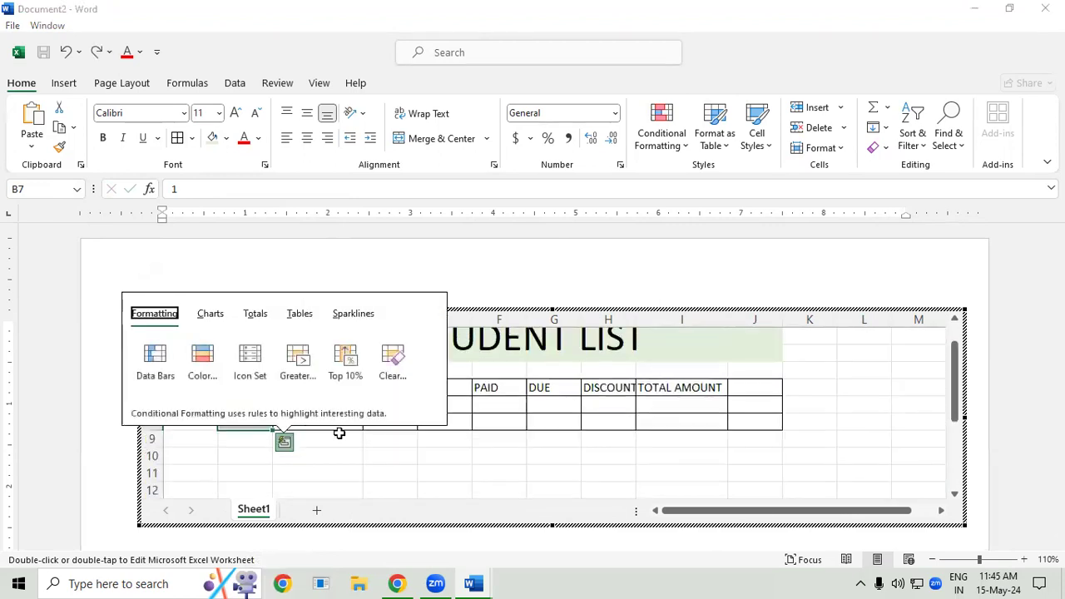
{"action": "left_click", "coordinate": [524, 405]}
- Enter the two students' names in C7 and C8, with the courses DFA in D7 and ADFA in D8
{"action": "left_click", "coordinate": [342, 399]}
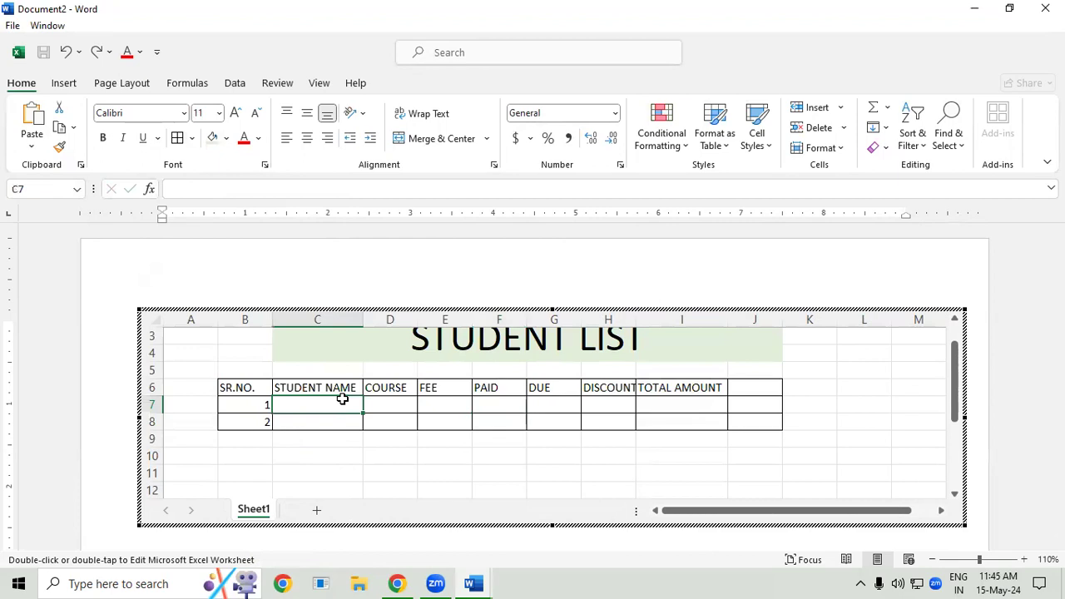
{"action": "type", "text": "RAJAN"}
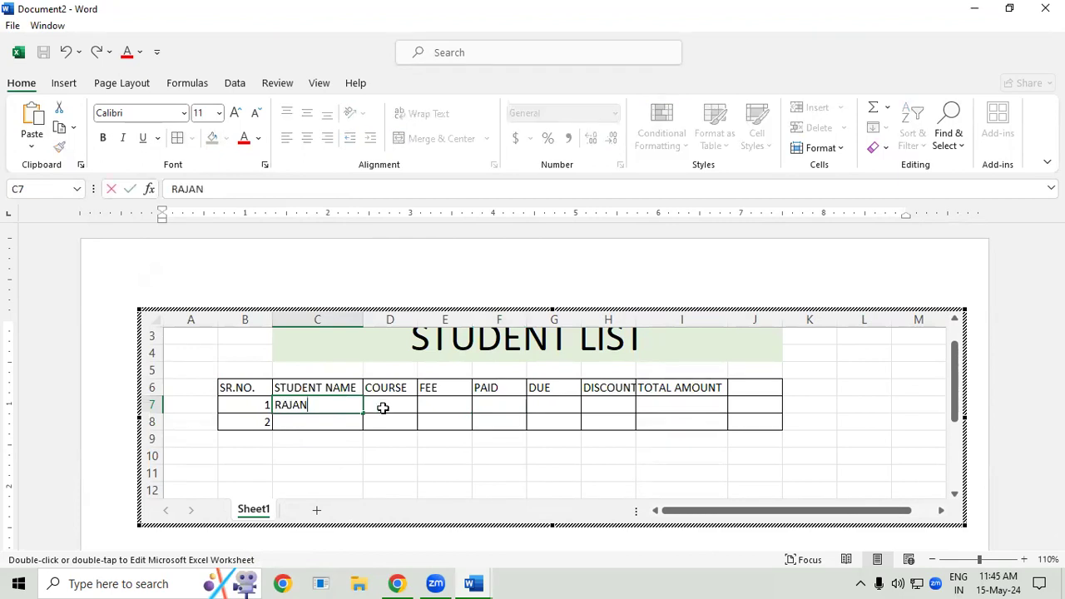
{"action": "left_click", "coordinate": [383, 408]}
{"action": "type", "text": "DFA"}
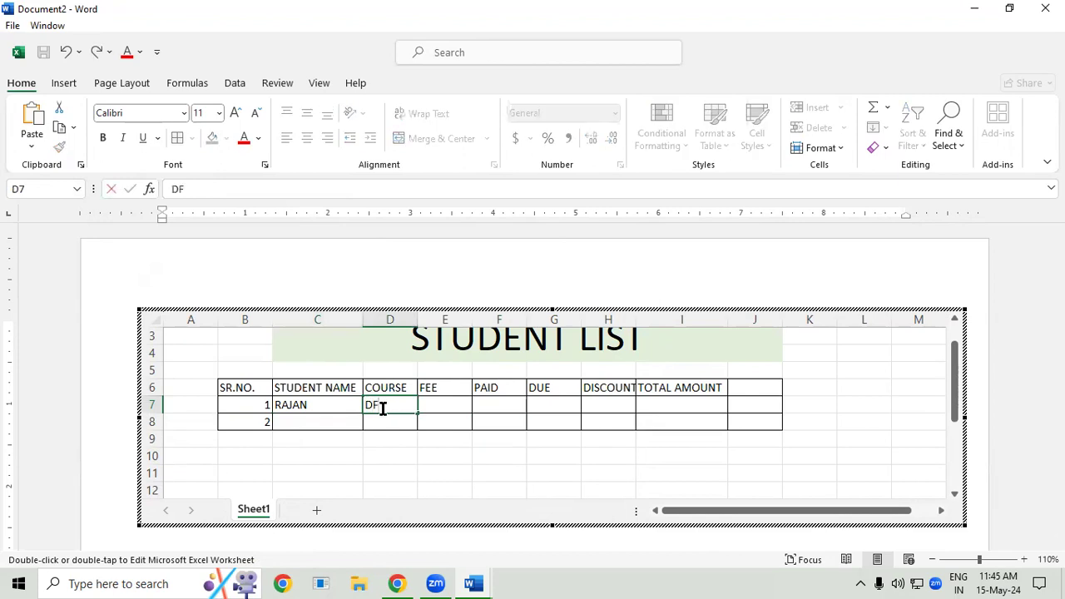
{"action": "left_click", "coordinate": [331, 422]}
{"action": "type", "text": "AMAN"}
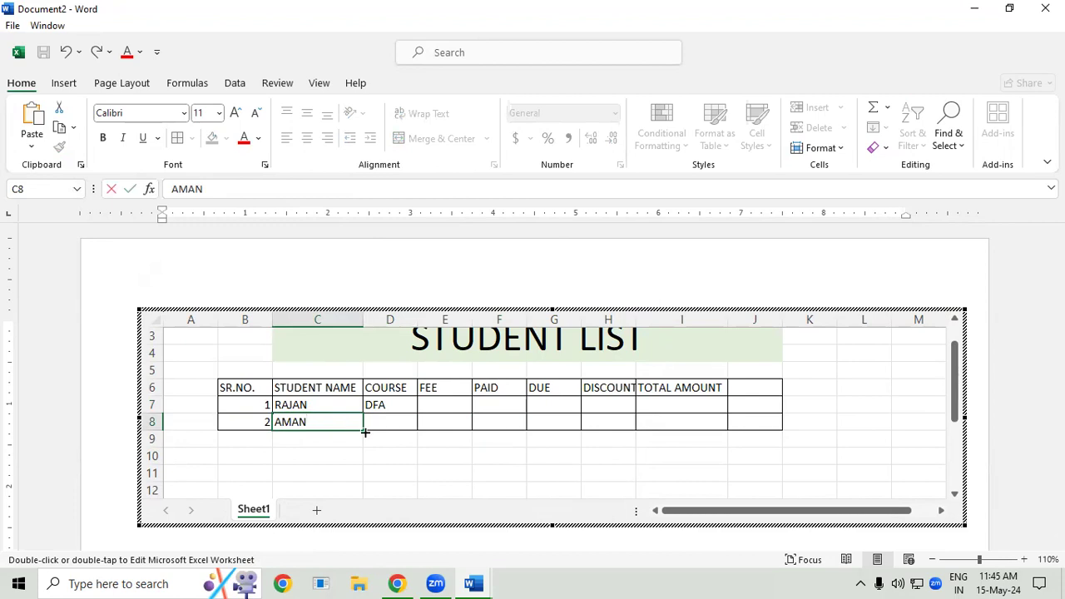
{"action": "left_click", "coordinate": [394, 423]}
{"action": "type", "text": "ADFA"}
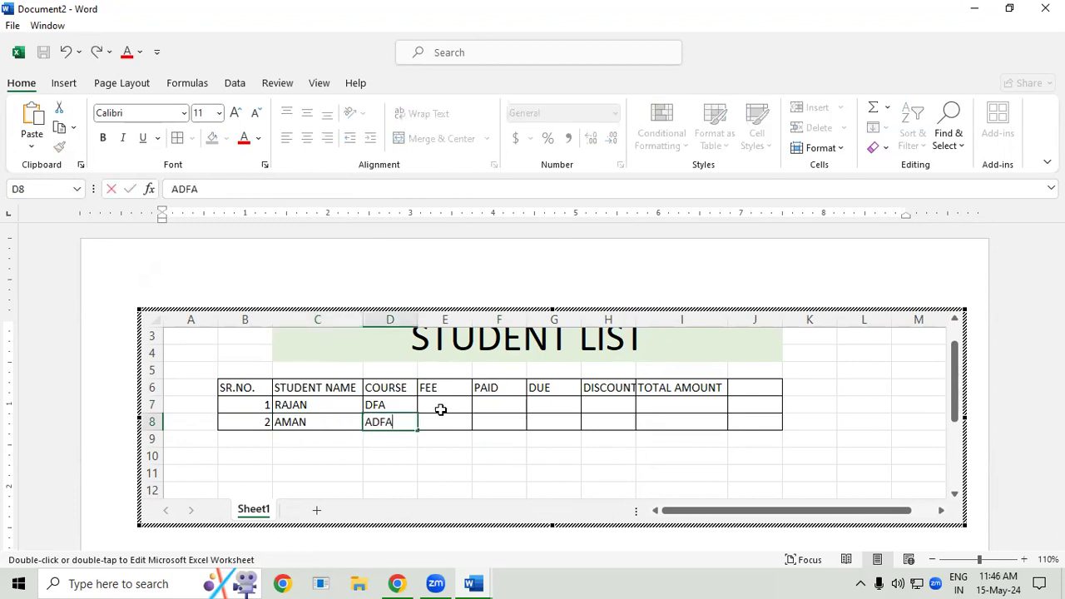
- Enter the fees 9000 in E7 and 15000 in E8
{"action": "left_click", "coordinate": [440, 410]}
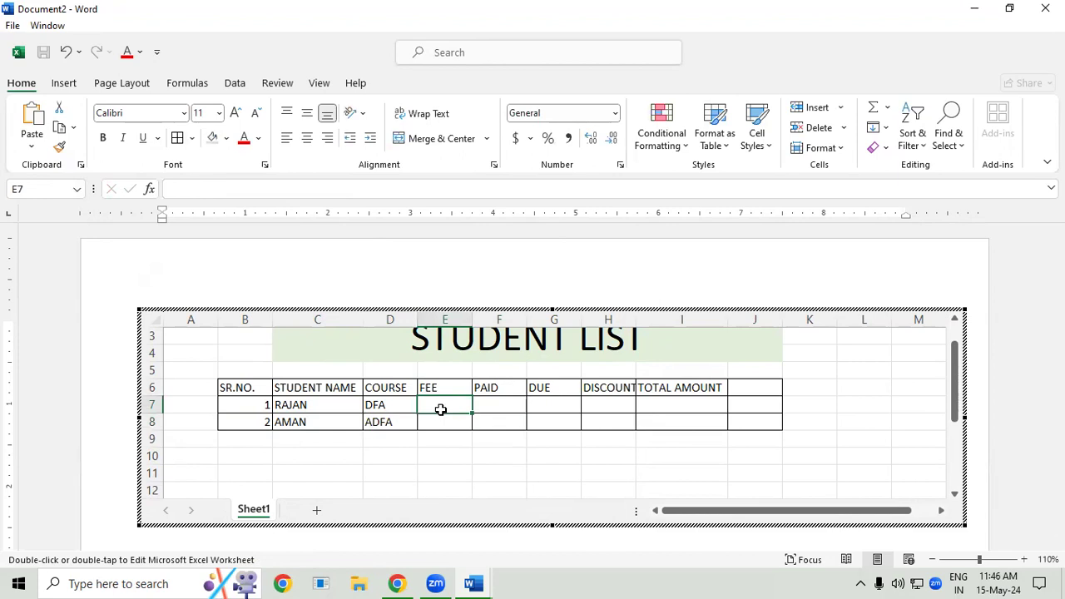
{"action": "type", "text": "9000"}
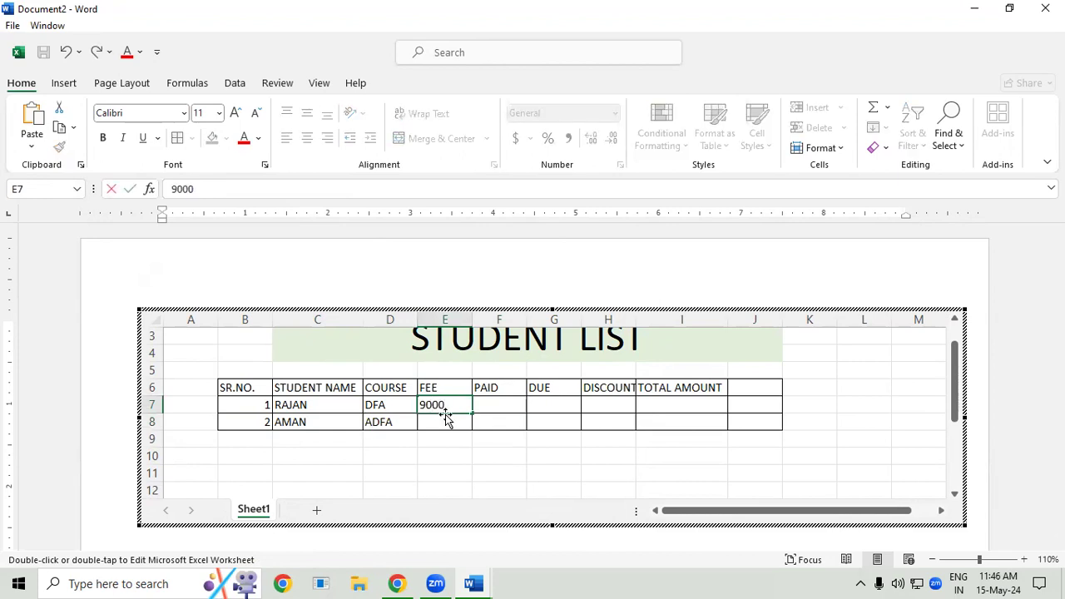
{"action": "left_click", "coordinate": [450, 422]}
{"action": "type", "text": "15000"}
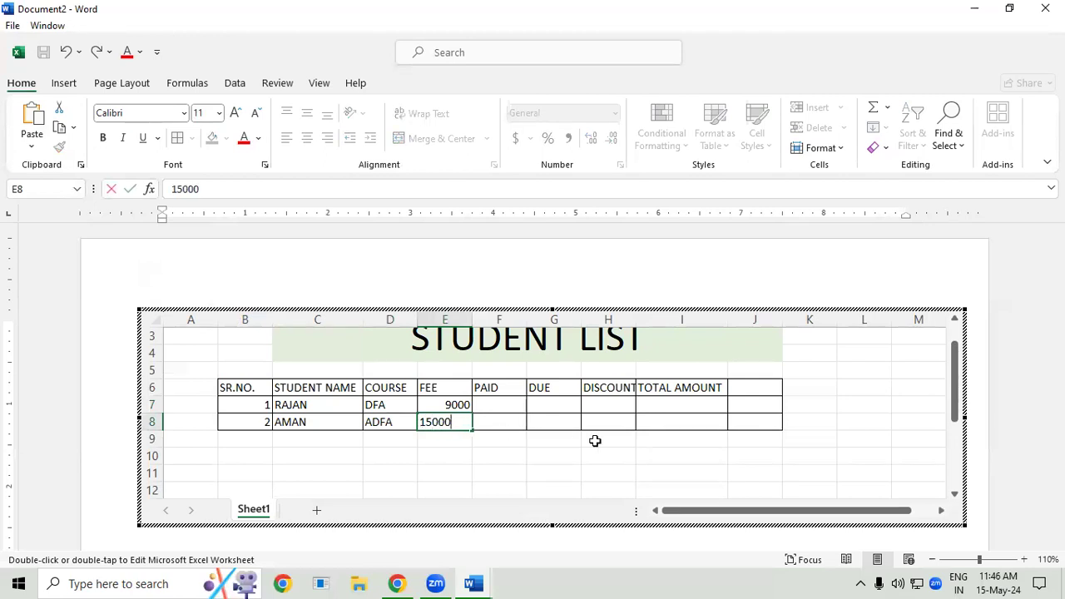
- Widen column H slightly so that the DISCOUNT header fits inside its cell
{"action": "left_click", "coordinate": [612, 403]}
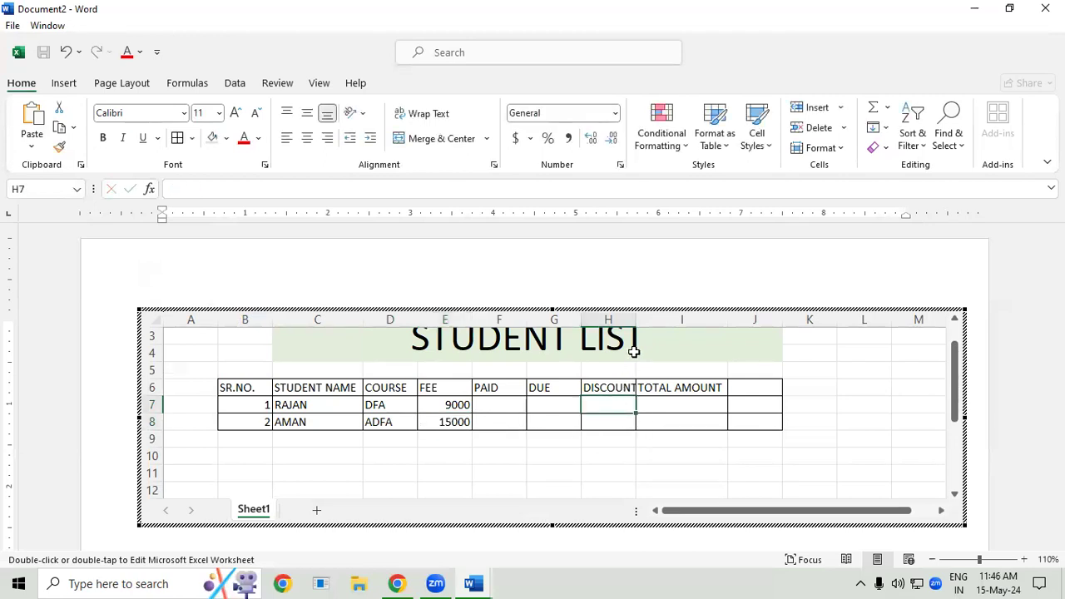
{"action": "scroll", "coordinate": [632, 356], "scroll_direction": "down", "scroll_amount": 1}
{"action": "left_click_drag", "start_coordinate": [952, 400], "coordinate": [954, 382]}
{"action": "left_click_drag", "start_coordinate": [636, 321], "coordinate": [642, 322]}
- Enter the paid amounts 1000 in F7 and 1500 in F8
{"action": "left_click", "coordinate": [433, 423]}
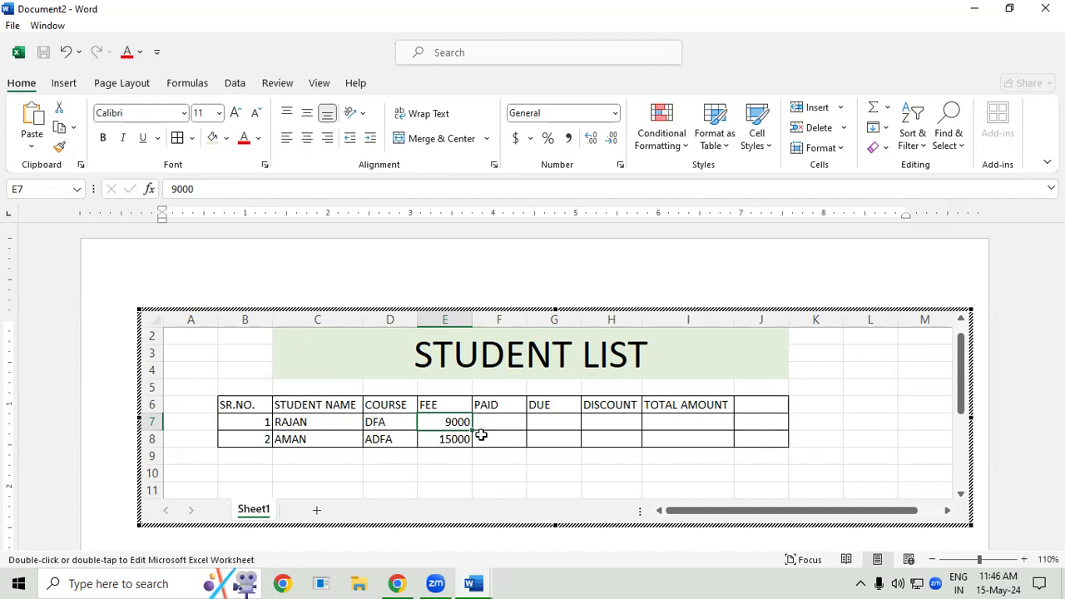
{"action": "left_click", "coordinate": [504, 423]}
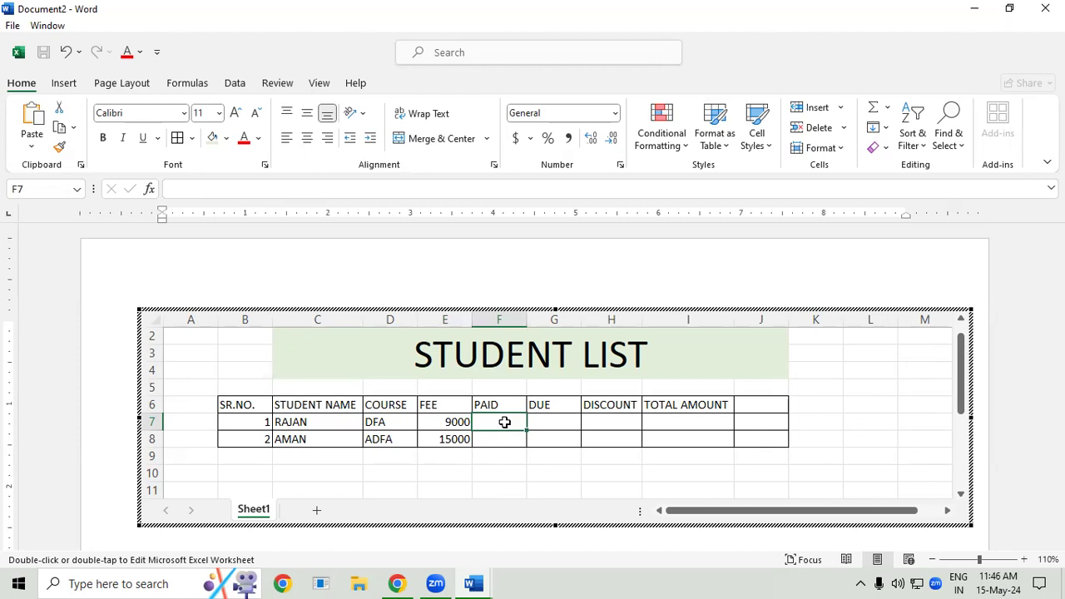
{"action": "type", "text": "1000"}
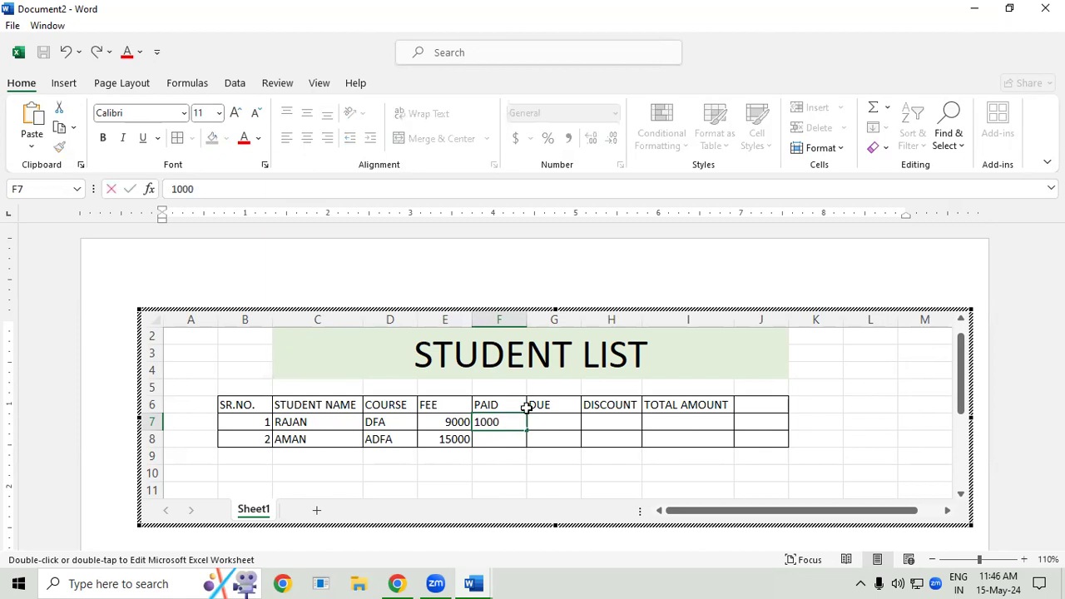
{"action": "left_click", "coordinate": [509, 439]}
{"action": "type", "text": "1500"}
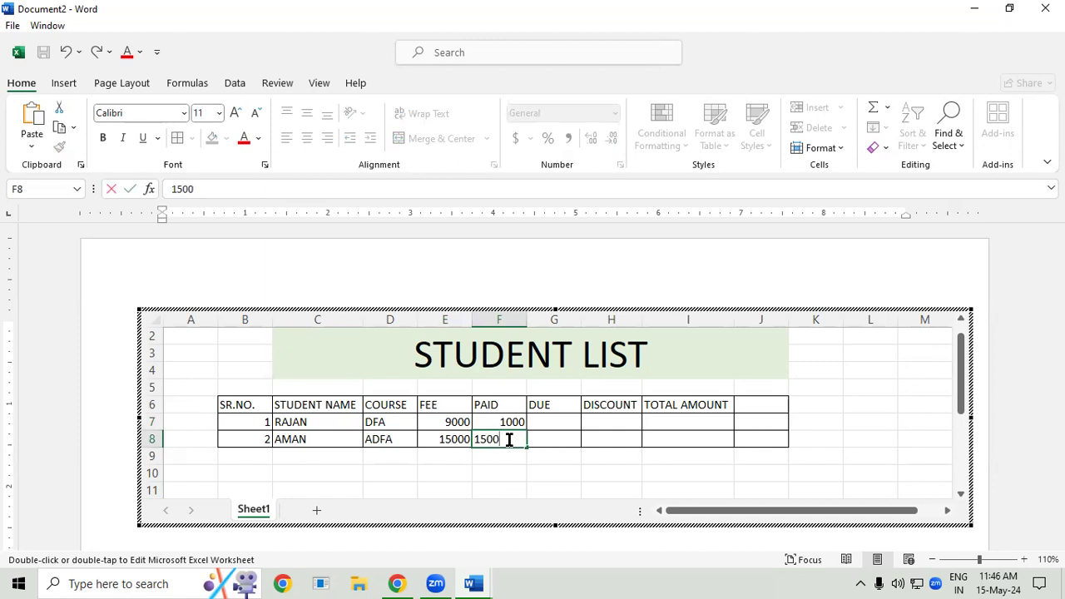
- Calculate the due amount in G7 with =E7-F7 and fill the formula down to G8
{"action": "left_click", "coordinate": [560, 422]}
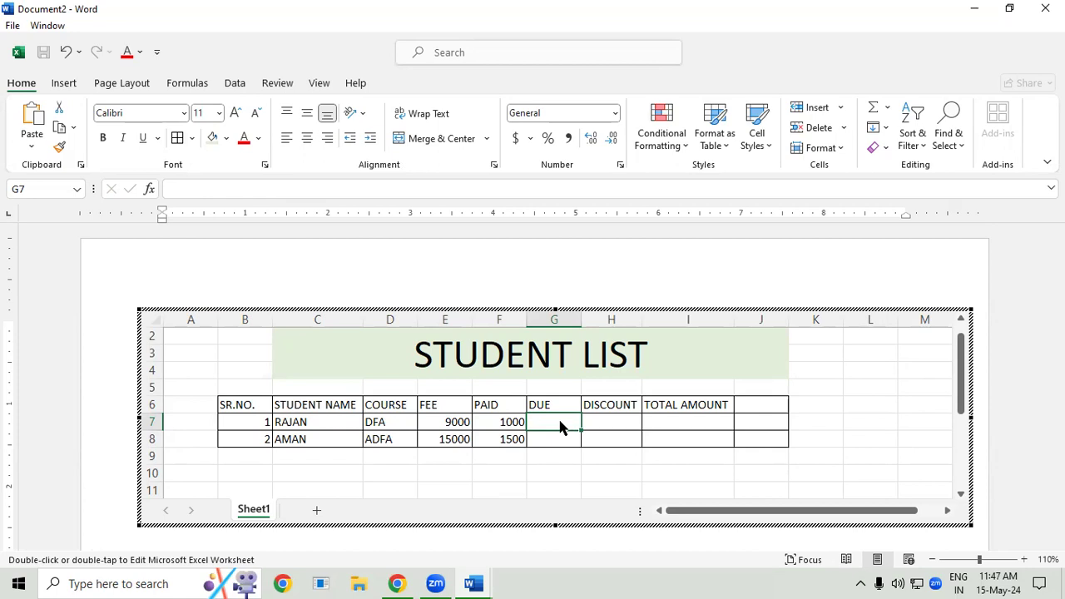
{"action": "type", "text": "="}
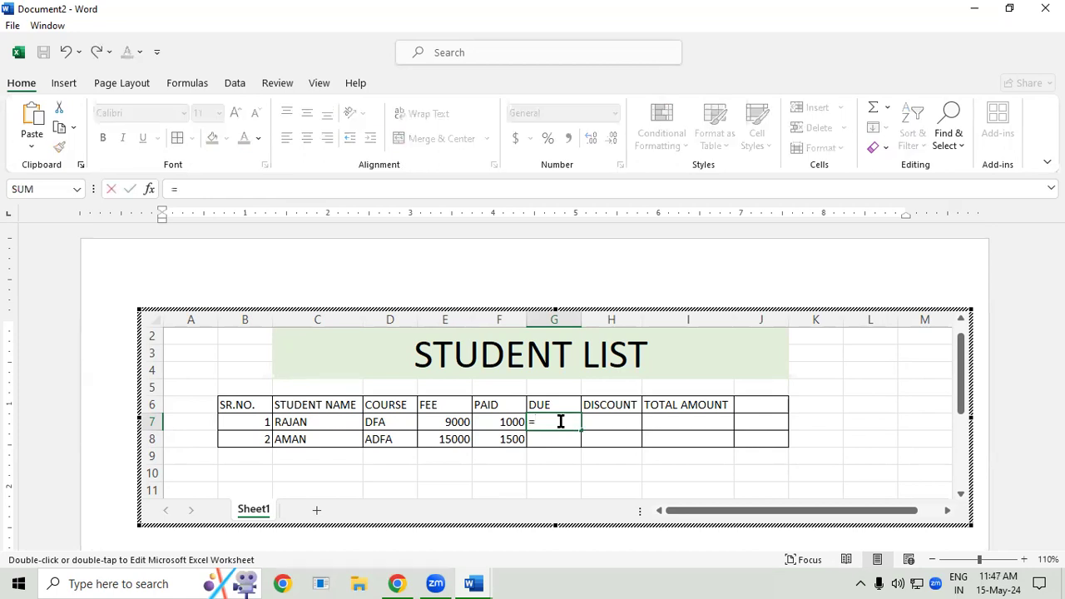
{"action": "left_click", "coordinate": [427, 422]}
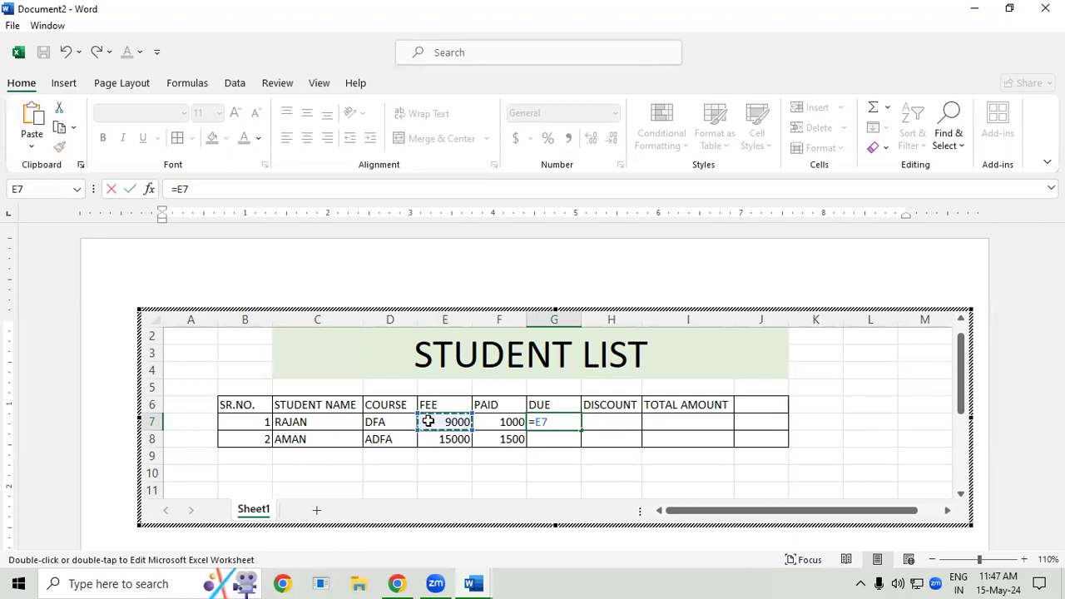
{"action": "type", "text": "-"}
{"action": "left_click", "coordinate": [504, 418]}
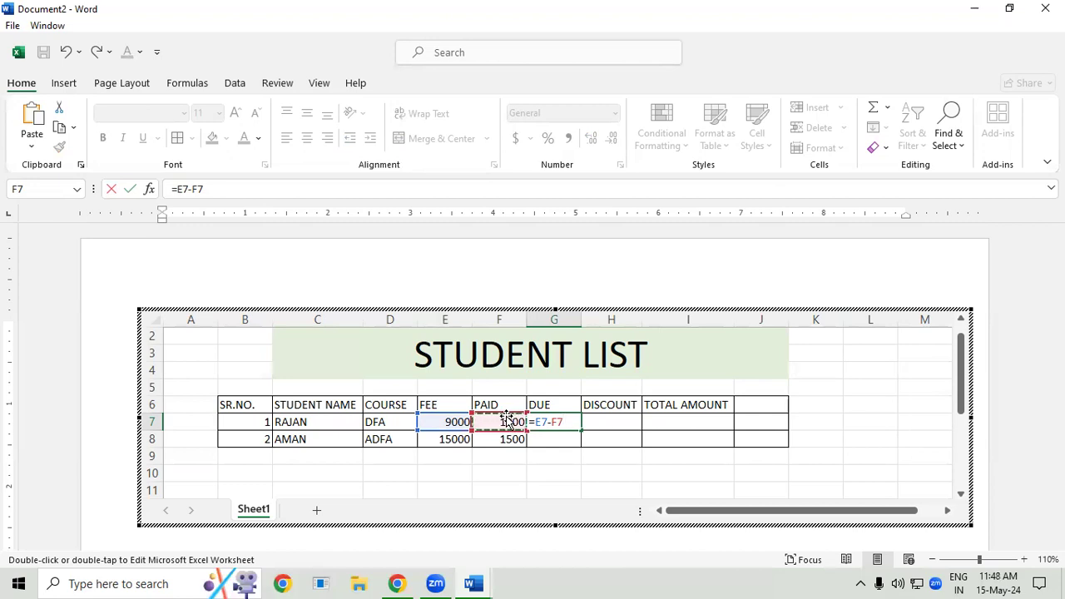
{"action": "key", "text": "Return"}
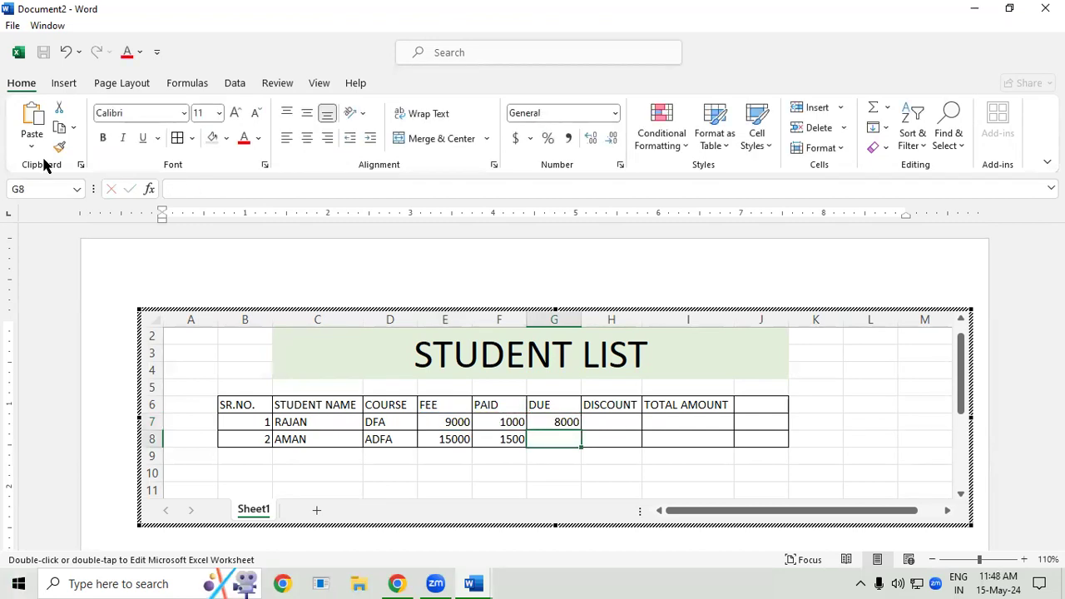
{"action": "left_click", "coordinate": [559, 422]}
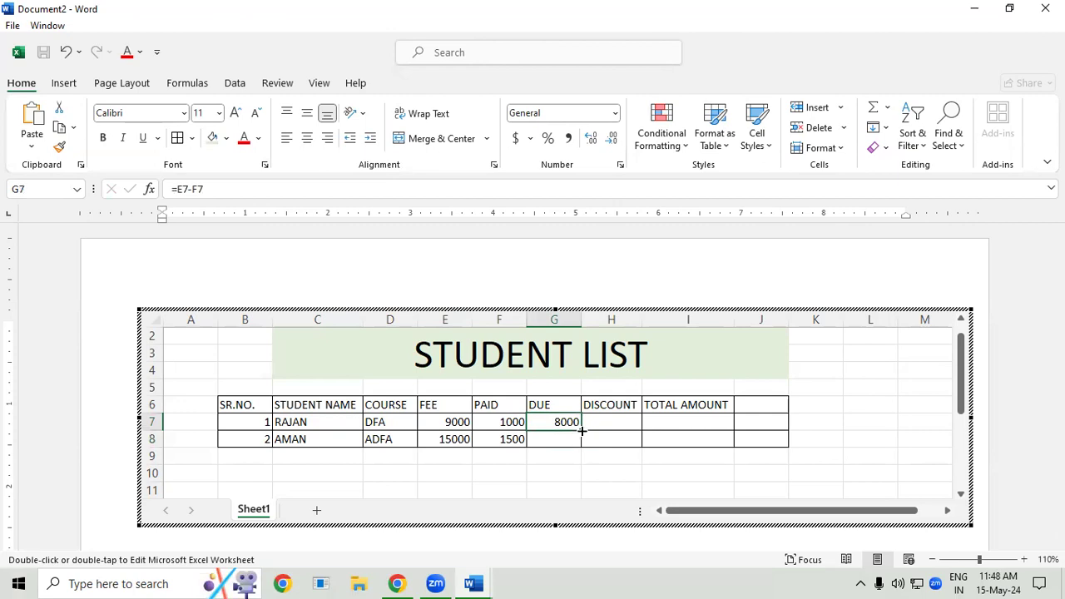
{"action": "double_click", "coordinate": [580, 430]}
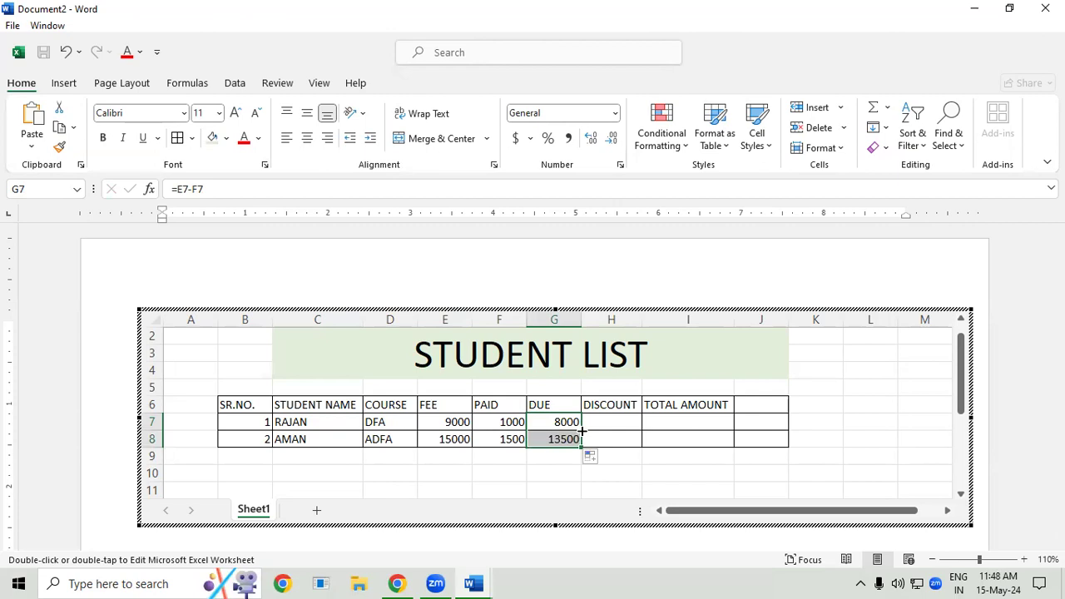
- Calculate the first student's discount in H7 with the formula =G7/10
{"action": "left_click", "coordinate": [605, 425]}
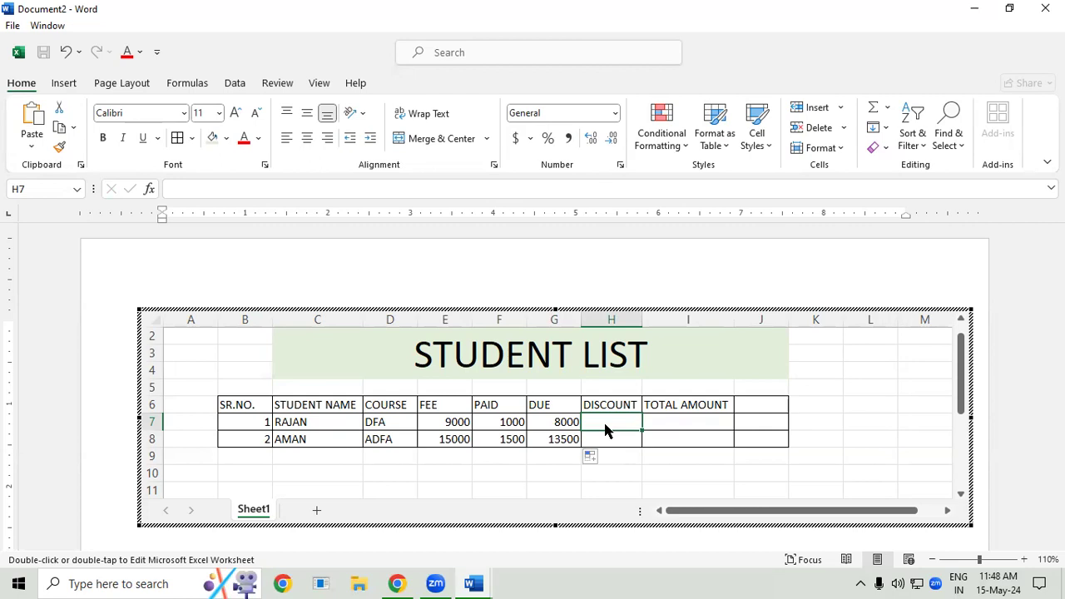
{"action": "type", "text": "="}
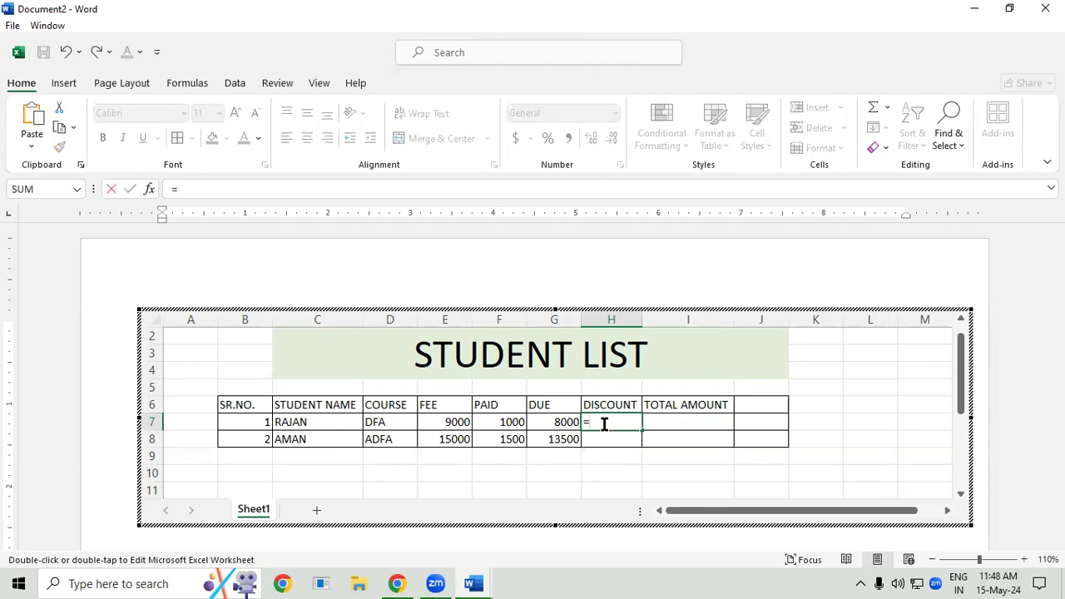
{"action": "left_click", "coordinate": [533, 422]}
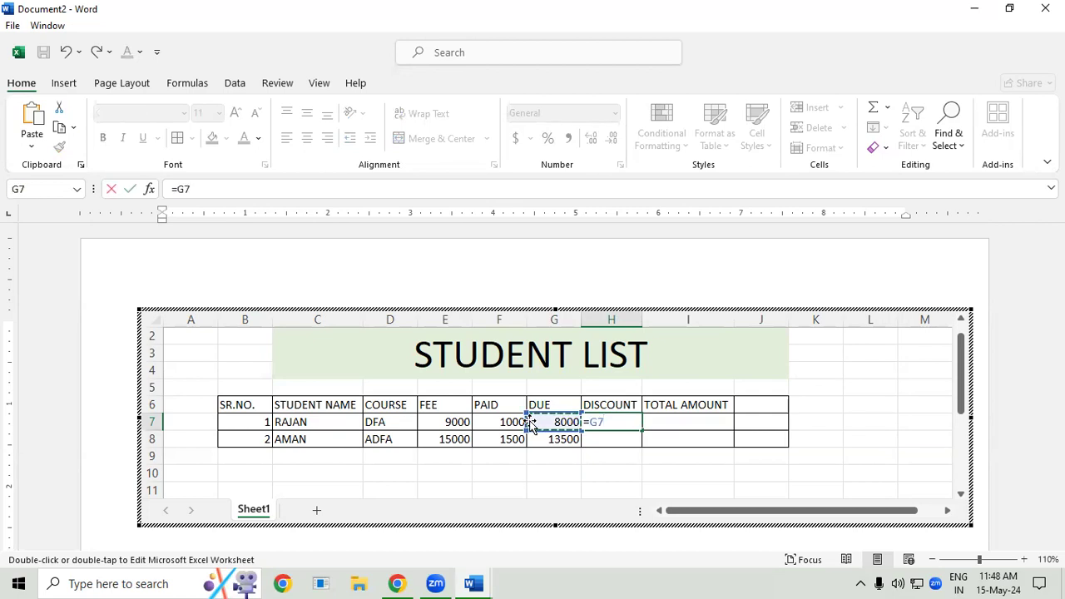
{"action": "type", "text": "/10"}
{"action": "key", "text": "Return"}
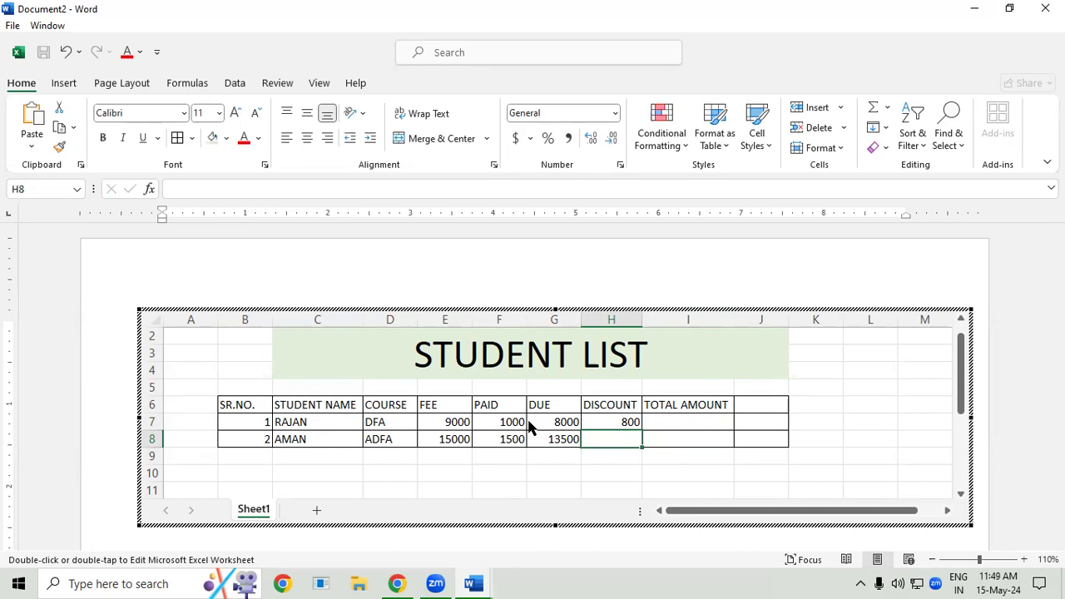
- Replace the discount formula in H7 with =G7*10/100 and fill it down to H8
{"action": "left_click", "coordinate": [626, 423]}
{"action": "key", "text": "Delete"}
{"action": "type", "text": "="}
{"action": "left_click", "coordinate": [567, 422]}
{"action": "type", "text": "*10"}
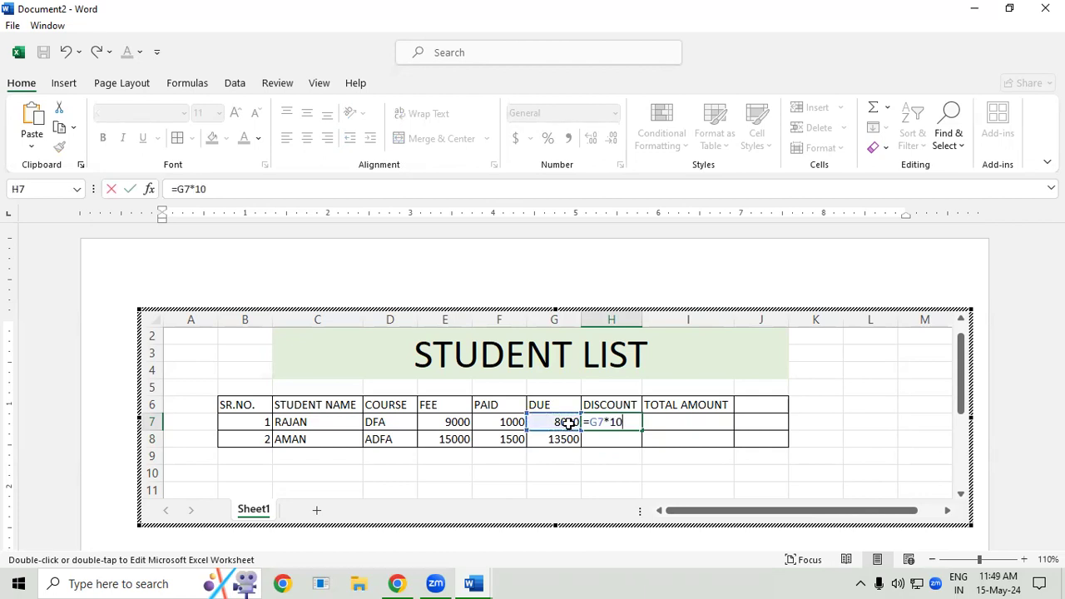
{"action": "type", "text": "/100"}
{"action": "key", "text": "Return"}
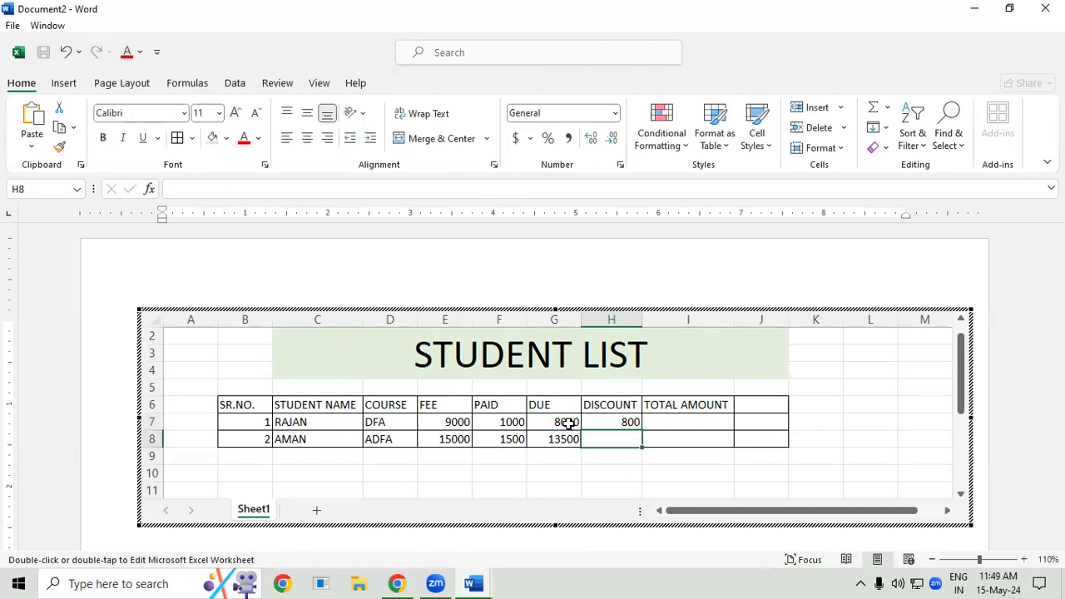
{"action": "left_click", "coordinate": [624, 424]}
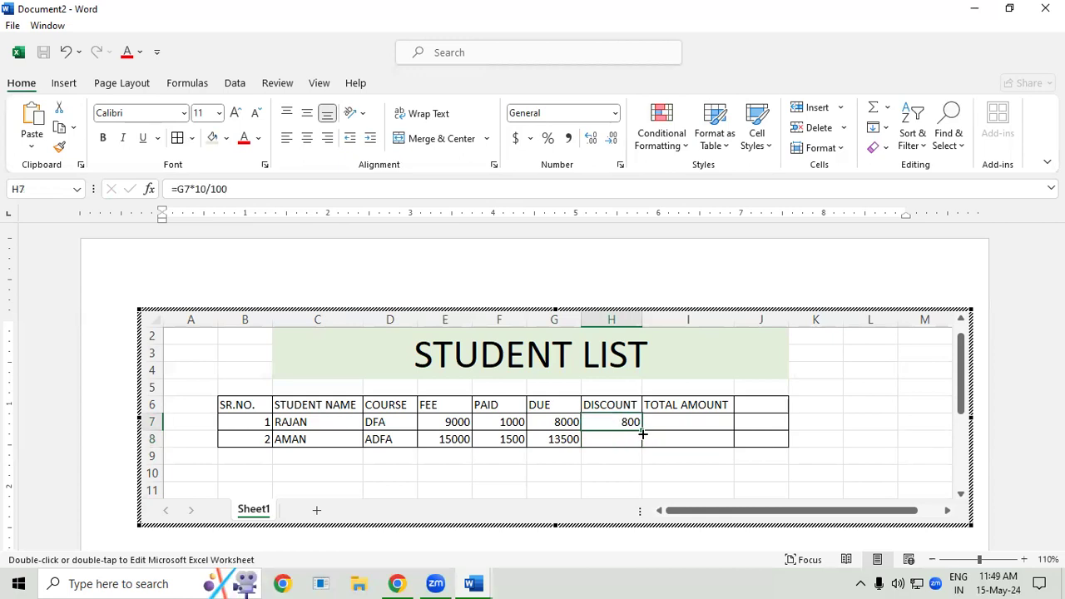
{"action": "left_click_drag", "start_coordinate": [640, 431], "coordinate": [639, 442]}
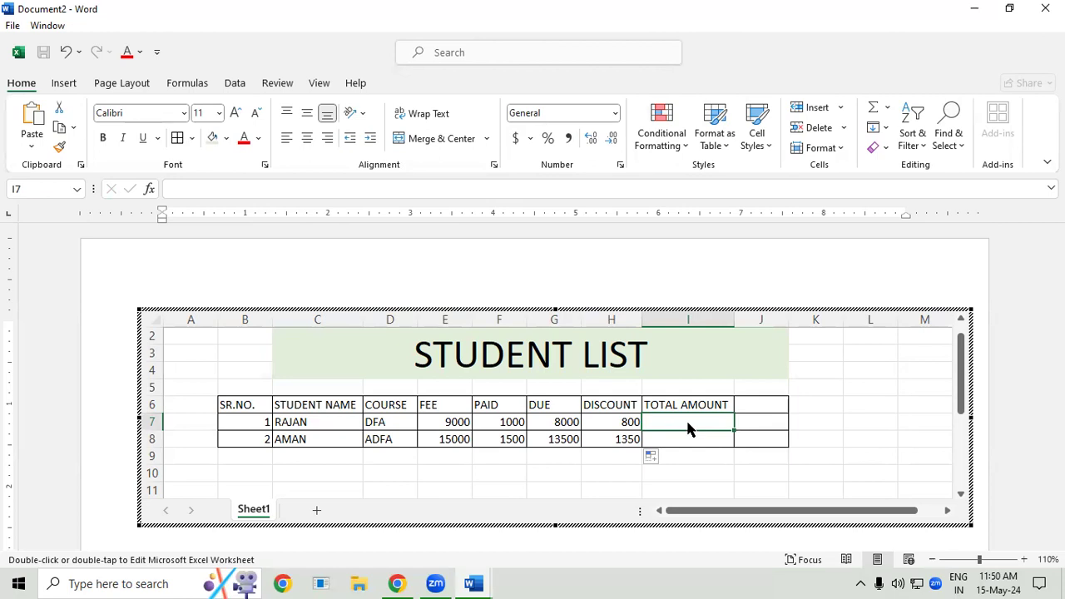
- Calculate the total amount in I7 with =G7-H7, fill it down to I8, and finish editing the embedded worksheet
{"action": "type", "text": "="}
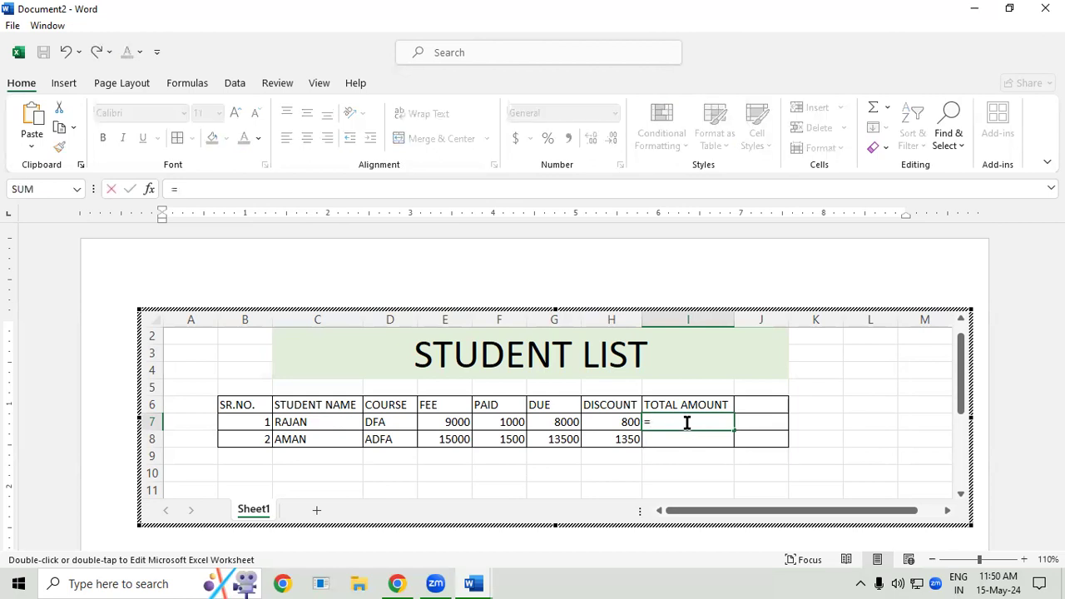
{"action": "left_click", "coordinate": [553, 416]}
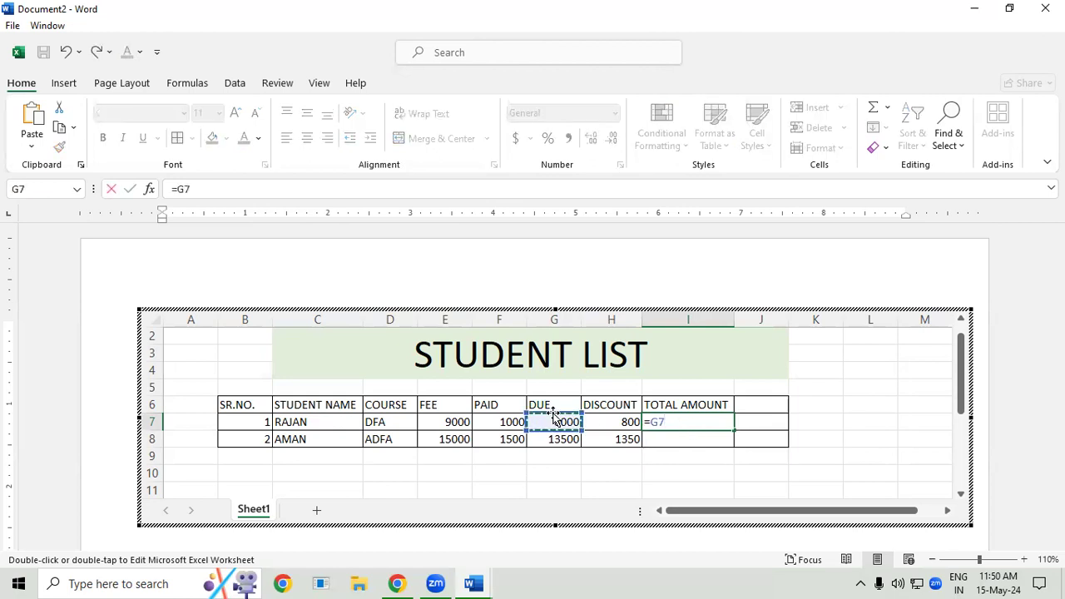
{"action": "type", "text": "-"}
{"action": "left_click", "coordinate": [600, 422]}
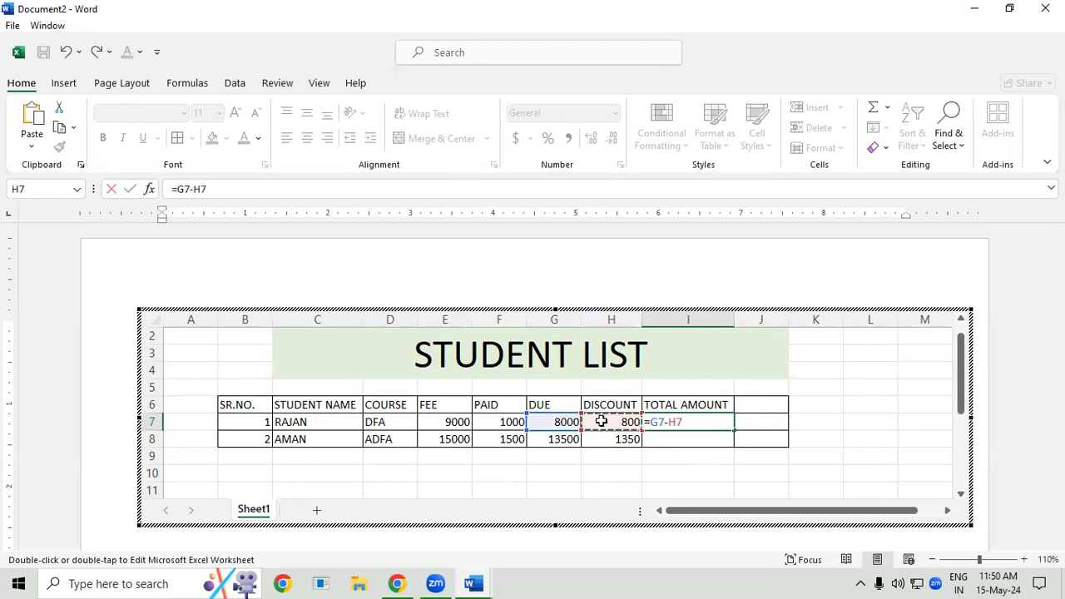
{"action": "key", "text": "Return"}
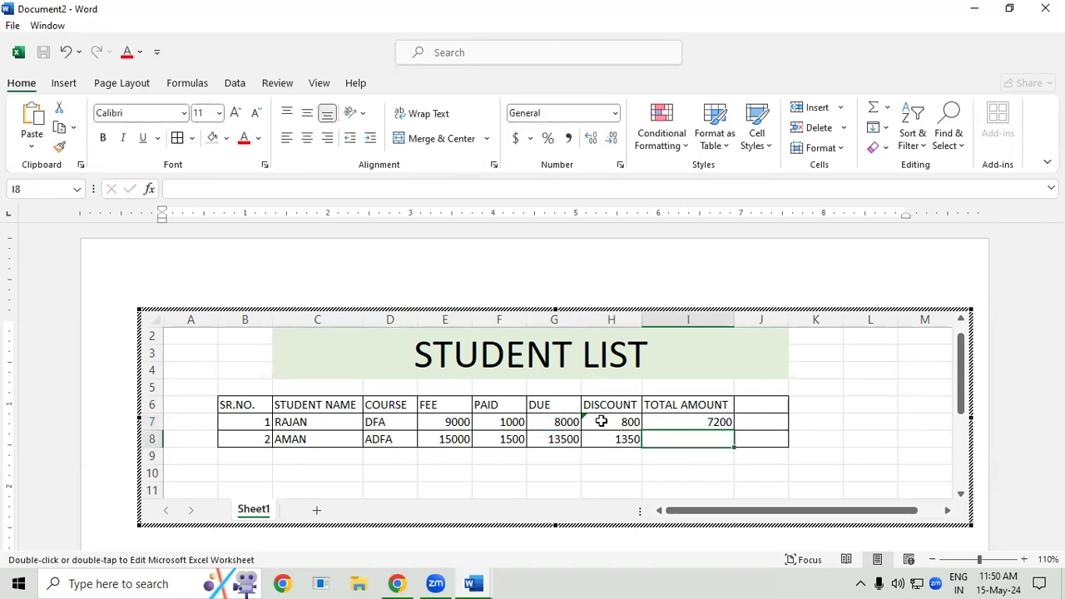
{"action": "left_click", "coordinate": [713, 421]}
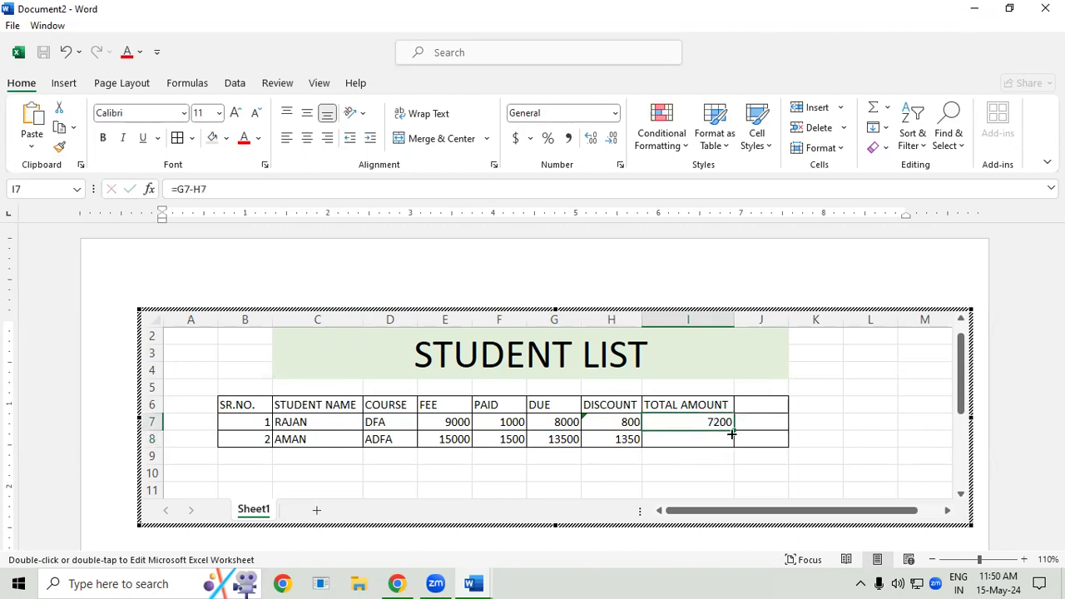
{"action": "left_click_drag", "start_coordinate": [731, 433], "coordinate": [729, 445]}
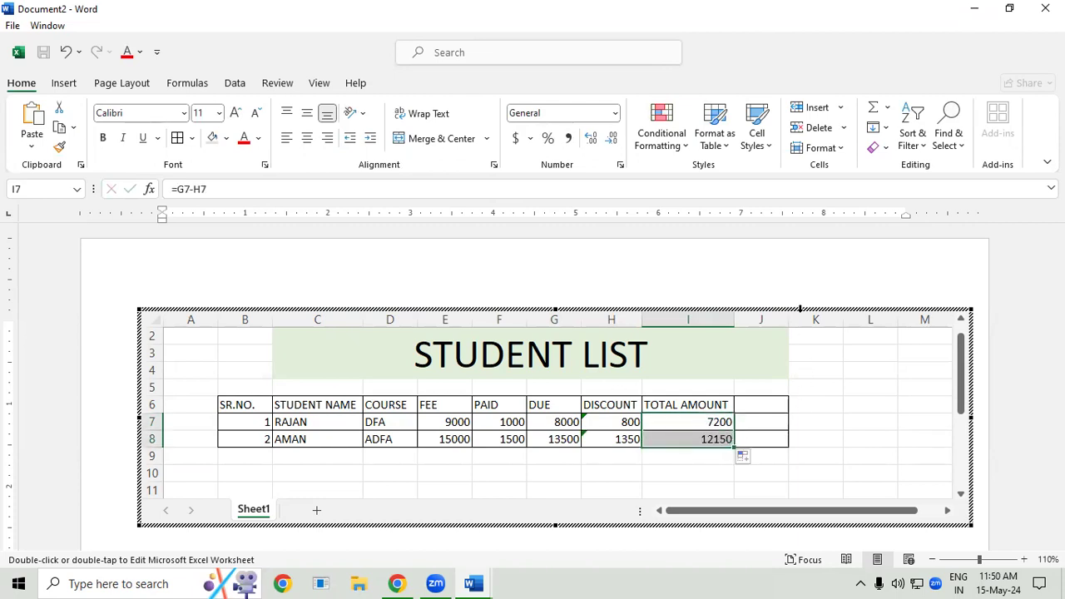
{"action": "left_click", "coordinate": [786, 277]}
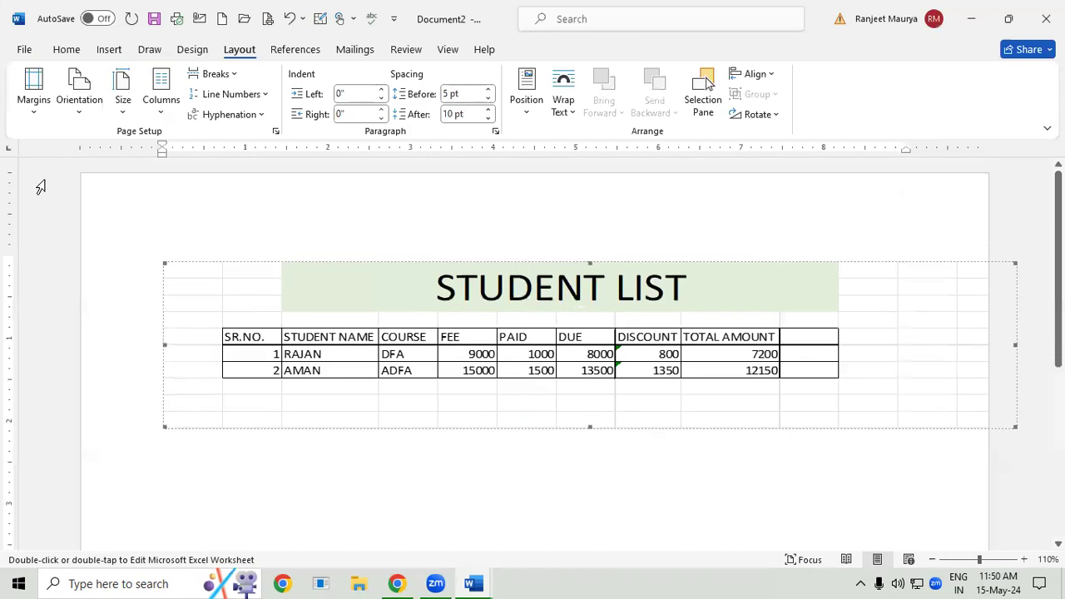
{"action": "left_click", "coordinate": [100, 55]}
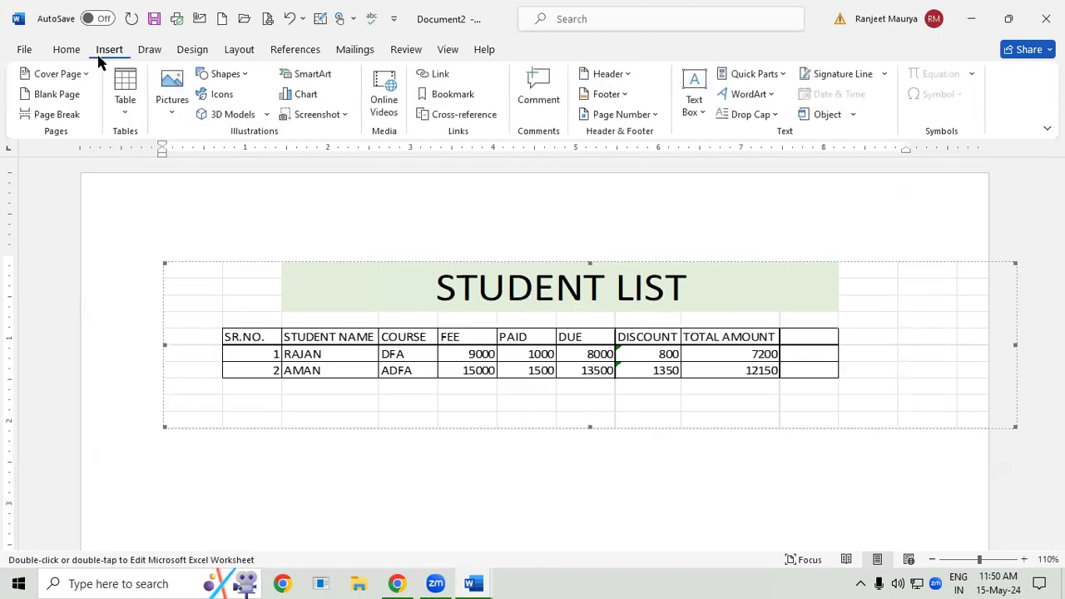
{"action": "left_click", "coordinate": [137, 102]}
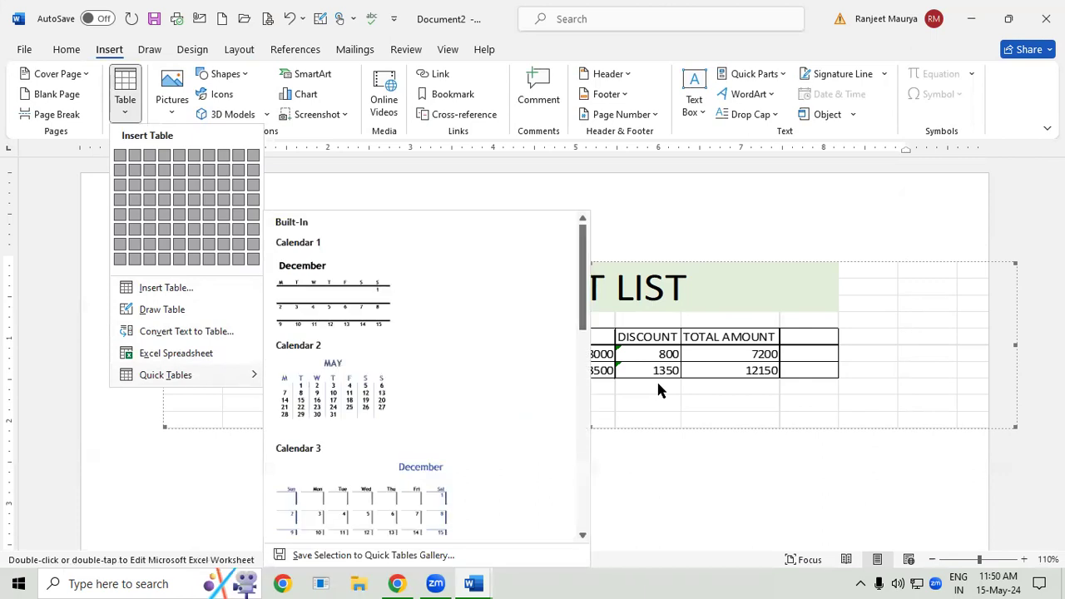
{"action": "left_click", "coordinate": [728, 580]}
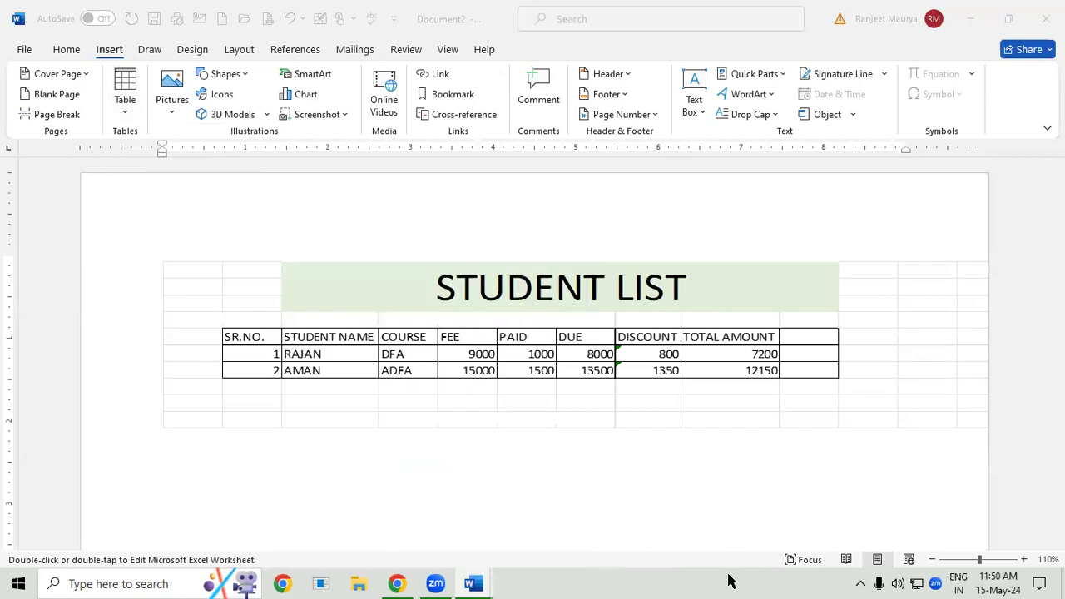